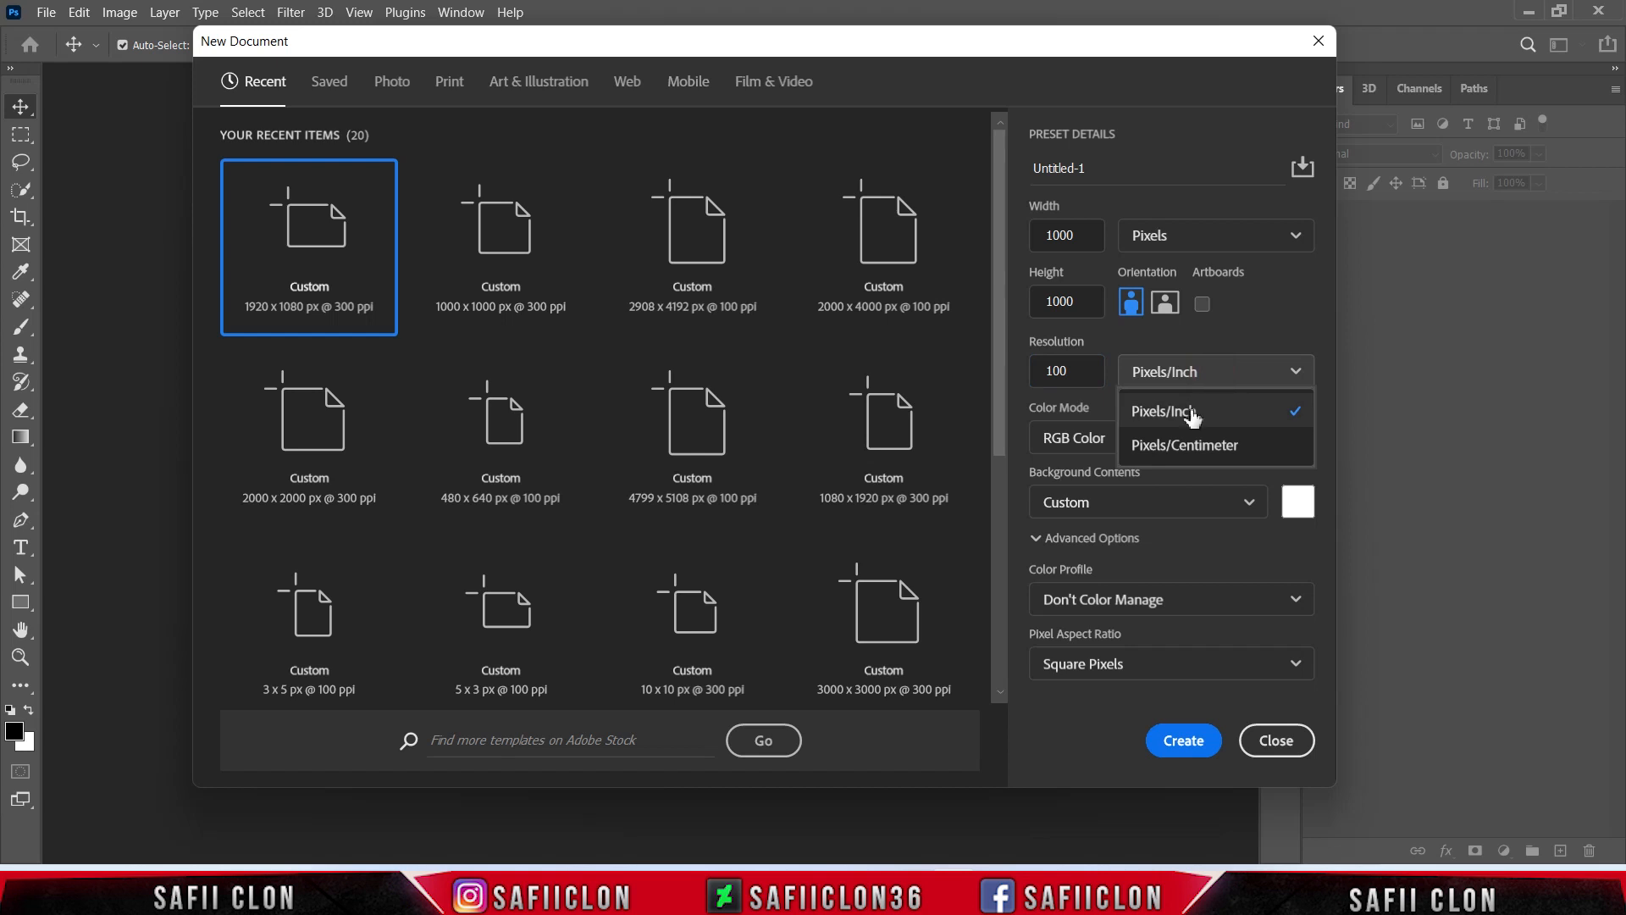
Create a 1000 x 1000 px document at 100 pixels/inch and add a black (#000000) Solid Color fill layer
{"action": "left_click", "coordinate": [1186, 411]}
{"action": "left_click", "coordinate": [1196, 742]}
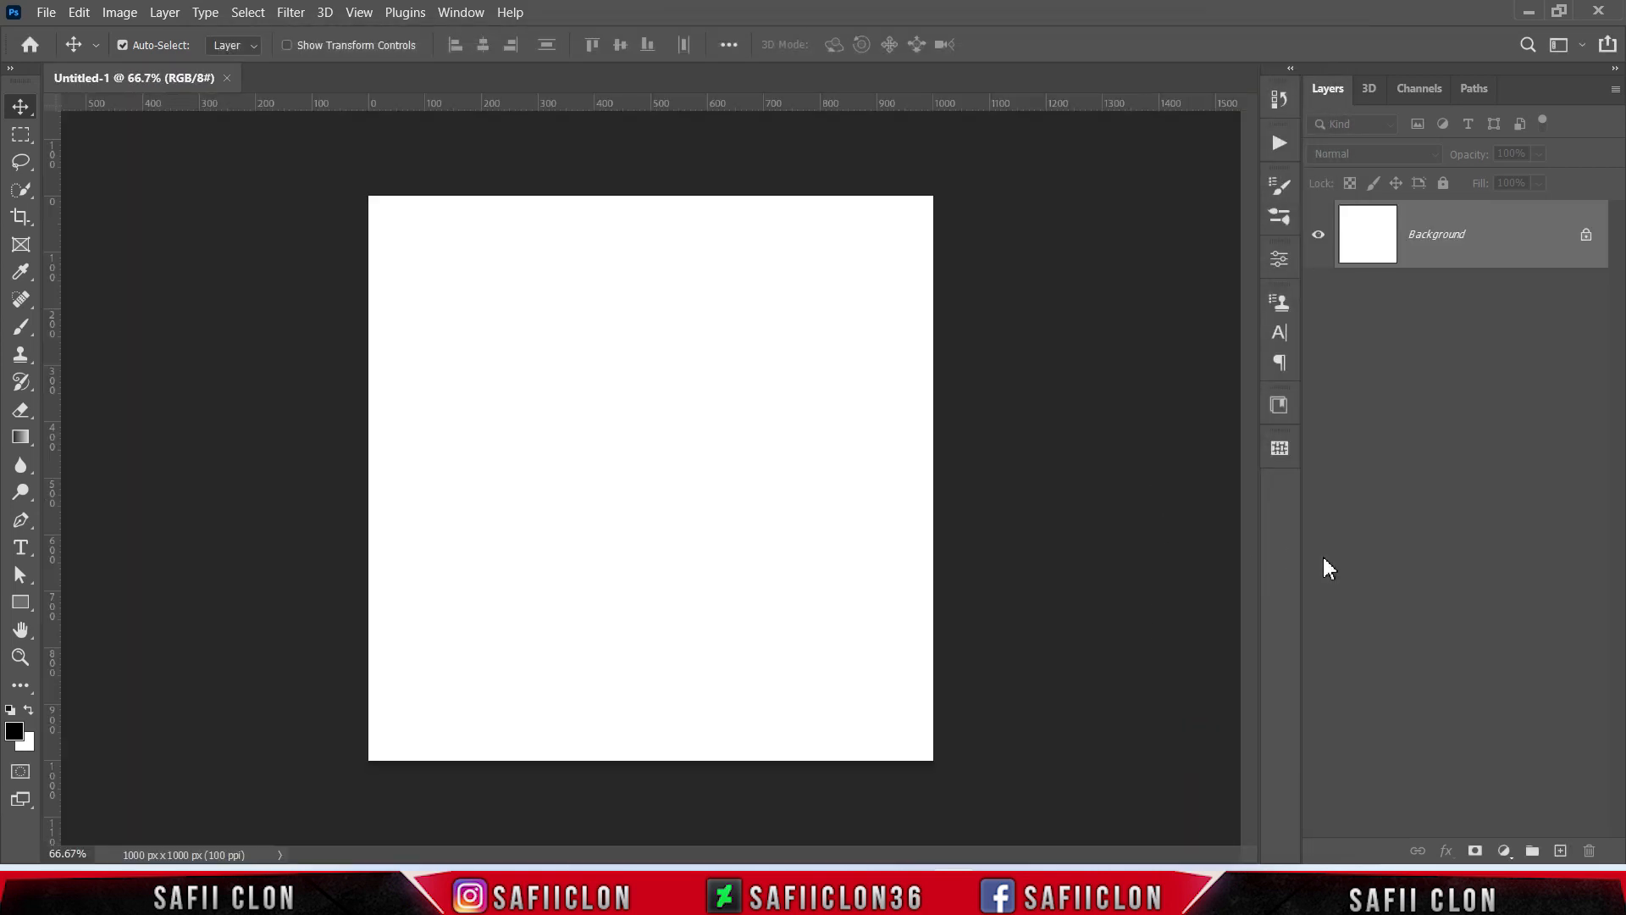
{"action": "left_click", "coordinate": [1505, 851]}
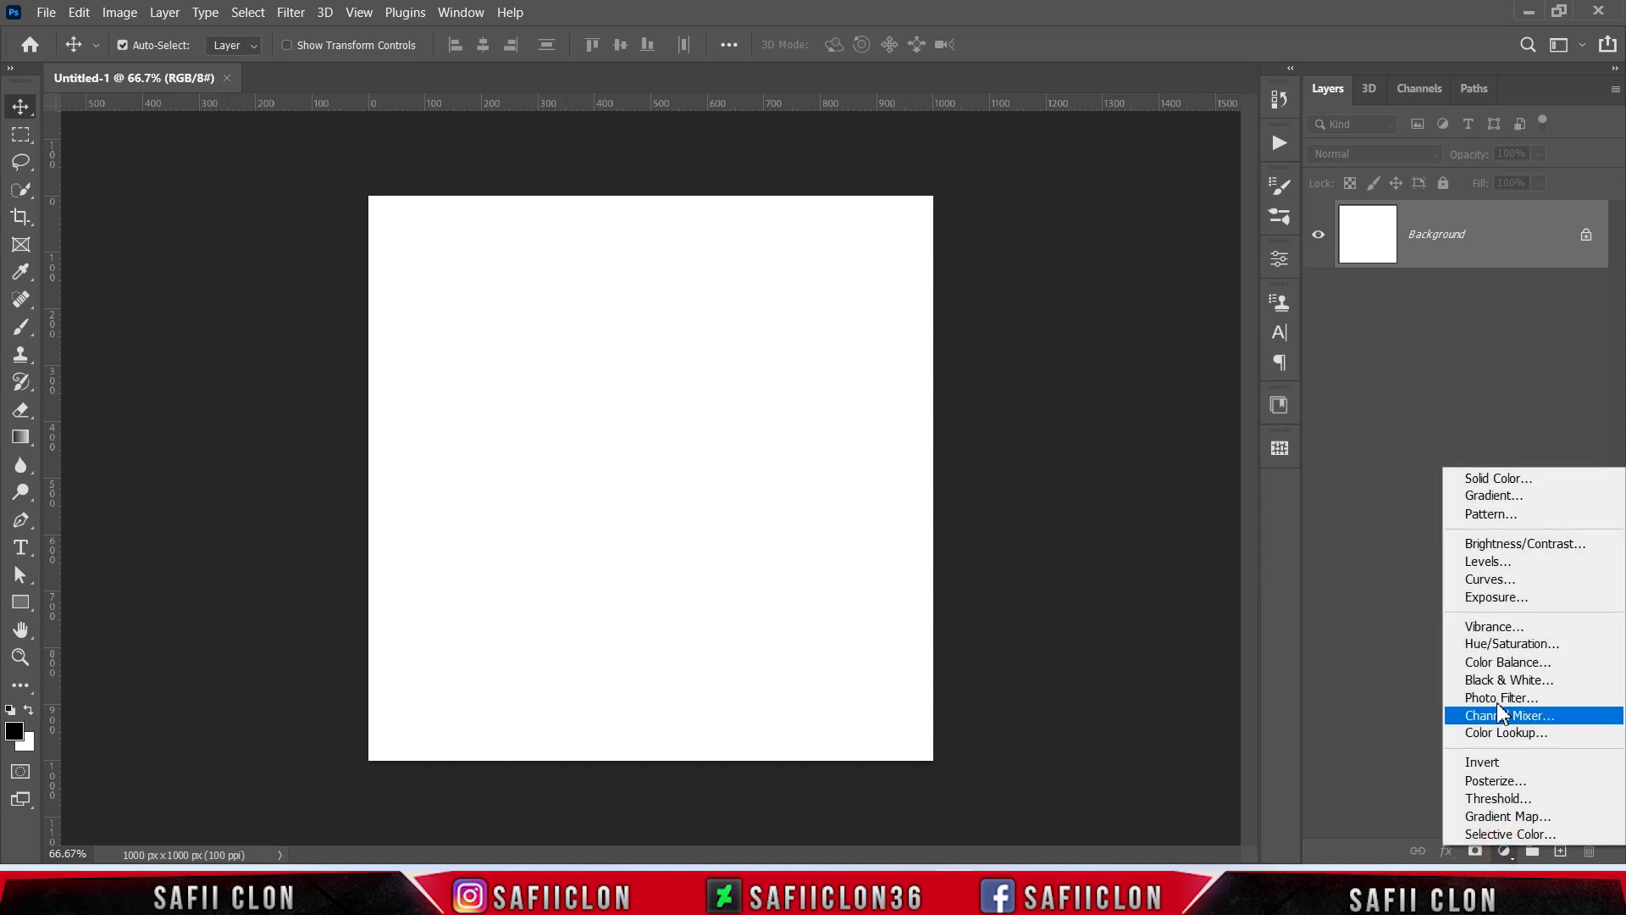
{"action": "left_click", "coordinate": [1499, 479]}
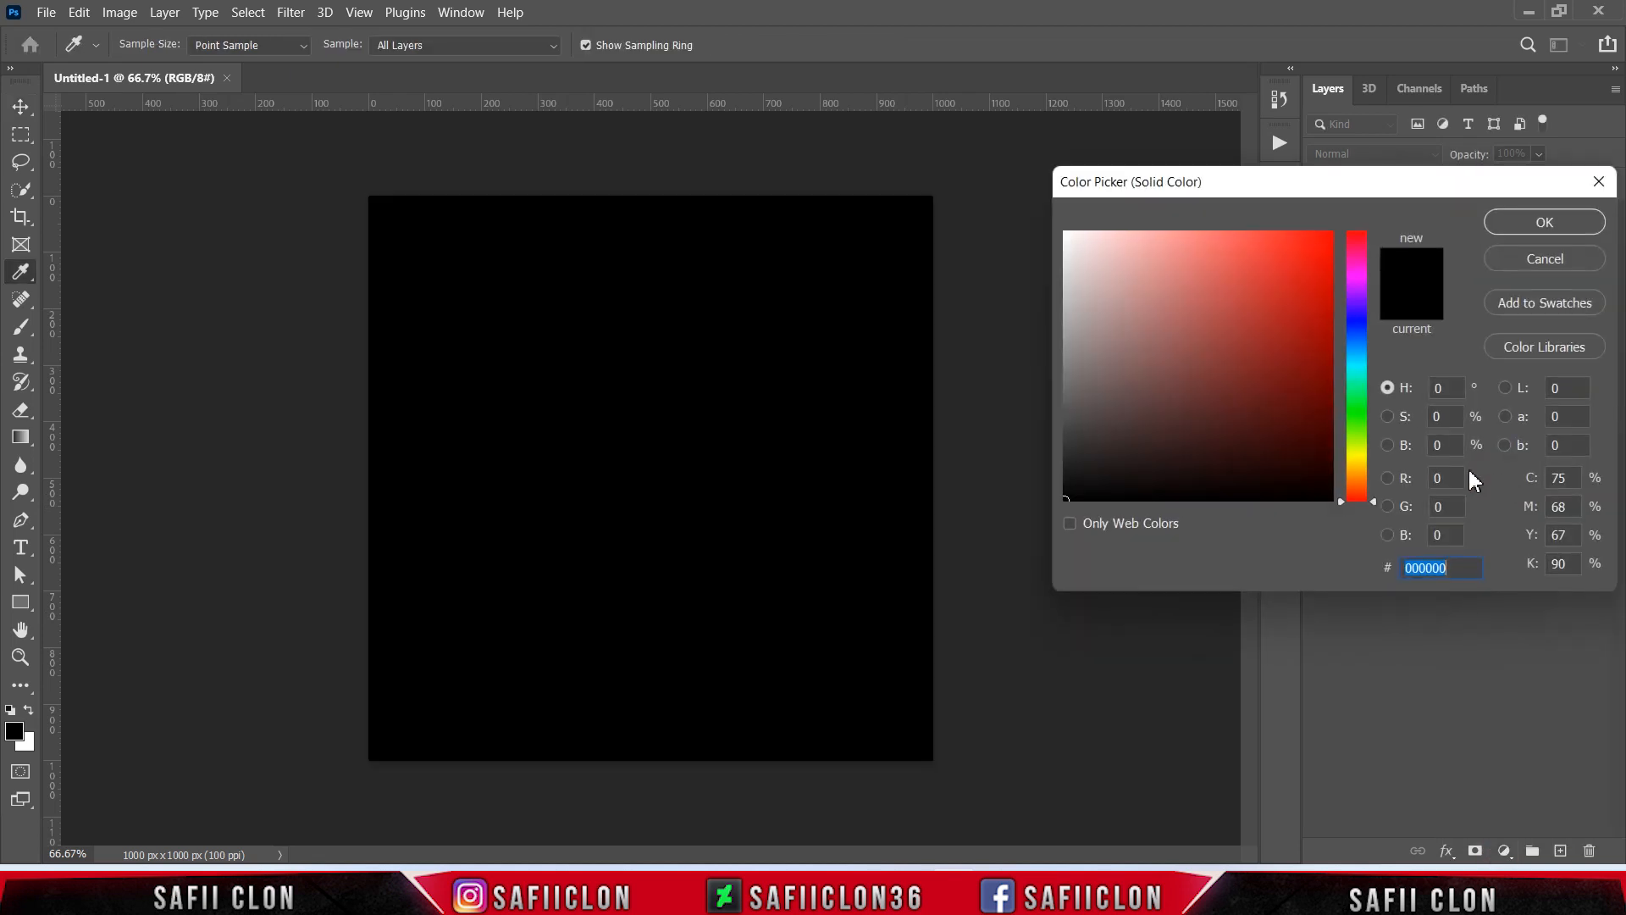
{"action": "left_click_drag", "start_coordinate": [1217, 455], "coordinate": [1046, 501]}
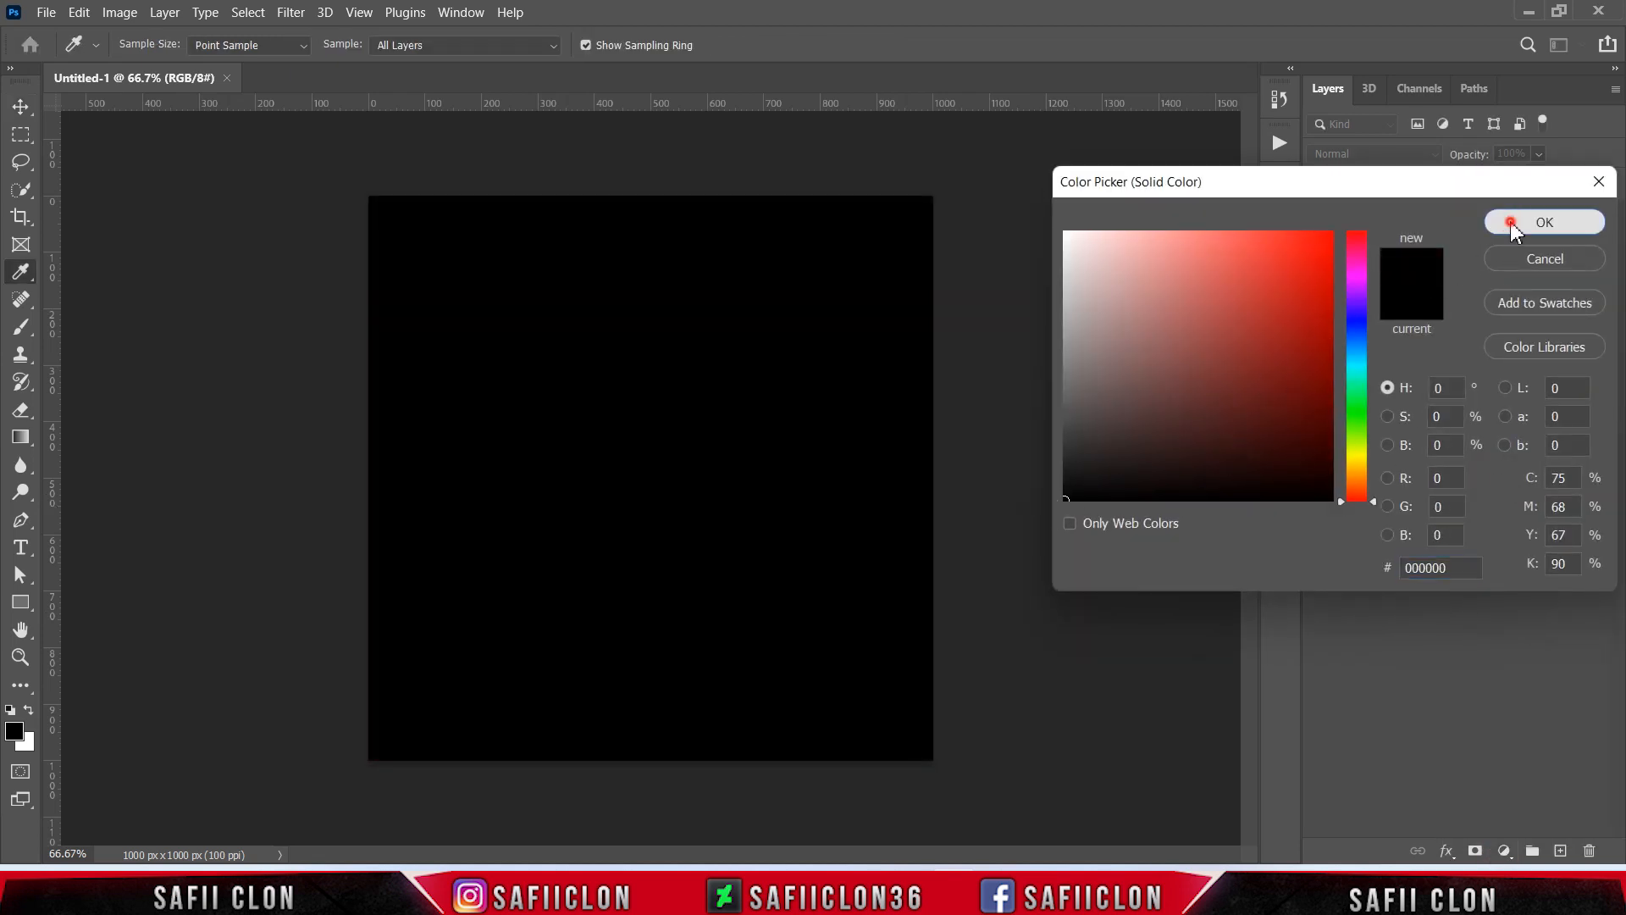
{"action": "left_click", "coordinate": [1545, 222]}
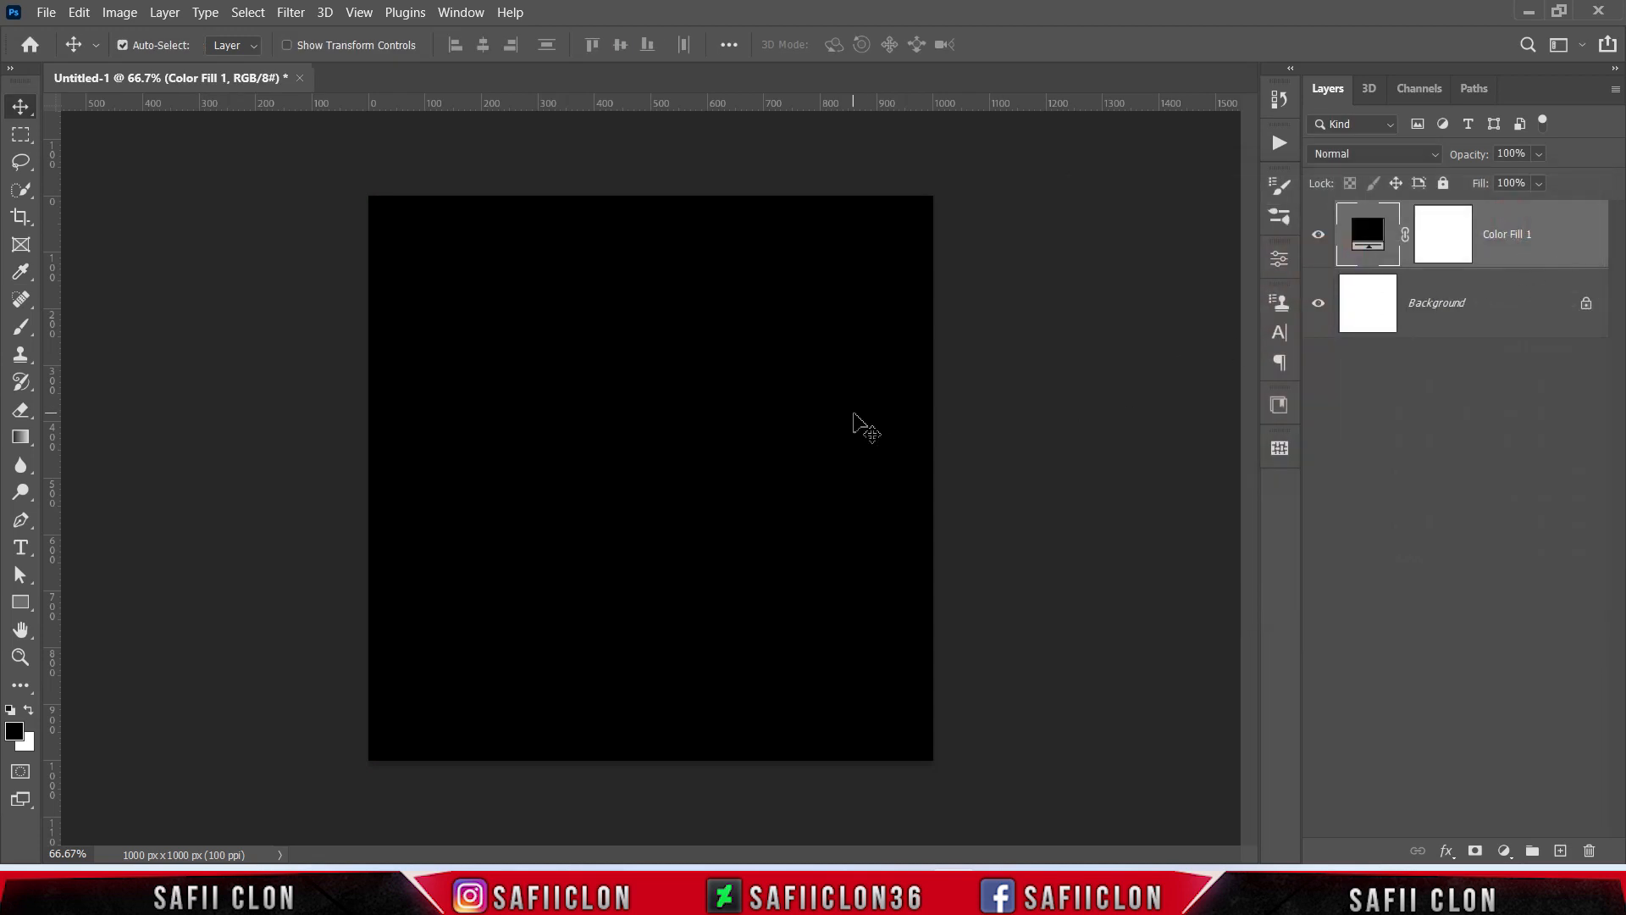
Add a 950 x 950 px circle shape from its center near the middle of the canvas with the Ellipse tool
{"action": "left_click", "coordinate": [22, 607]}
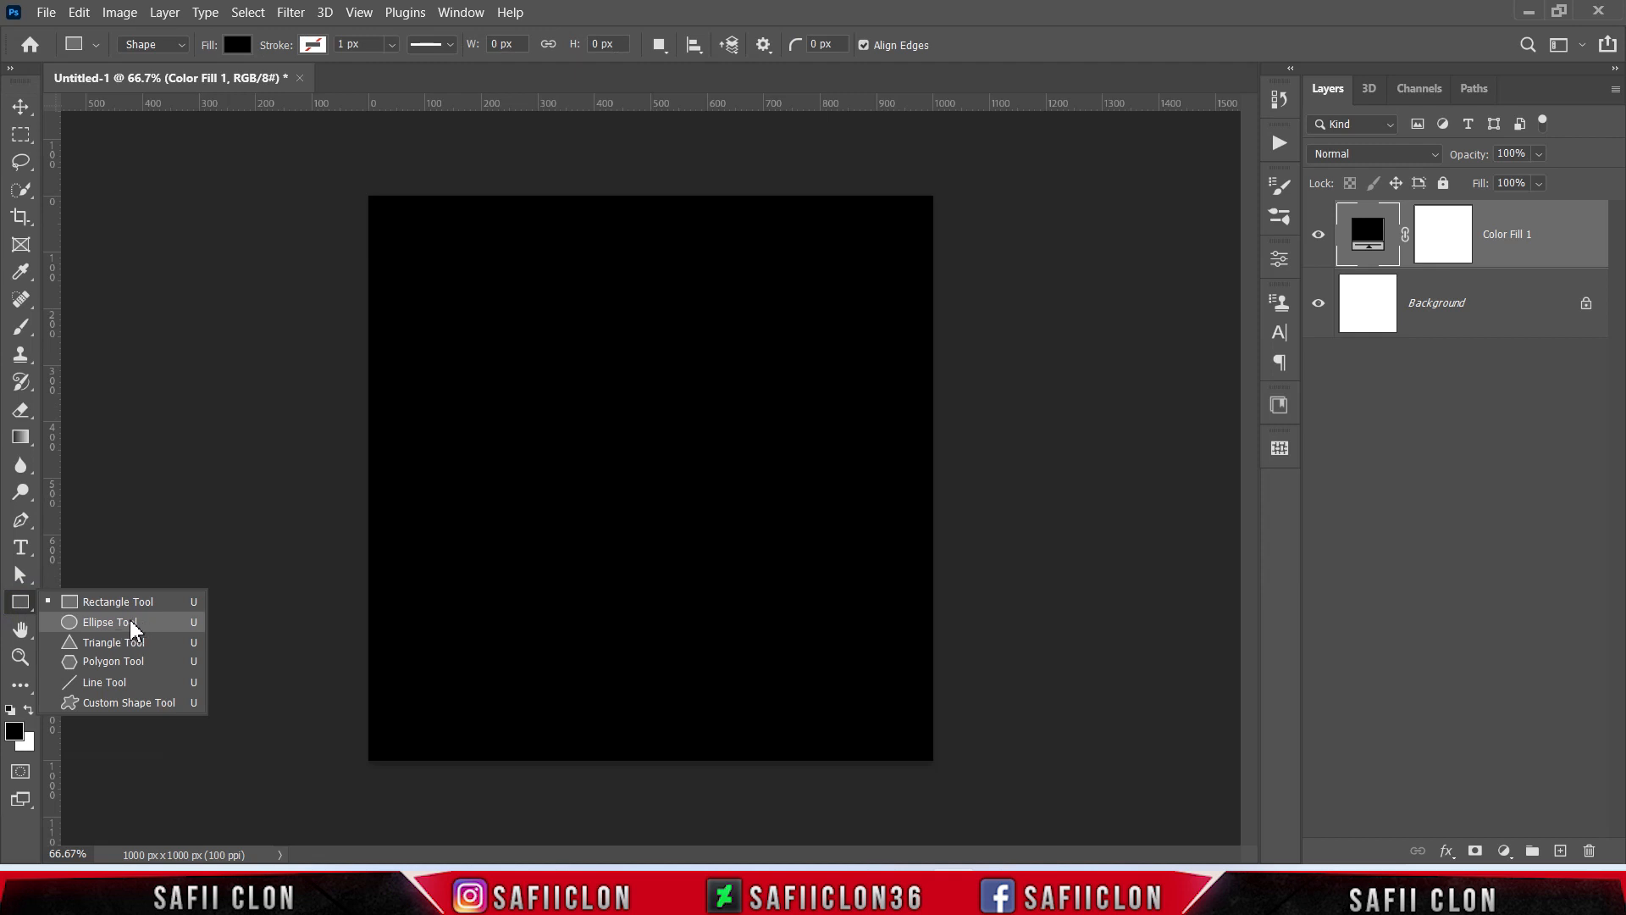
{"action": "left_click", "coordinate": [131, 625]}
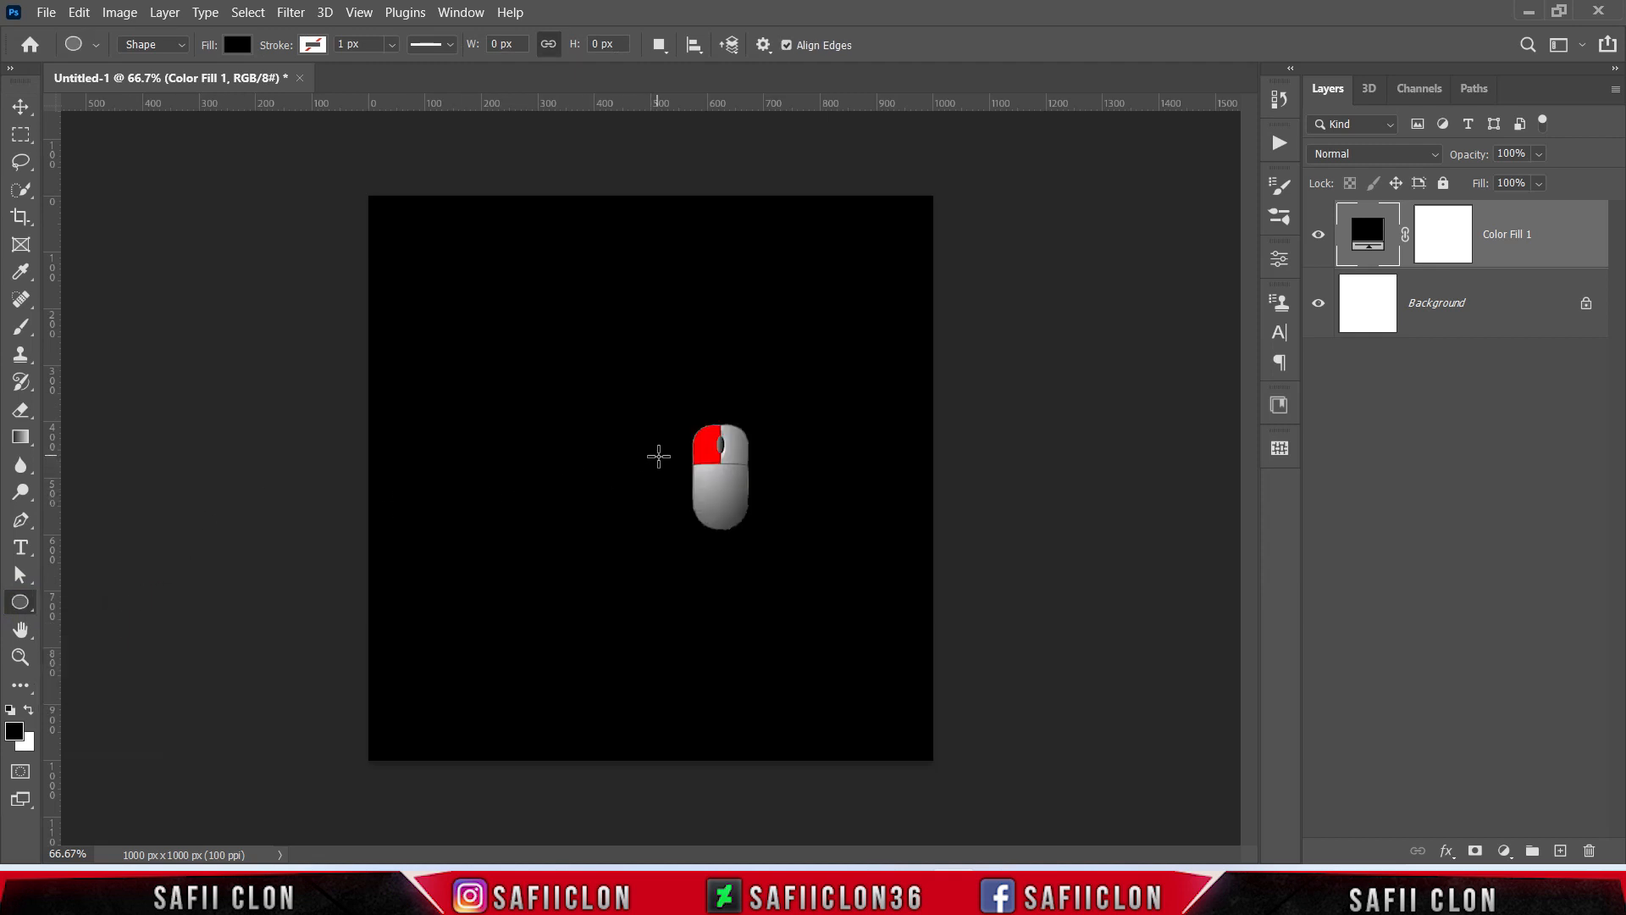
{"action": "left_click", "coordinate": [658, 456]}
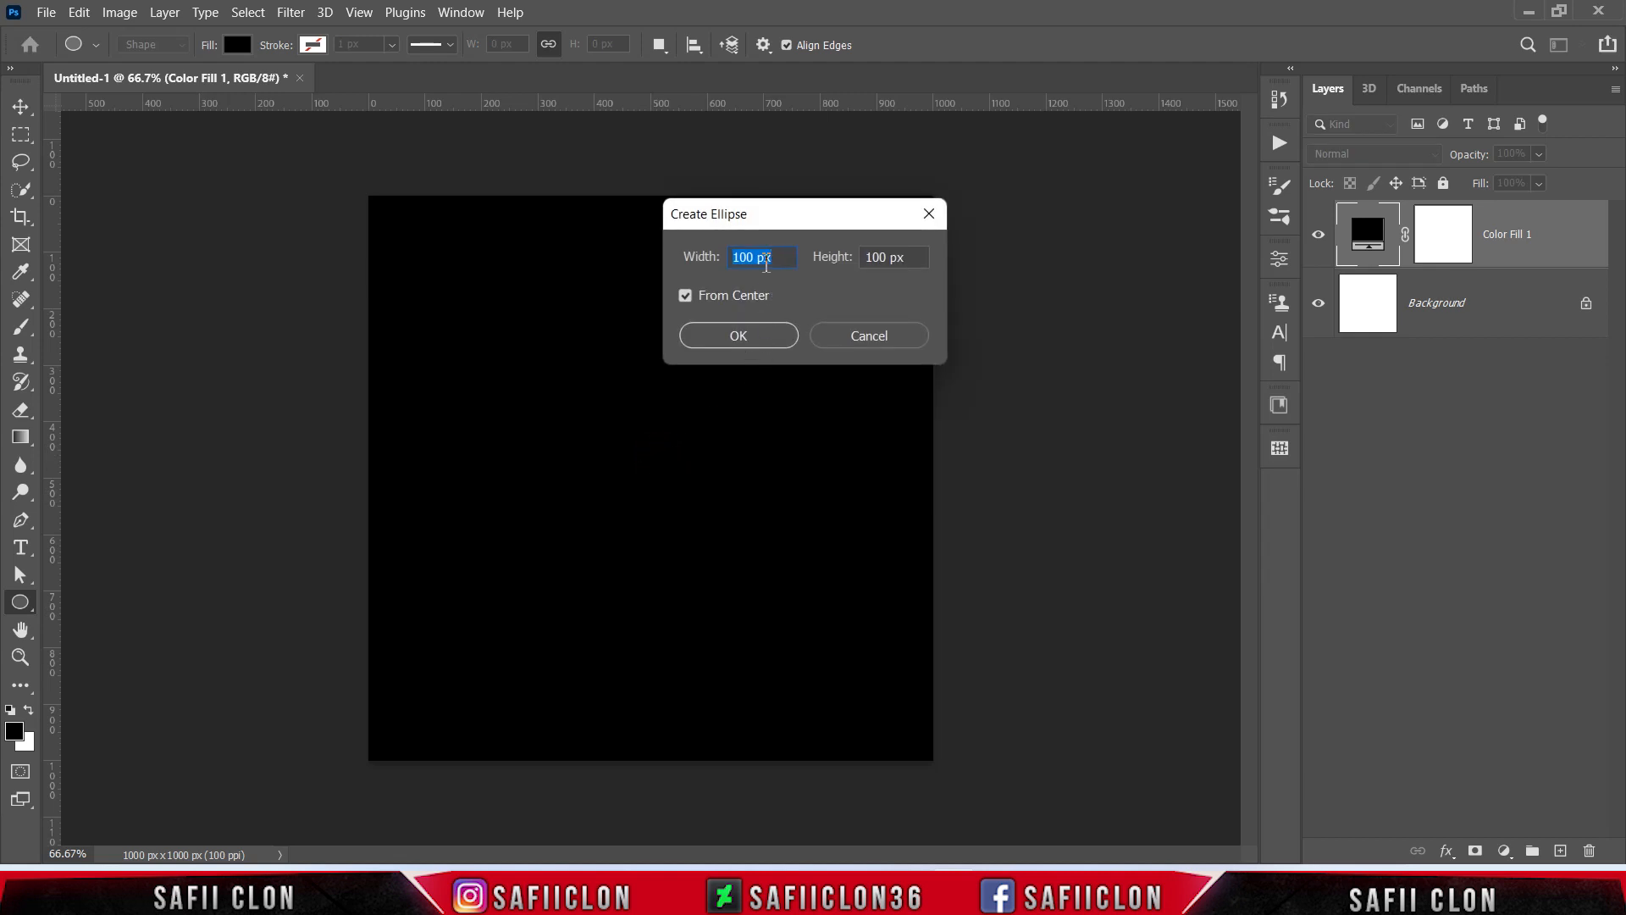
{"action": "left_click_drag", "start_coordinate": [754, 259], "coordinate": [723, 257]}
{"action": "type", "text": "95"}
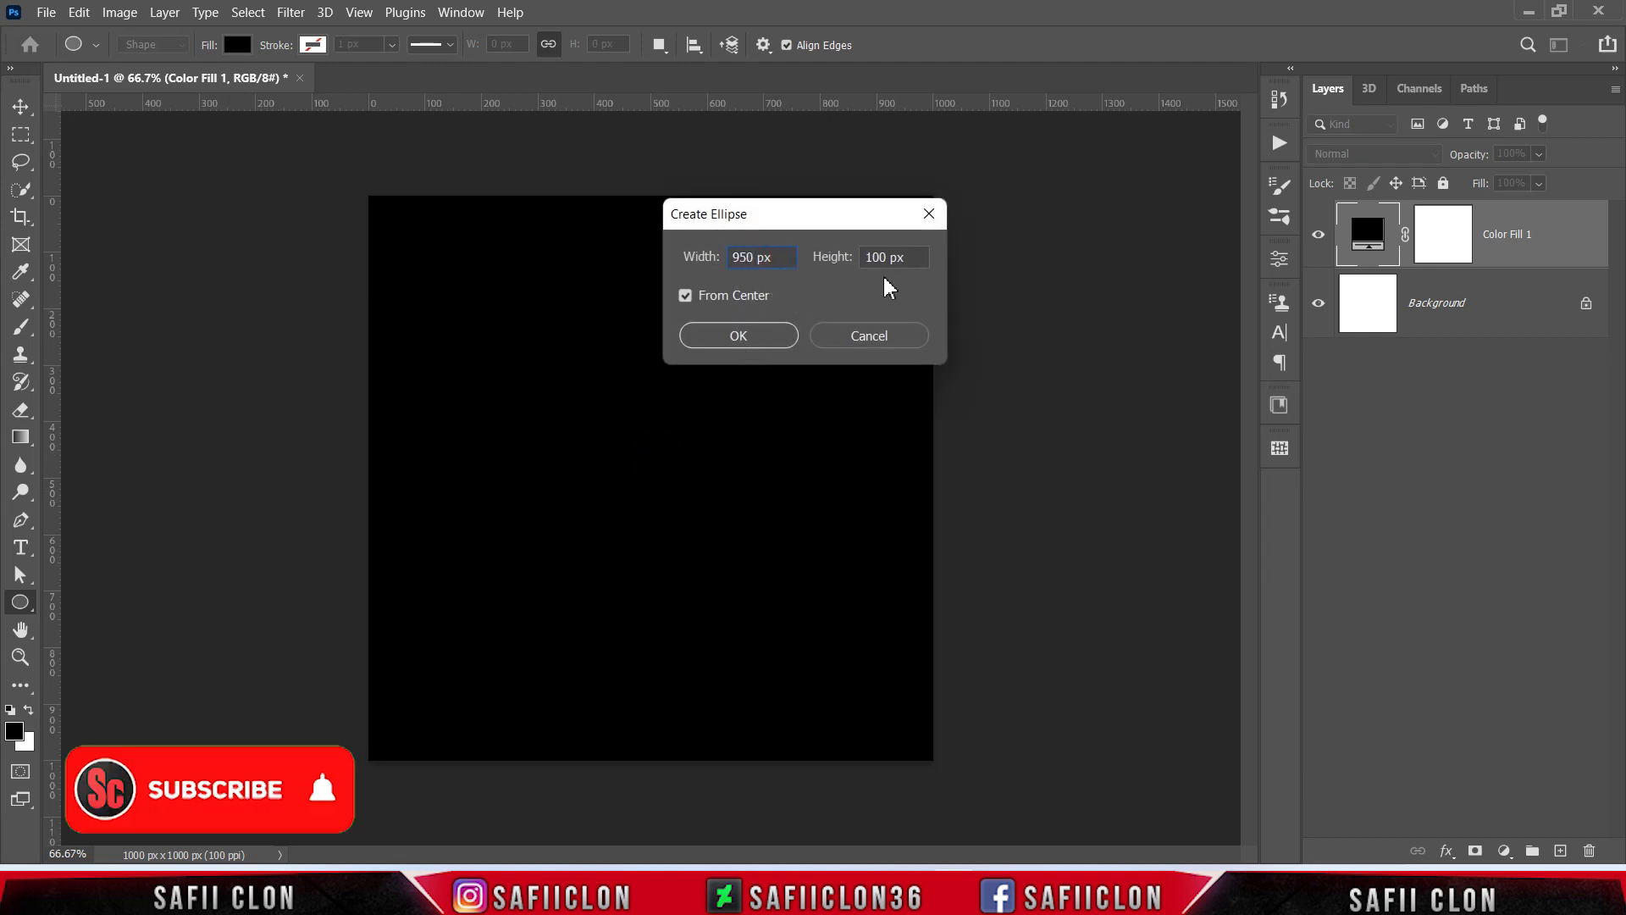
{"action": "left_click_drag", "start_coordinate": [890, 259], "coordinate": [863, 258]}
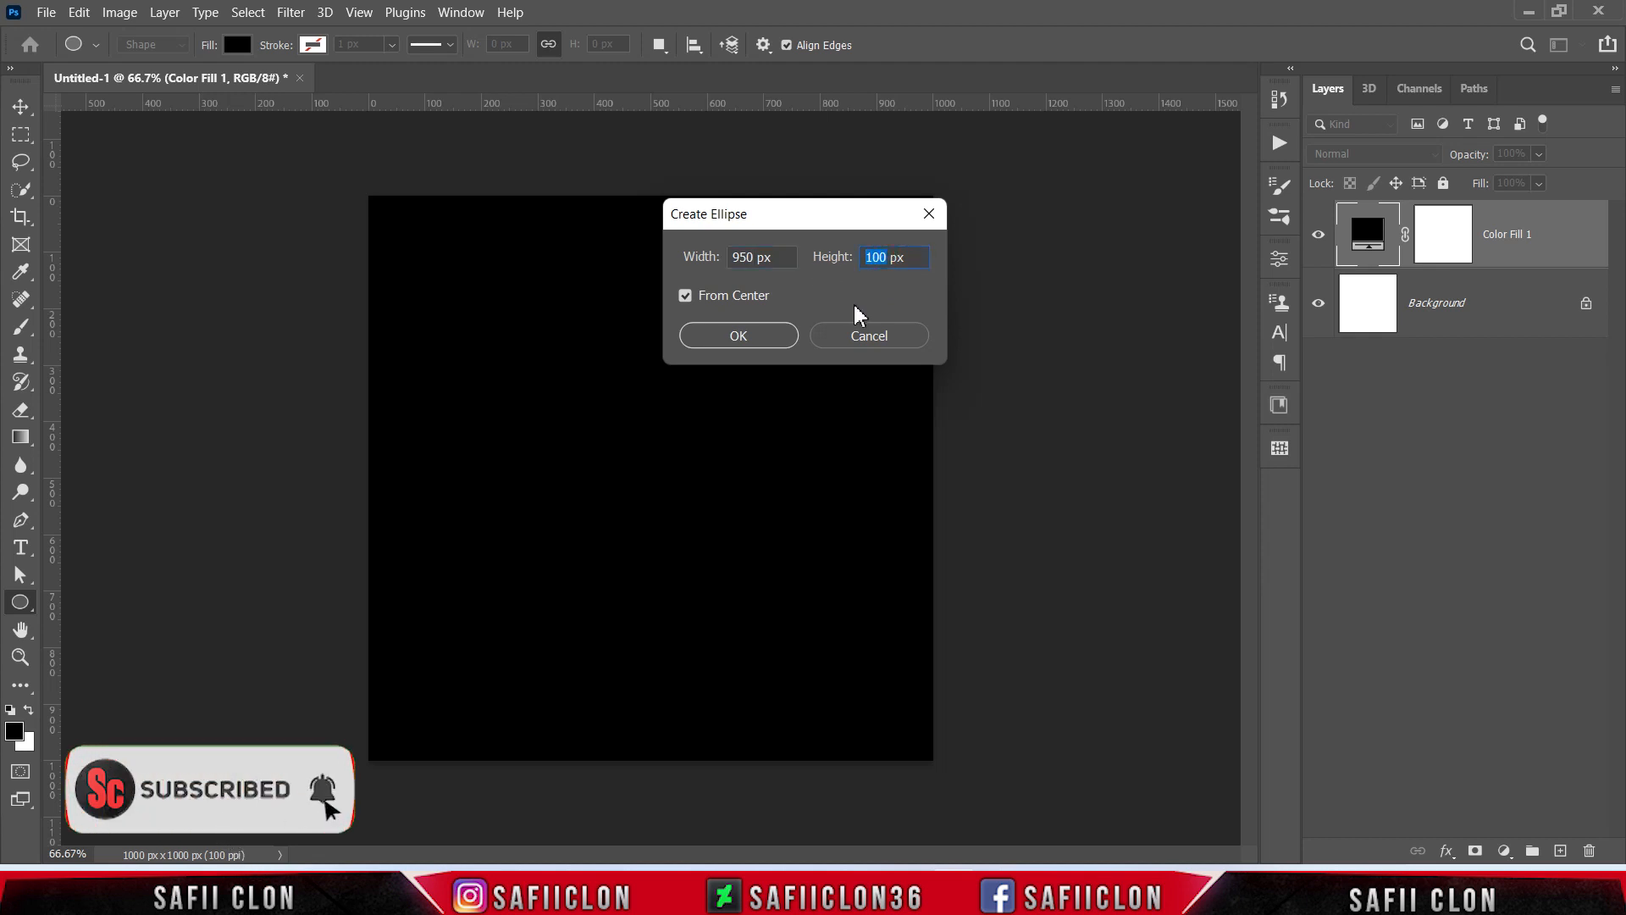
{"action": "type", "text": "95"}
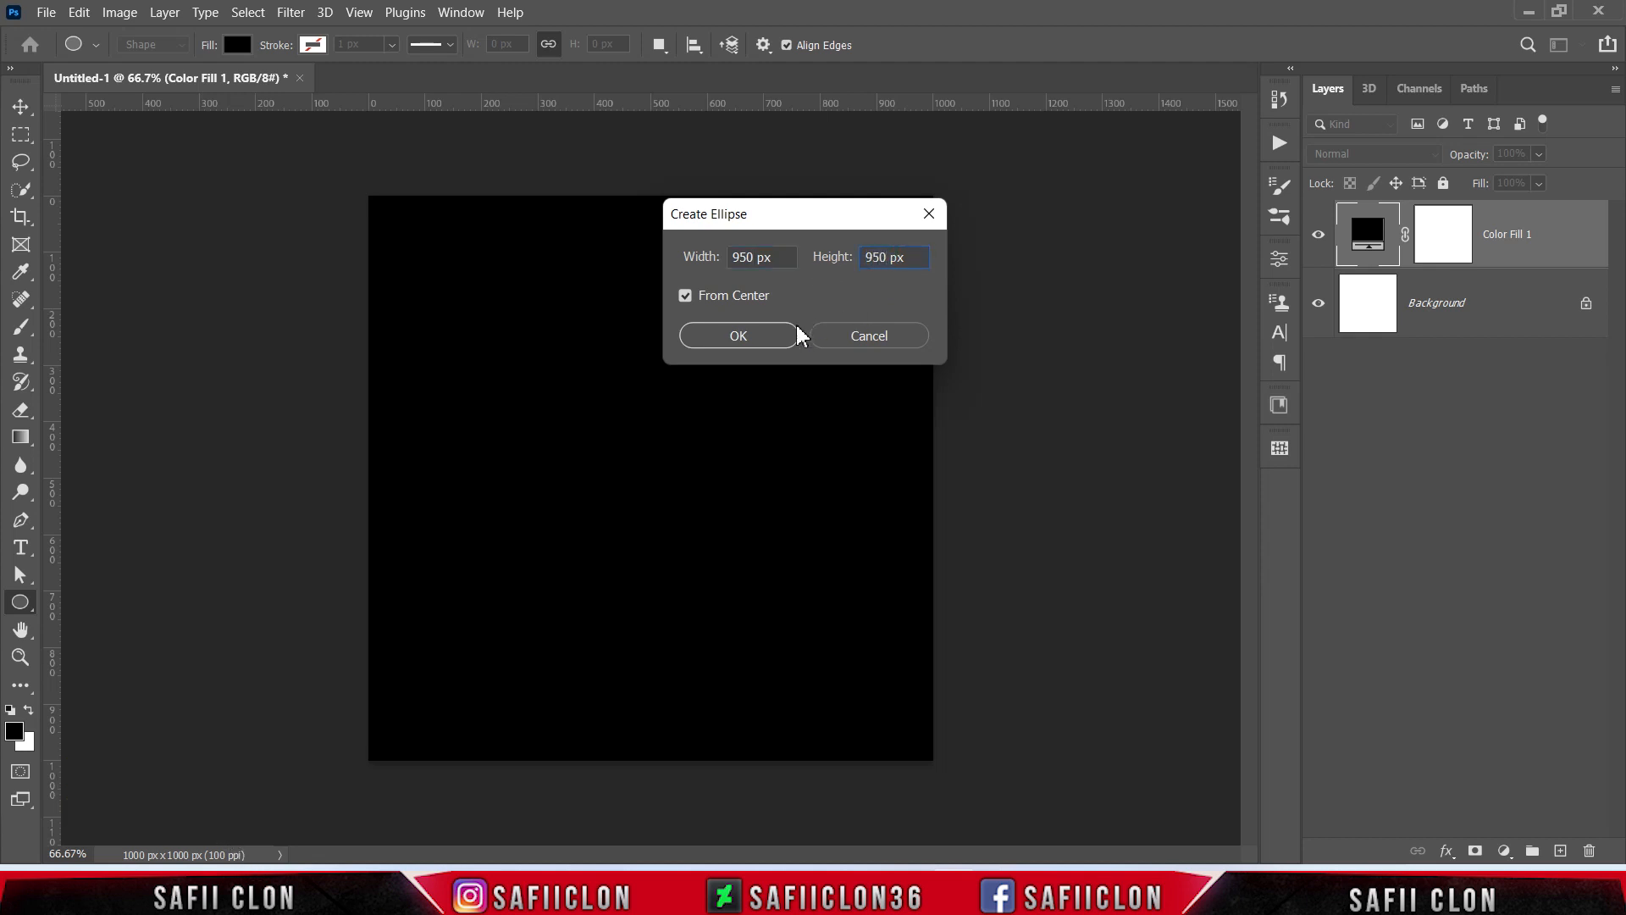
{"action": "left_click", "coordinate": [735, 337]}
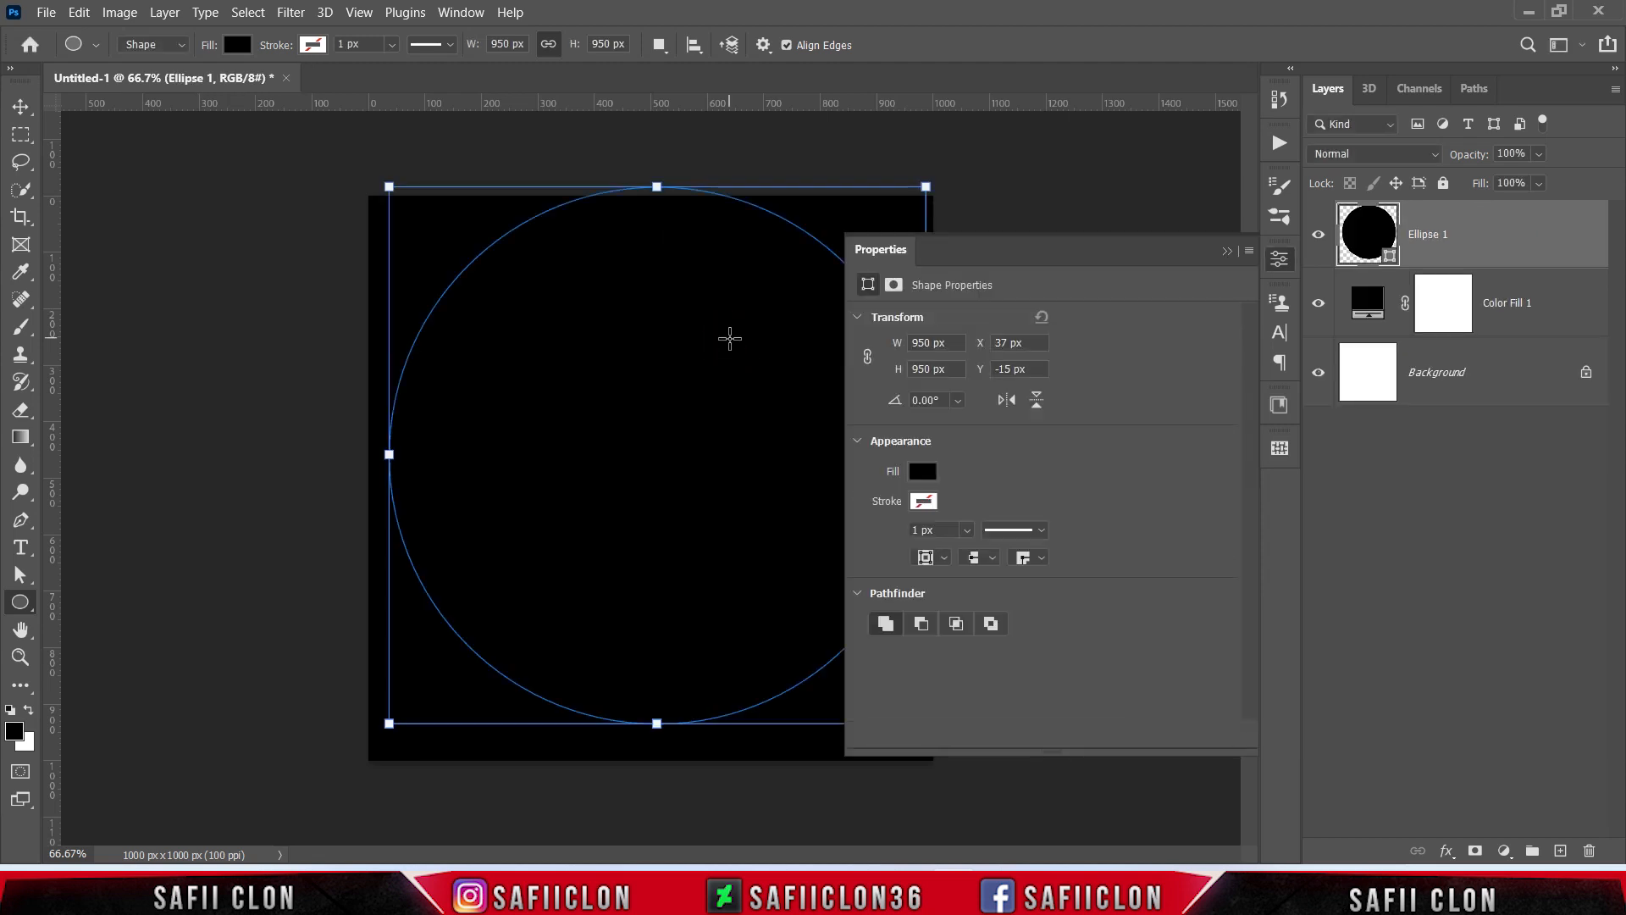
{"action": "left_click", "coordinate": [1227, 252]}
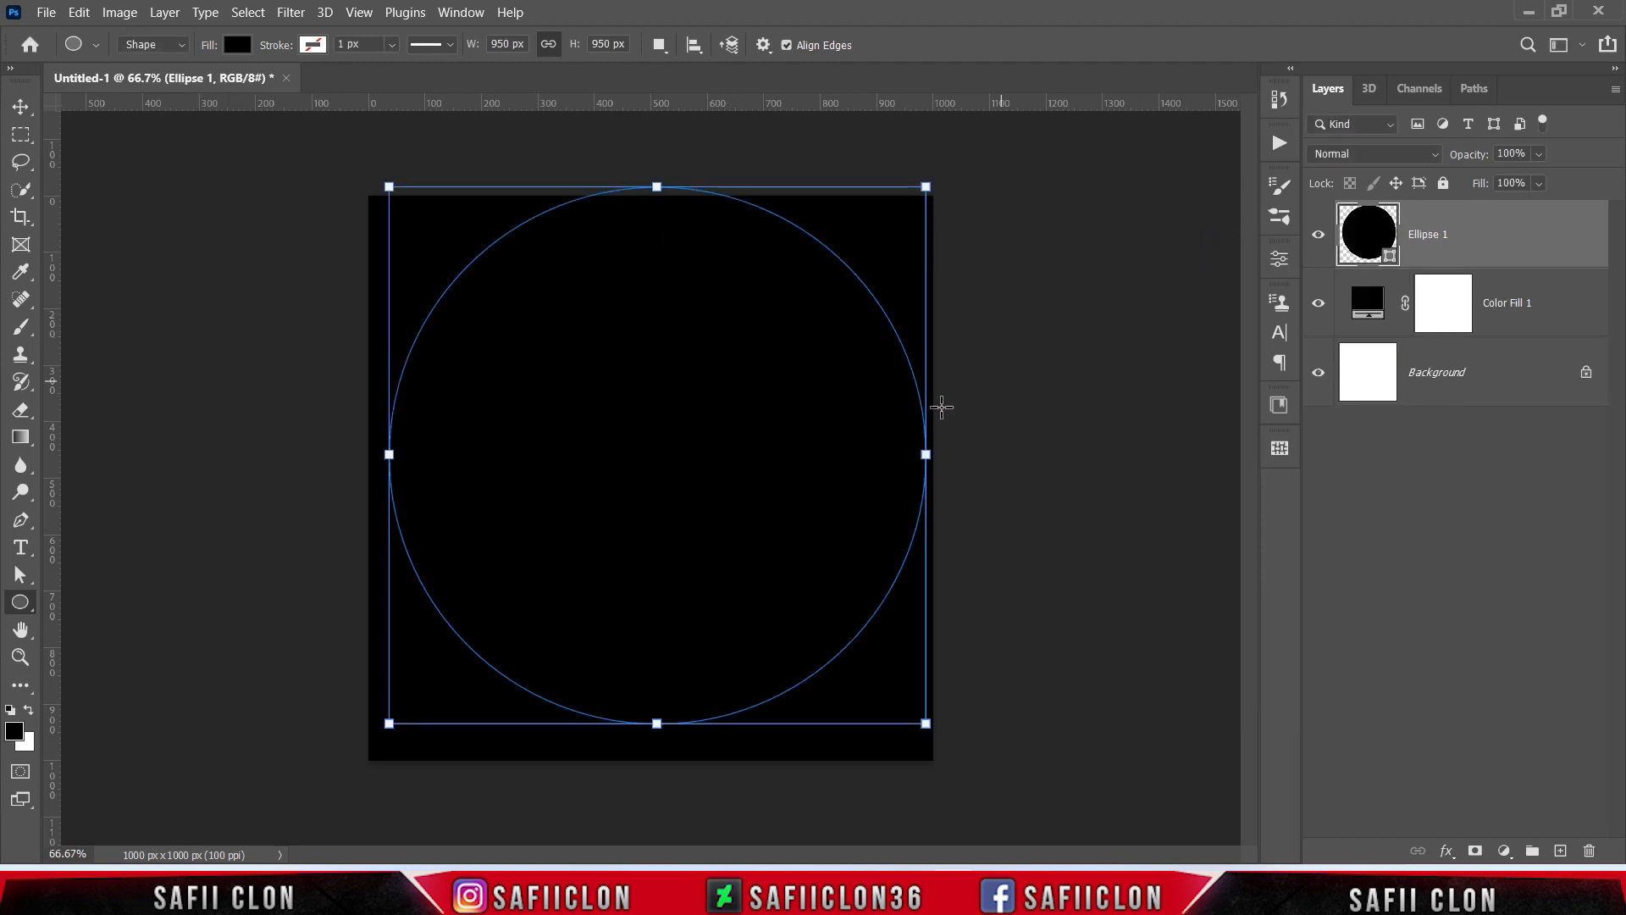
Set the circle shape's fill to no color
{"action": "left_click", "coordinate": [237, 46]}
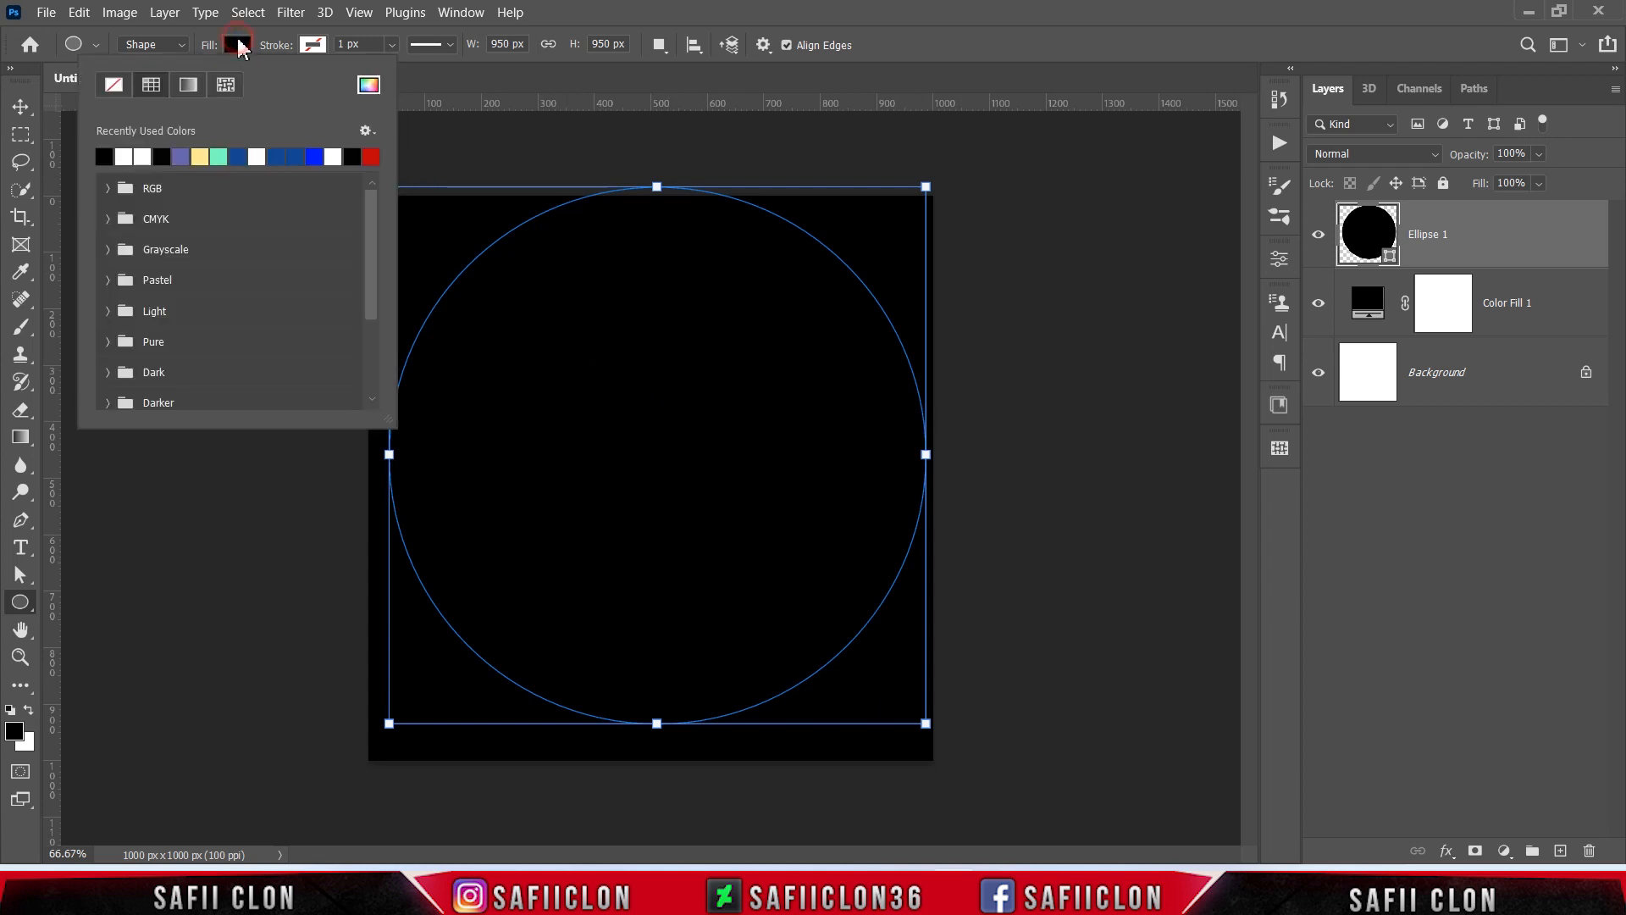
{"action": "left_click", "coordinate": [116, 86]}
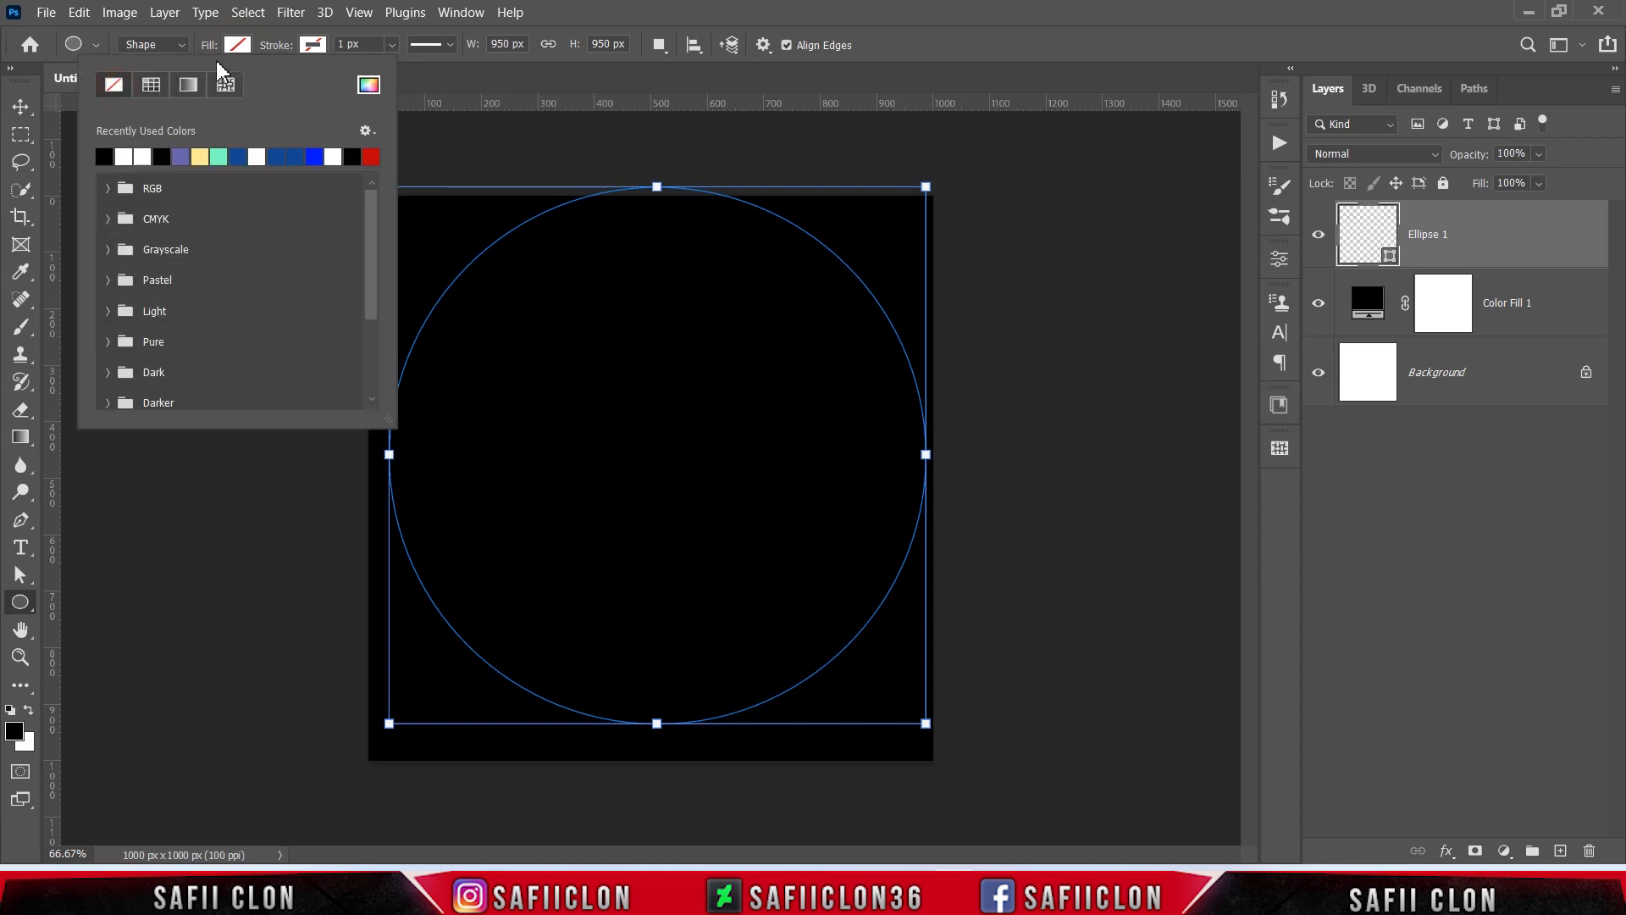
{"action": "left_click", "coordinate": [241, 50]}
Give the circle a solid stroke in blue #134790
{"action": "left_click", "coordinate": [317, 46]}
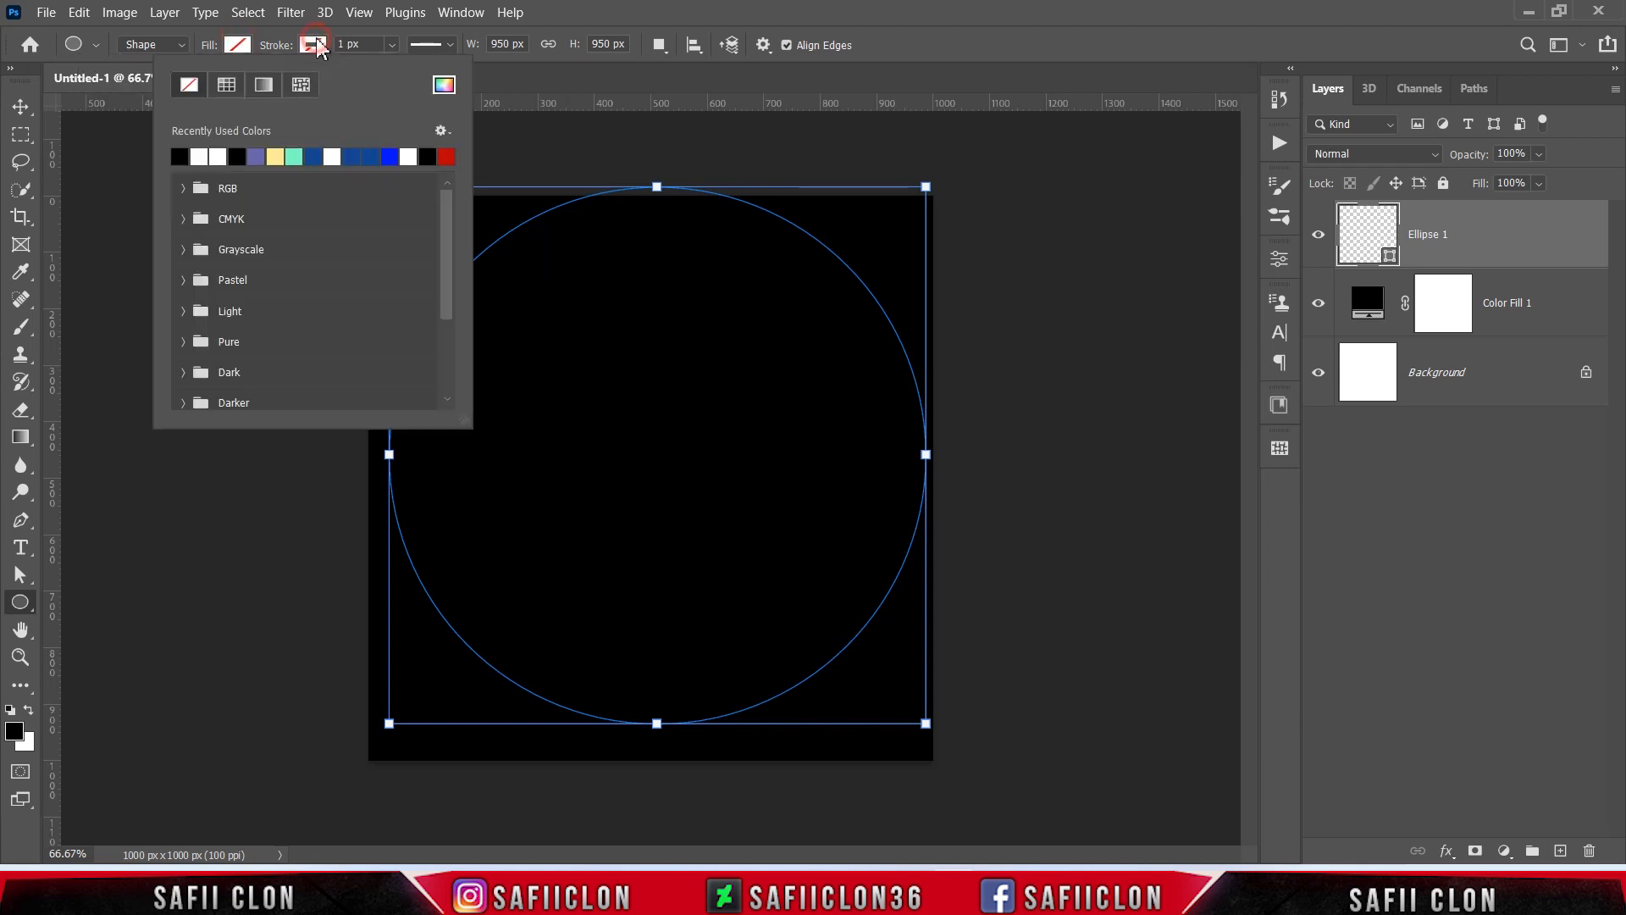
{"action": "left_click", "coordinate": [228, 89]}
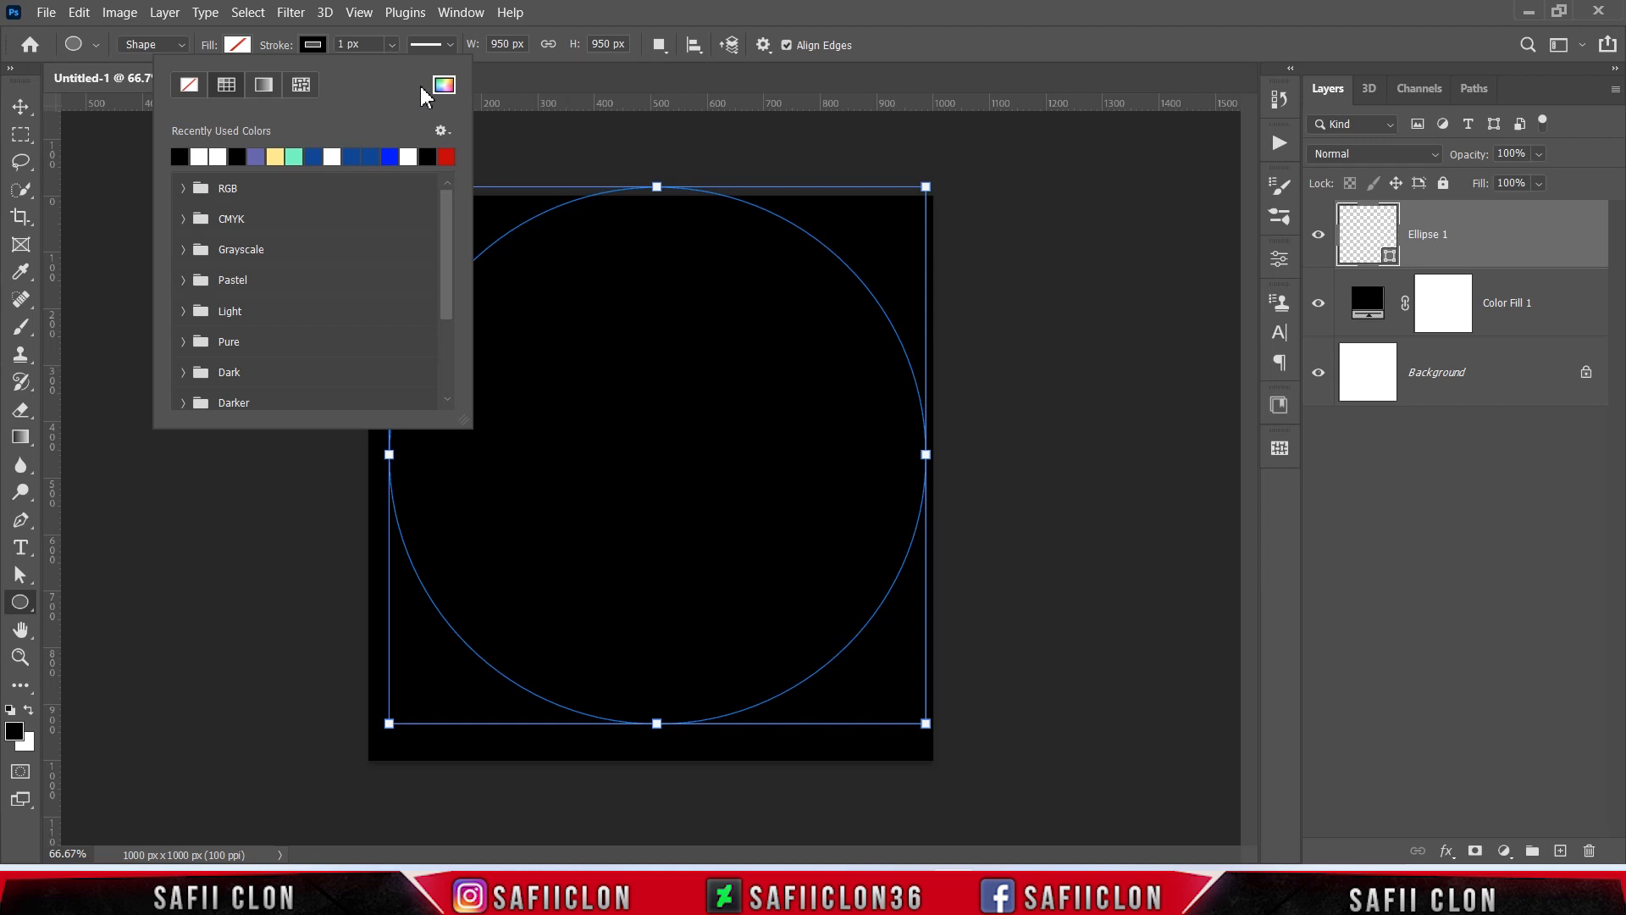
{"action": "left_click", "coordinate": [444, 86]}
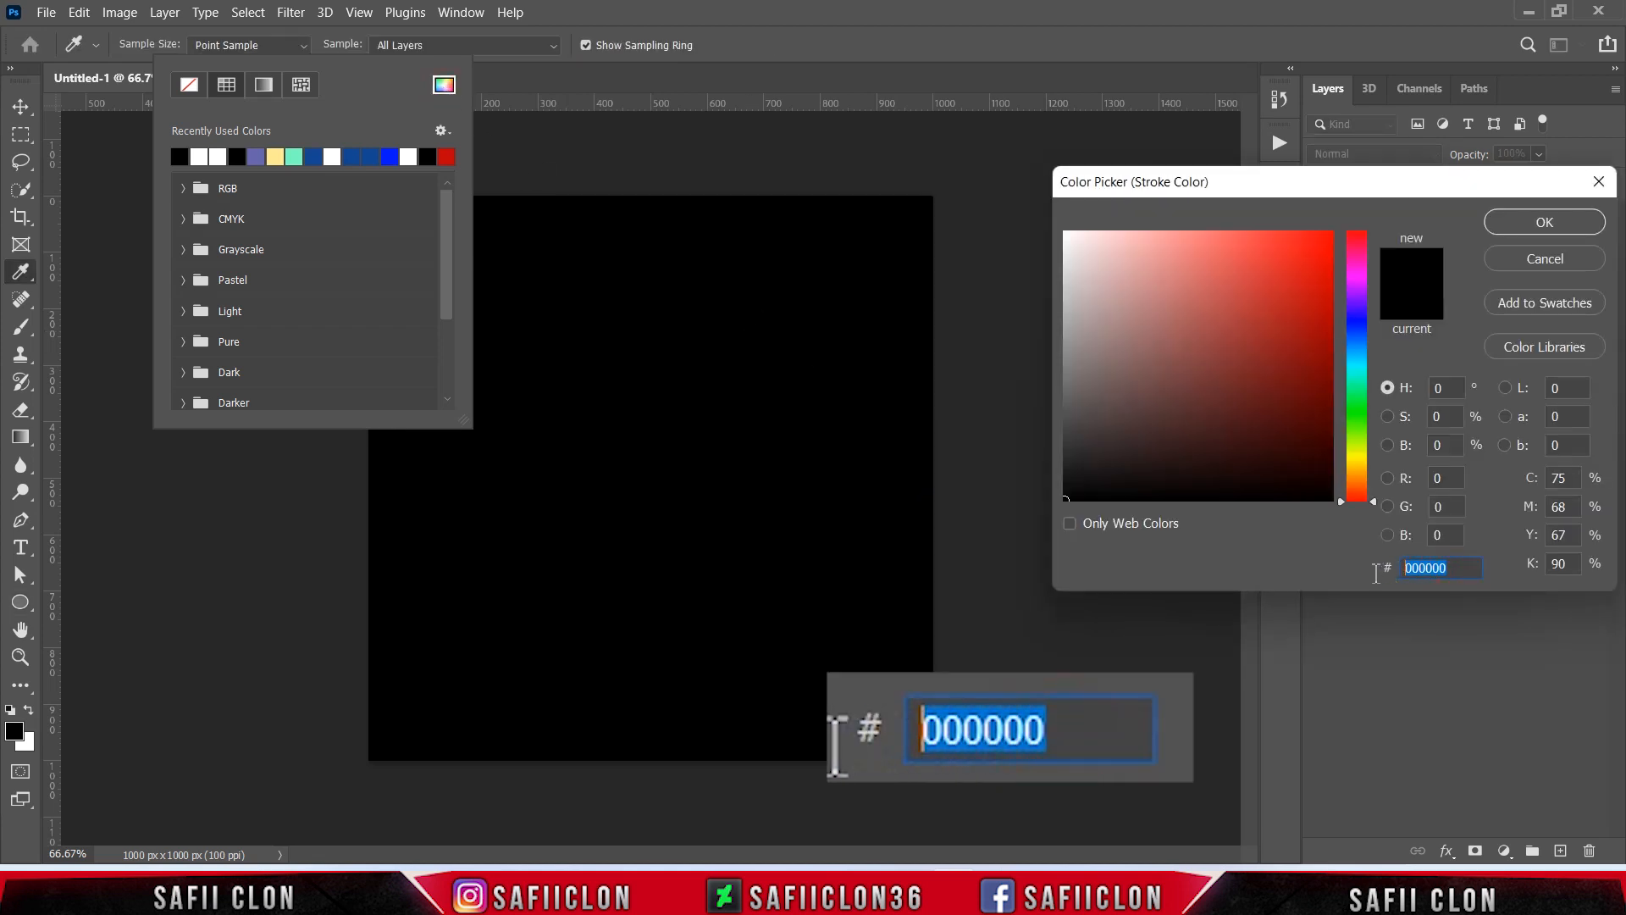
{"action": "type", "text": "1"}
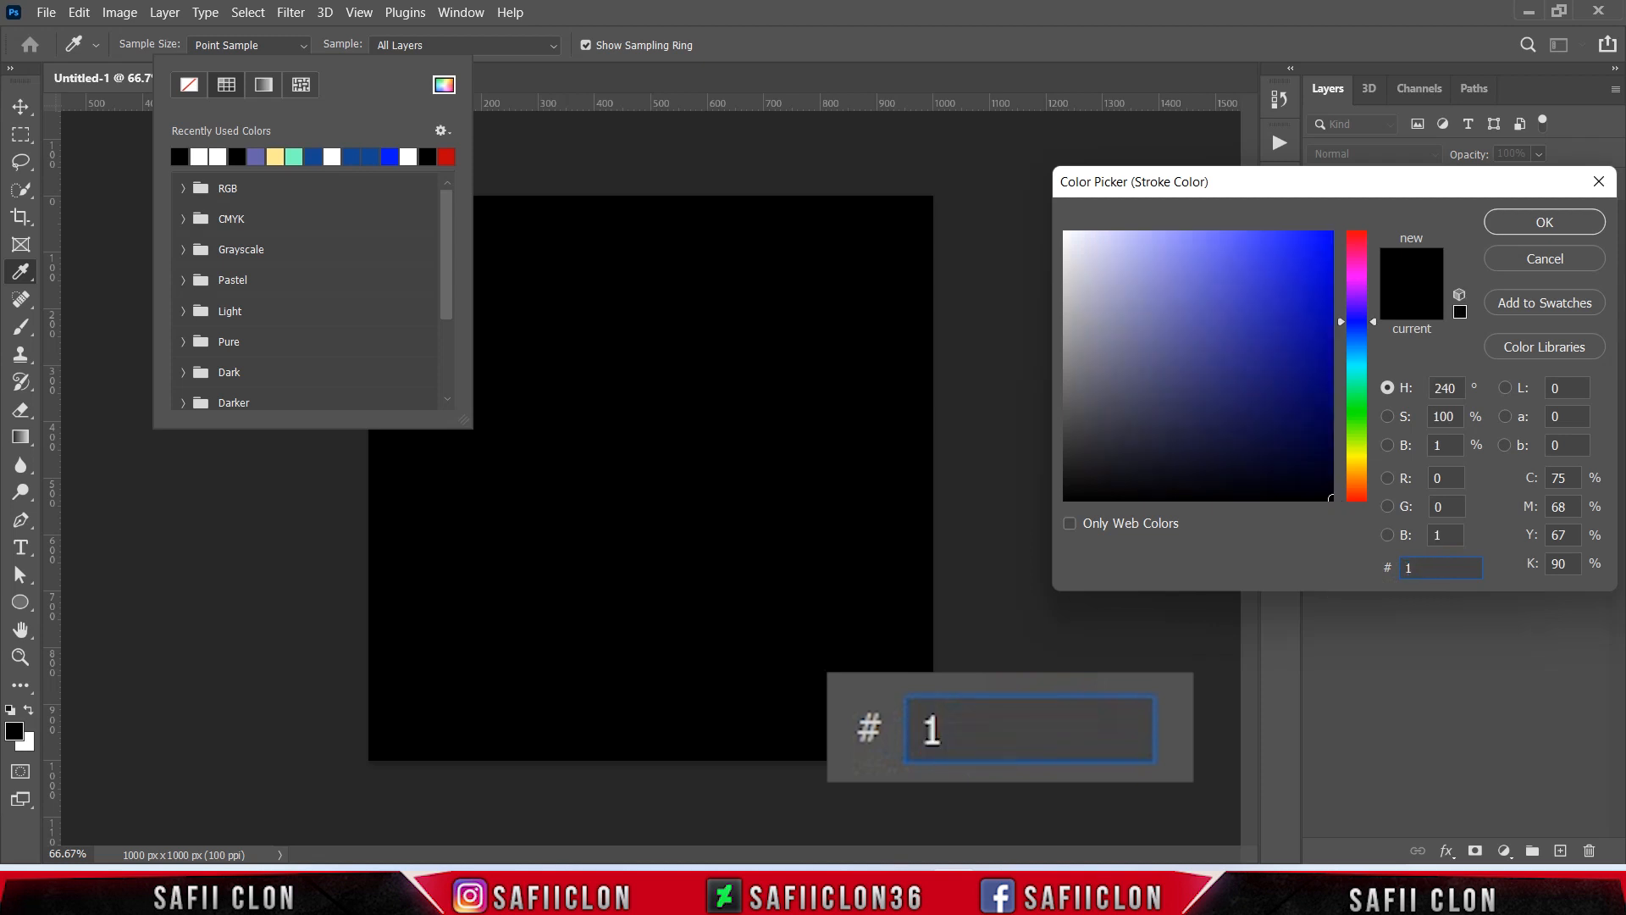
{"action": "type", "text": "34790"}
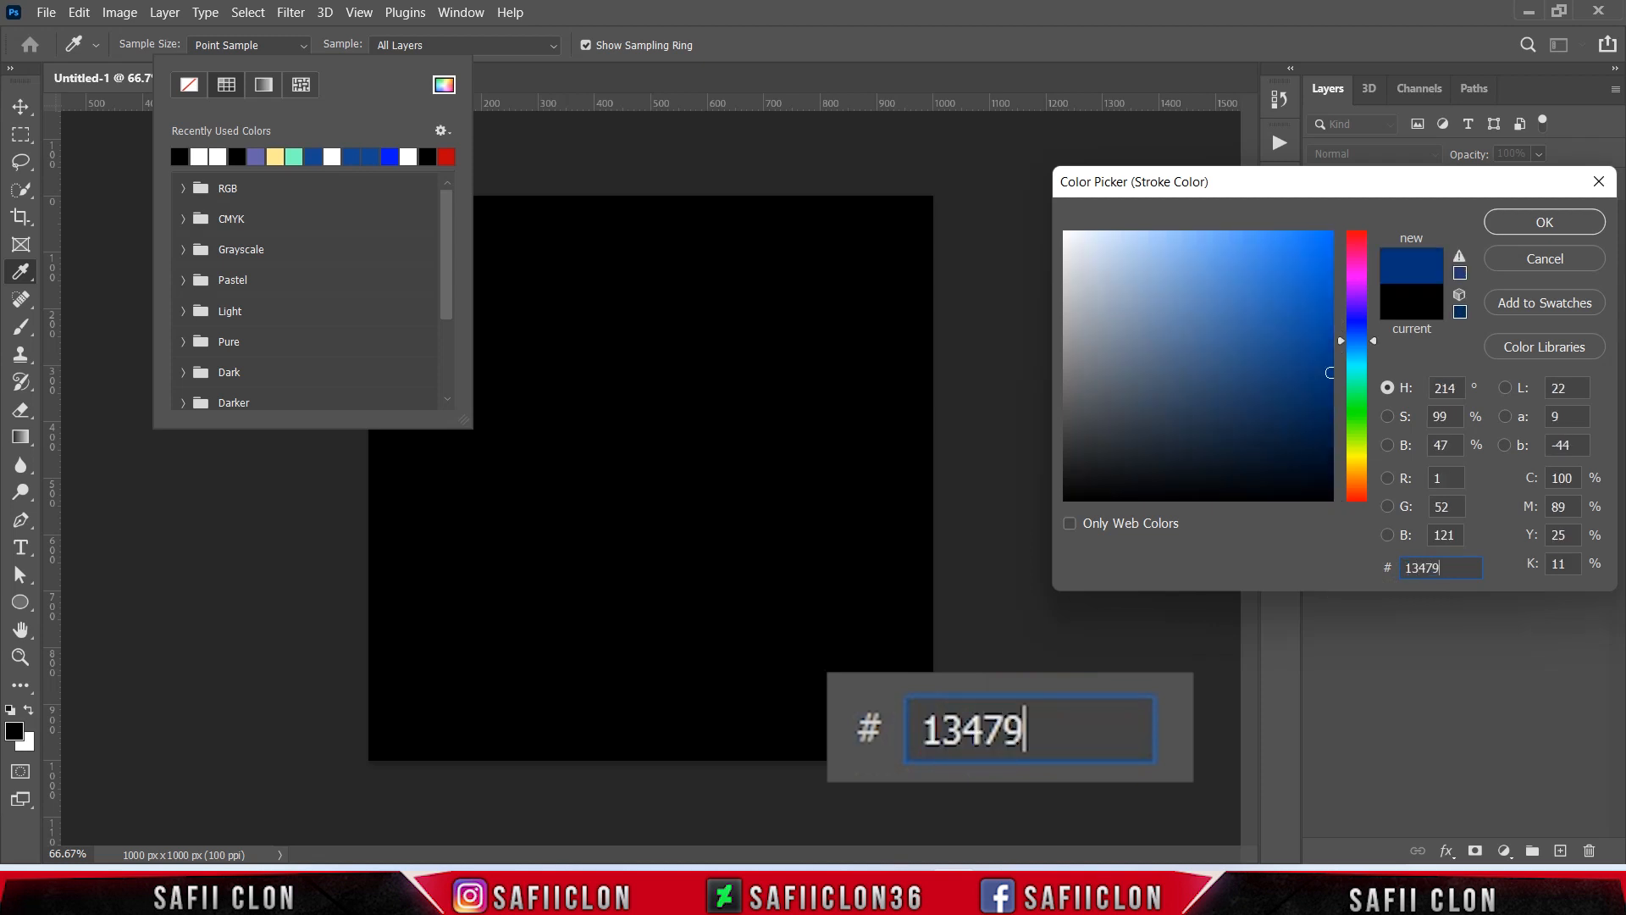
{"action": "left_click", "coordinate": [1524, 225]}
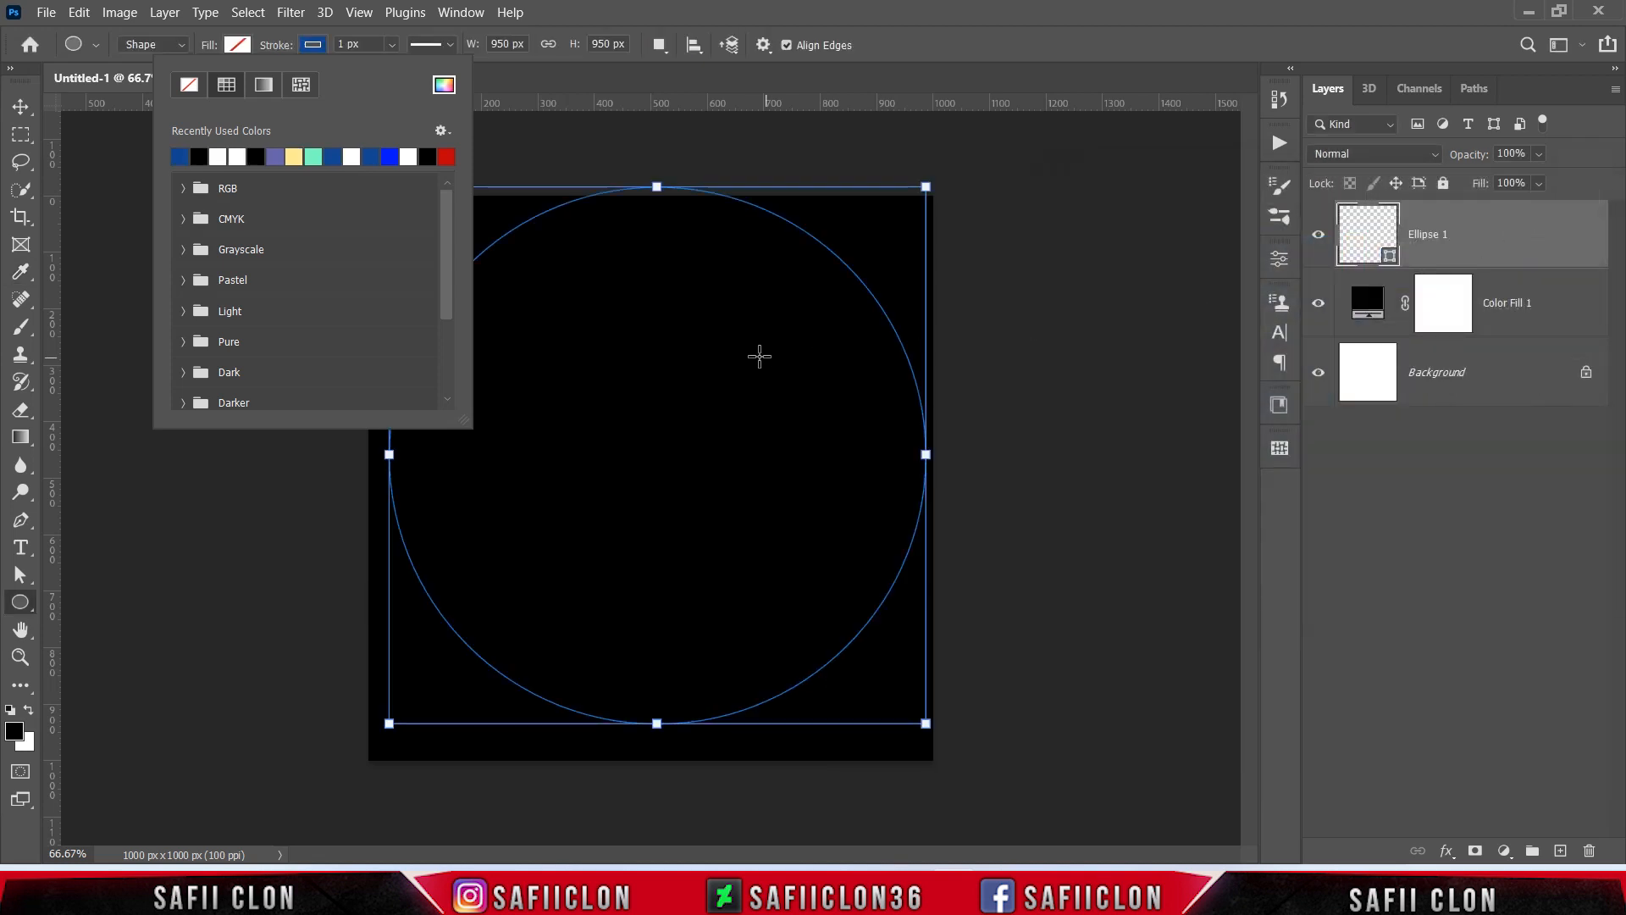
{"action": "left_click", "coordinate": [312, 45]}
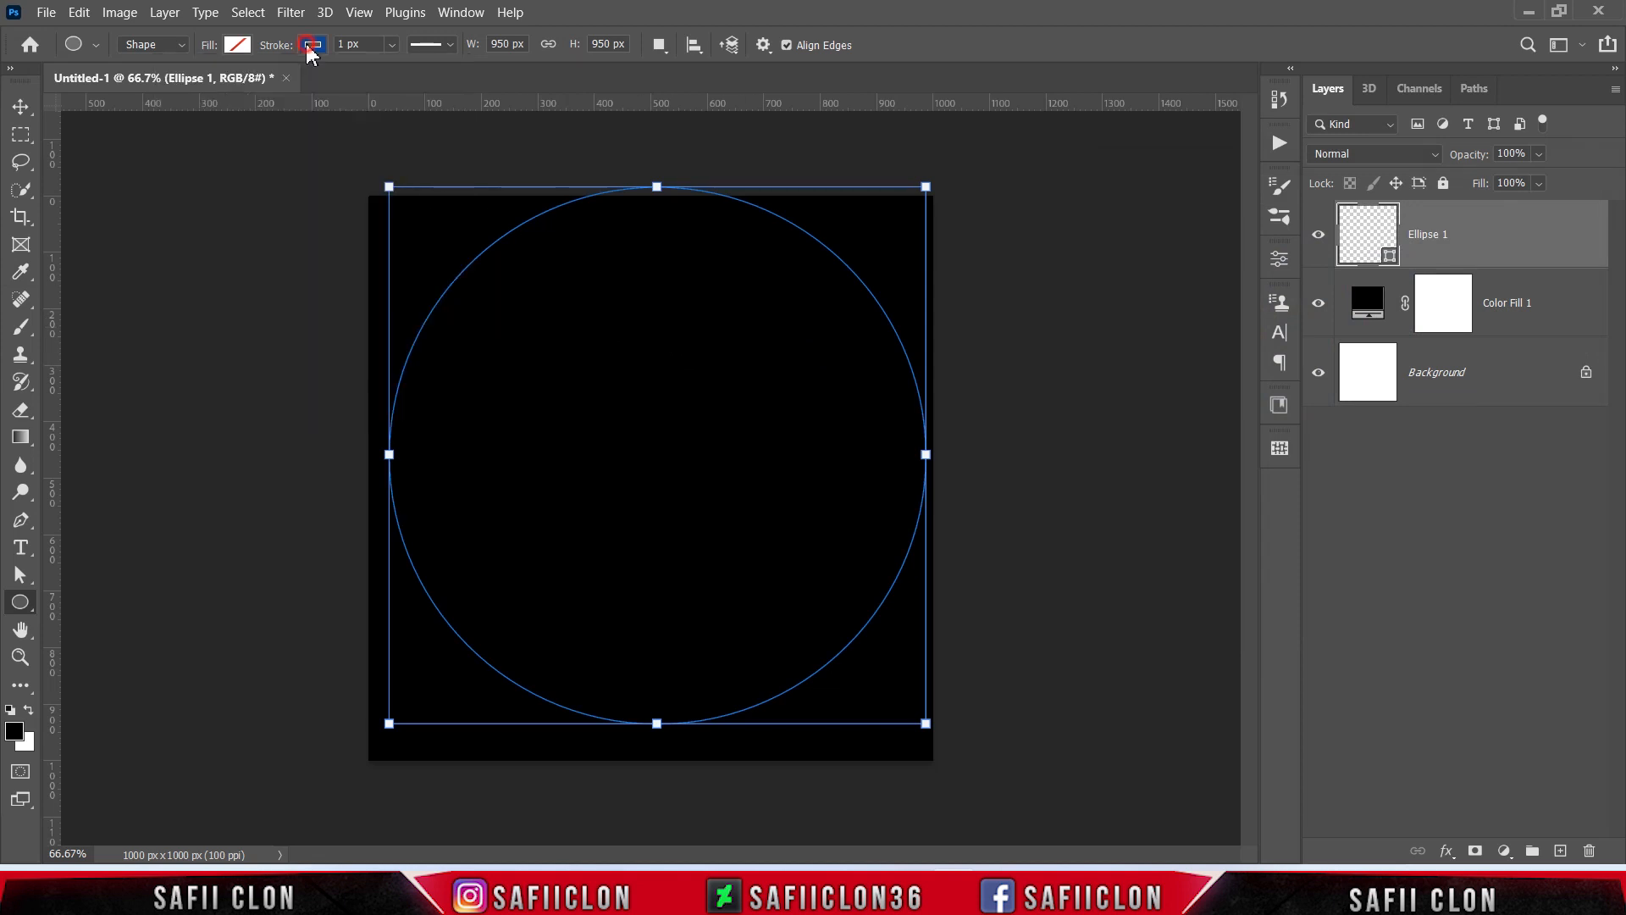
Set the circle's stroke width to 40 px
{"action": "left_click", "coordinate": [392, 45]}
{"action": "left_click_drag", "start_coordinate": [398, 69], "coordinate": [425, 76]}
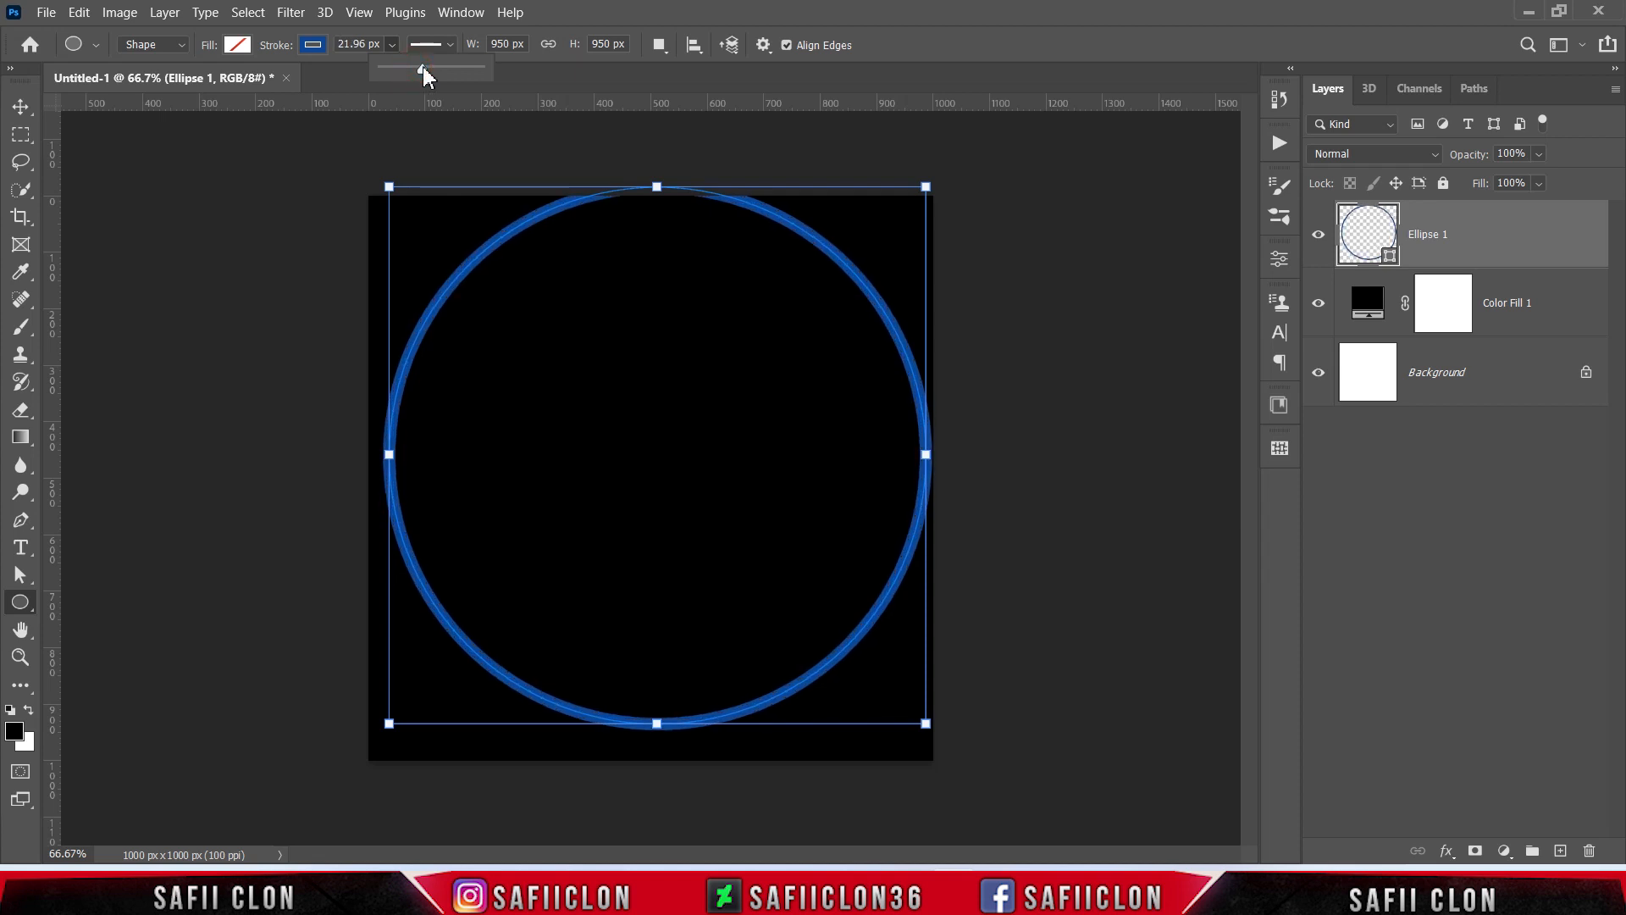
{"action": "double_click", "coordinate": [358, 45]}
{"action": "type", "text": "4"}
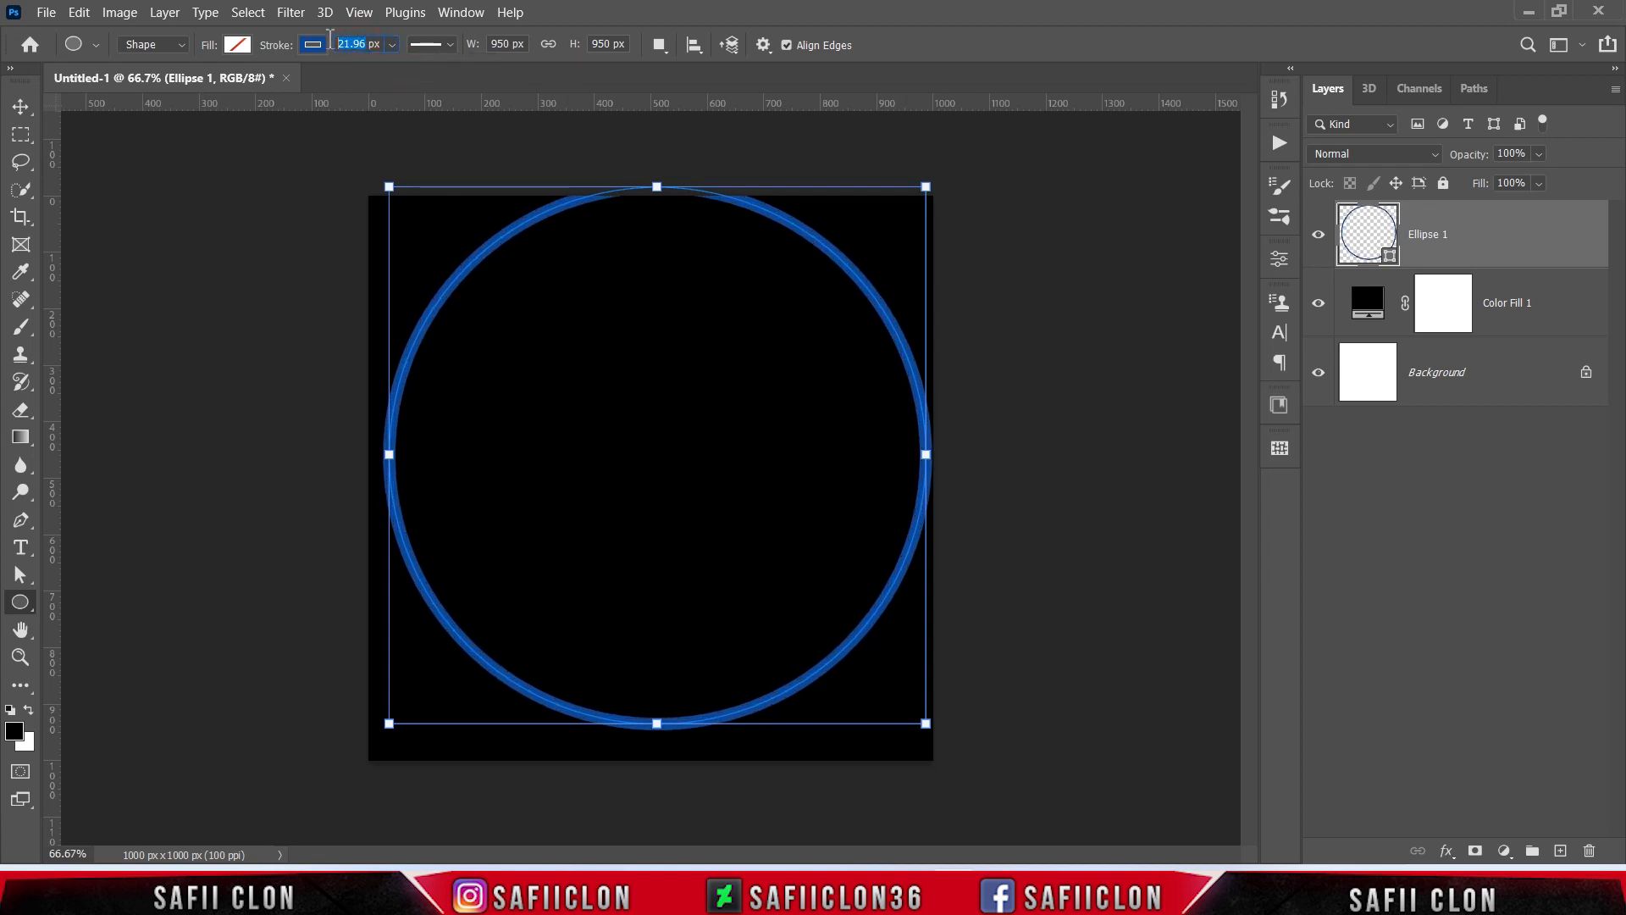
{"action": "type", "text": "0"}
{"action": "key", "text": "Return"}
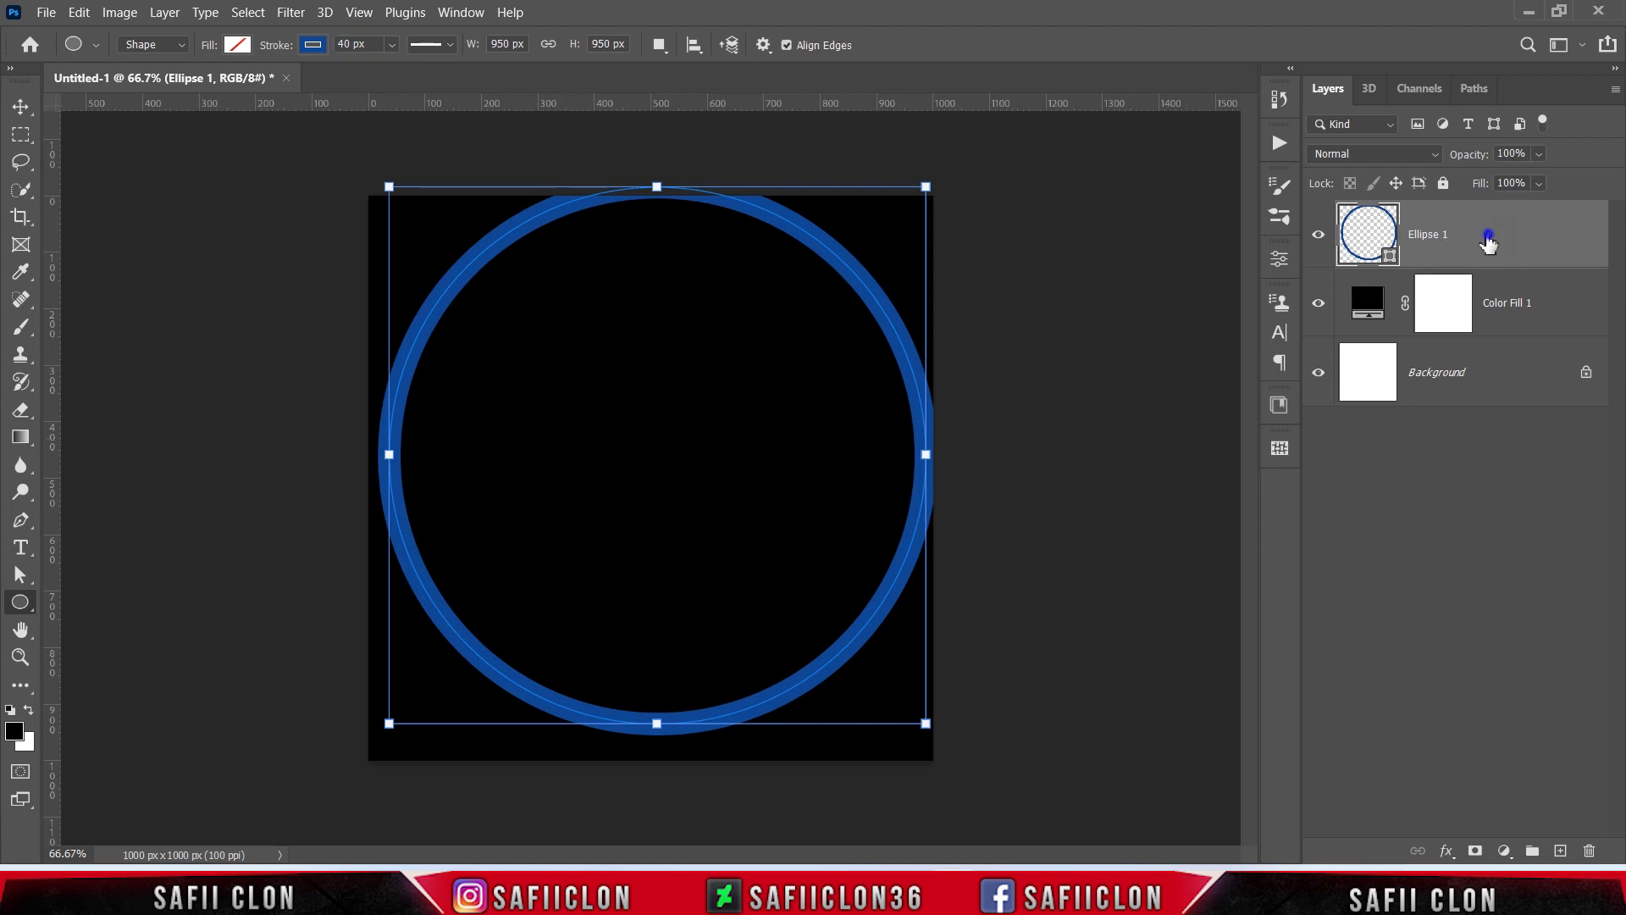
Duplicate the circle layer four times within the same document, keeping the default copy names
{"action": "right_click", "coordinate": [1488, 243]}
{"action": "left_click", "coordinate": [1262, 94]}
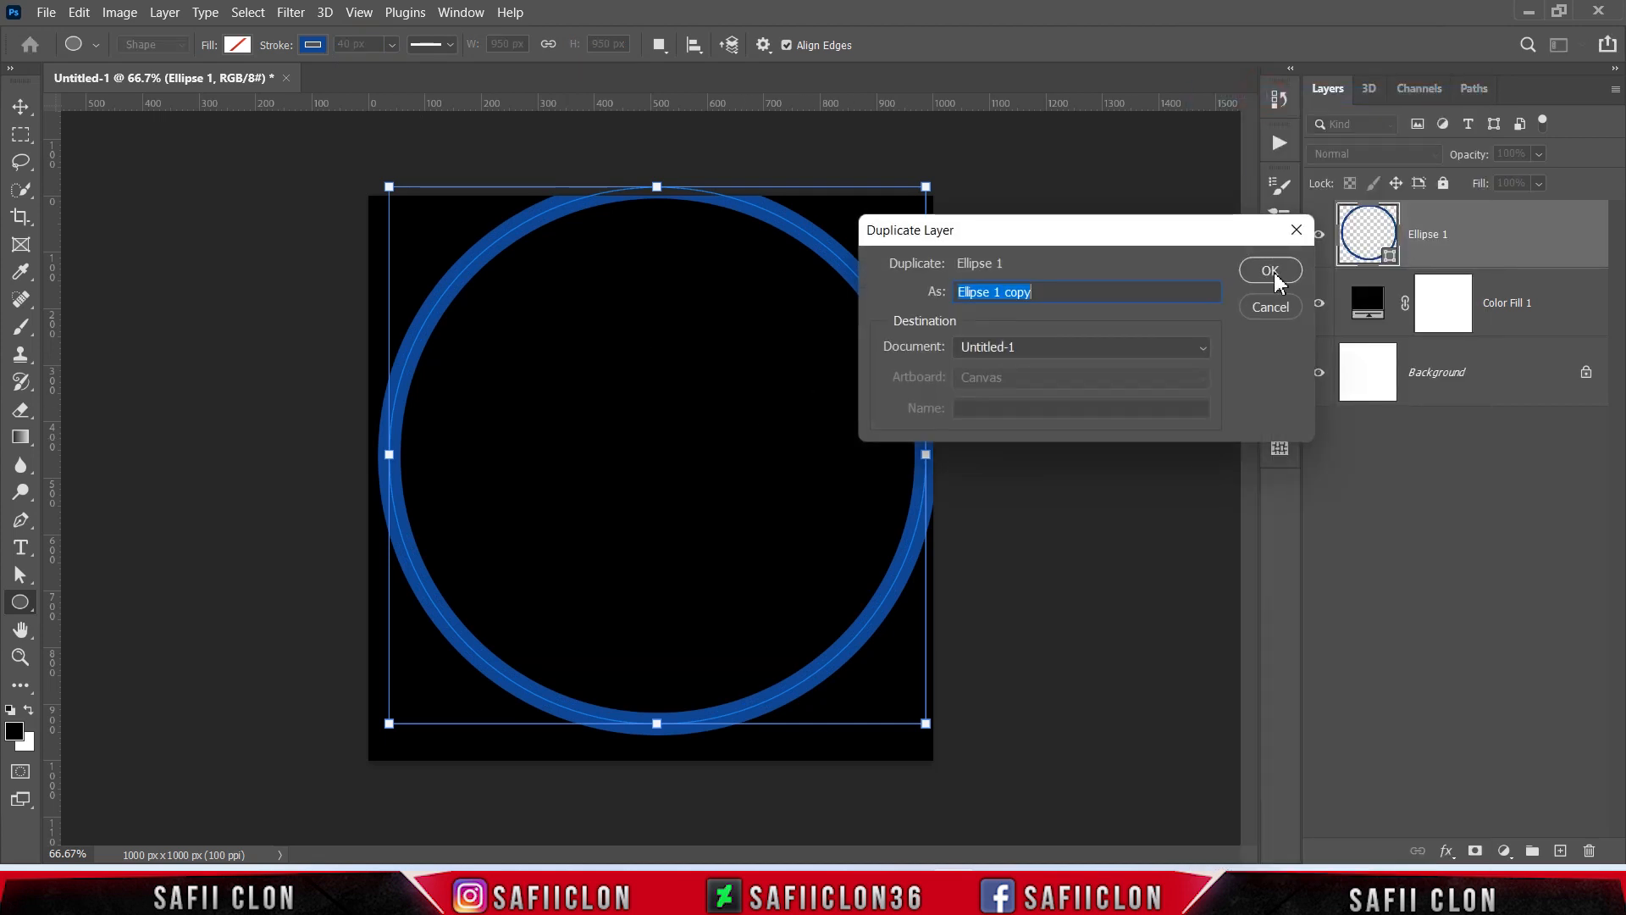
{"action": "left_click", "coordinate": [1269, 271]}
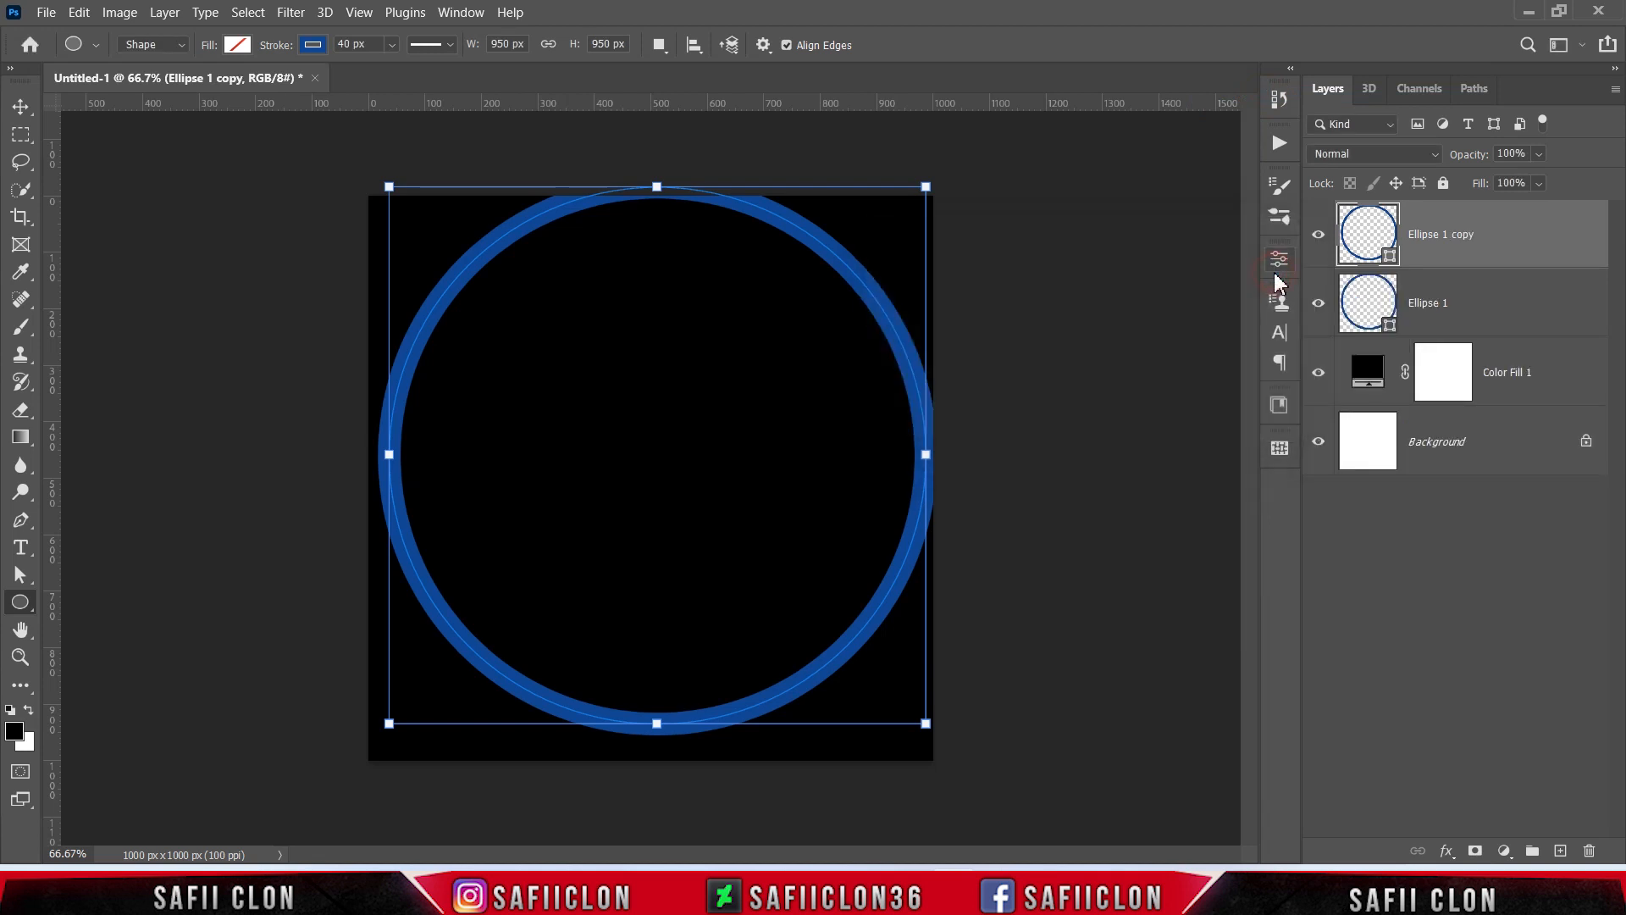
{"action": "right_click", "coordinate": [1502, 240]}
{"action": "left_click", "coordinate": [1262, 96]}
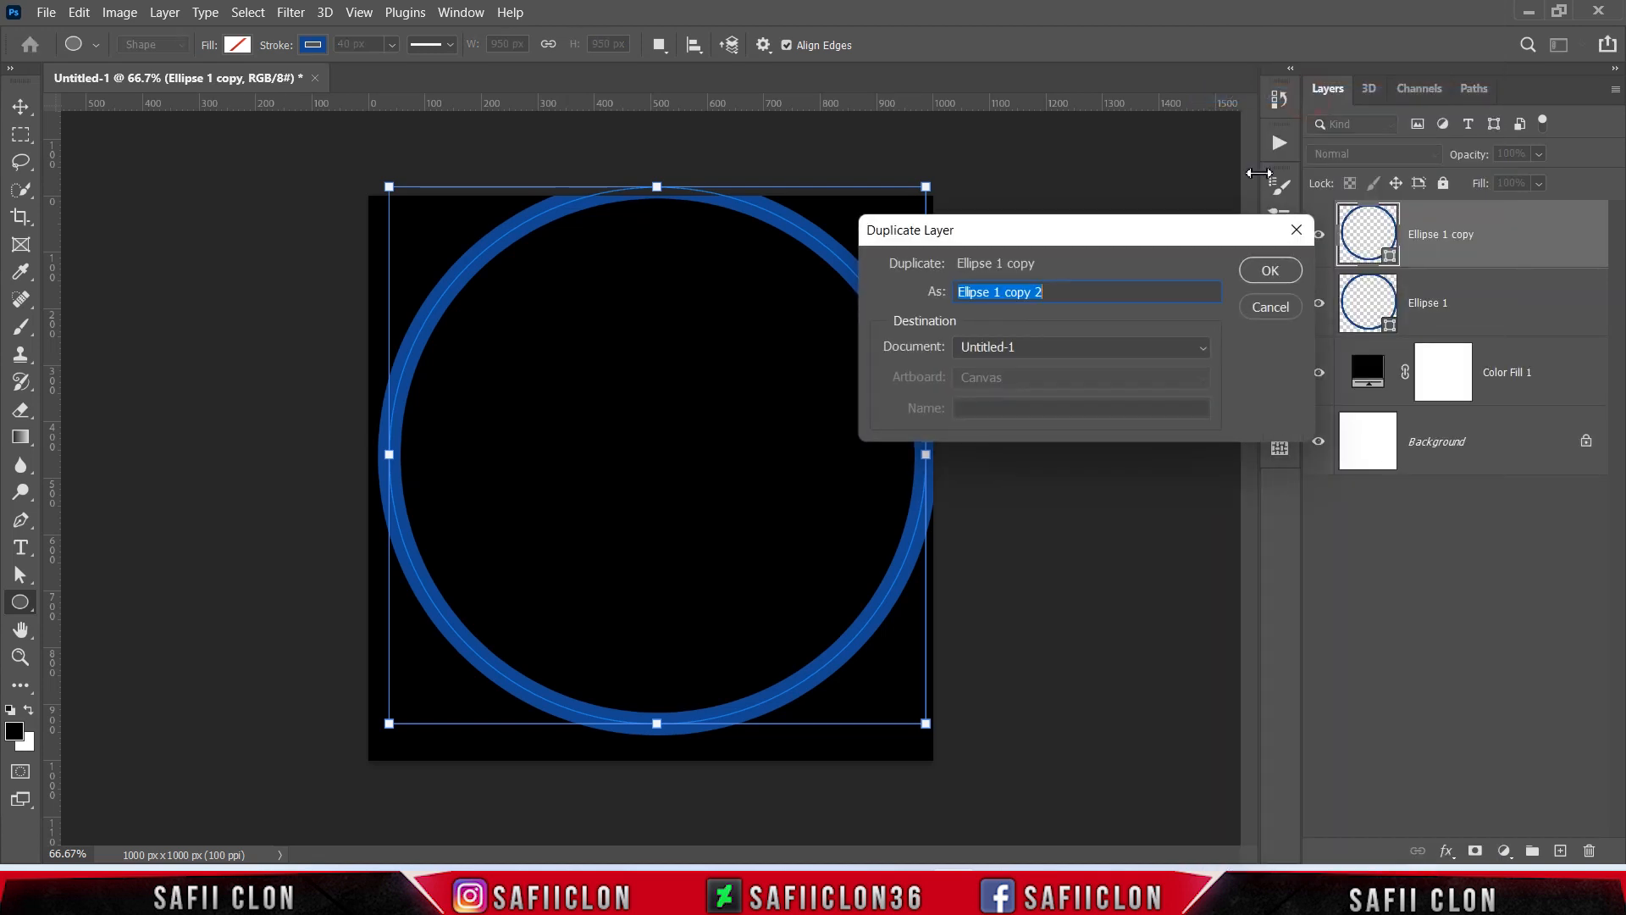
{"action": "left_click", "coordinate": [1251, 276]}
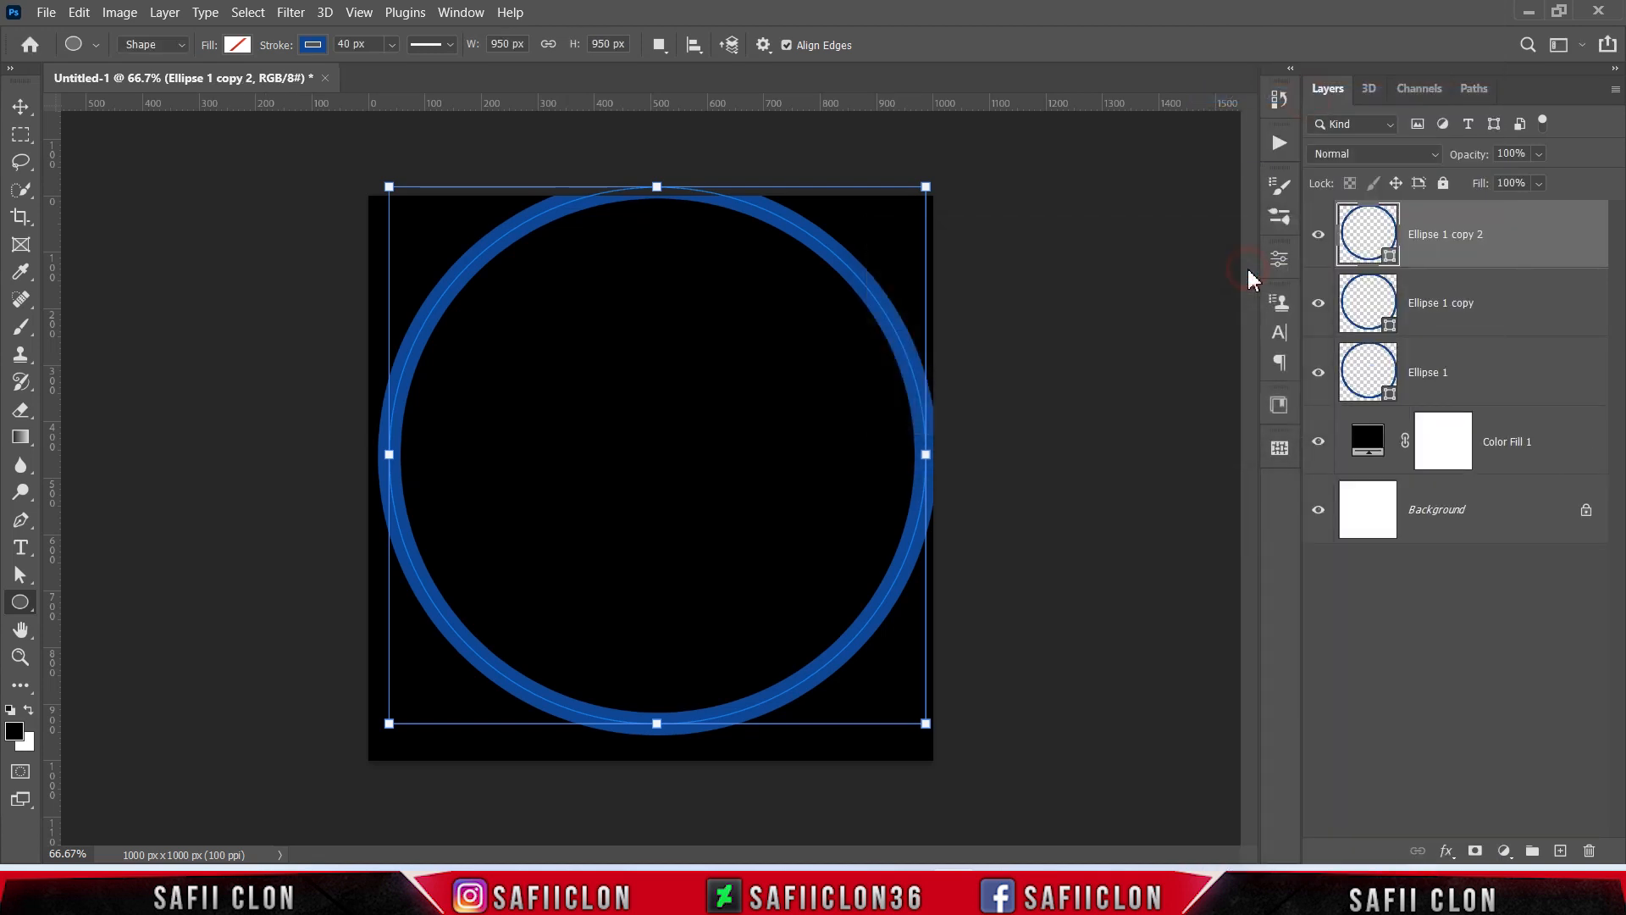
{"action": "right_click", "coordinate": [1519, 243]}
{"action": "left_click", "coordinate": [1266, 96]}
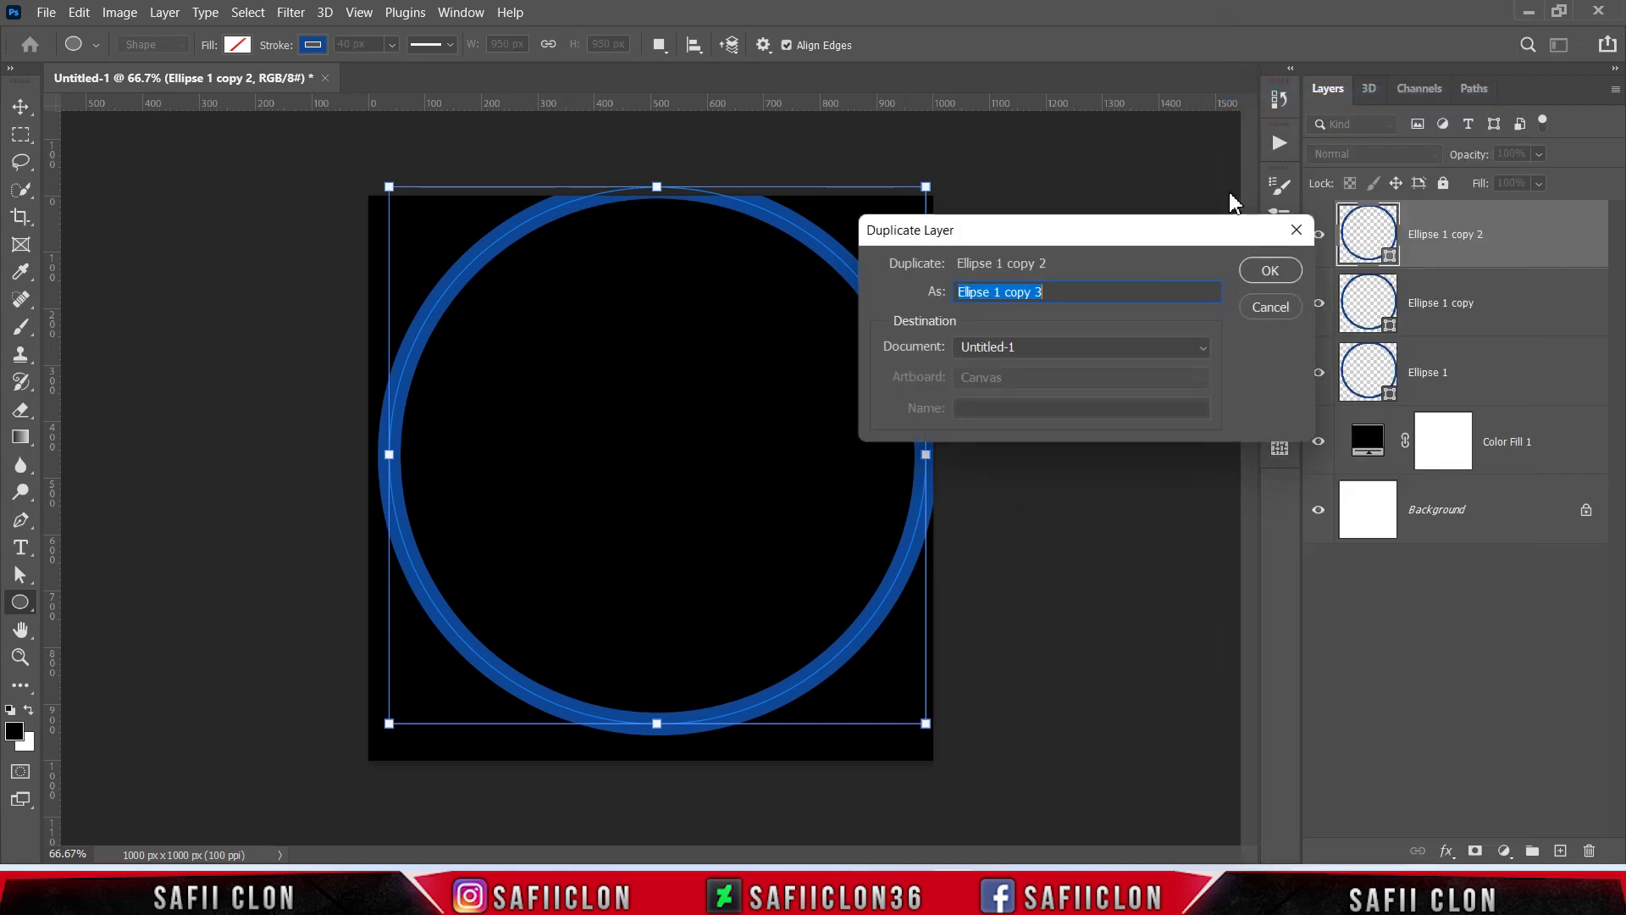
{"action": "left_click", "coordinate": [1264, 266]}
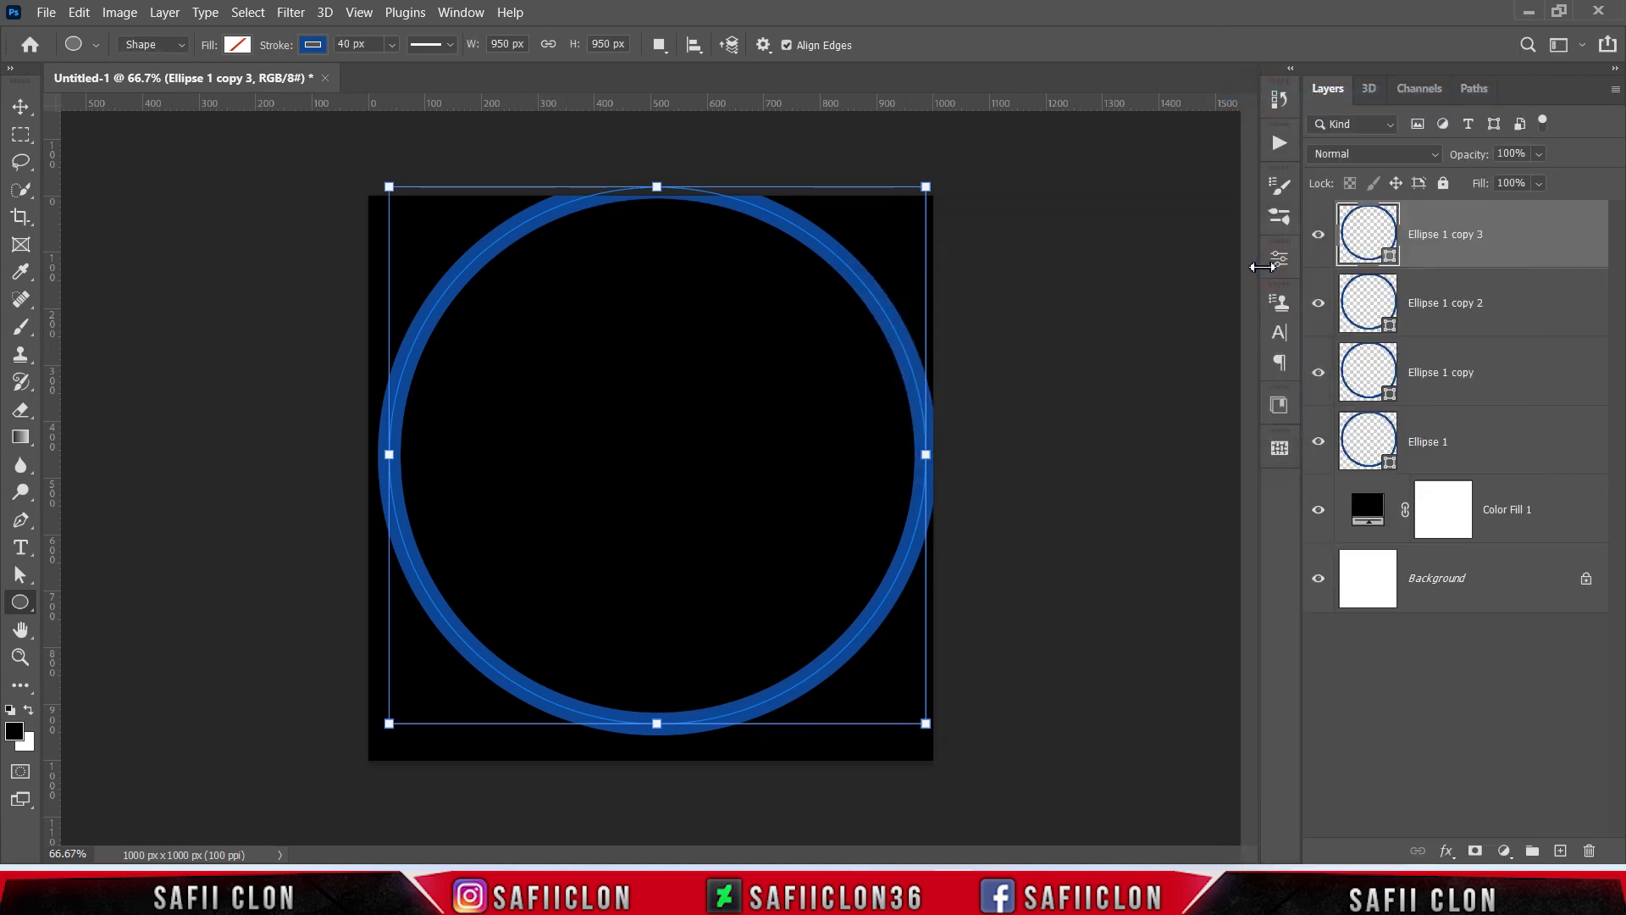
{"action": "right_click", "coordinate": [1497, 244]}
{"action": "left_click", "coordinate": [1261, 94]}
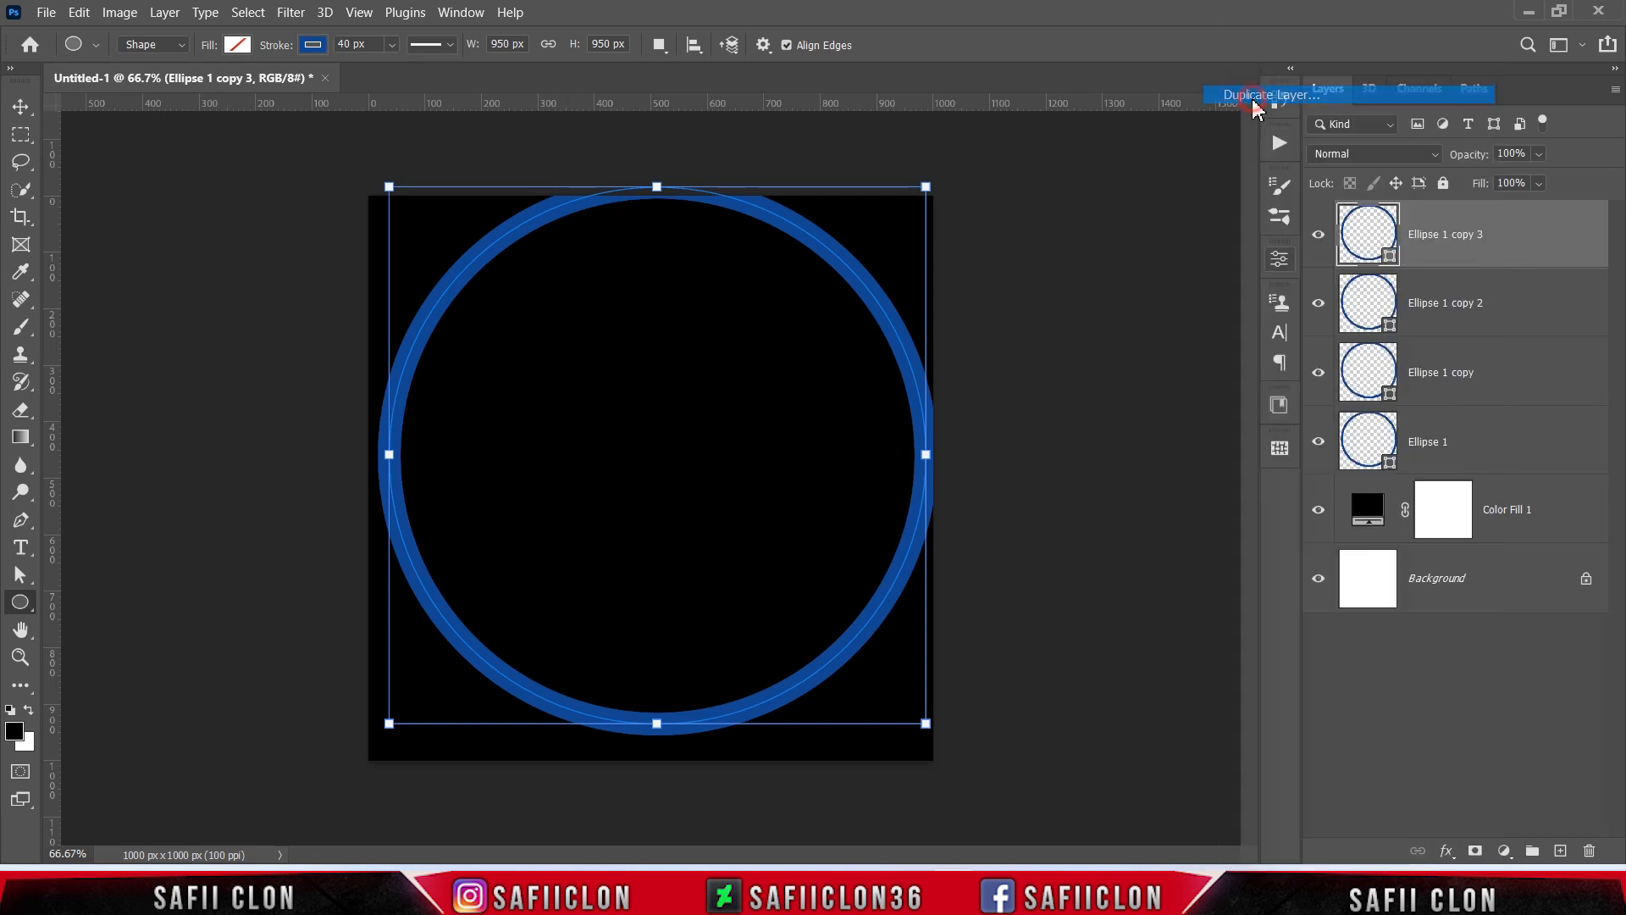
{"action": "left_click", "coordinate": [1253, 265]}
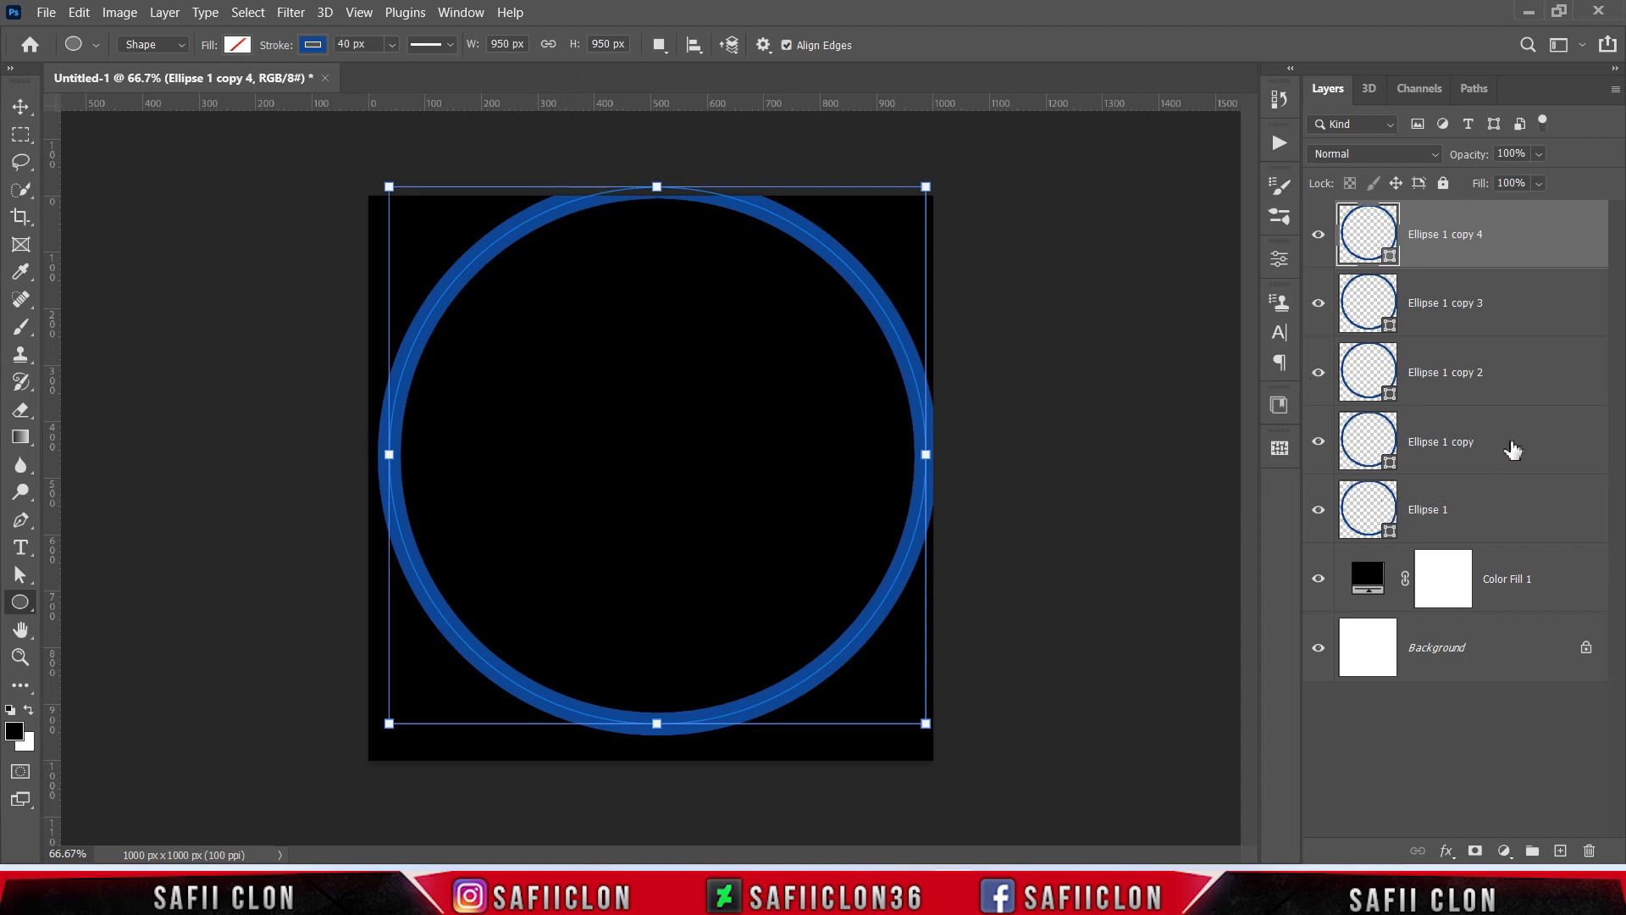
Resize the Ellipse 1 copy circle to 750 x 750 px with its width and height linked
{"action": "left_click", "coordinate": [1512, 449]}
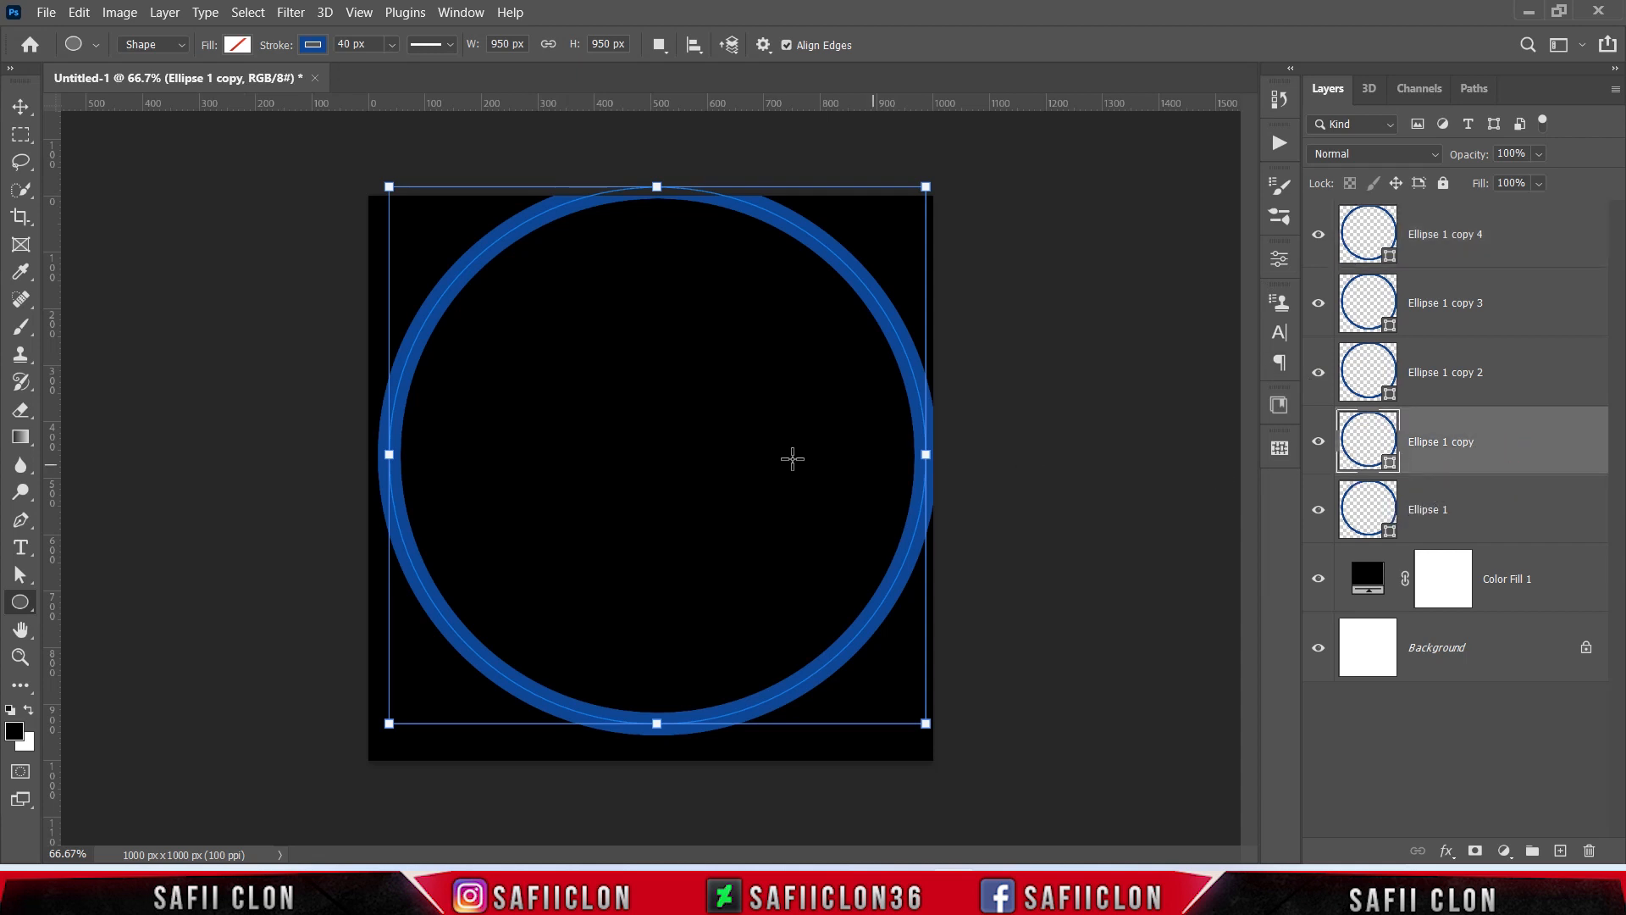
{"action": "left_click", "coordinate": [507, 44]}
{"action": "left_click", "coordinate": [549, 45]}
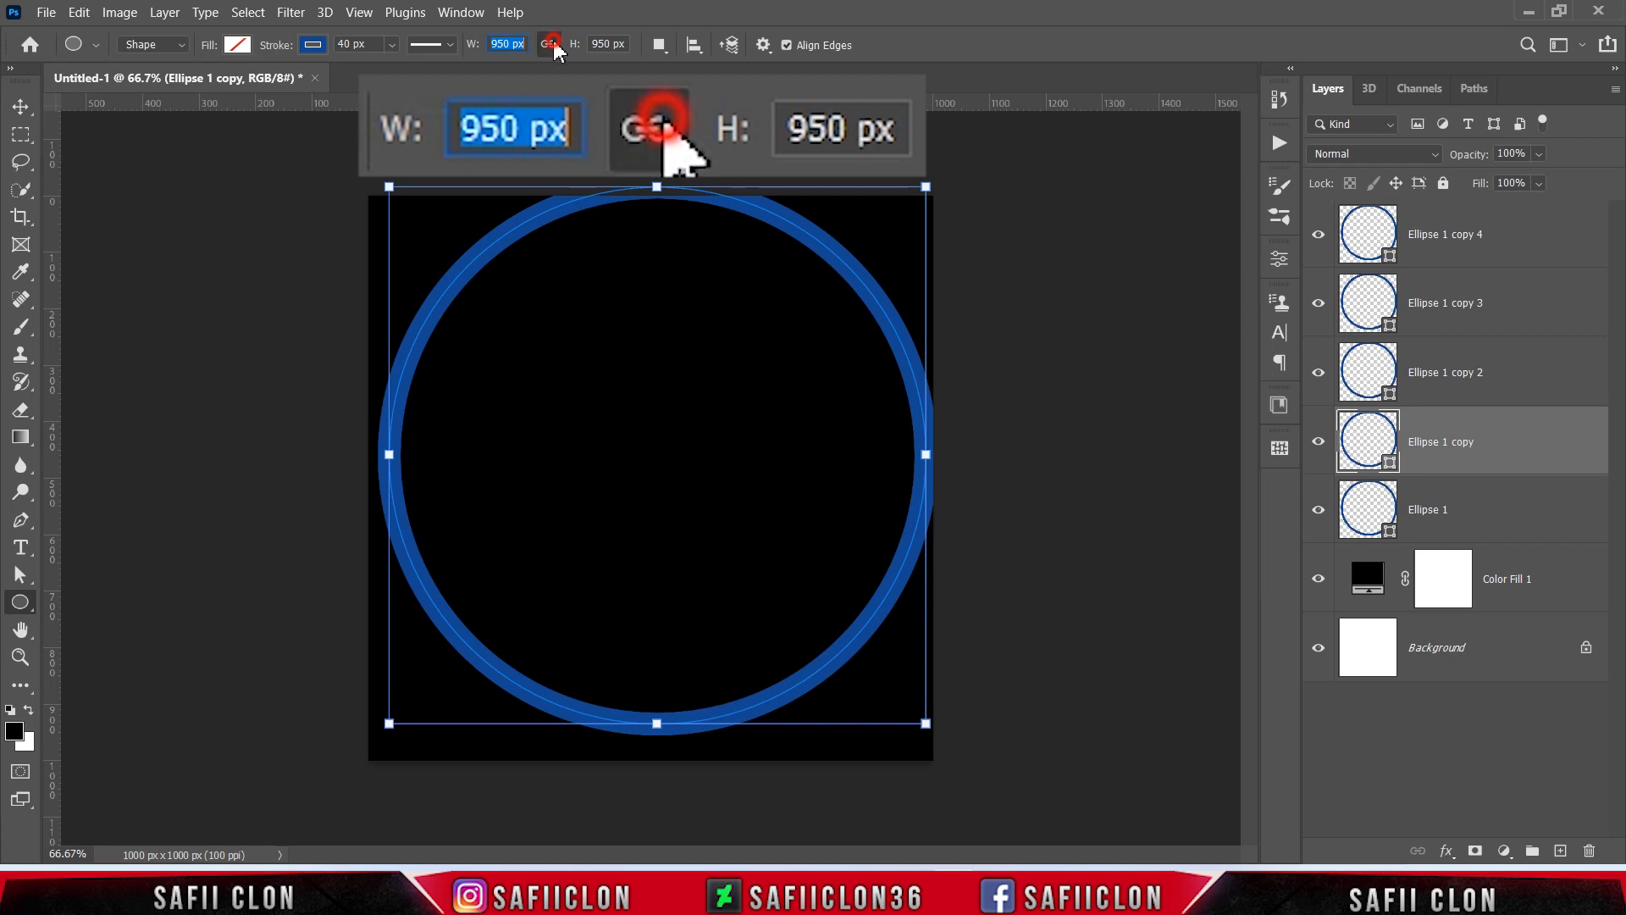
{"action": "left_click", "coordinate": [501, 44]}
{"action": "left_click_drag", "start_coordinate": [501, 44], "coordinate": [493, 44]}
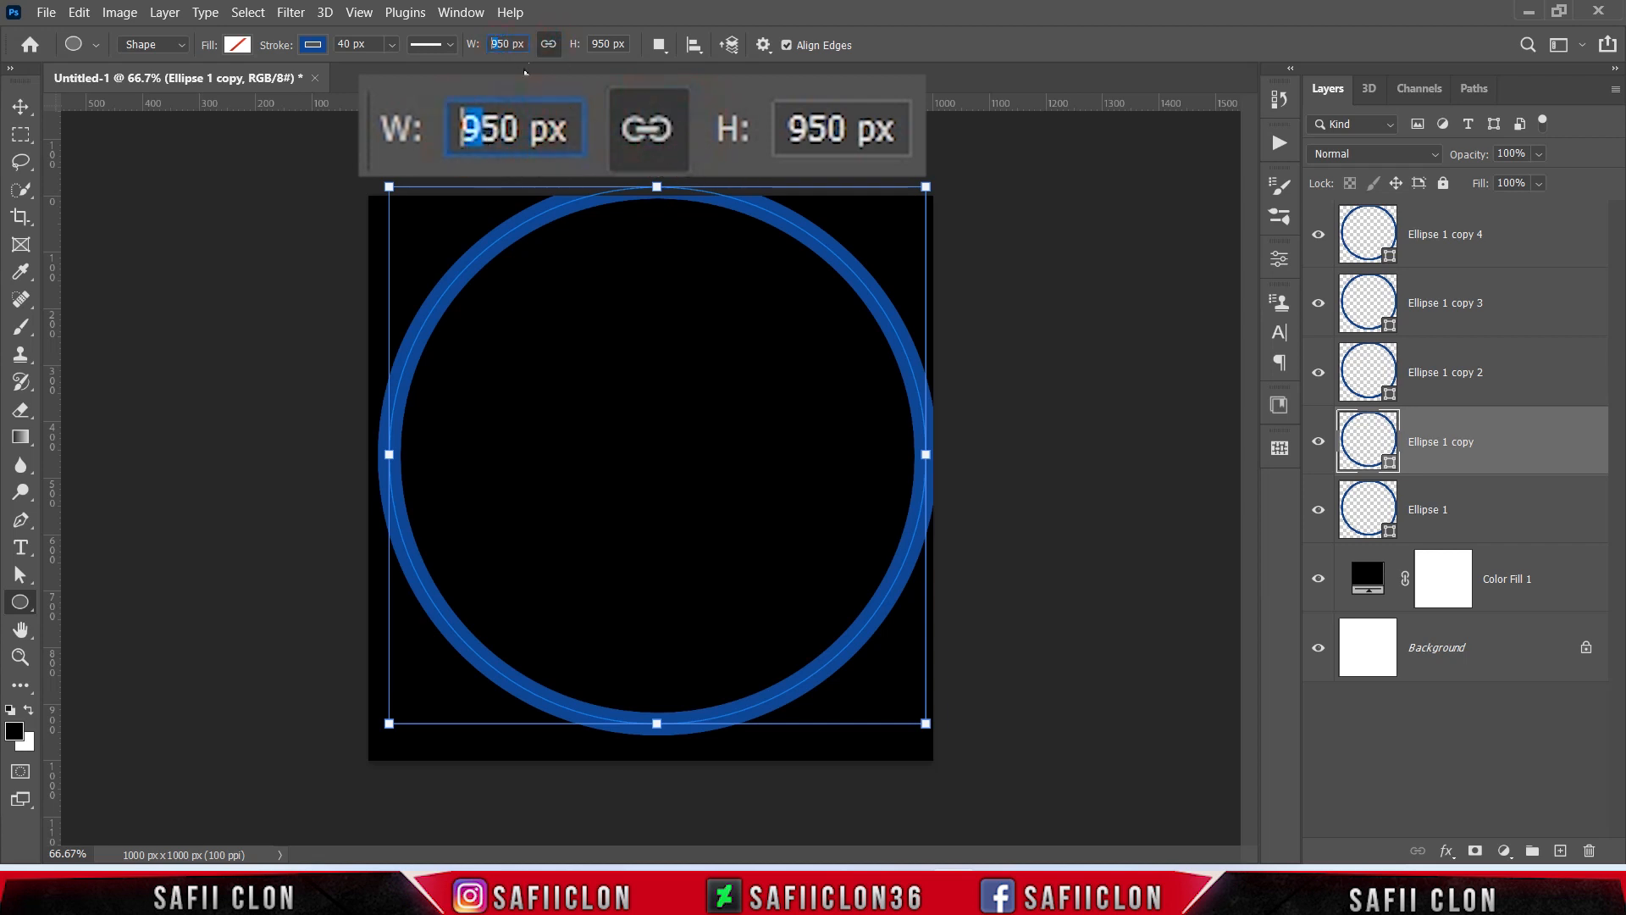
{"action": "type", "text": "7"}
{"action": "left_click_drag", "start_coordinate": [599, 44], "coordinate": [592, 44]}
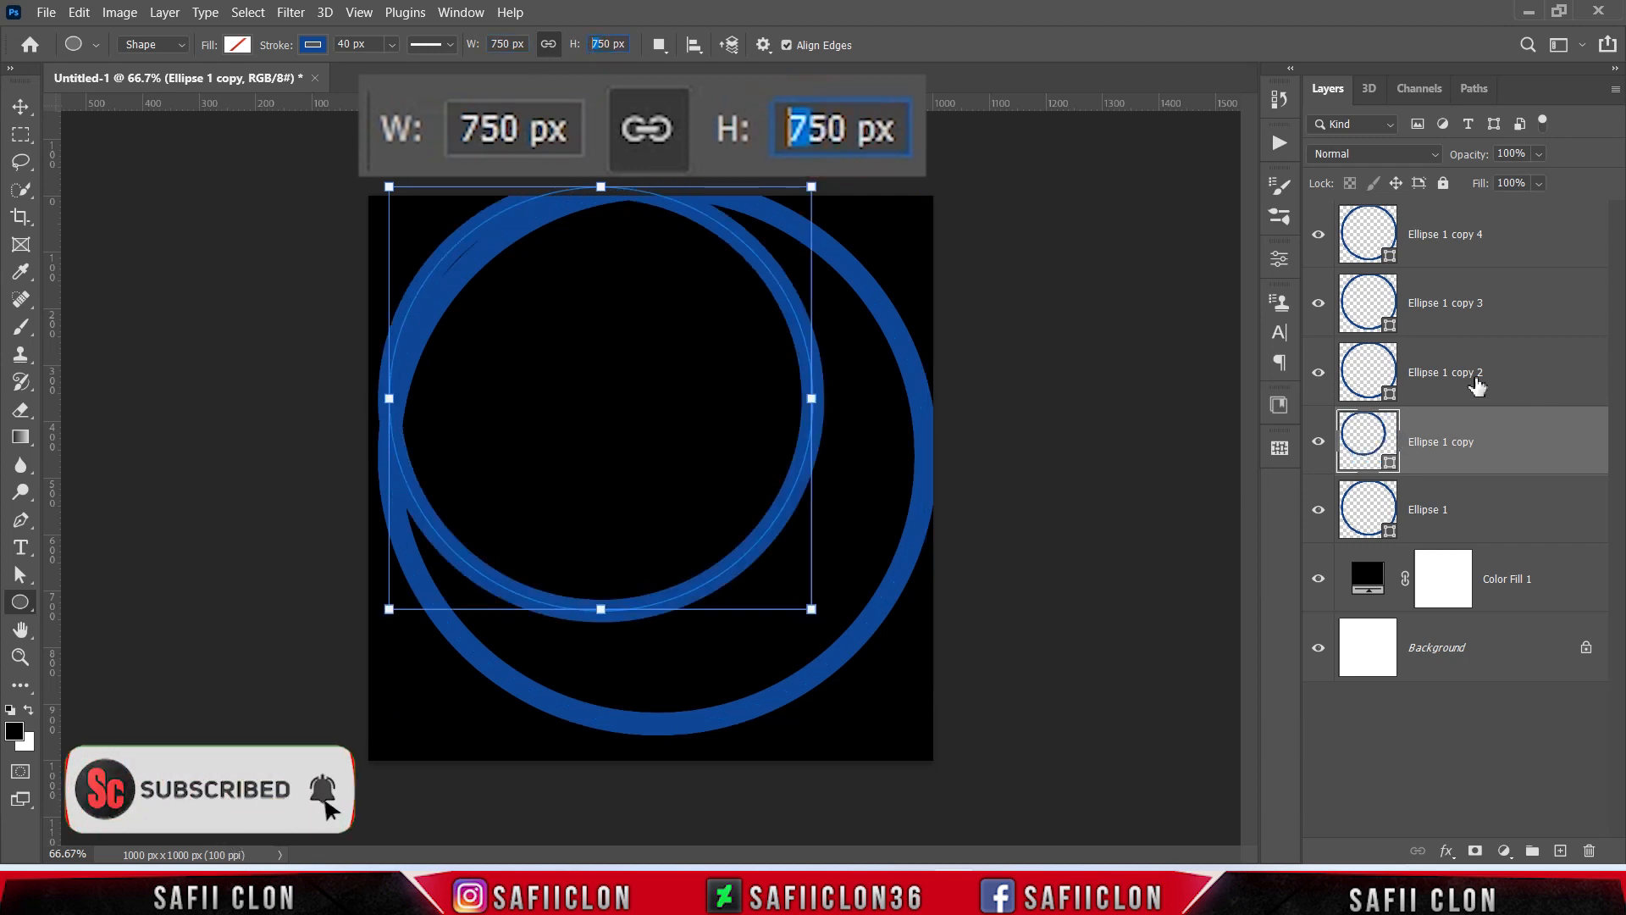
Resize the Ellipse 1 copy 2 circle proportionally to 550 x 550 px
{"action": "left_click", "coordinate": [1538, 375]}
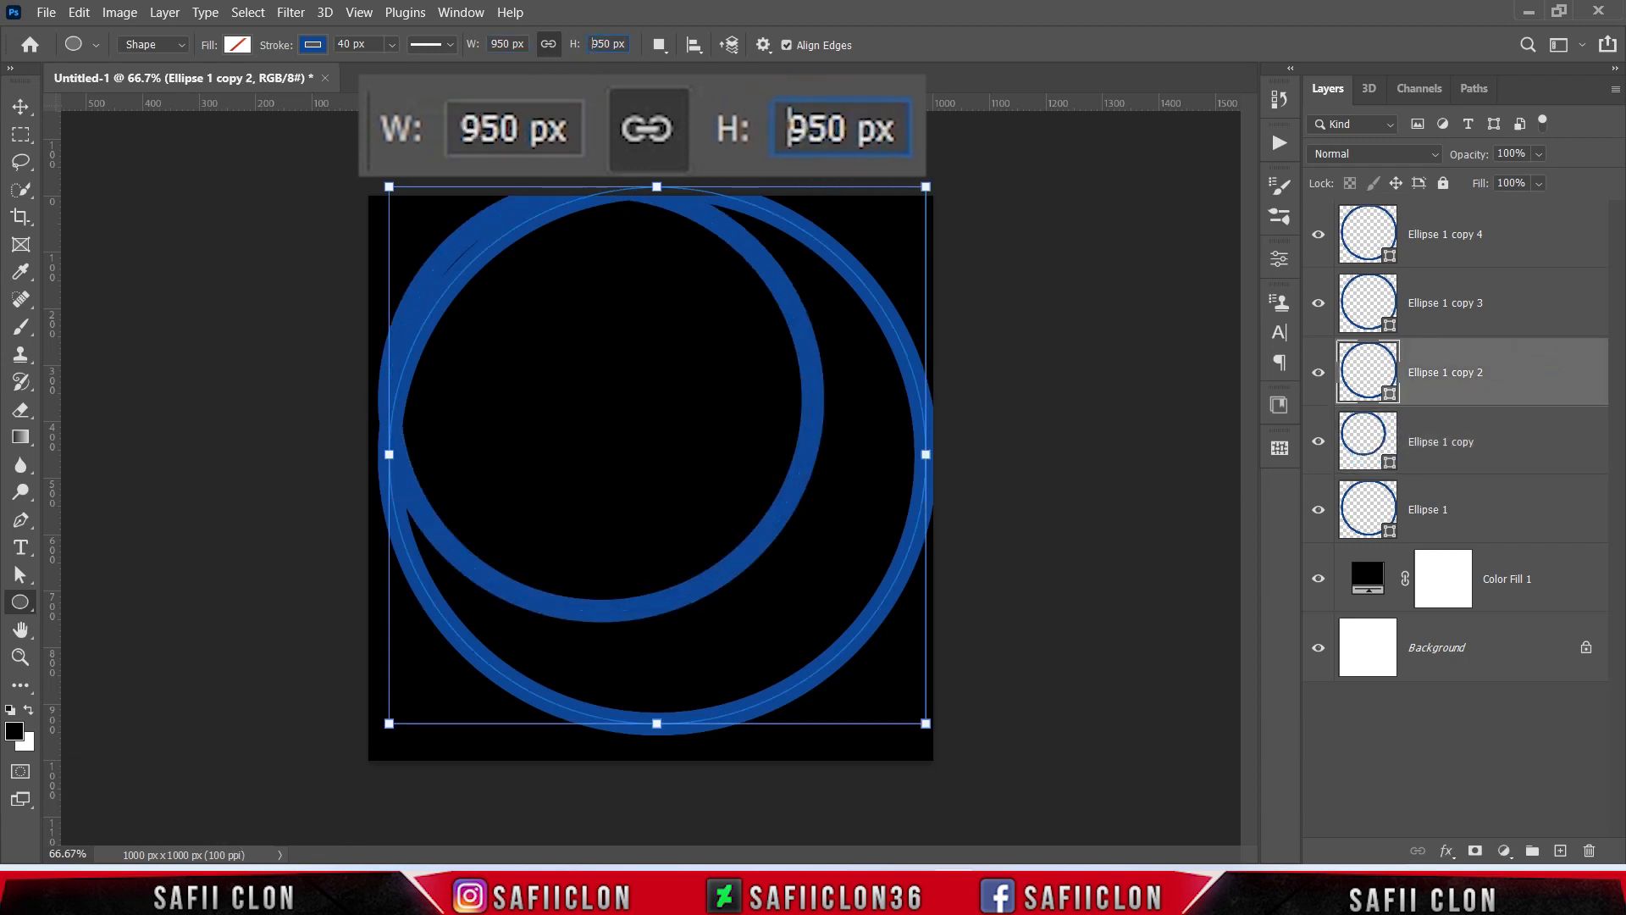
{"action": "left_click", "coordinate": [500, 44]}
{"action": "left_click_drag", "start_coordinate": [501, 44], "coordinate": [493, 44]}
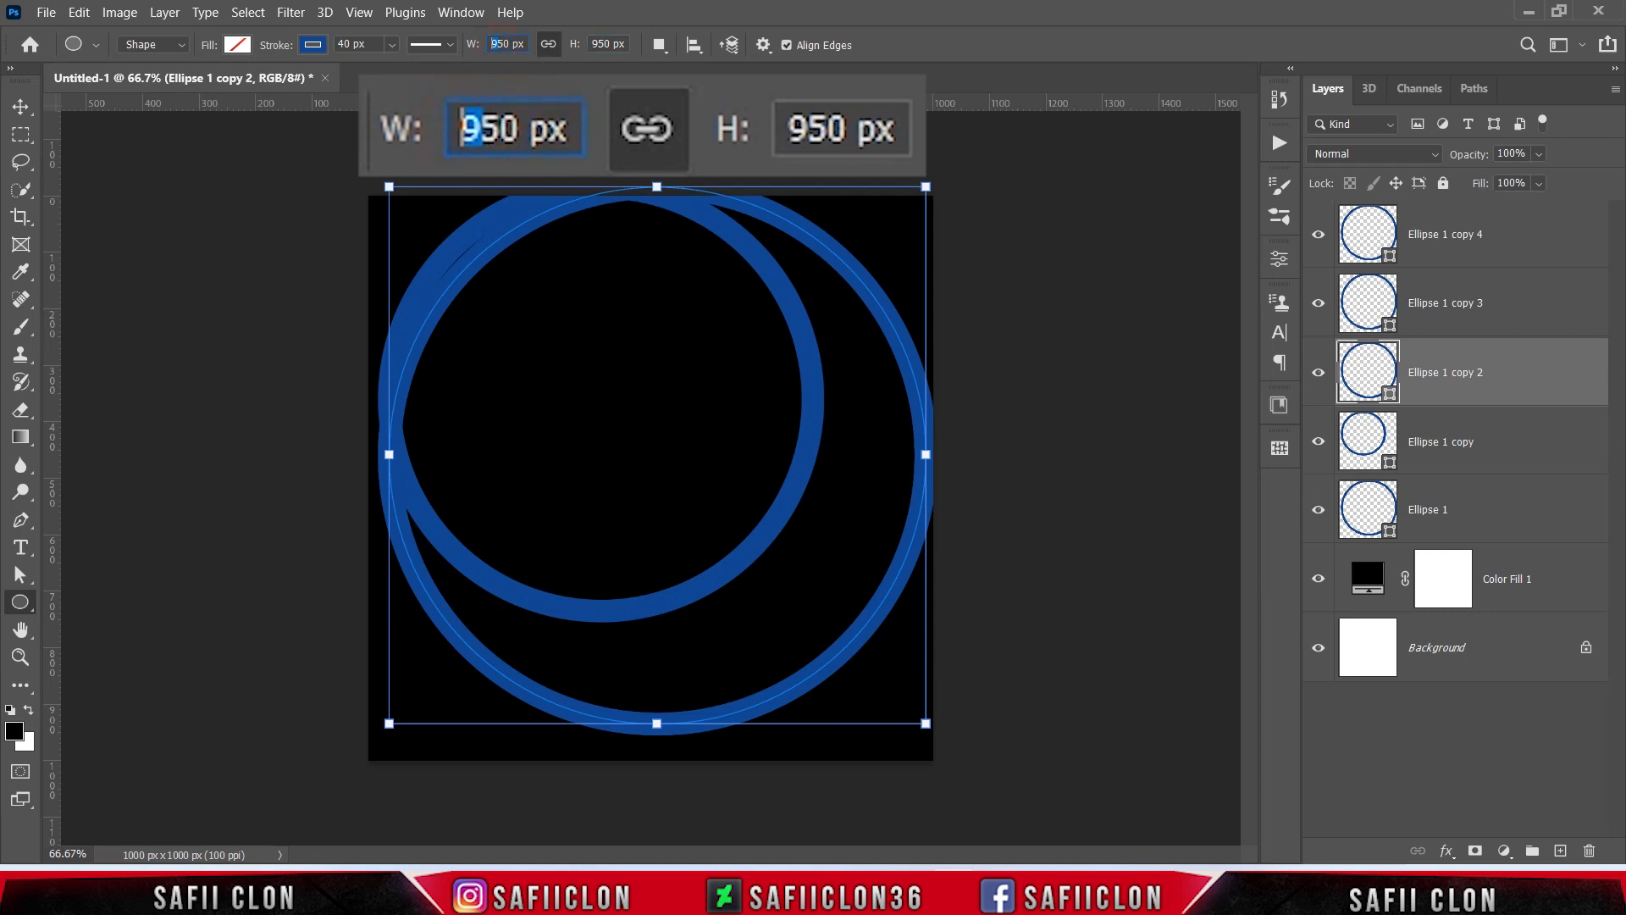
{"action": "type", "text": "5"}
{"action": "key", "text": "Return"}
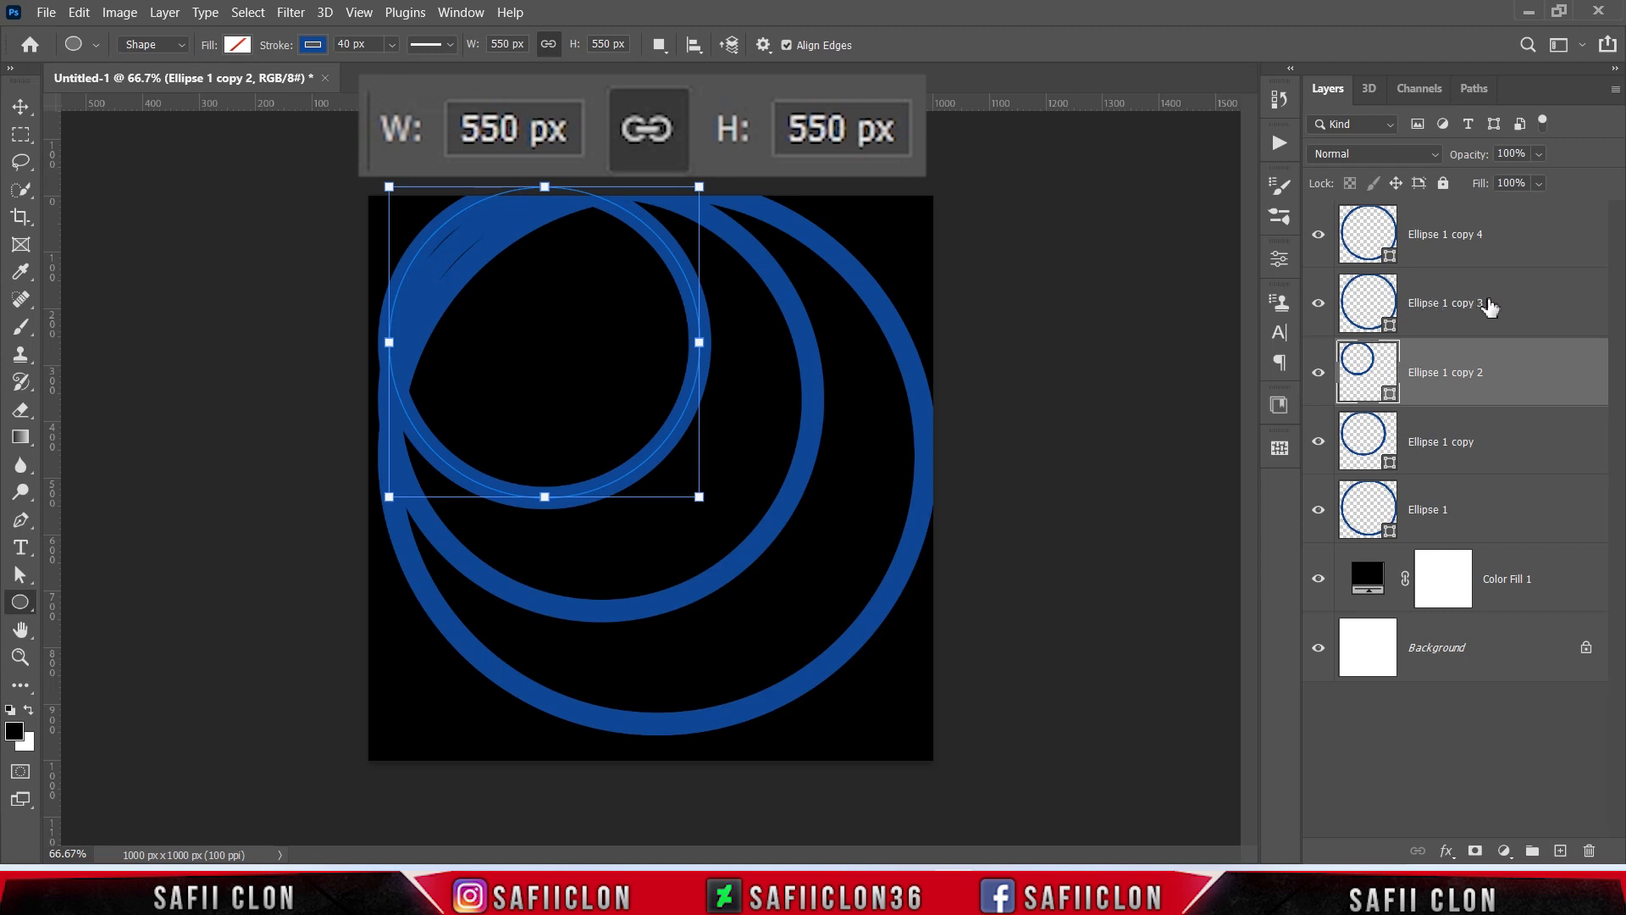
Resize the Ellipse 1 copy 3 circle proportionally to 350 x 350 px
{"action": "left_click", "coordinate": [1489, 305]}
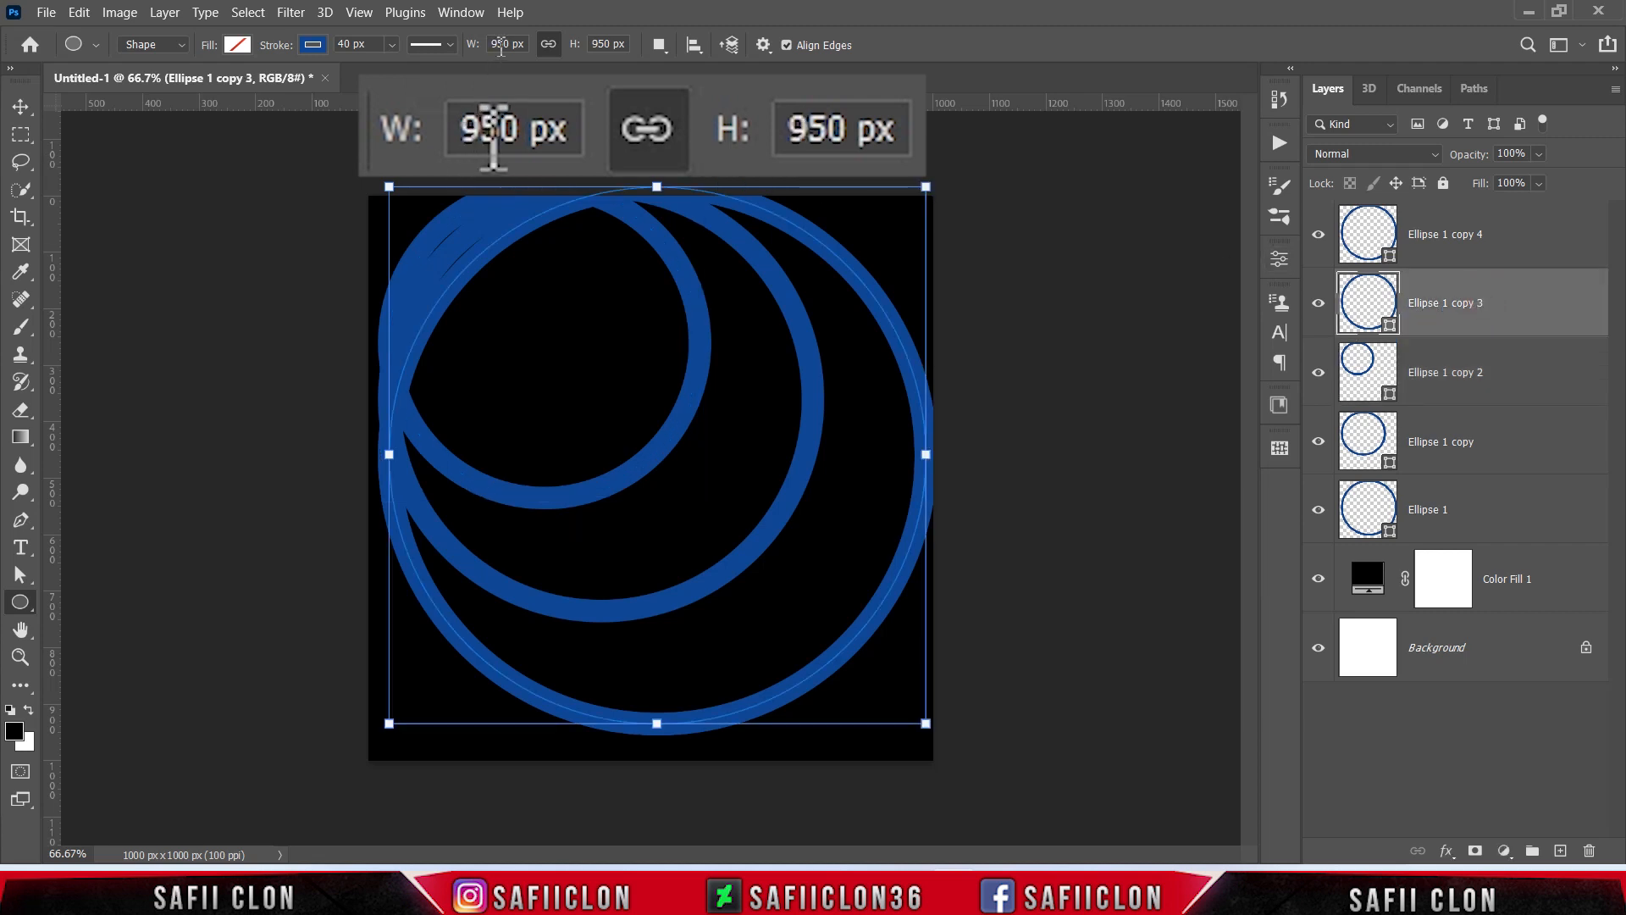
{"action": "left_click_drag", "start_coordinate": [491, 45], "coordinate": [497, 46]}
{"action": "type", "text": "3"}
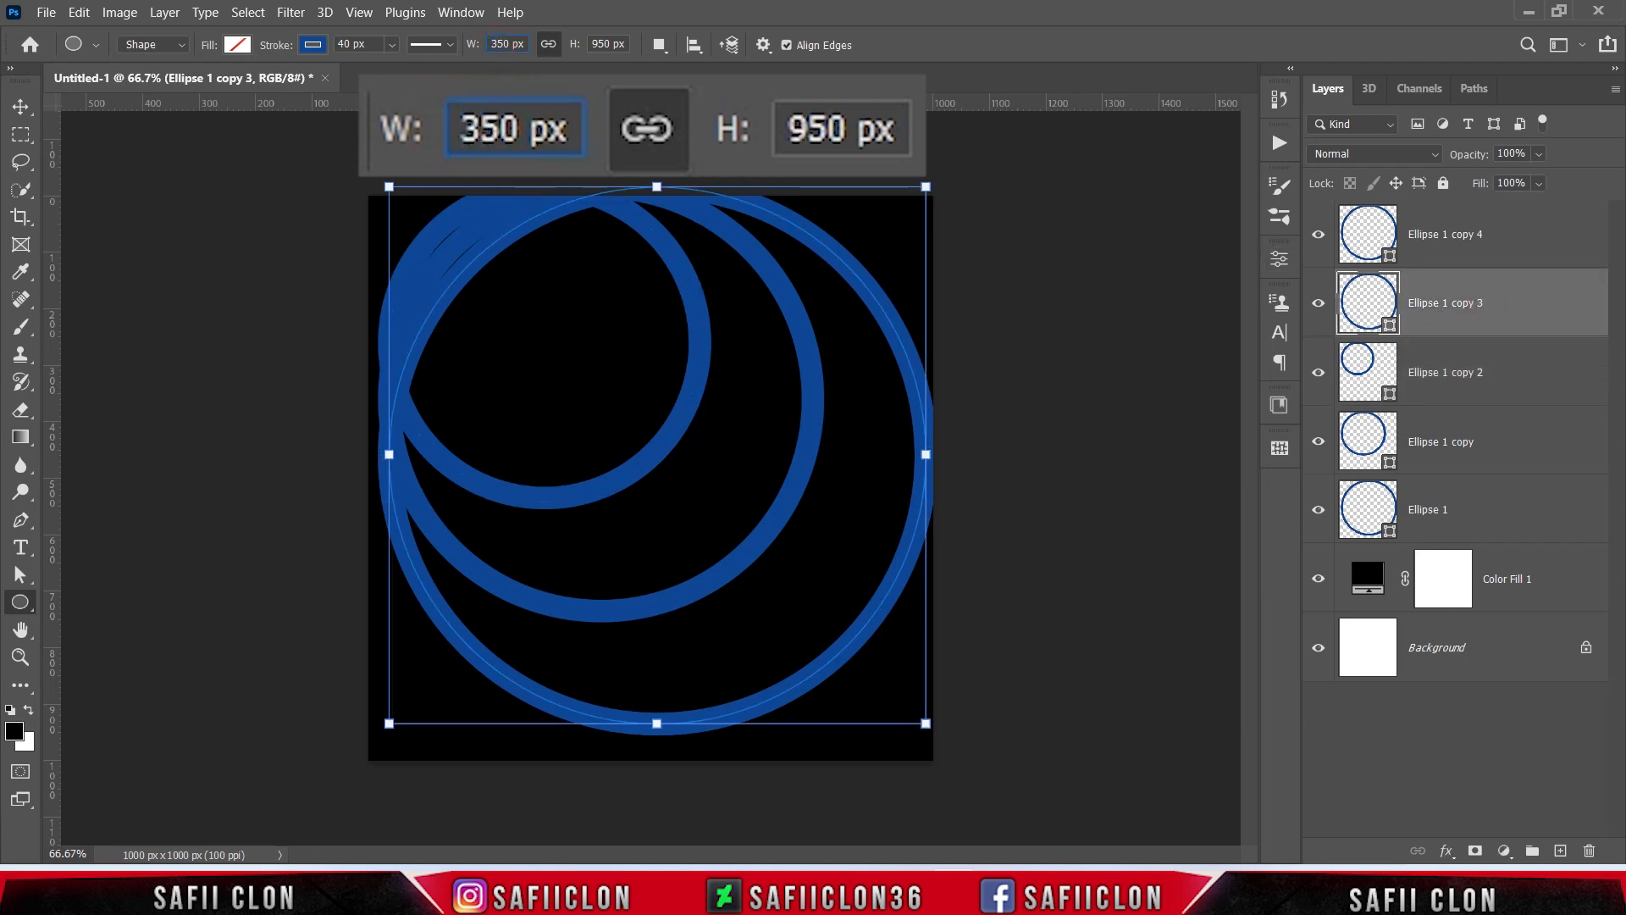
{"action": "key", "text": "Return"}
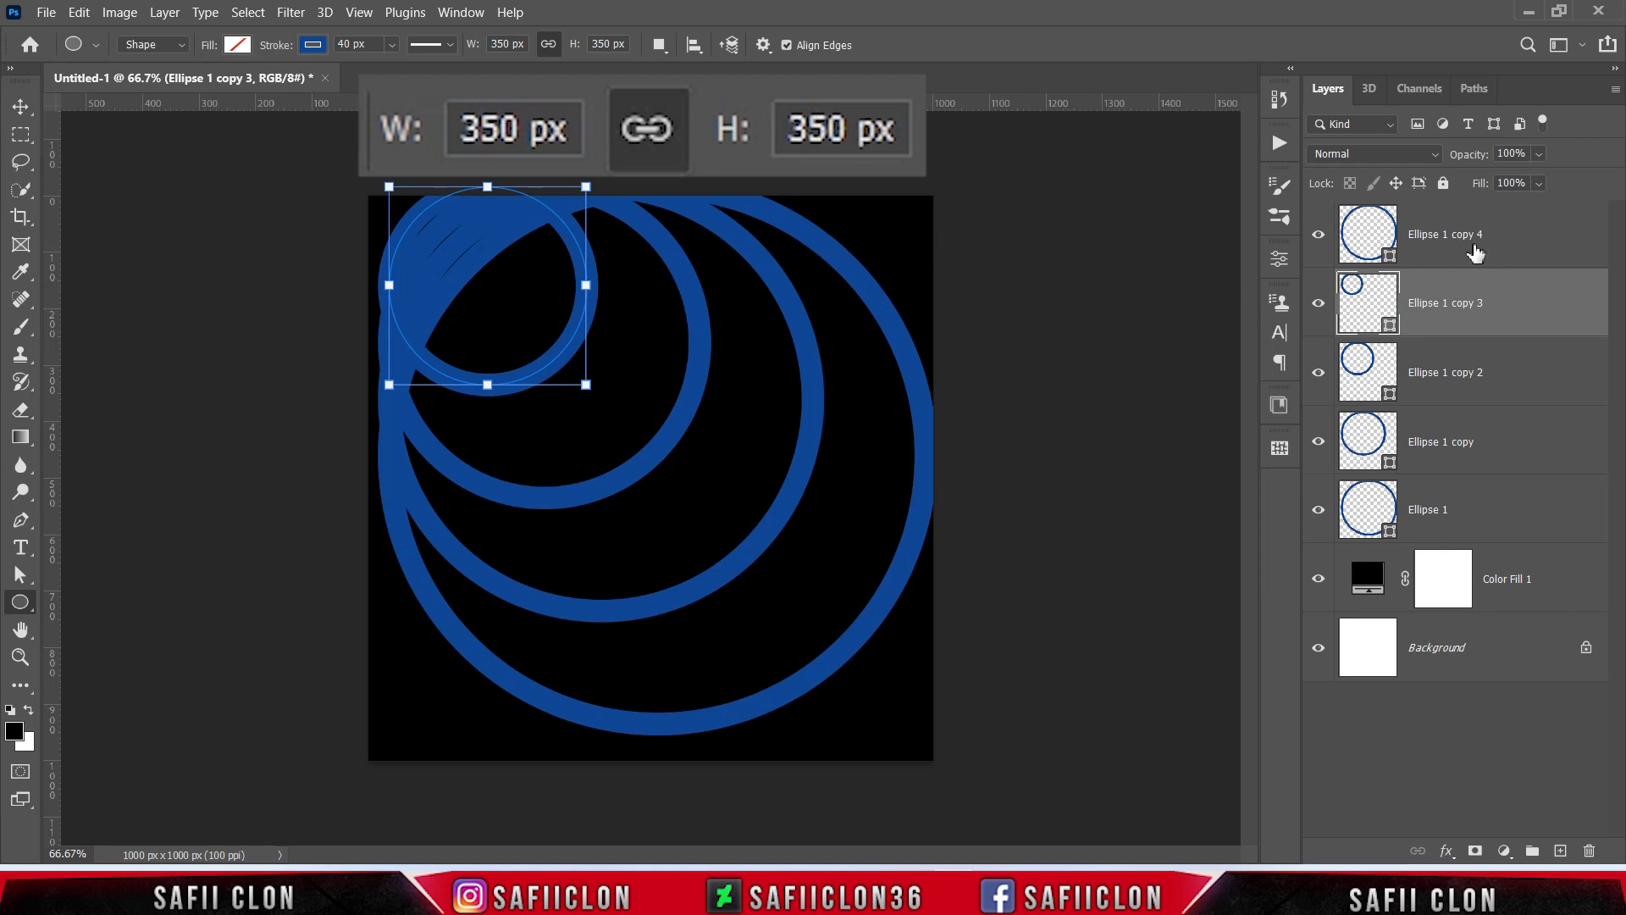
Resize the Ellipse 1 copy 4 circle proportionally to 150 x 150 px
{"action": "left_click", "coordinate": [1480, 252]}
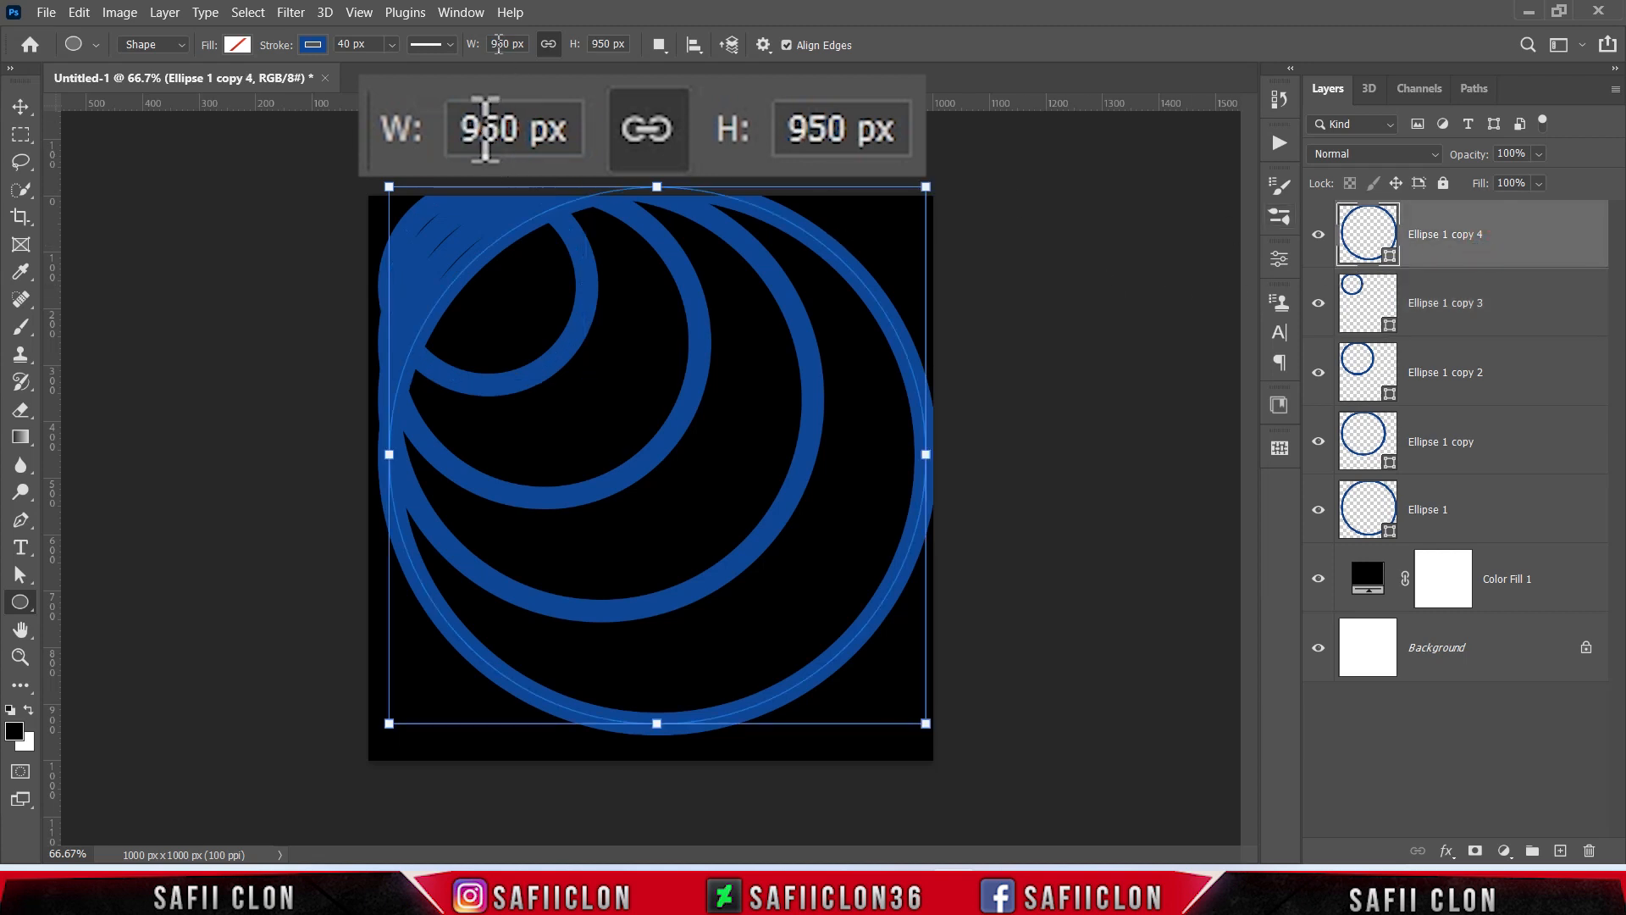
{"action": "left_click_drag", "start_coordinate": [497, 44], "coordinate": [492, 44]}
{"action": "type", "text": "1"}
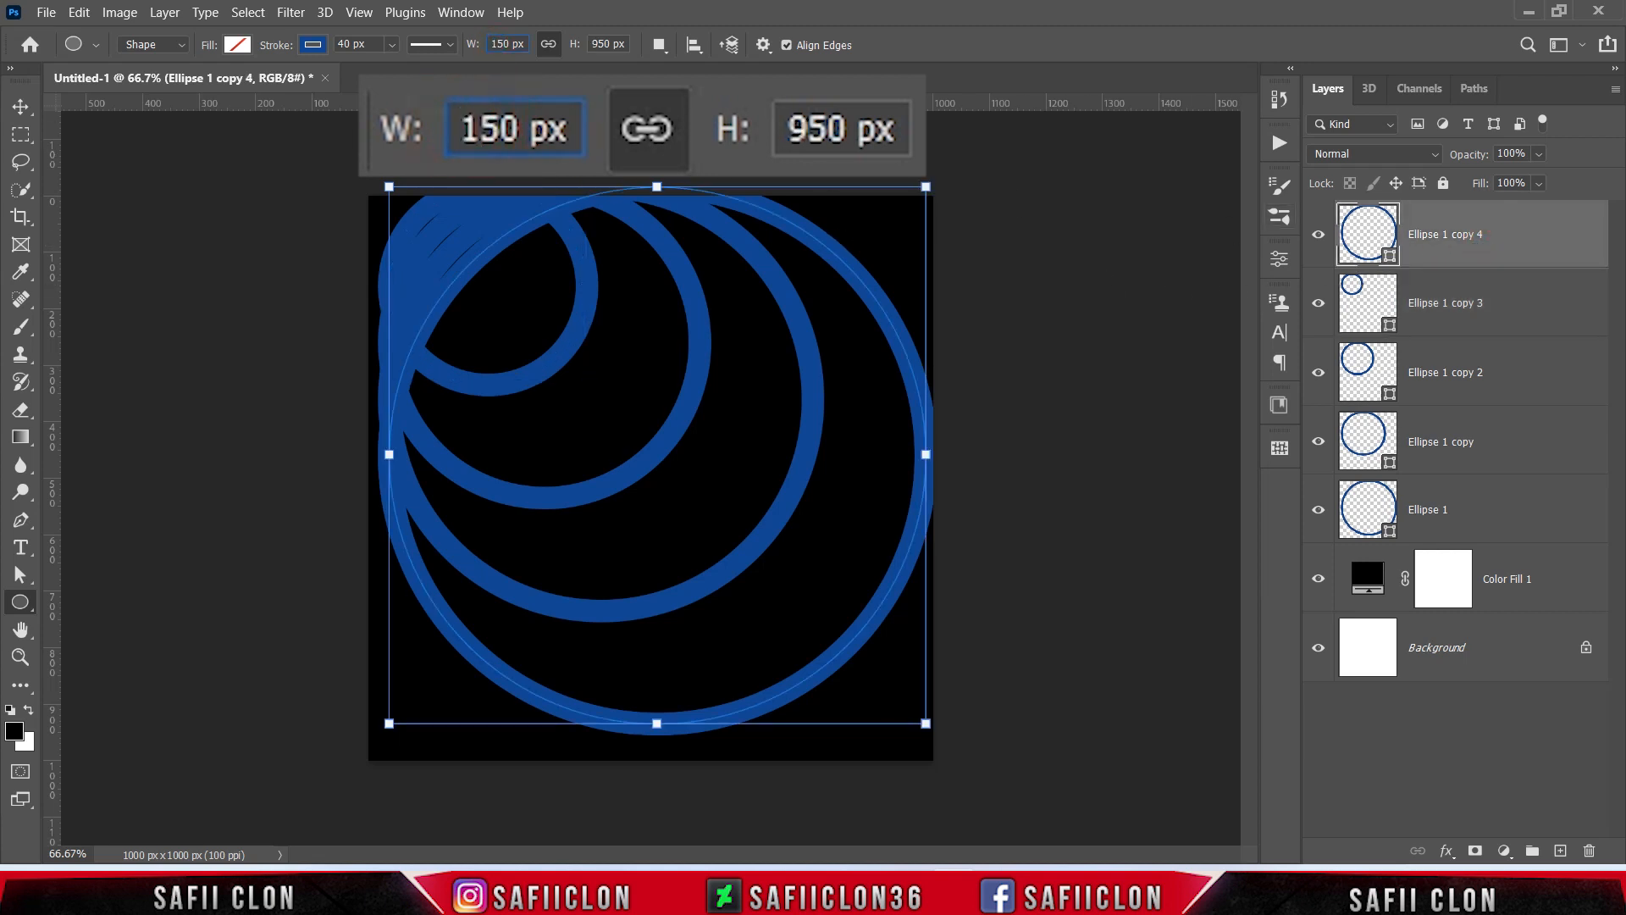
{"action": "key", "text": "Return"}
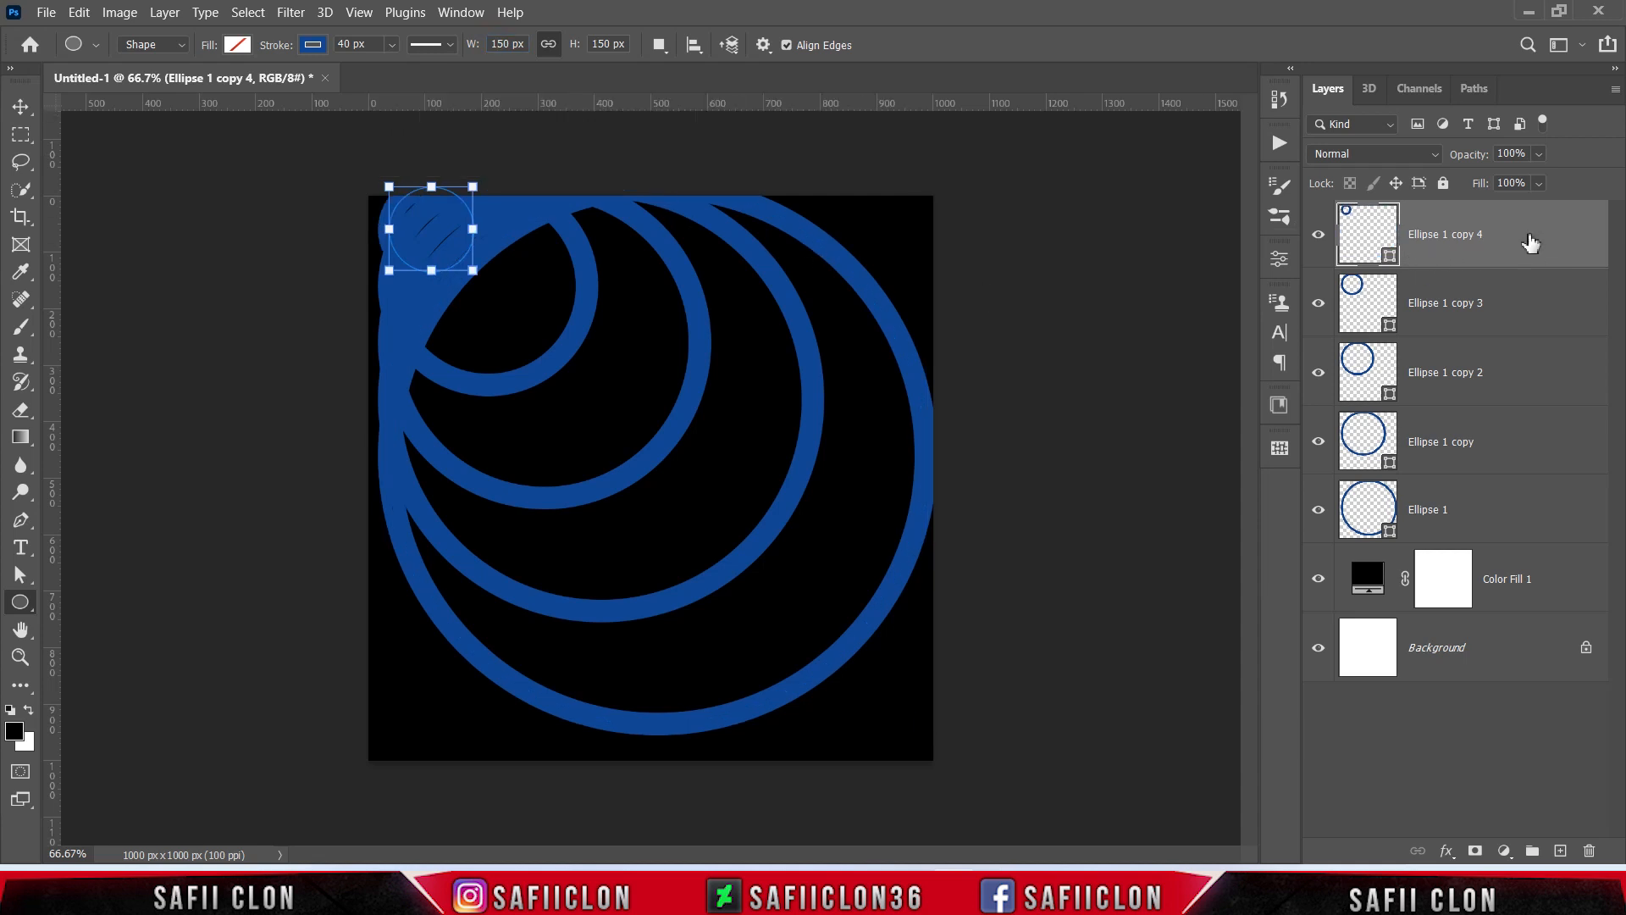
Align all five ellipse layers to each other by their horizontal and vertical centers so the rings are concentric
{"action": "left_click", "coordinate": [1524, 512], "text": "shift"}
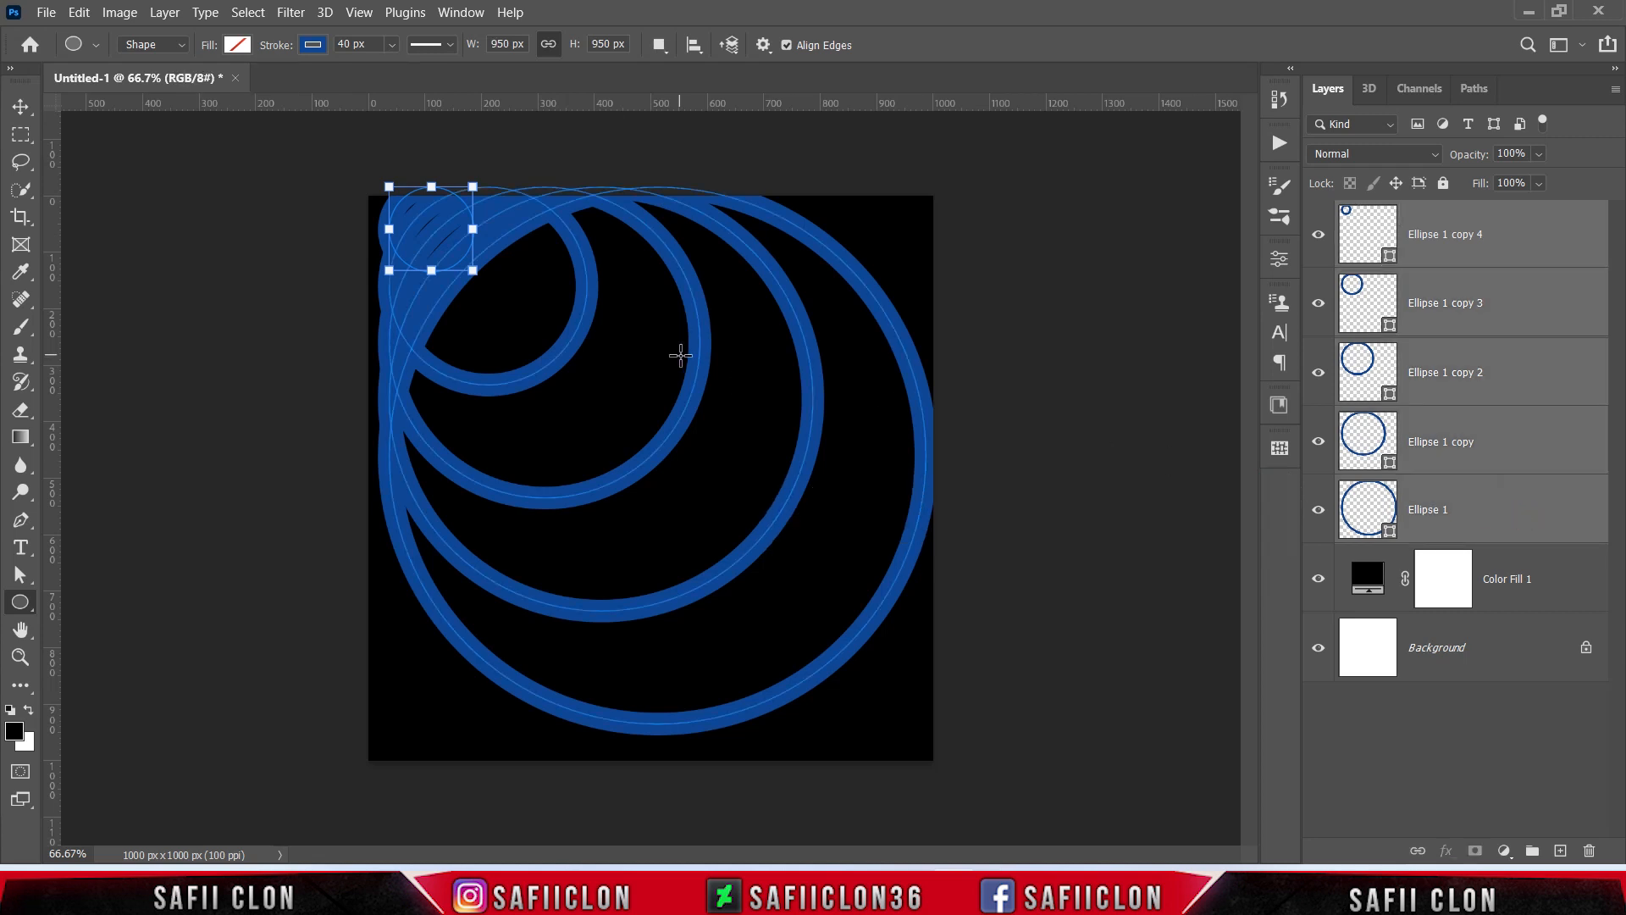
{"action": "left_click", "coordinate": [28, 104]}
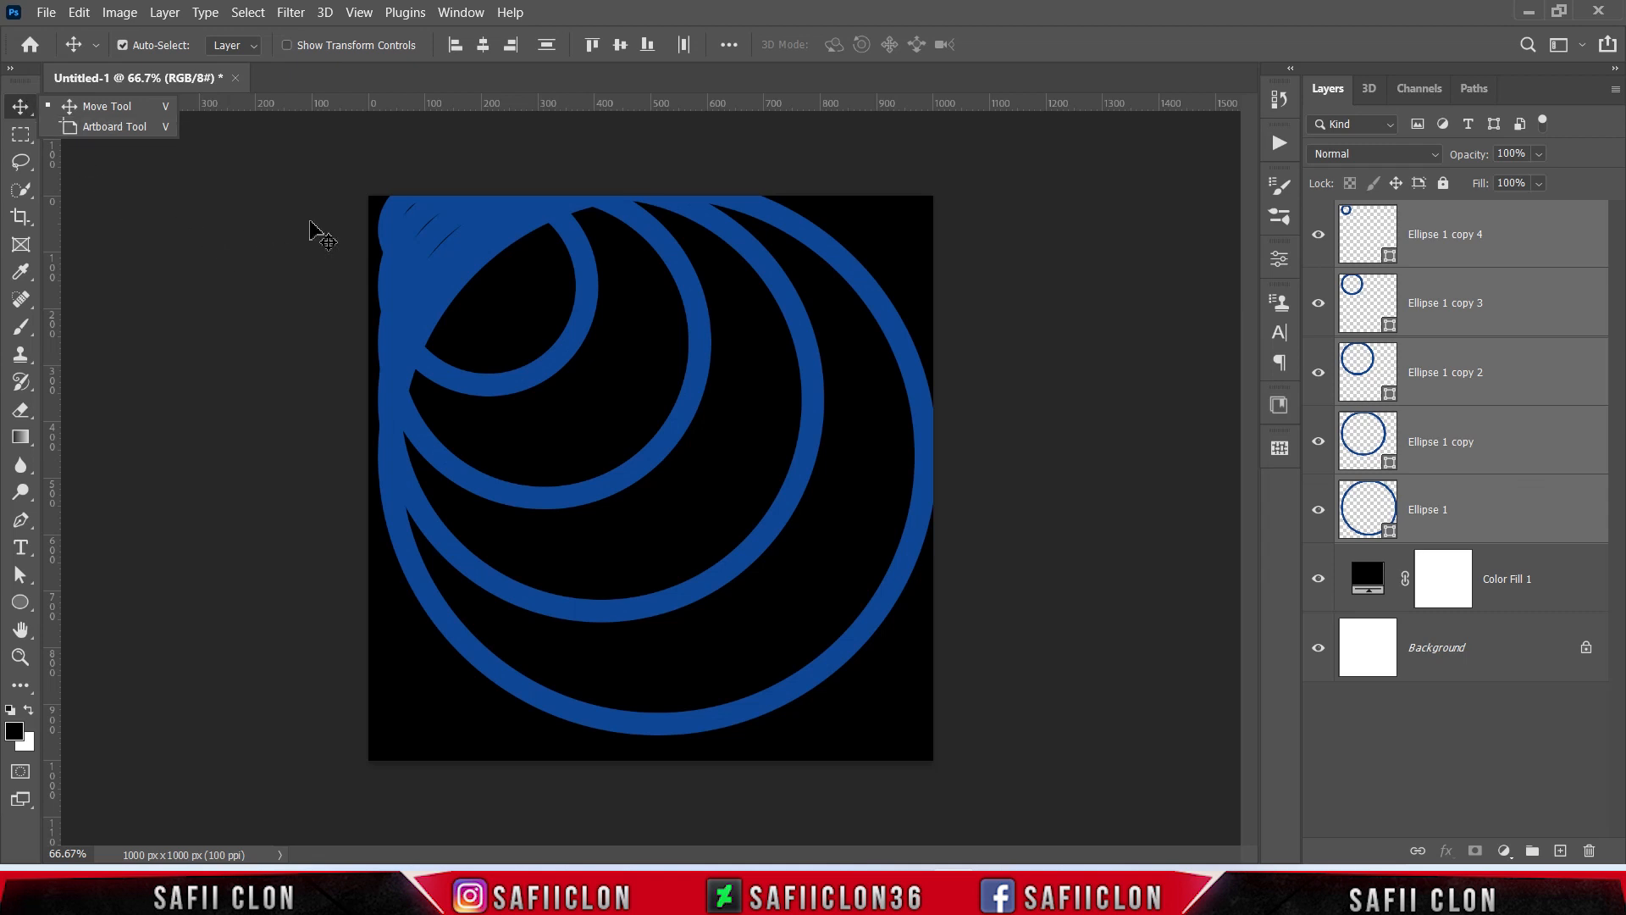
{"action": "left_click", "coordinate": [482, 47]}
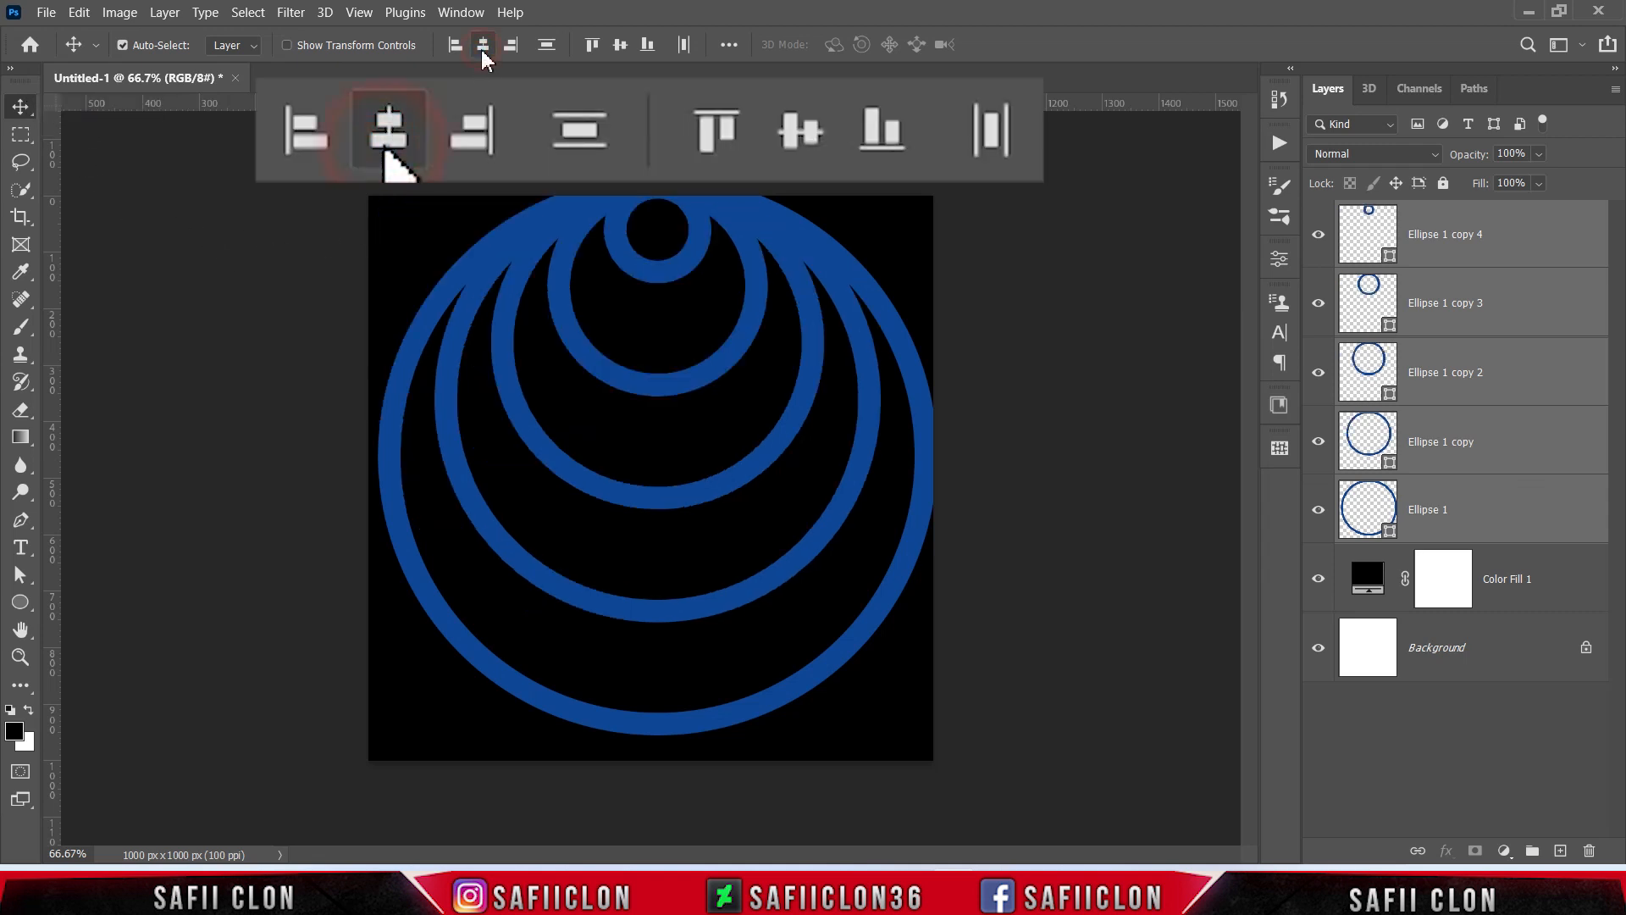
{"action": "left_click", "coordinate": [622, 45]}
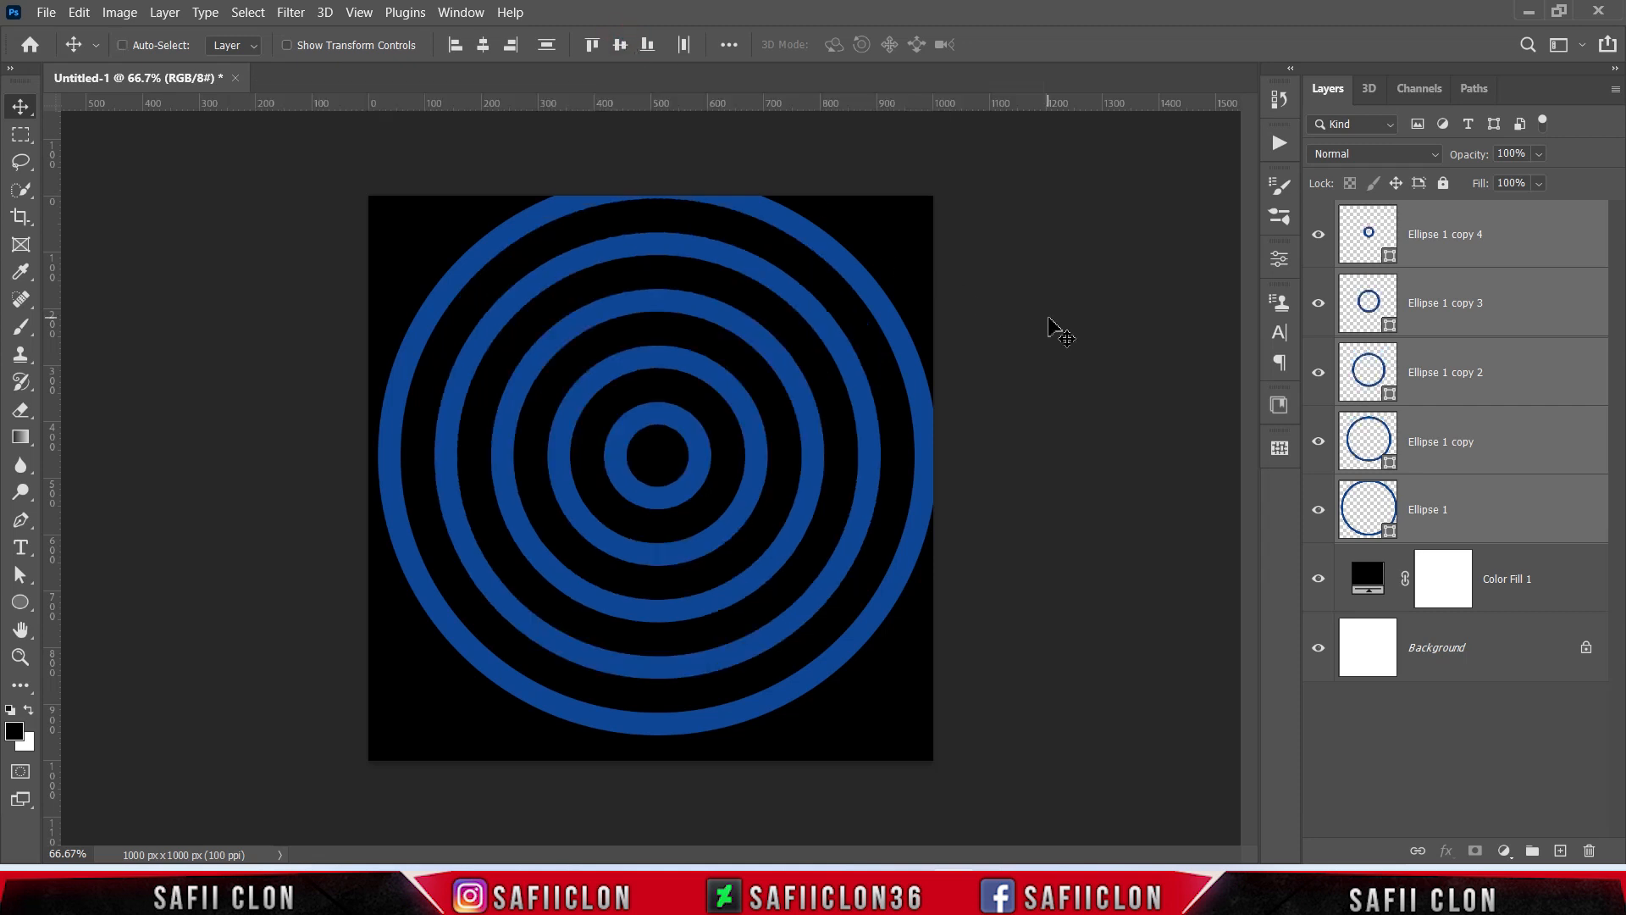
Scale the five rings down together slightly, to an outer circle of about 945 px, and centre them on the canvas
{"action": "key", "text": "ctrl+t"}
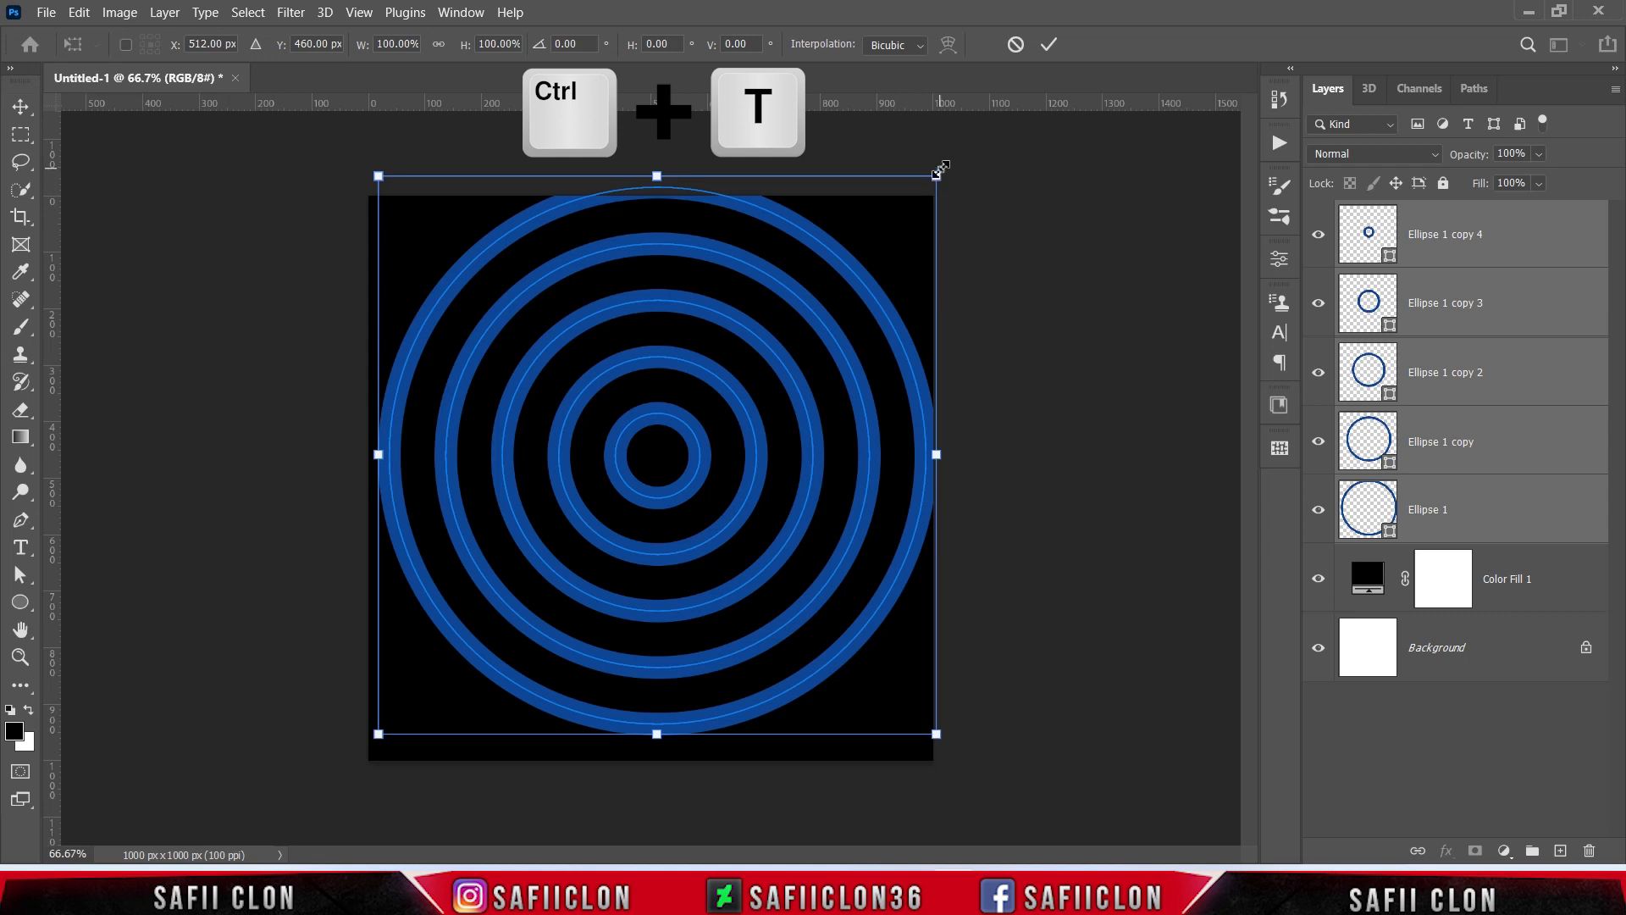
{"action": "left_click_drag", "start_coordinate": [940, 169], "coordinate": [921, 188]}
{"action": "left_click_drag", "start_coordinate": [719, 335], "coordinate": [711, 358]}
{"action": "left_click_drag", "start_coordinate": [911, 219], "coordinate": [940, 211]}
{"action": "left_click", "coordinate": [1050, 45]}
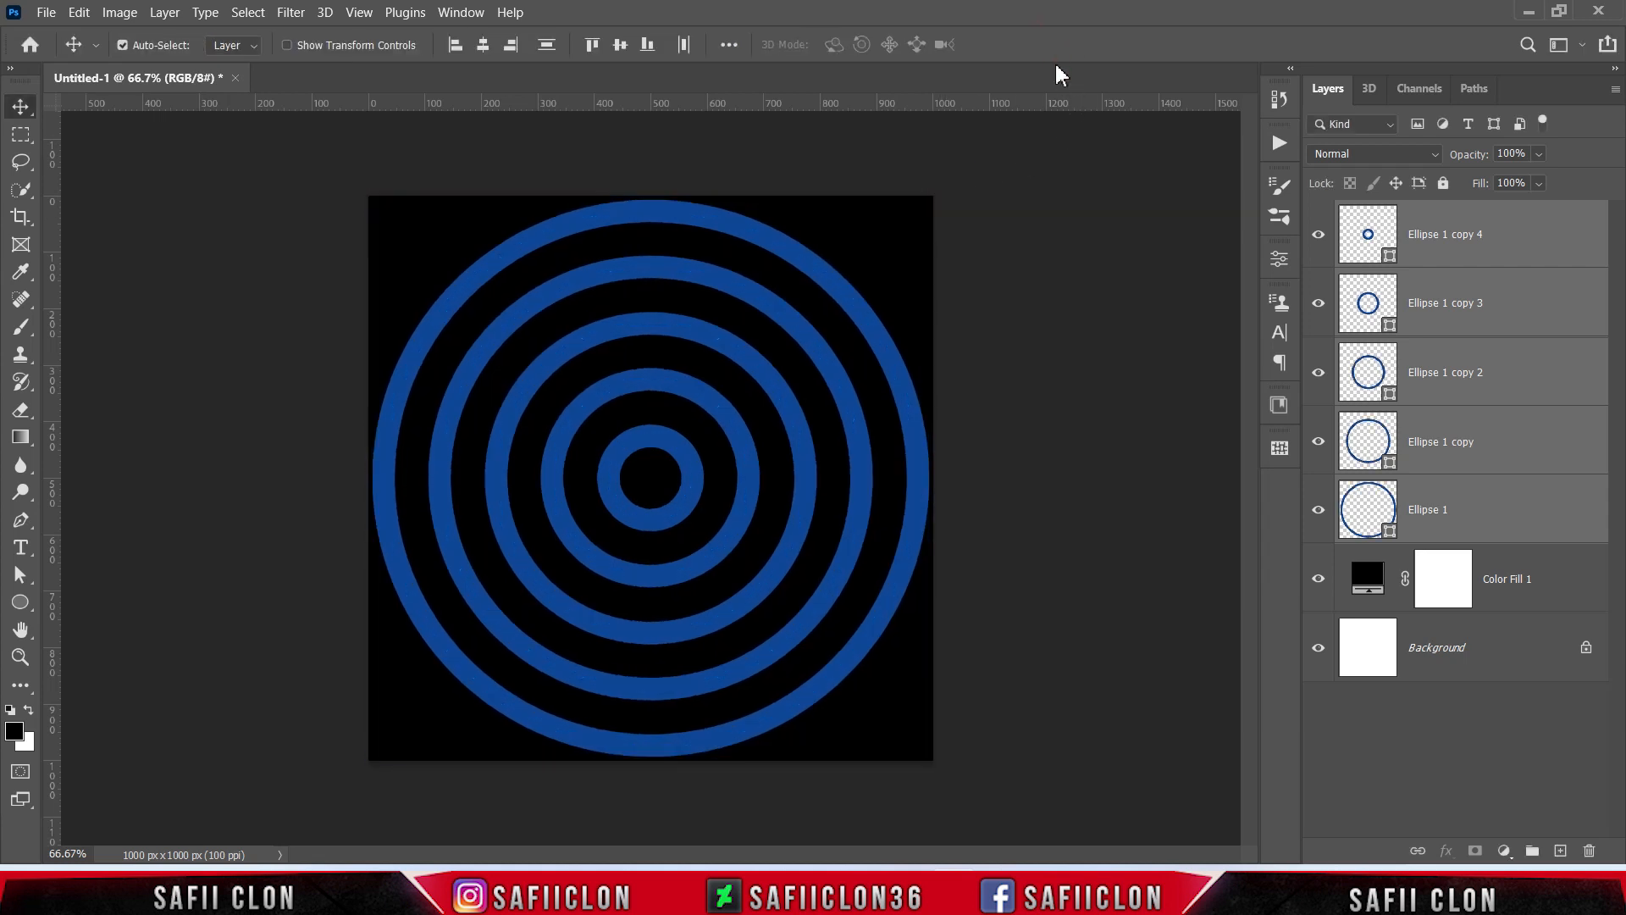
Duplicate the Ellipse 1 layer within the same document, keeping the default copy name
{"action": "left_click", "coordinate": [1513, 513]}
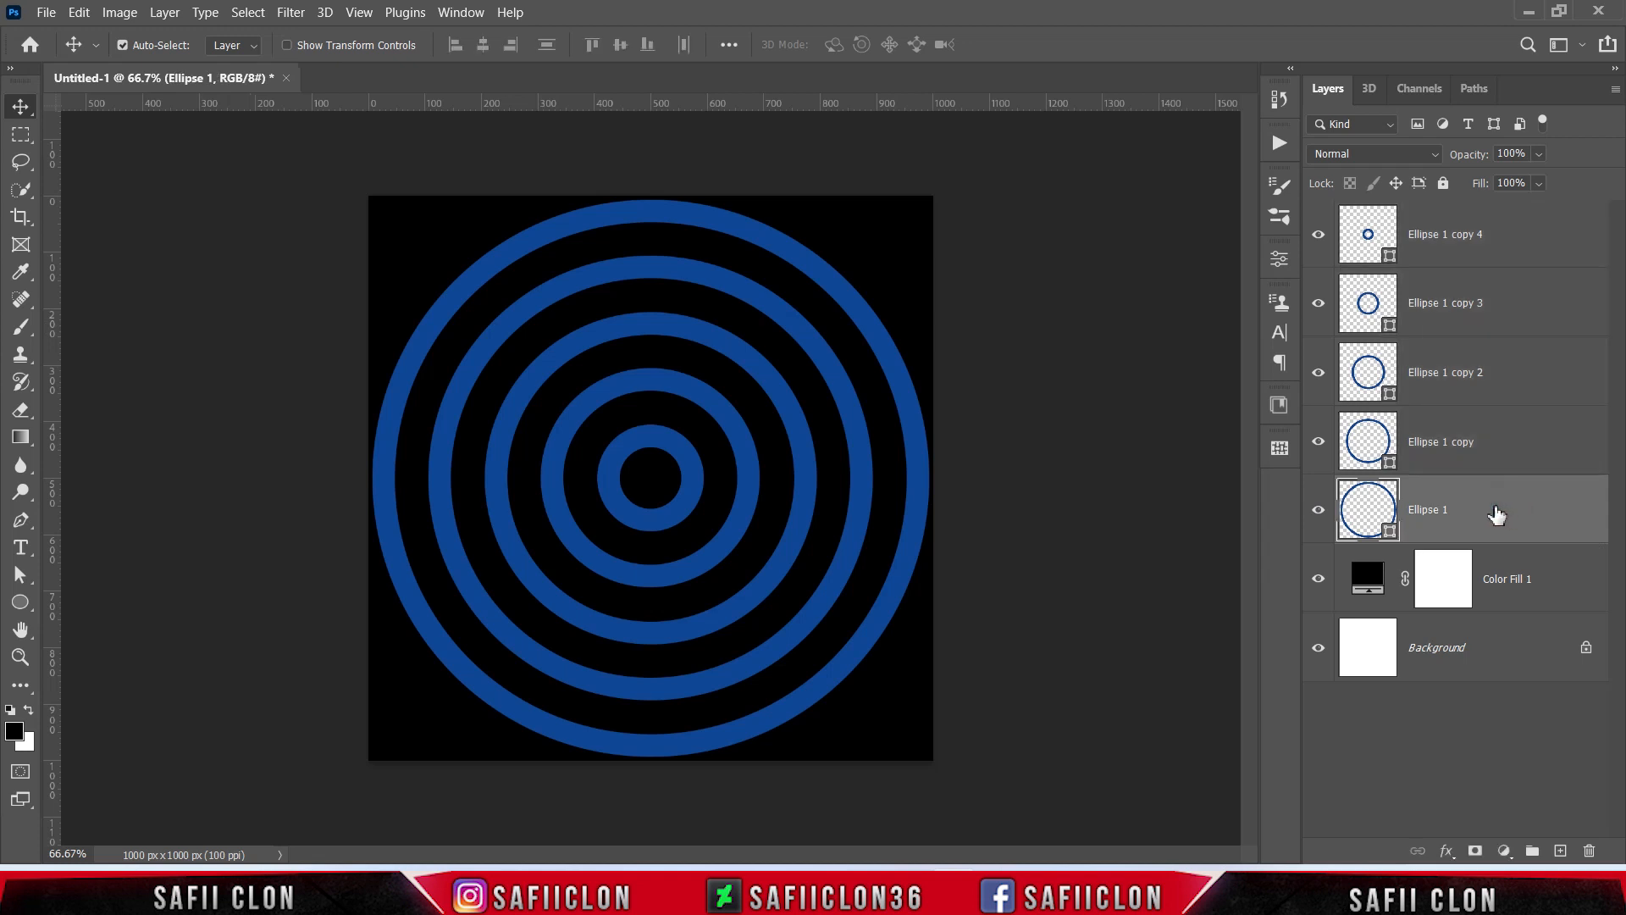
{"action": "right_click", "coordinate": [1495, 512]}
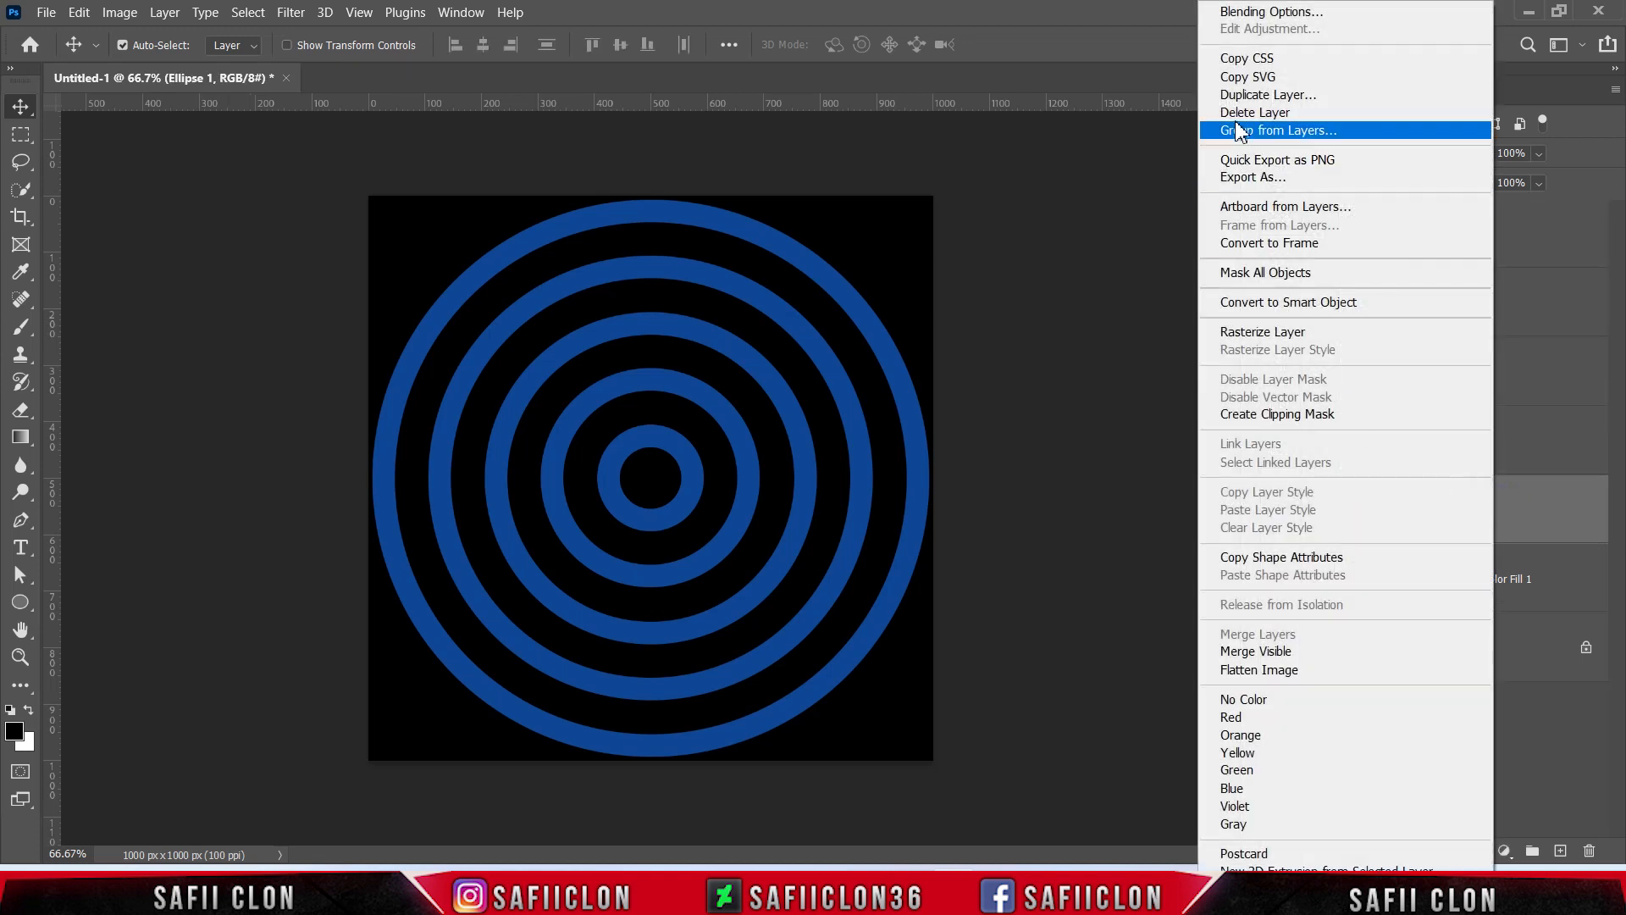
{"action": "left_click", "coordinate": [1235, 95]}
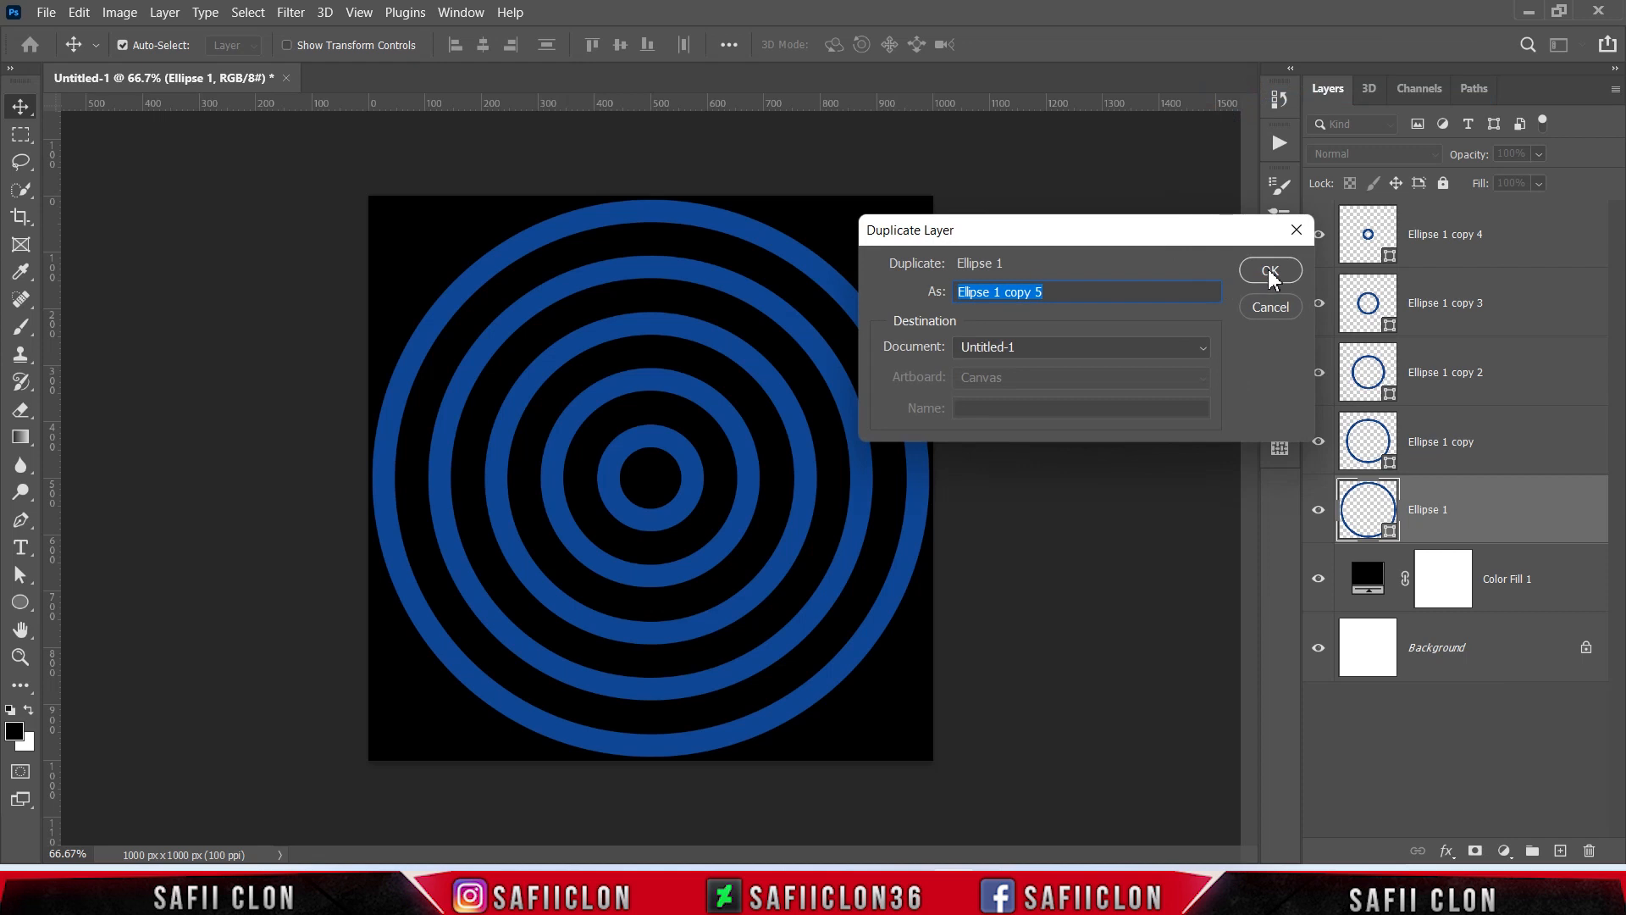
{"action": "left_click", "coordinate": [1270, 271]}
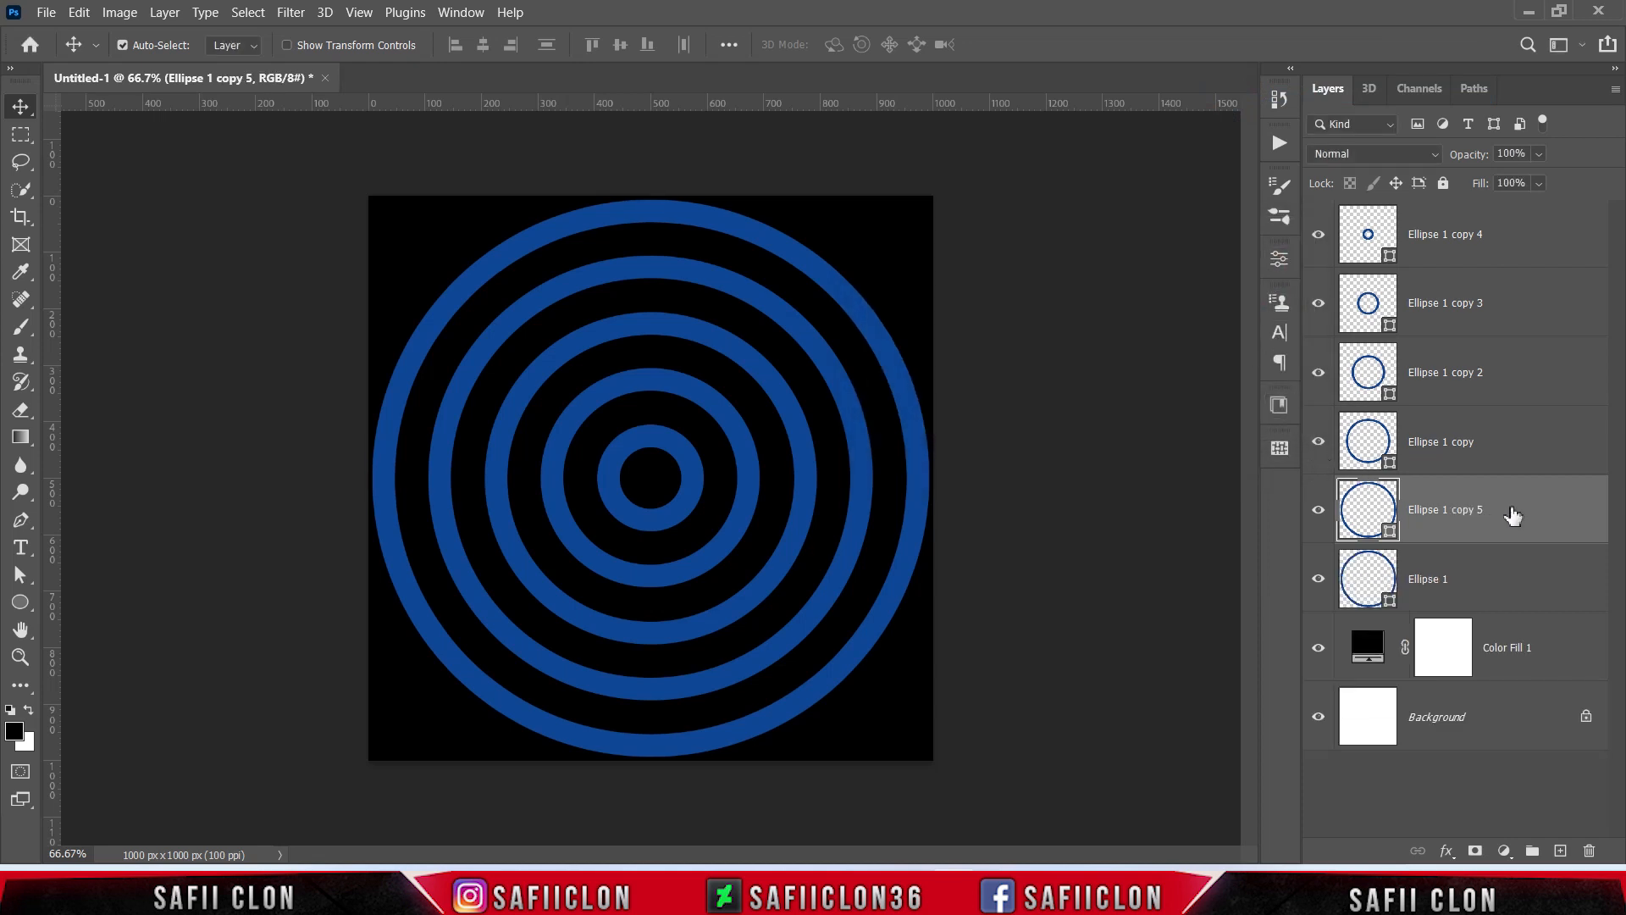
Remove the stroke from the original Ellipse 1 circle, below its duplicate, by setting the stroke to no color
{"action": "left_click", "coordinate": [1484, 579]}
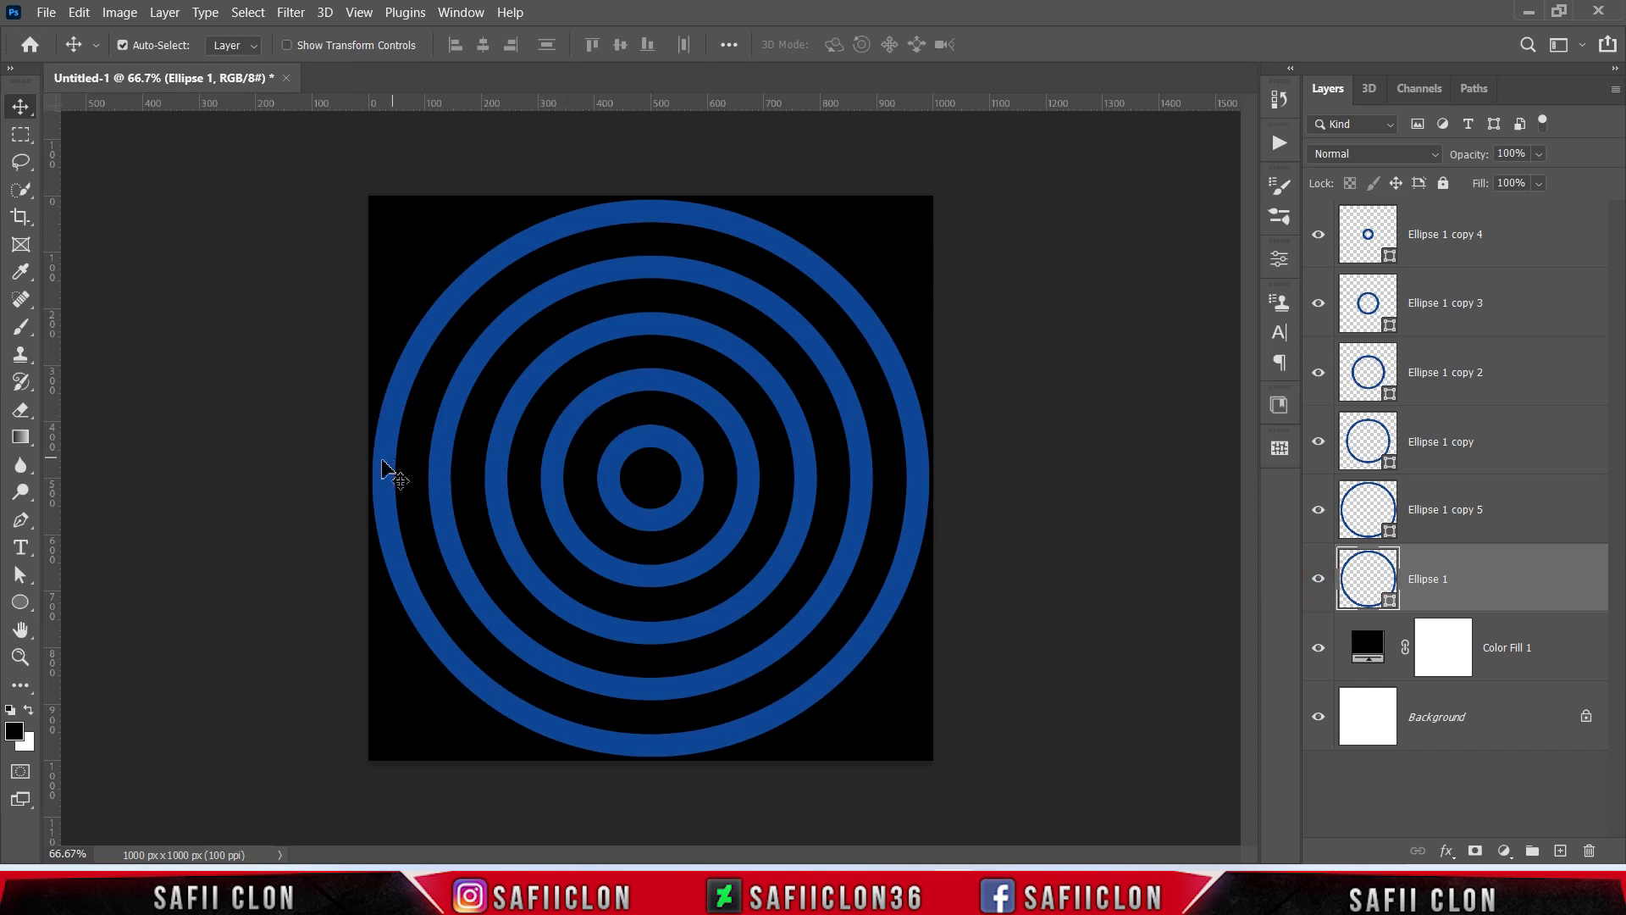
{"action": "left_click", "coordinate": [21, 603]}
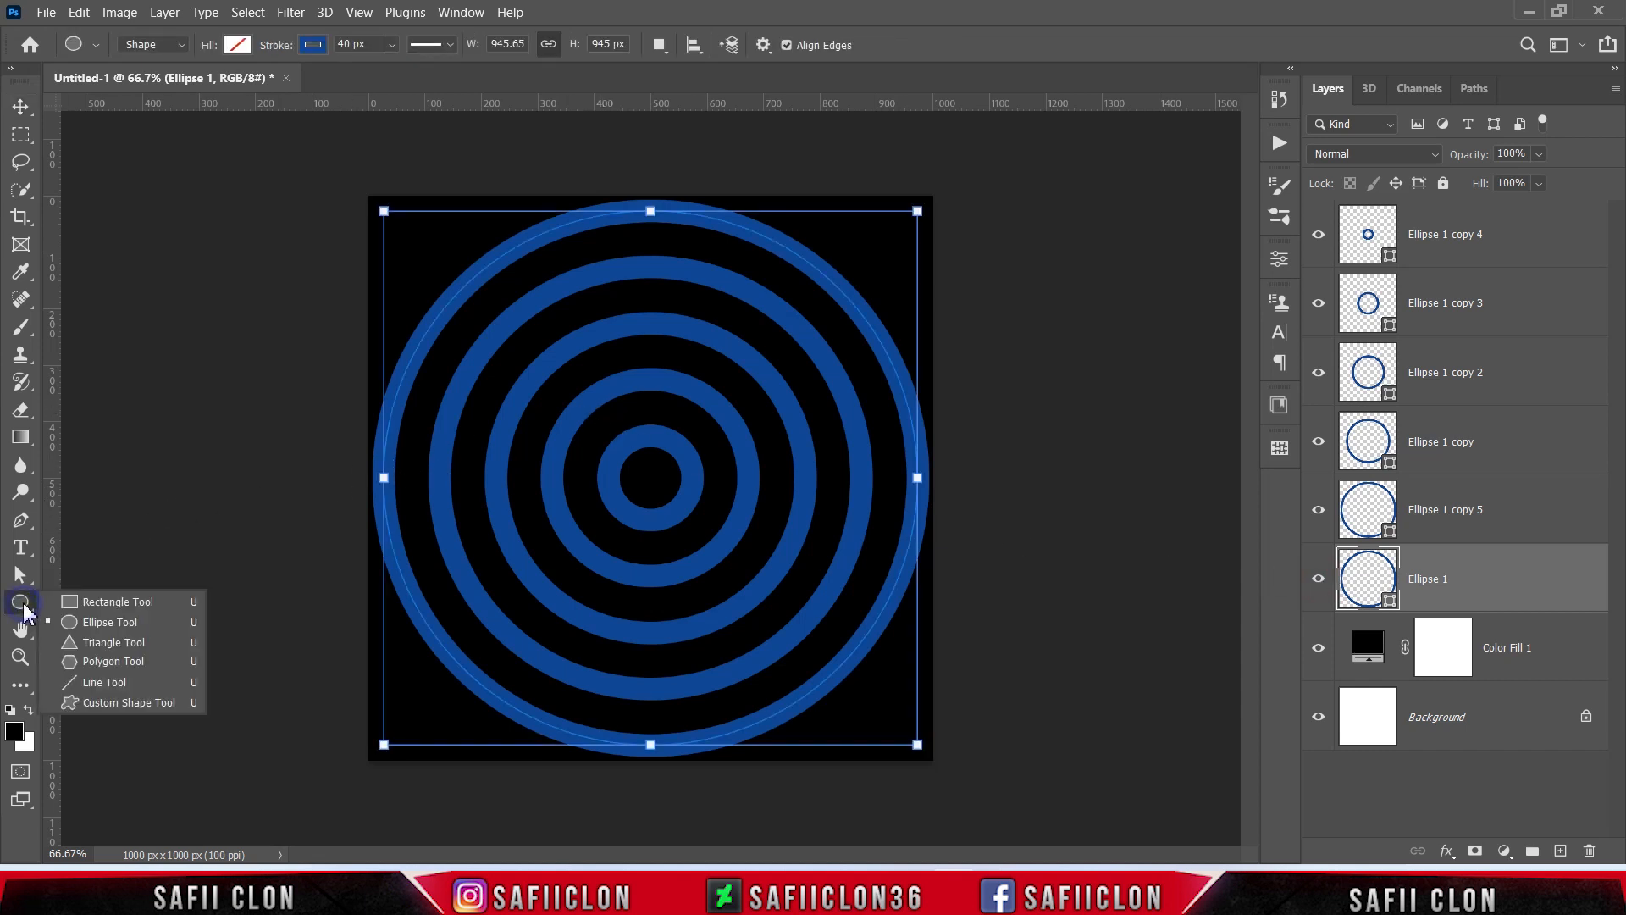
{"action": "left_click", "coordinate": [110, 620]}
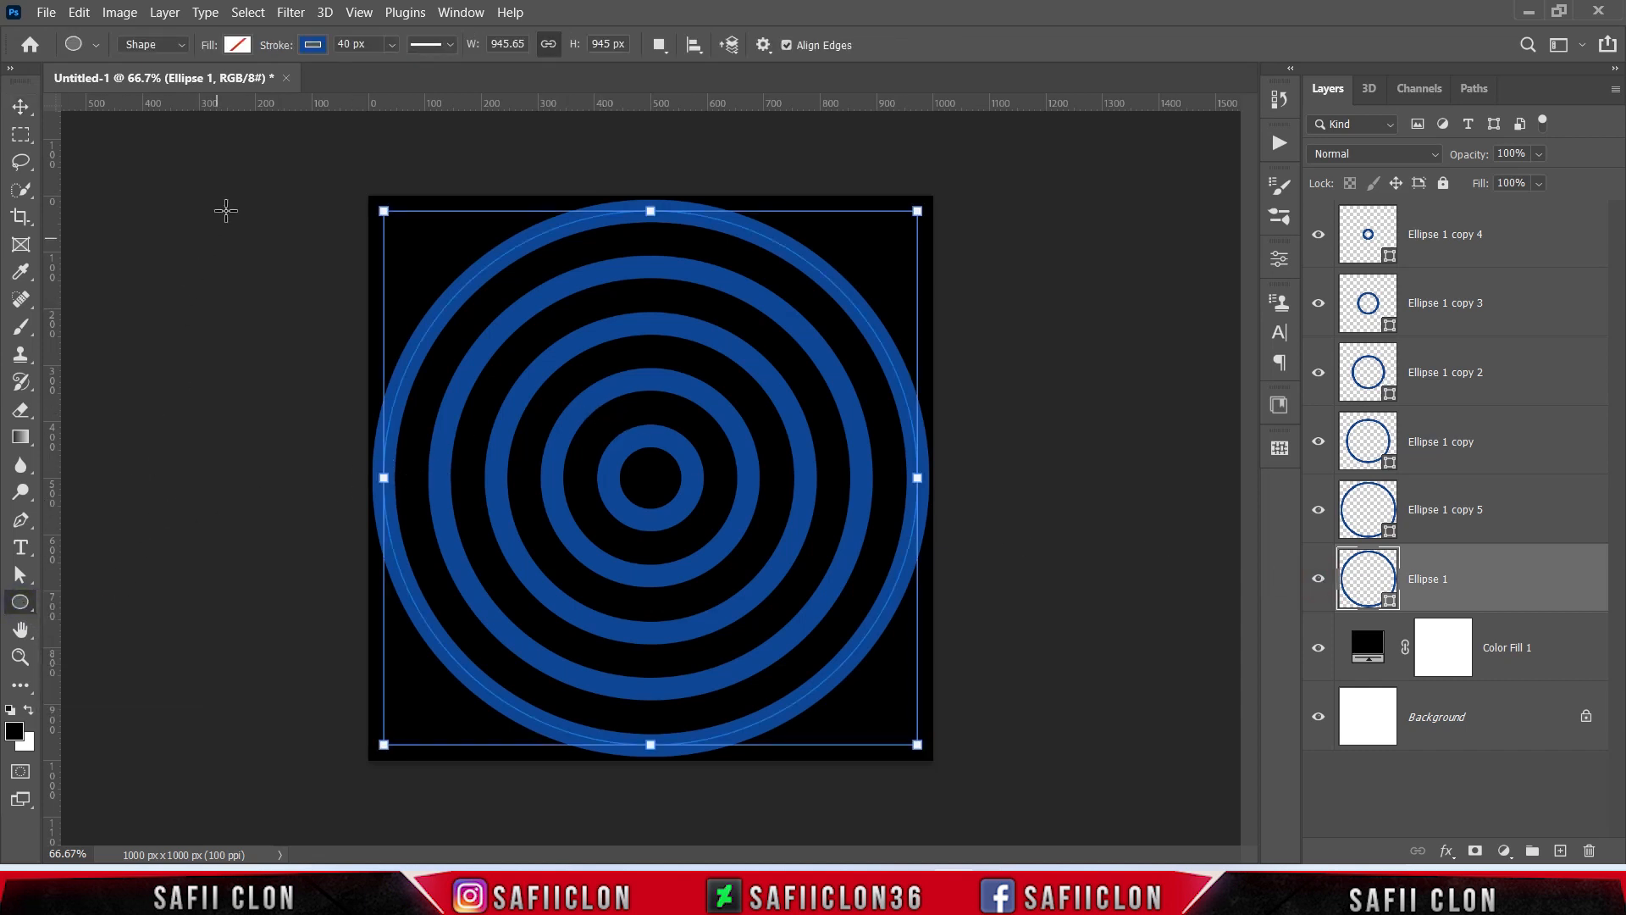
{"action": "left_click", "coordinate": [312, 45]}
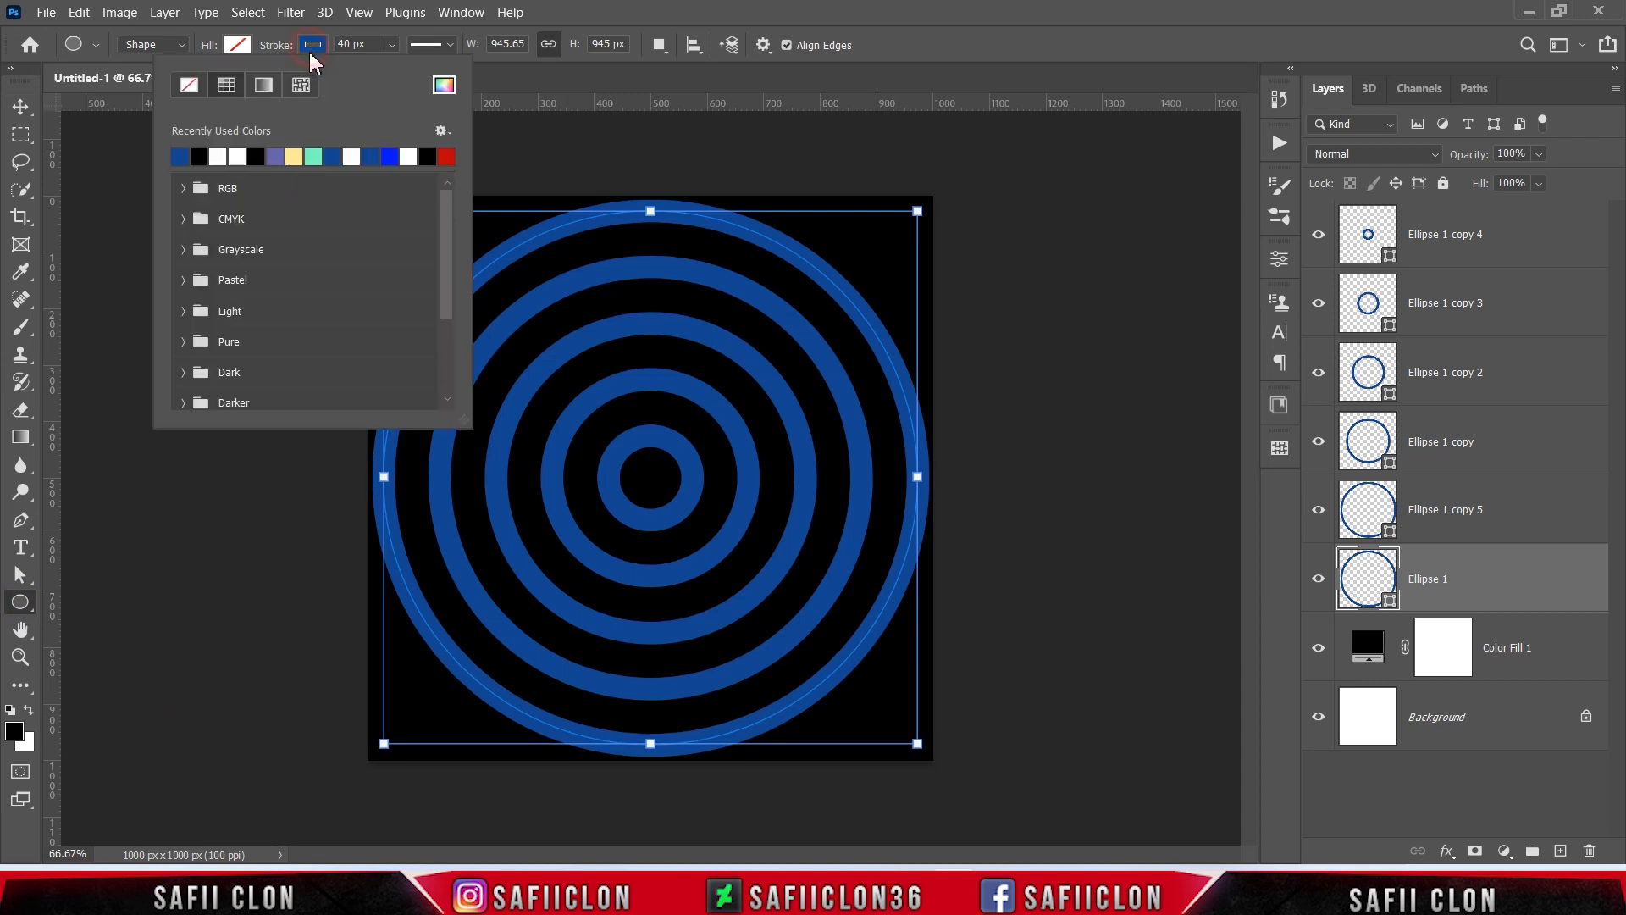
{"action": "left_click", "coordinate": [190, 86]}
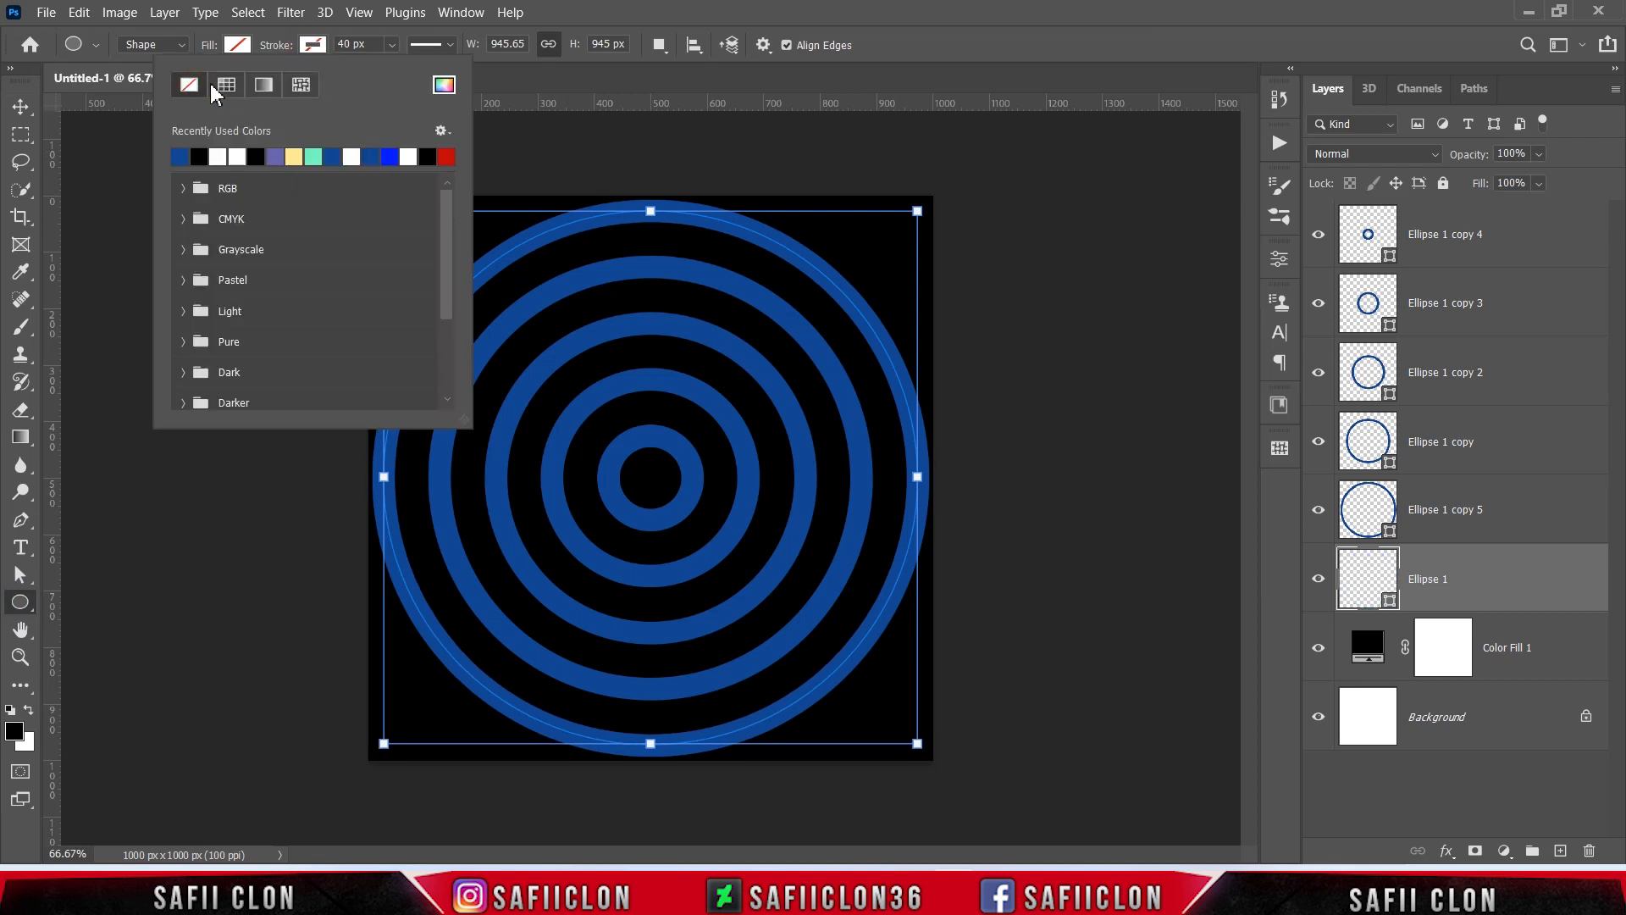
{"action": "left_click", "coordinate": [321, 48]}
Fill the Ellipse 1 circle with solid white #ffffff and toggle the layer's visibility to check it, leaving it visible
{"action": "left_click", "coordinate": [238, 51]}
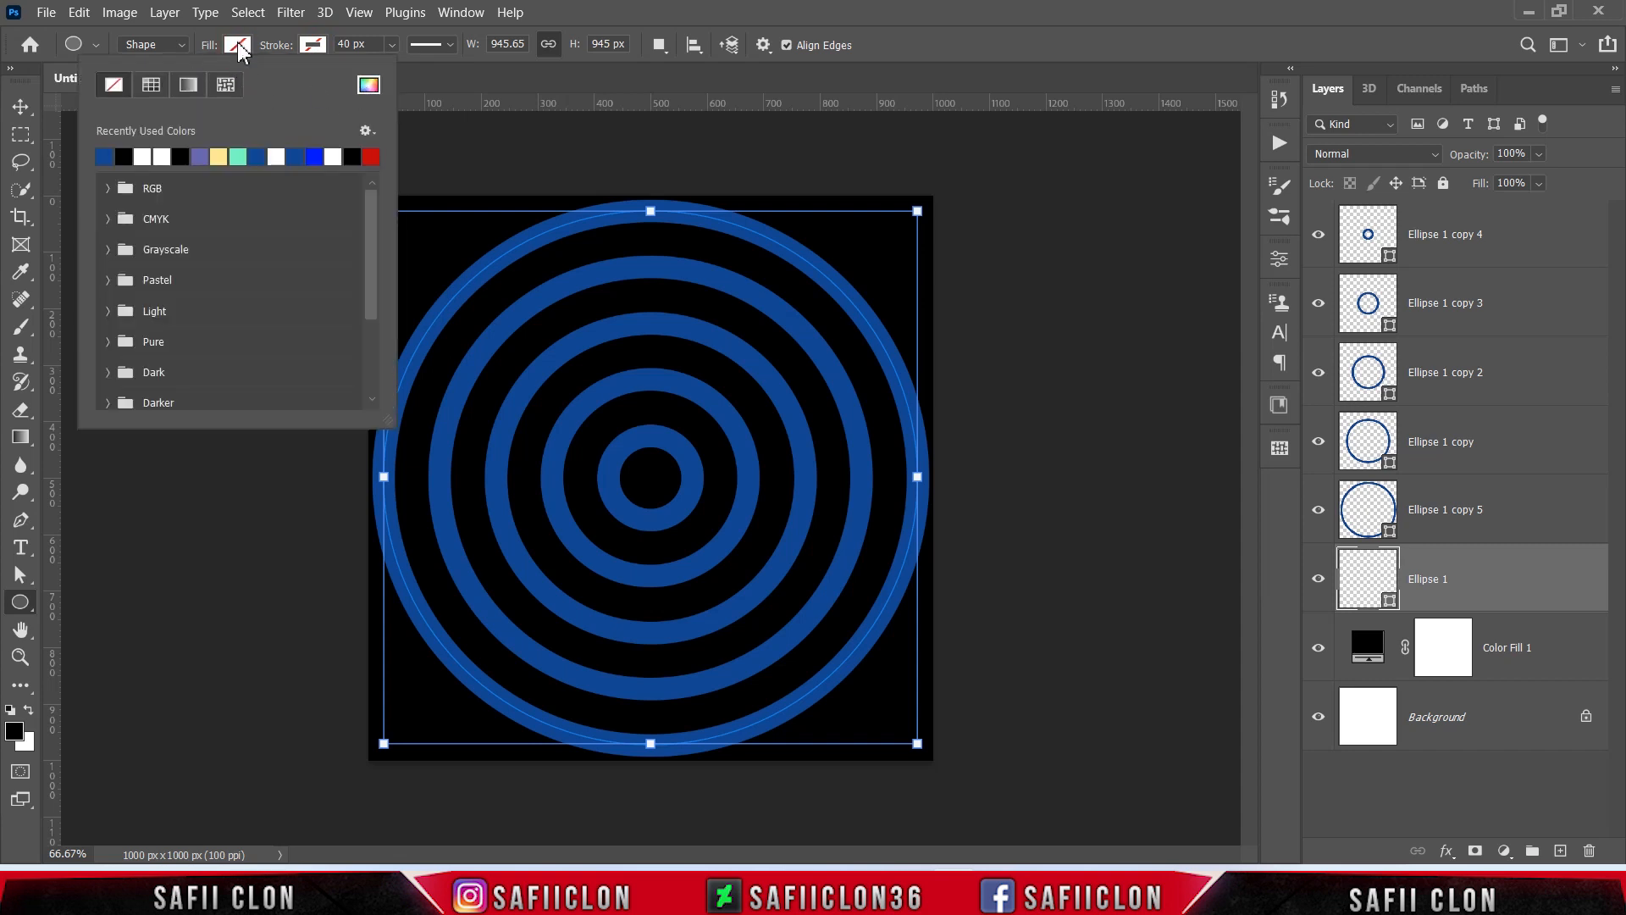
{"action": "left_click", "coordinate": [151, 87]}
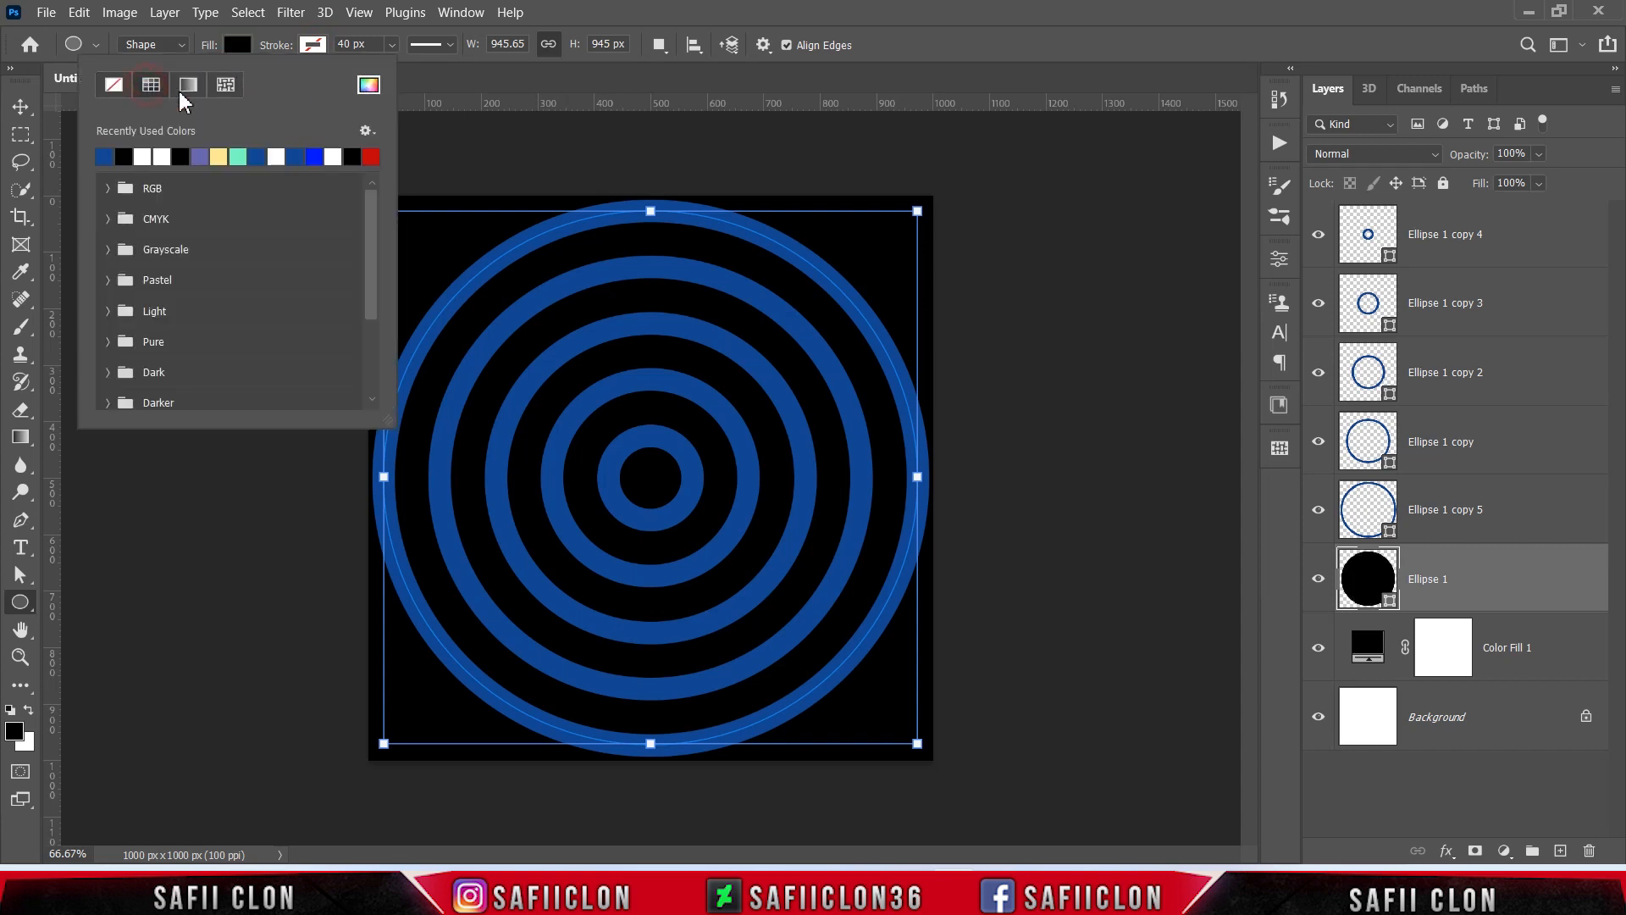
{"action": "left_click", "coordinate": [369, 85]}
{"action": "type", "text": "ffffff"}
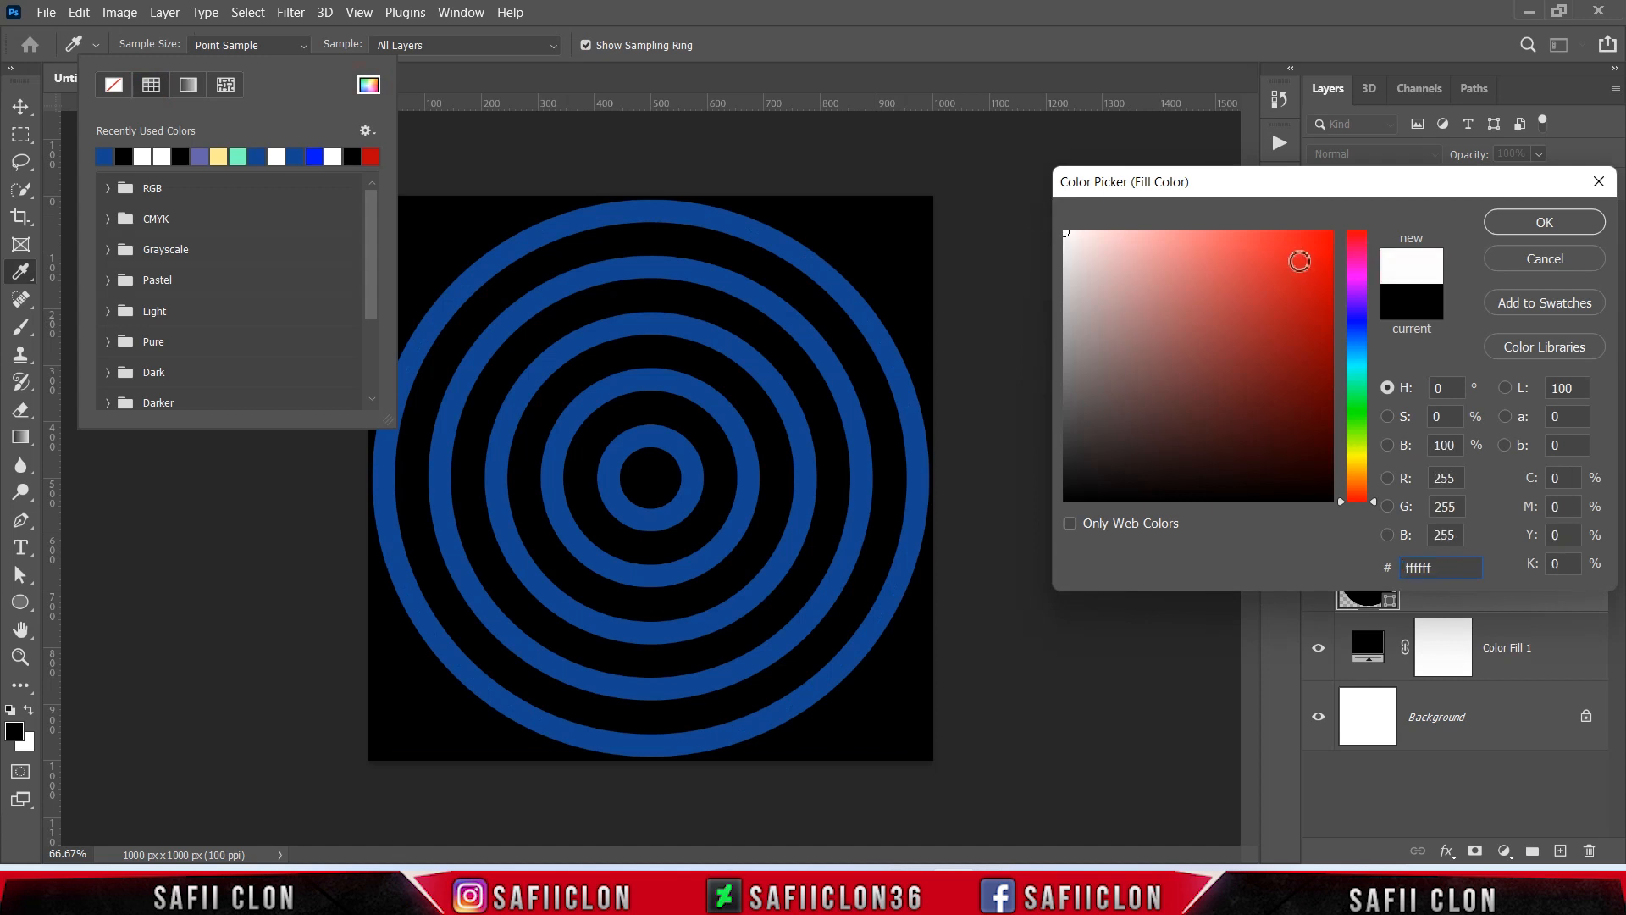
{"action": "left_click", "coordinate": [1515, 225]}
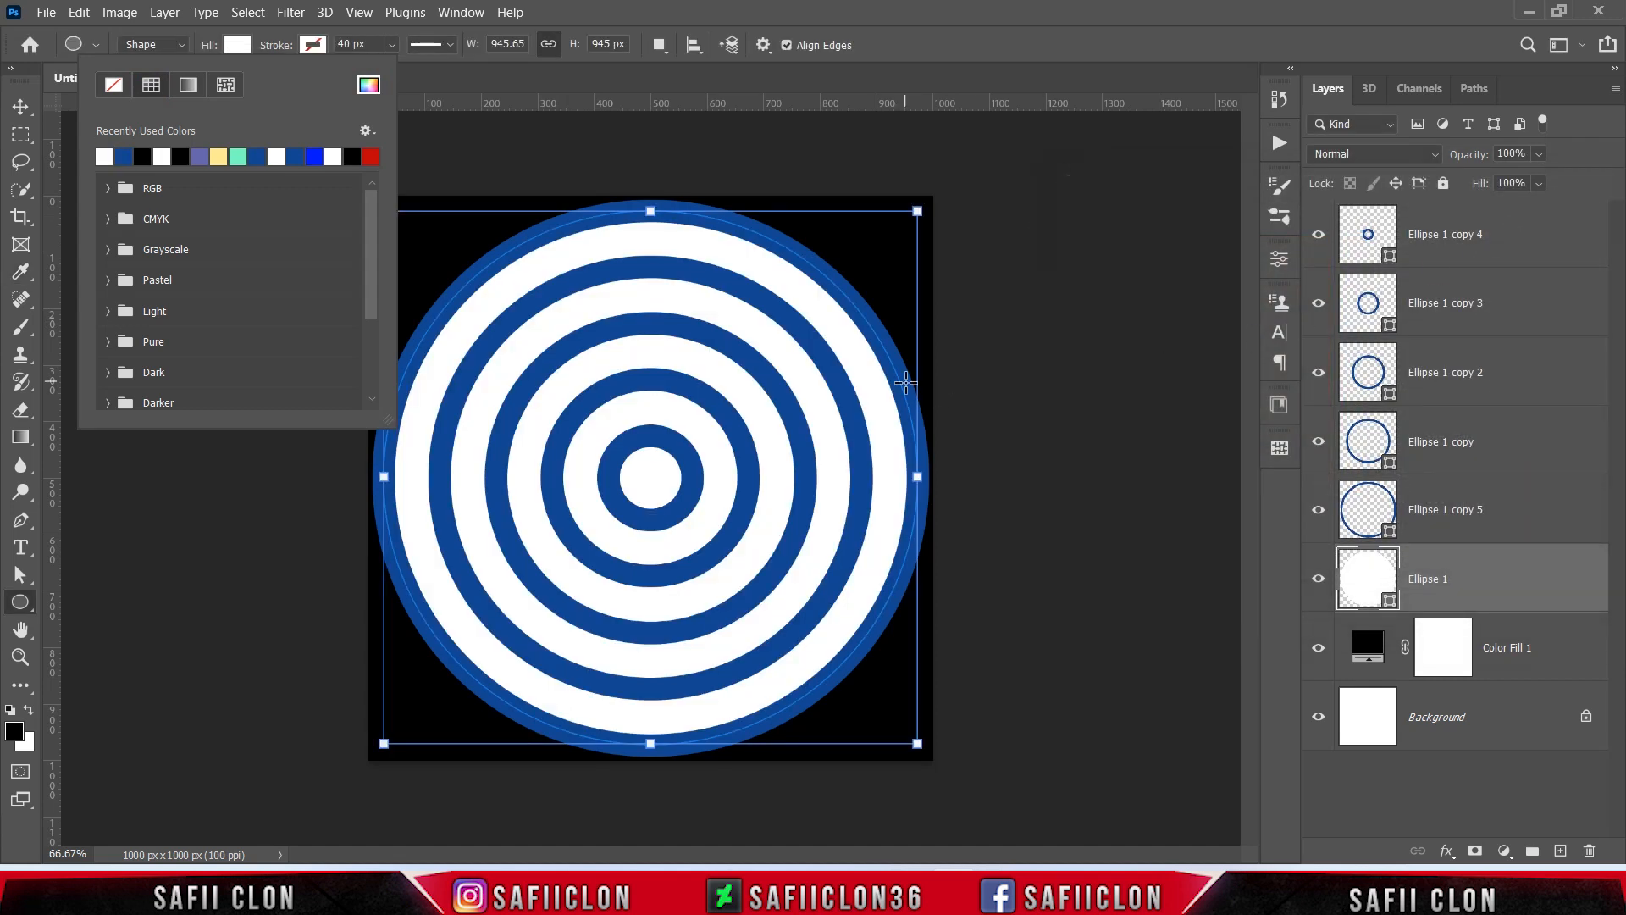
{"action": "left_click", "coordinate": [237, 44]}
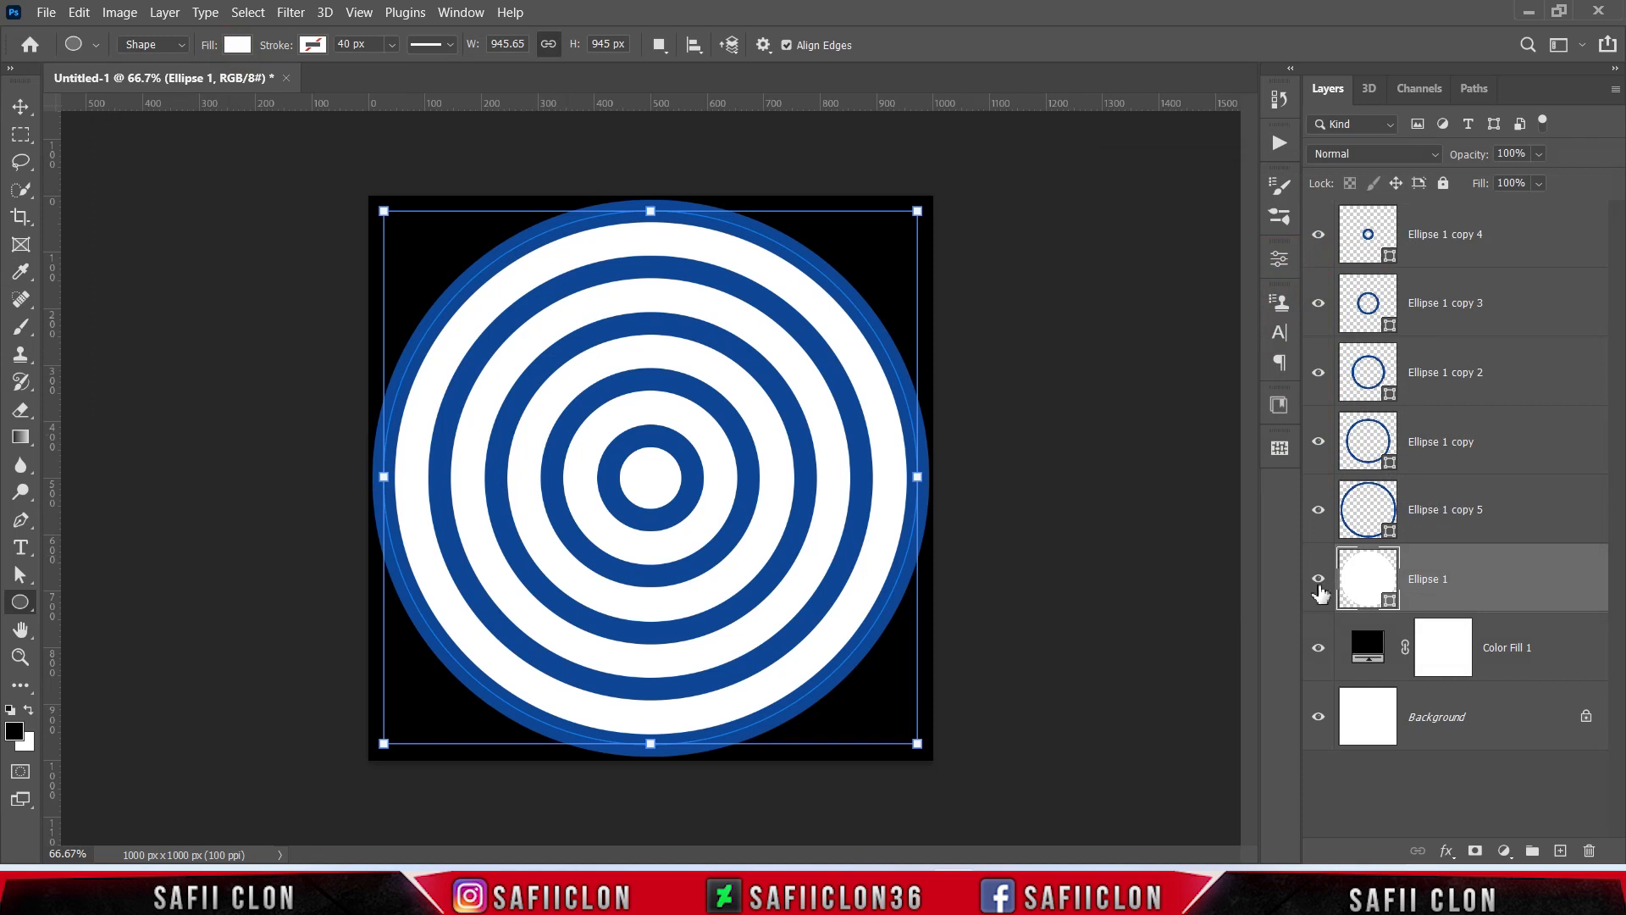
{"action": "left_click", "coordinate": [1318, 584]}
{"action": "left_click", "coordinate": [1319, 584]}
{"action": "left_click", "coordinate": [1319, 584]}
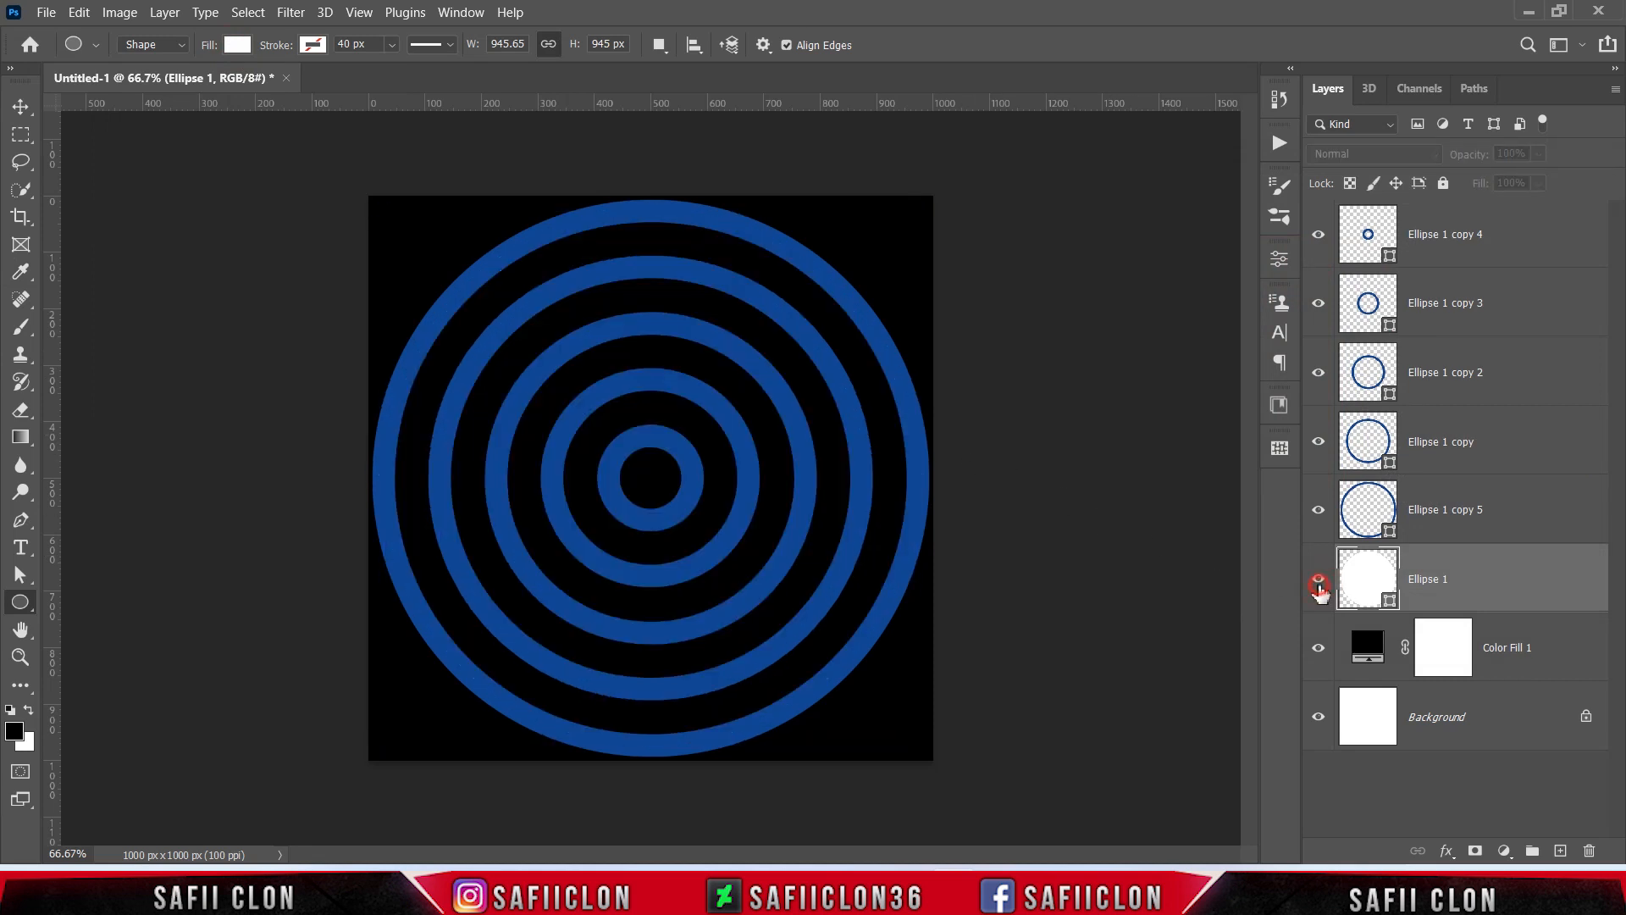
{"action": "left_click", "coordinate": [1318, 585]}
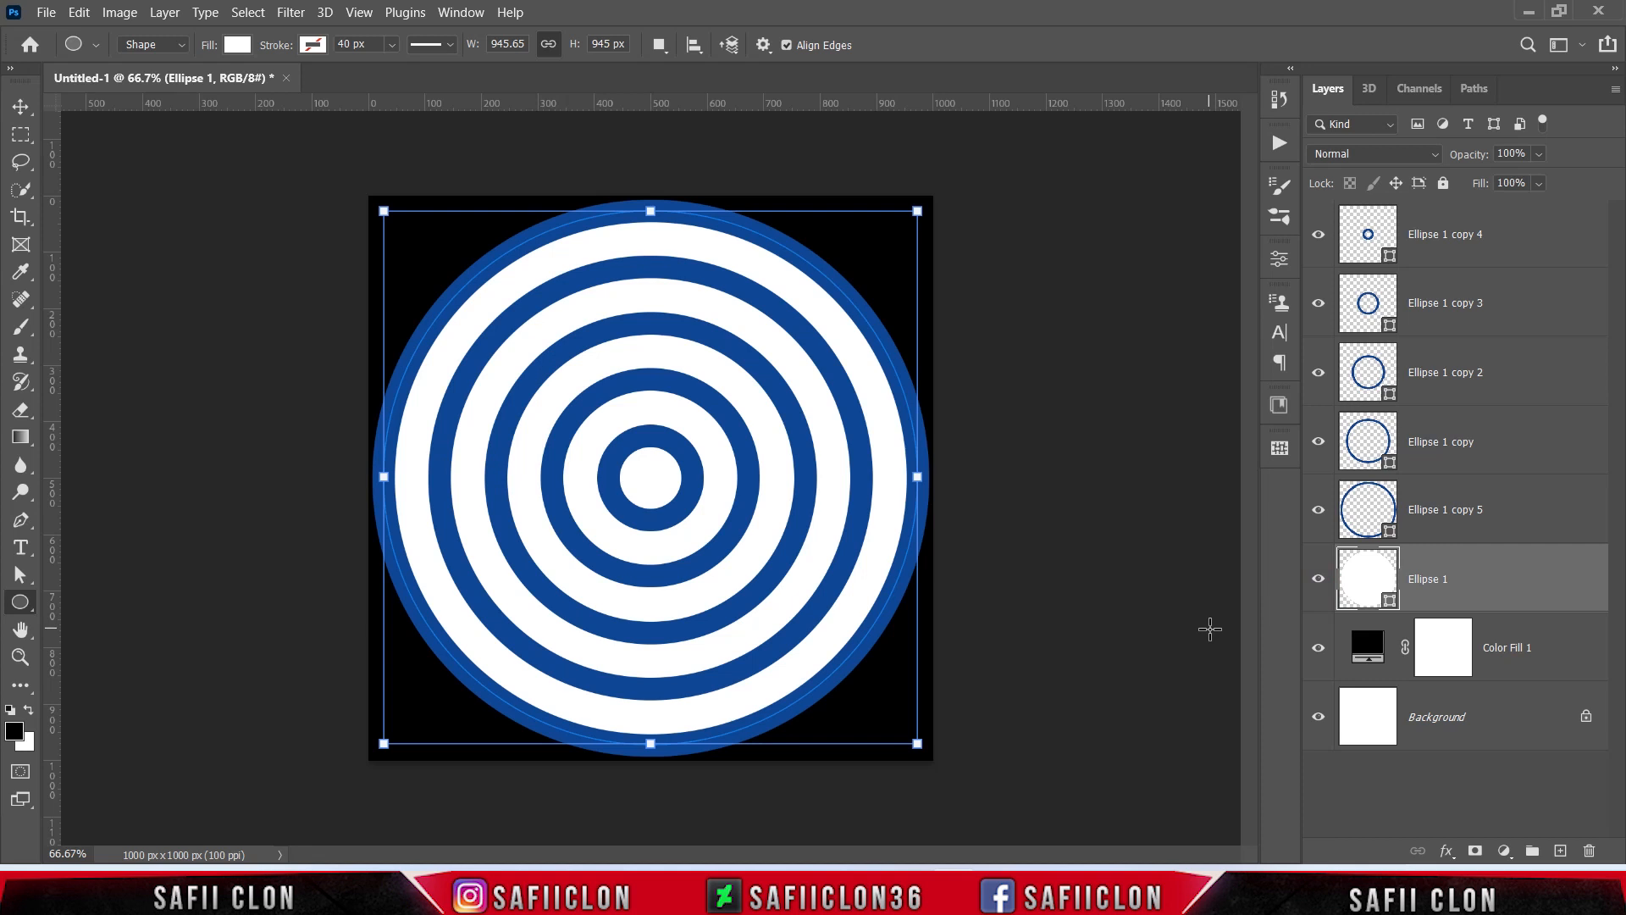
Group the Ellipse 1 layer and all its copies into a new group named 1
{"action": "left_click", "coordinate": [1525, 241], "text": "shift"}
{"action": "right_click", "coordinate": [1525, 241]}
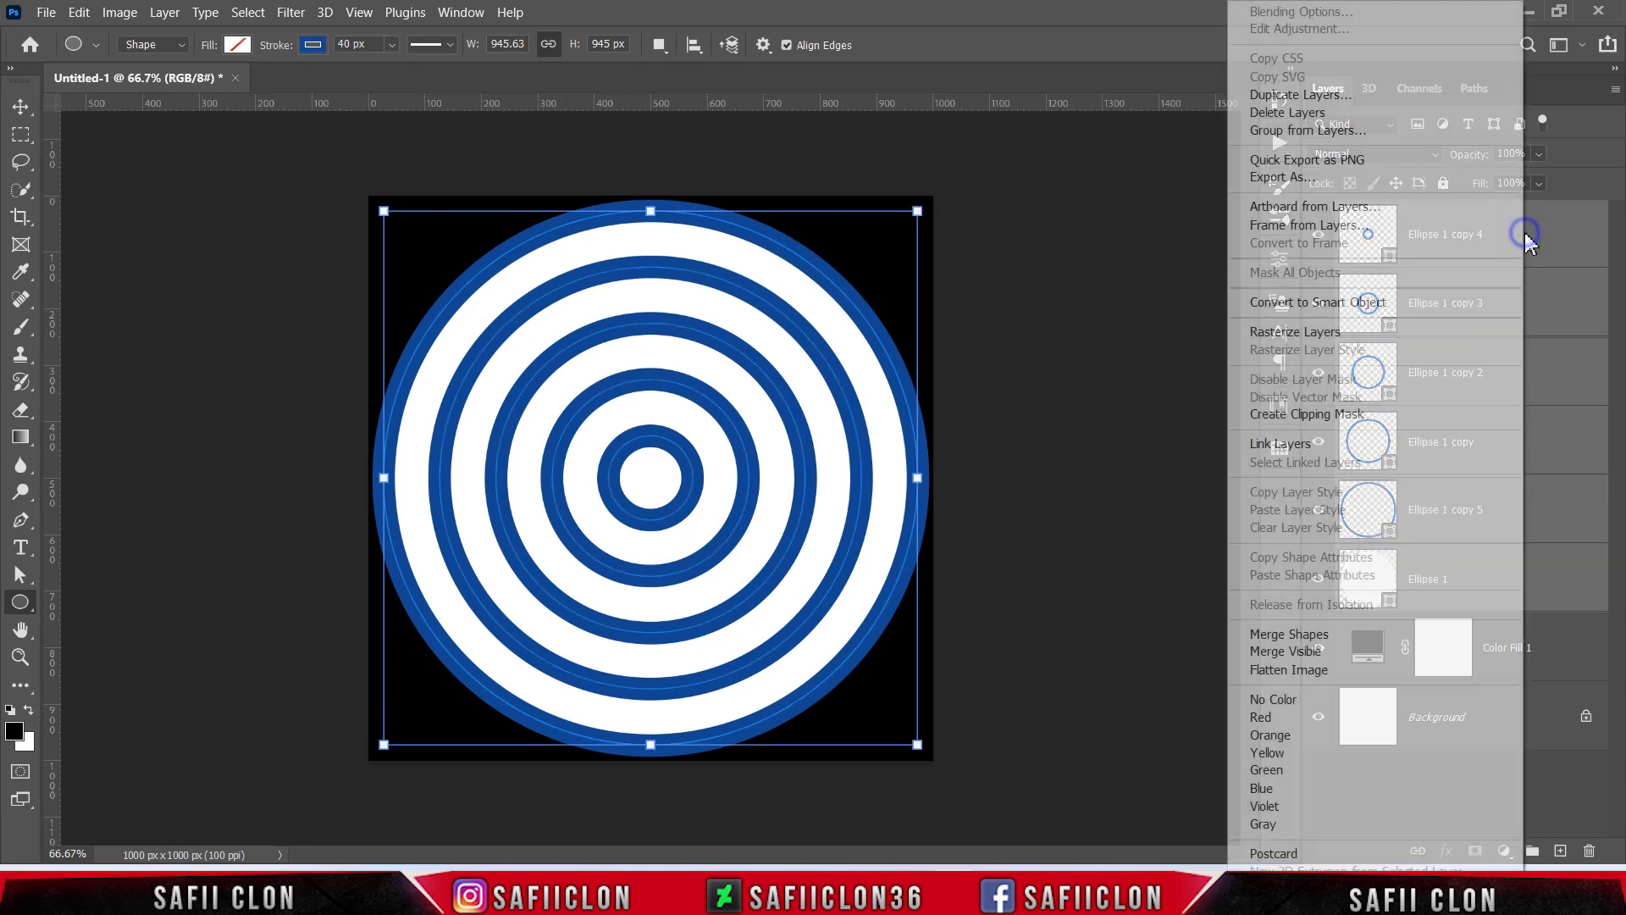
{"action": "left_click", "coordinate": [1301, 132]}
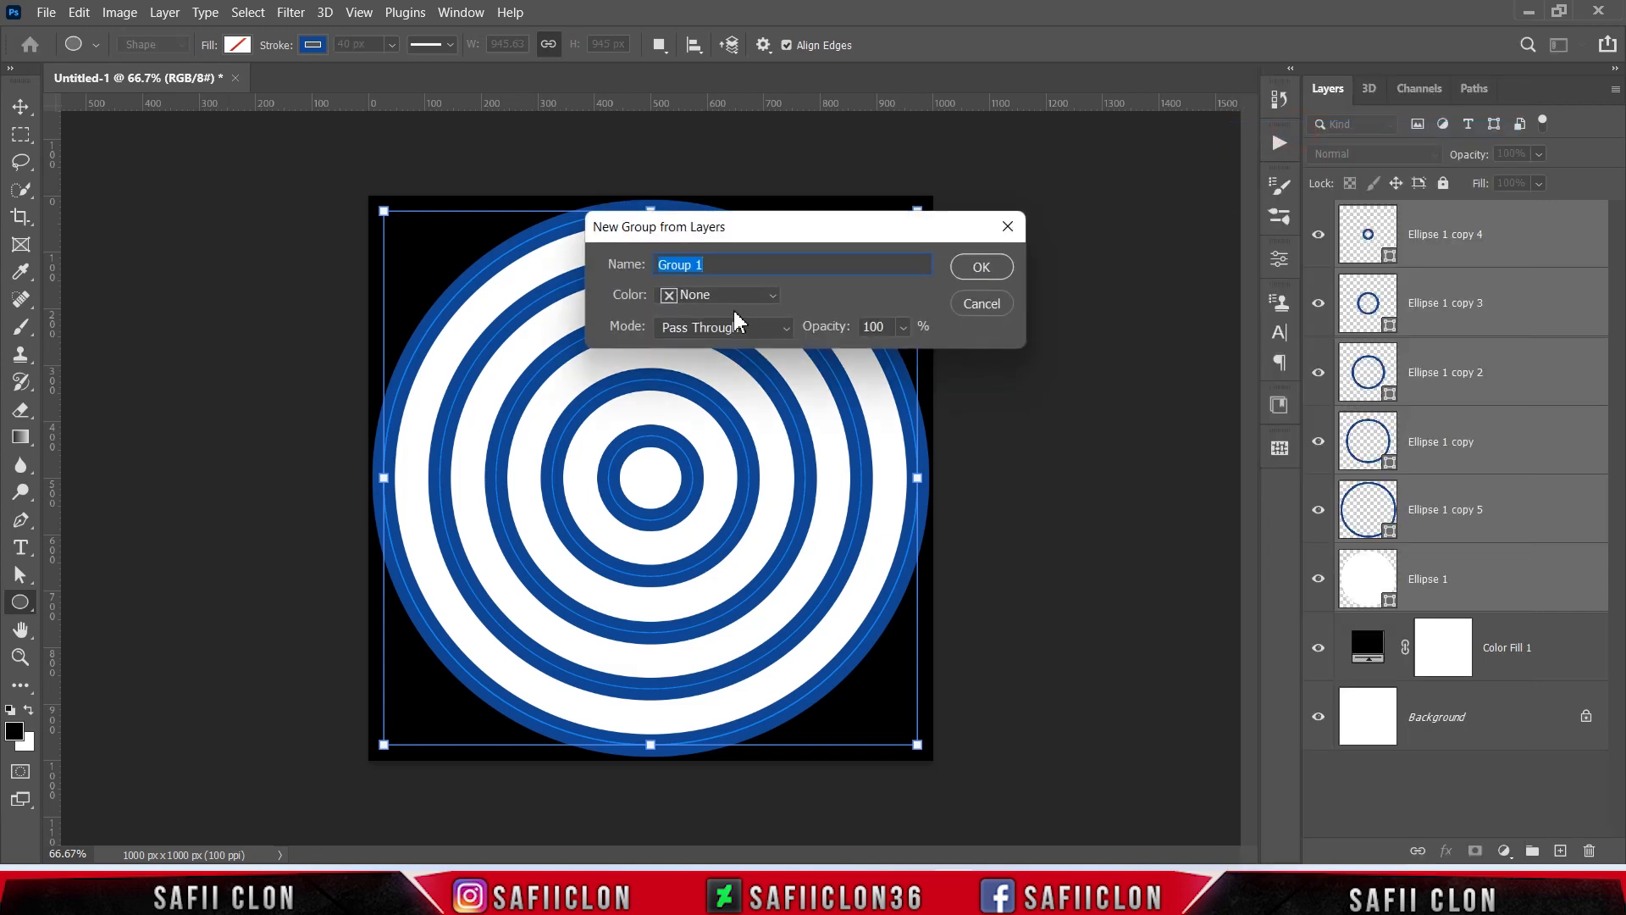
{"action": "left_click", "coordinate": [717, 264]}
{"action": "double_click", "coordinate": [716, 264]}
{"action": "left_click", "coordinate": [981, 267]}
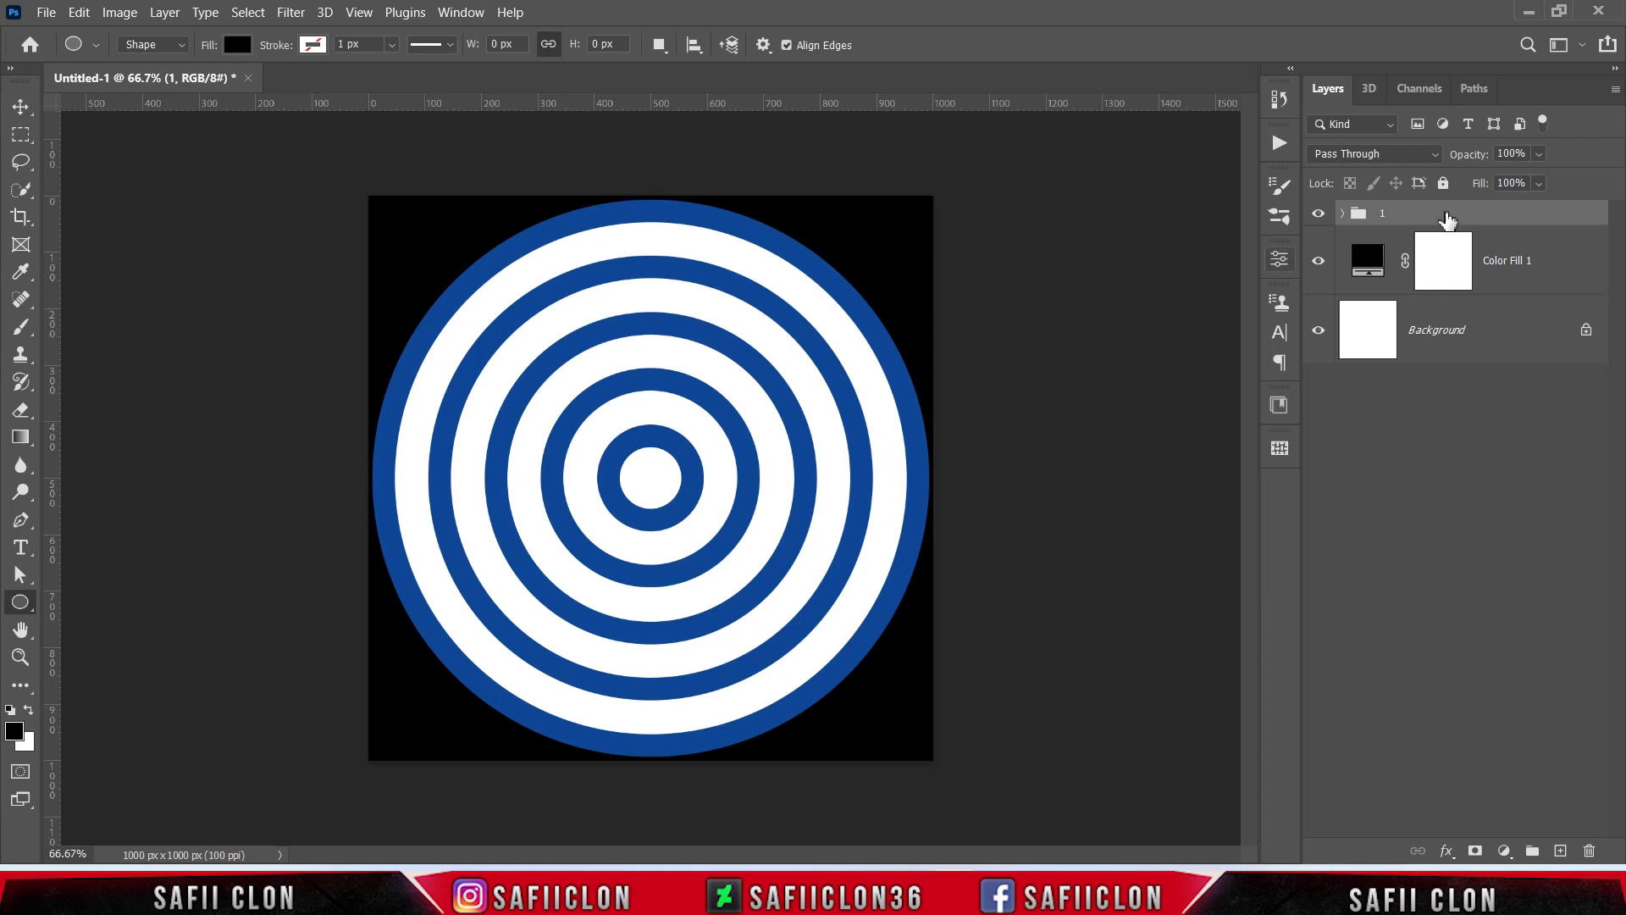
Duplicate group 1 within the same document and rename the copy BACKUP
{"action": "right_click", "coordinate": [1446, 218]}
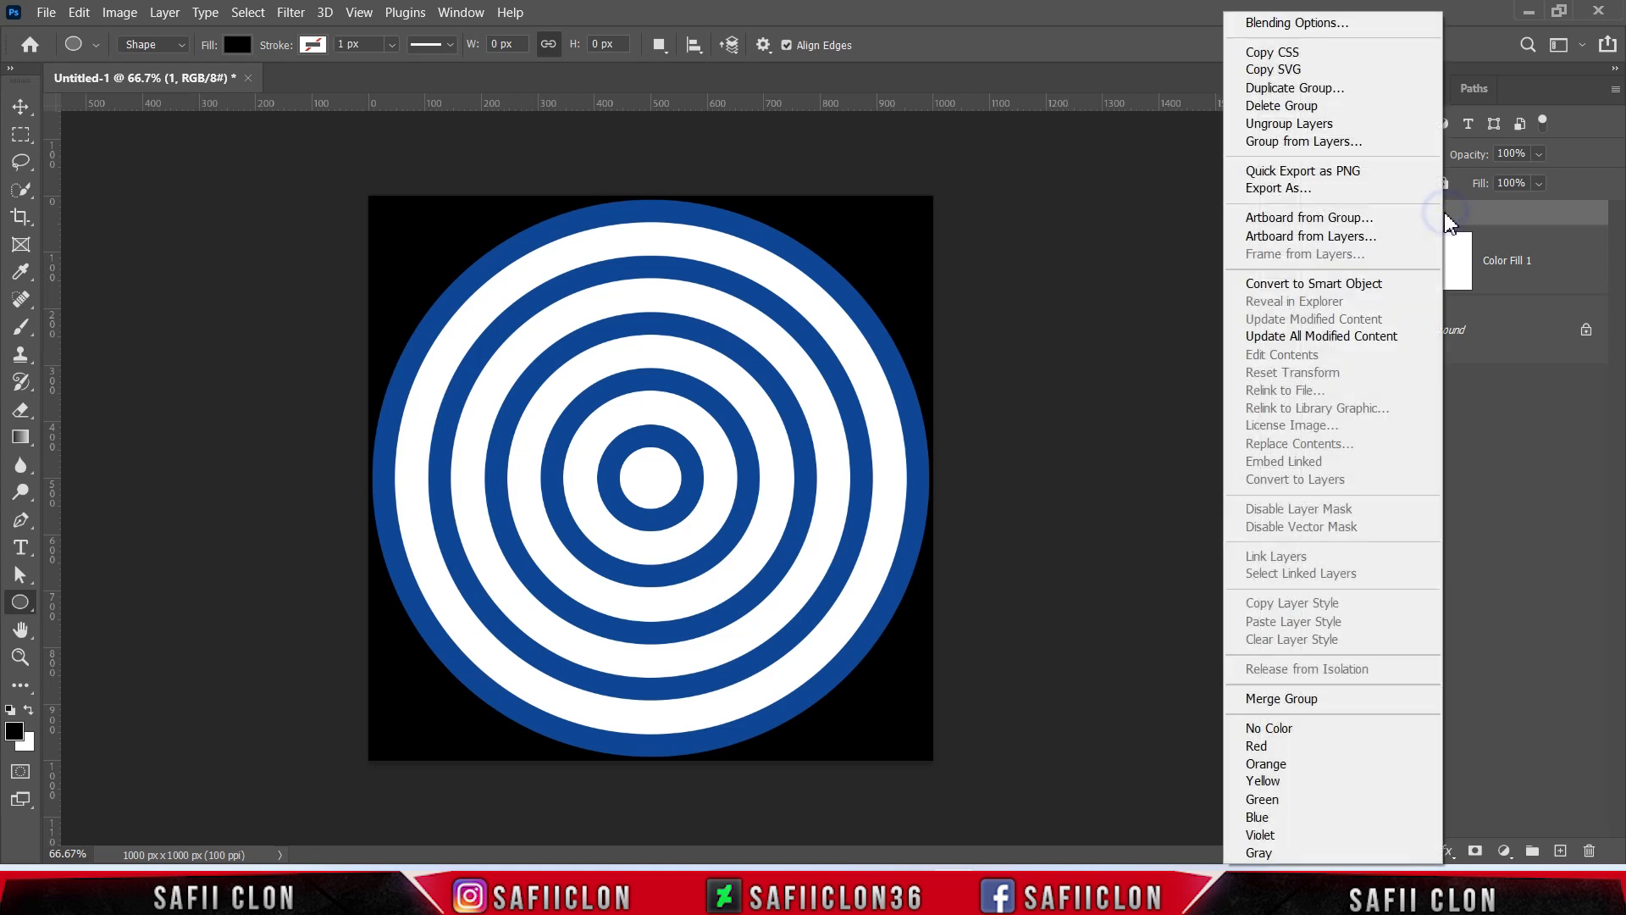
{"action": "left_click", "coordinate": [1272, 88]}
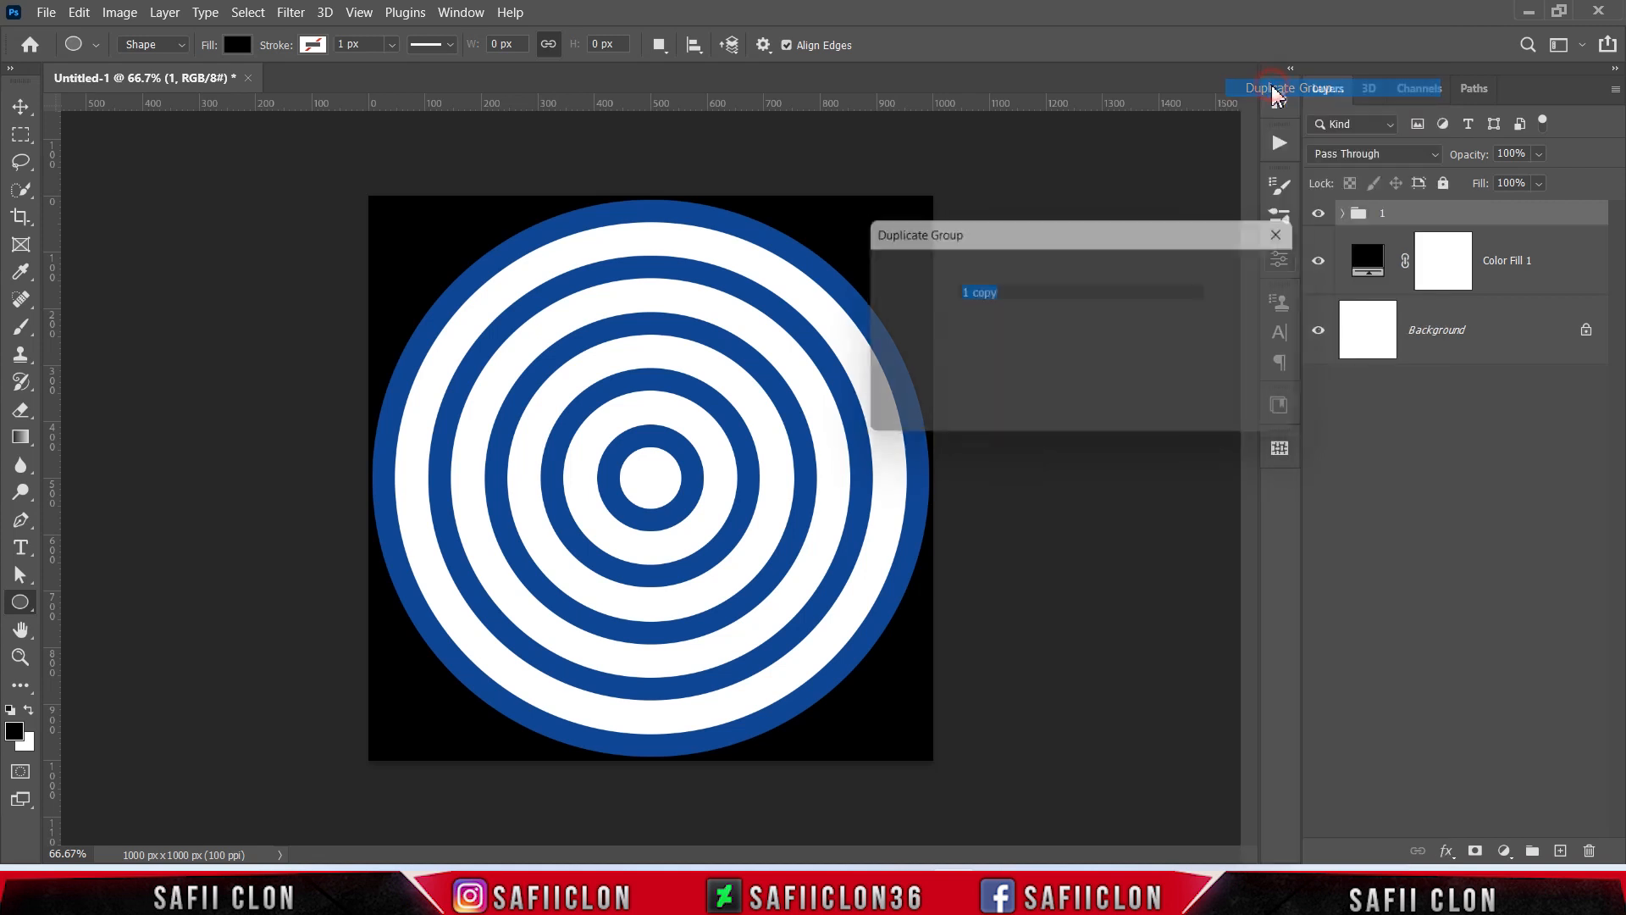
{"action": "left_click", "coordinate": [1267, 265]}
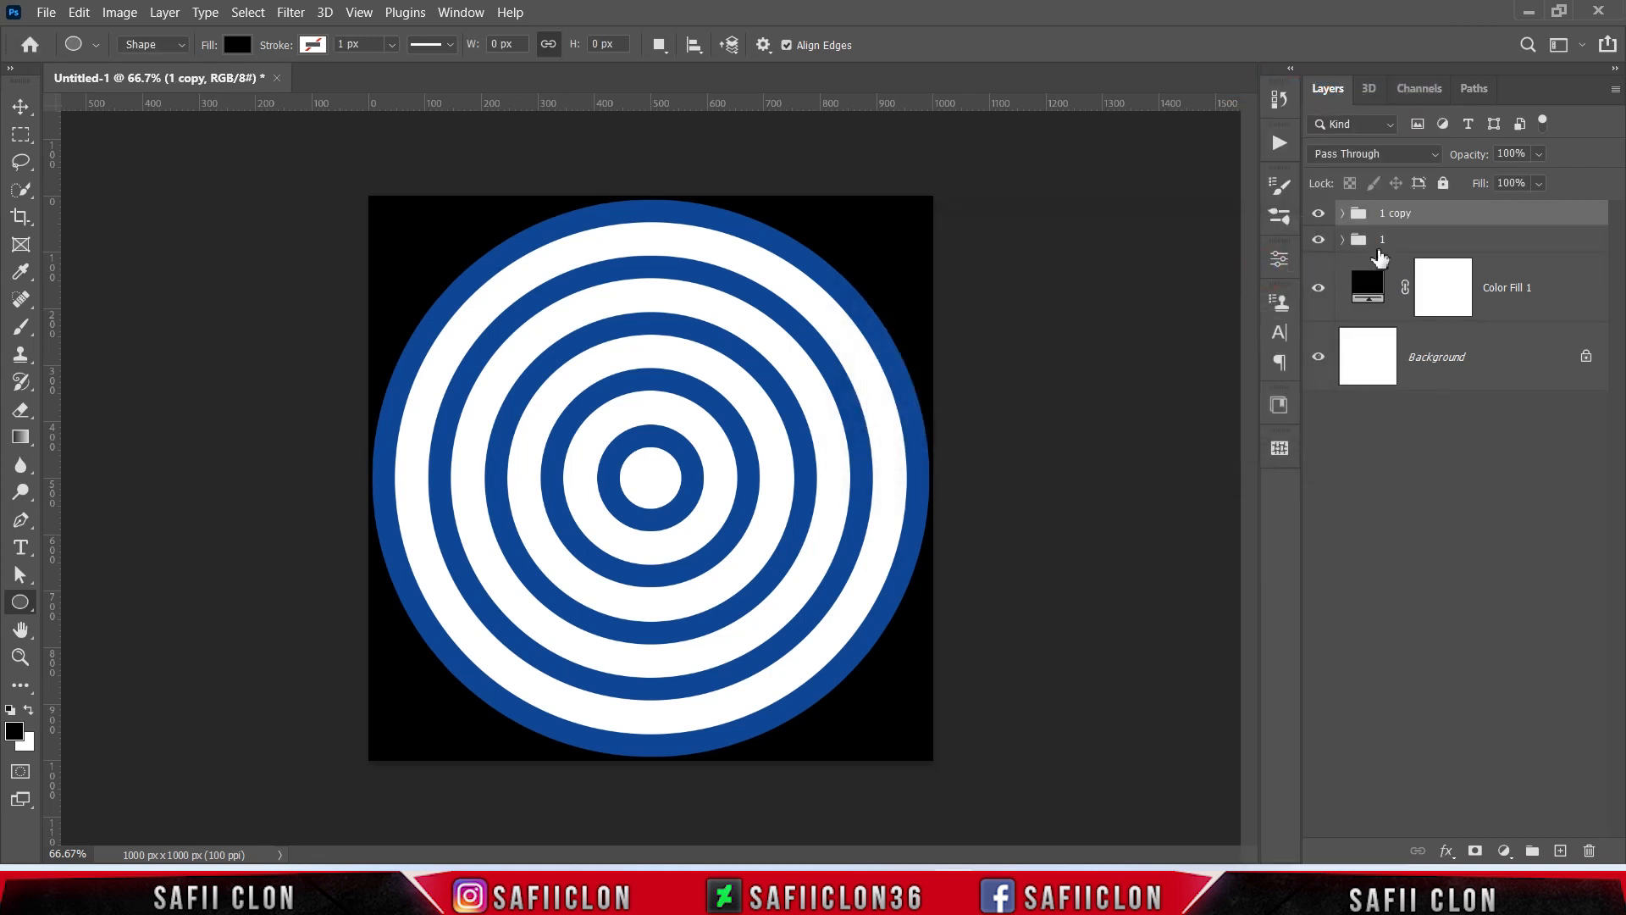
{"action": "double_click", "coordinate": [1399, 214]}
{"action": "type", "text": "BACKUP"}
{"action": "key", "text": "Return"}
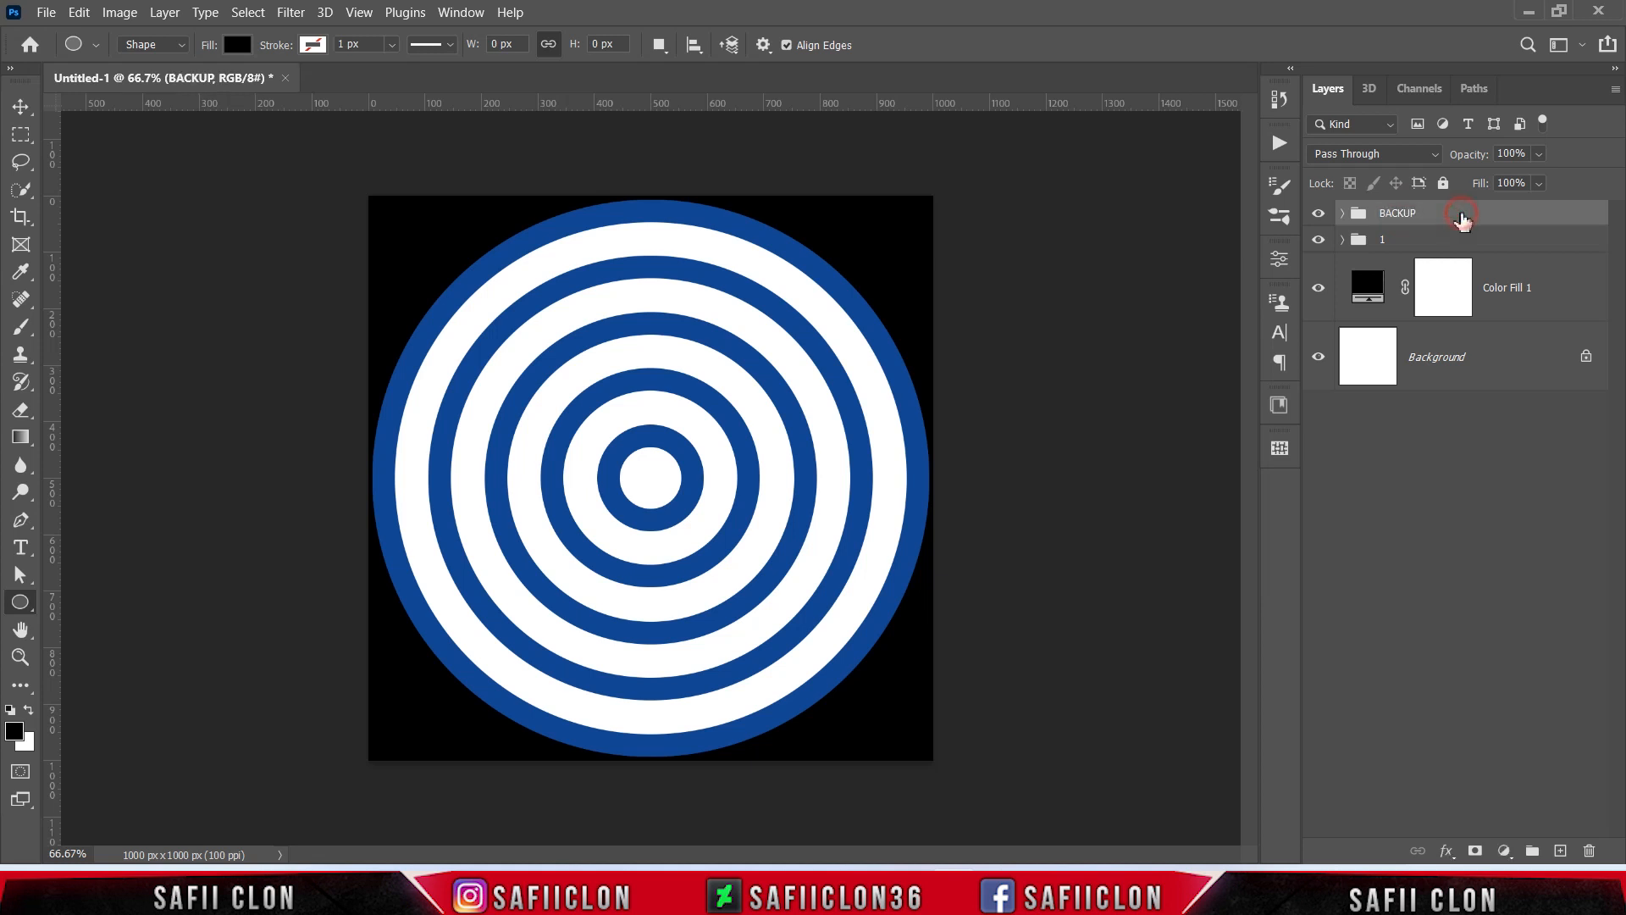
Move the BACKUP group between the Color Fill 1 and Background layers and hide it
{"action": "left_click_drag", "start_coordinate": [1463, 217], "coordinate": [1488, 317]}
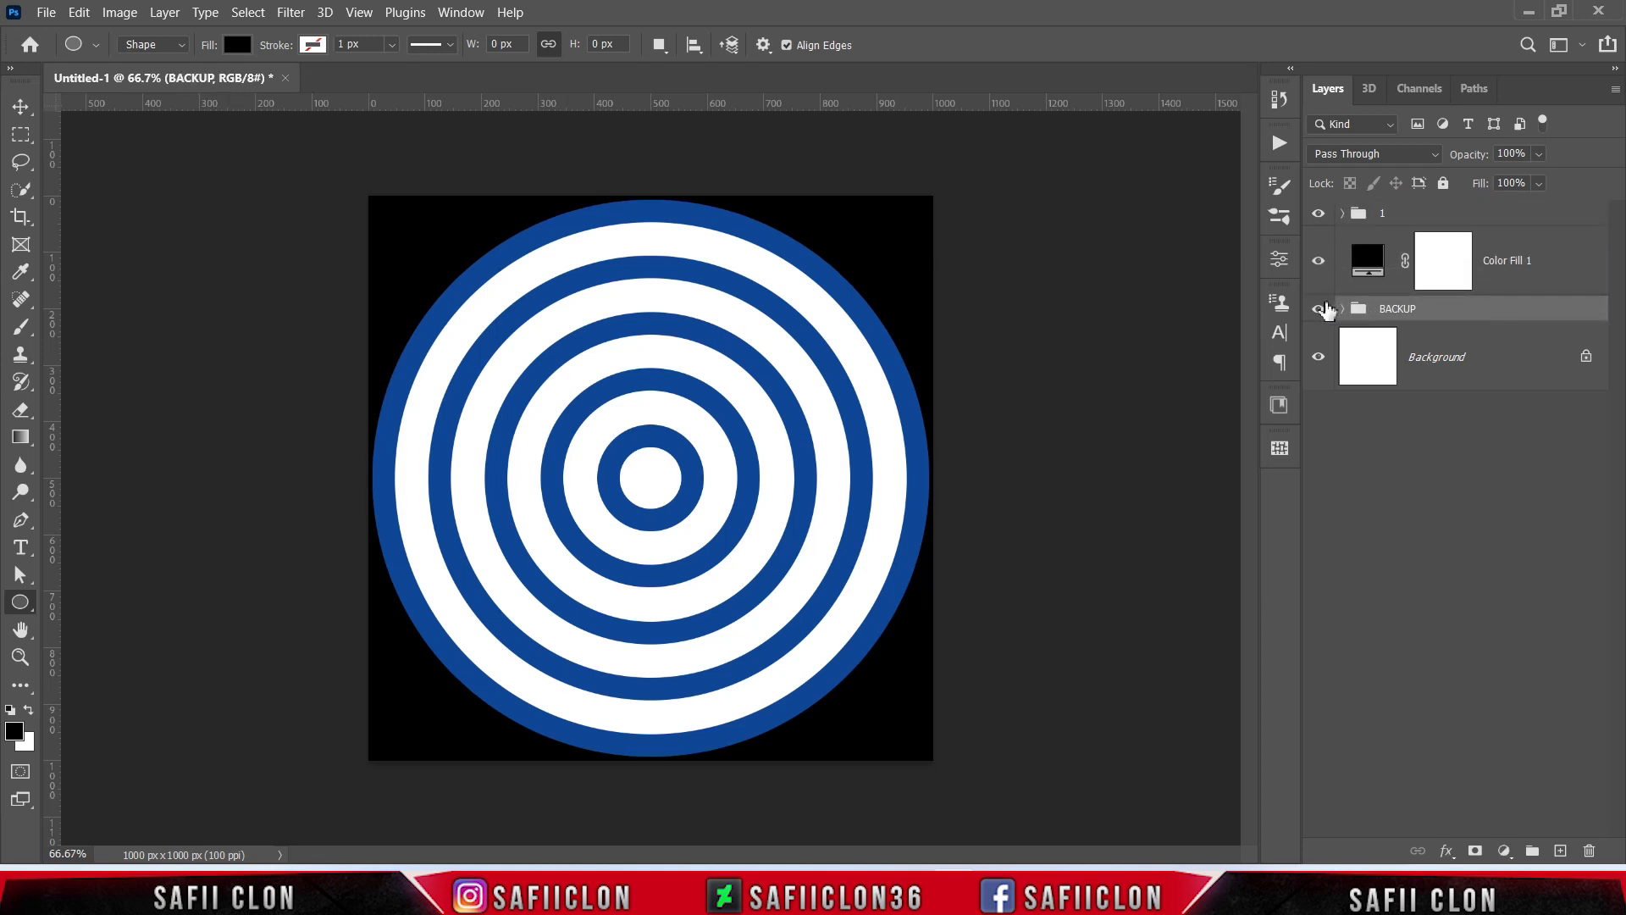
{"action": "left_click", "coordinate": [1318, 308]}
Merge group 1 into a single layer
{"action": "left_click", "coordinate": [1416, 222]}
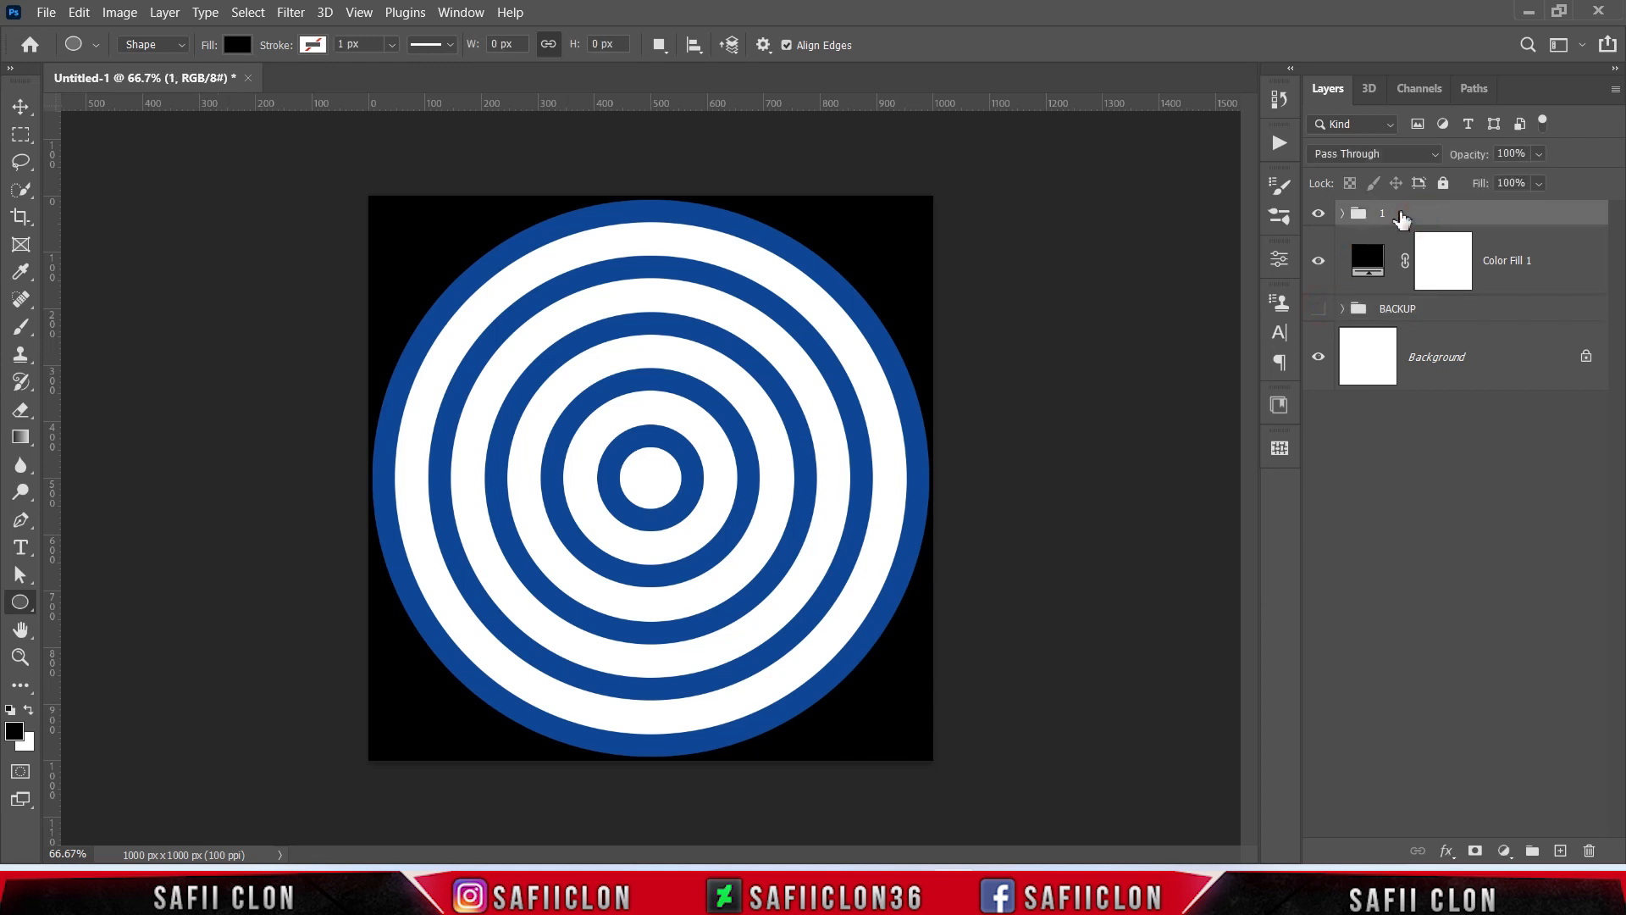
{"action": "right_click", "coordinate": [1399, 219]}
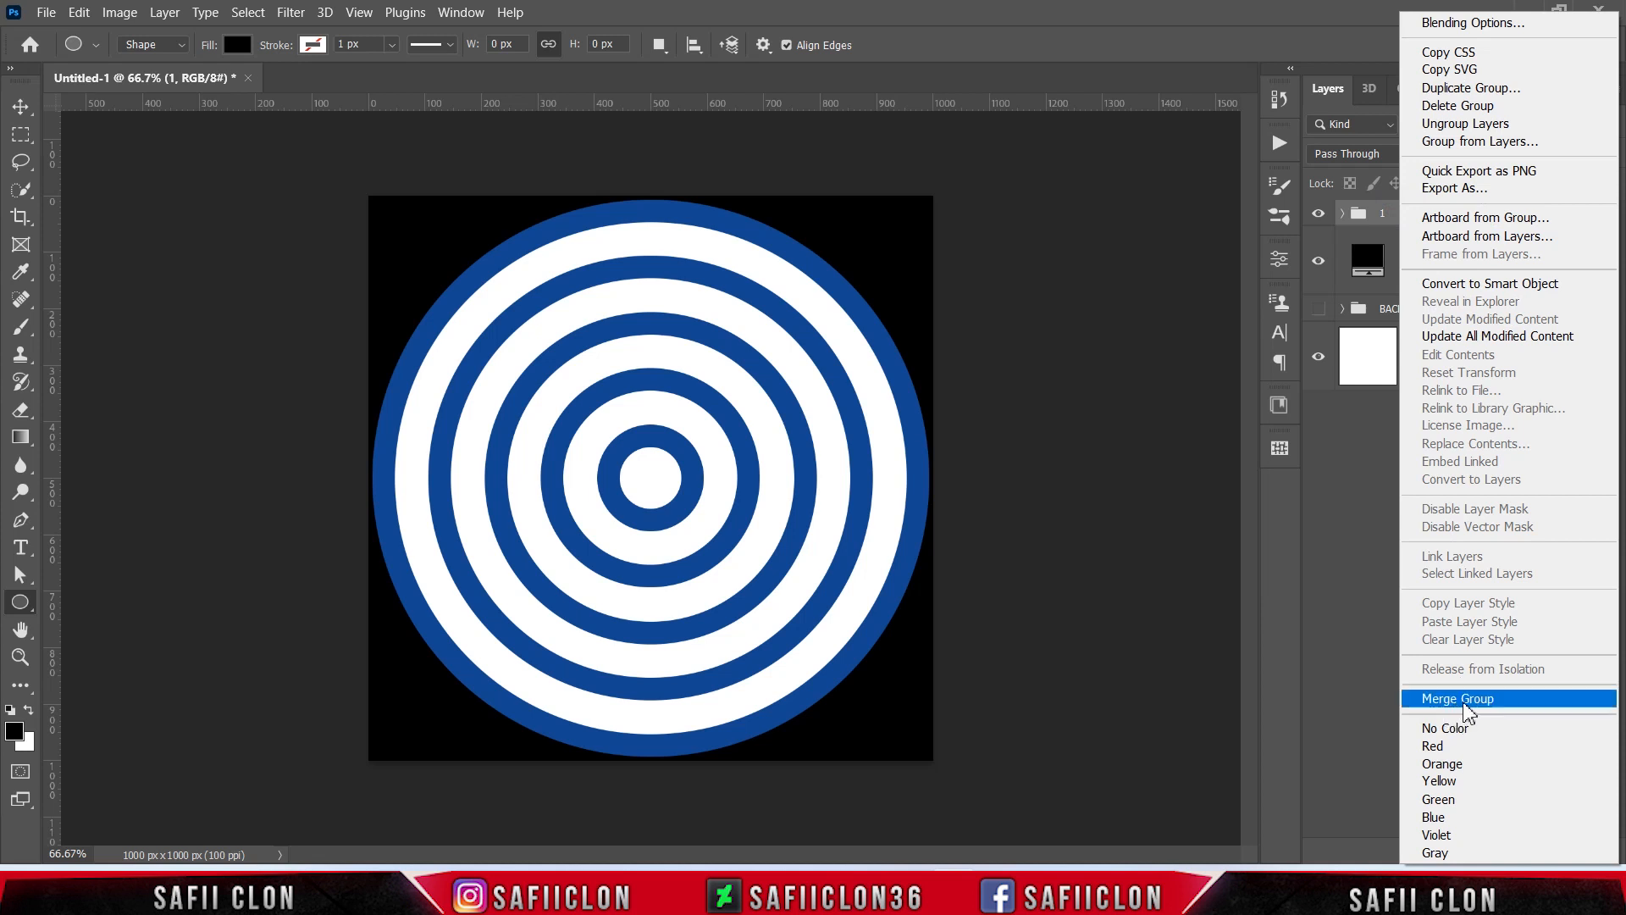
{"action": "left_click", "coordinate": [1432, 698]}
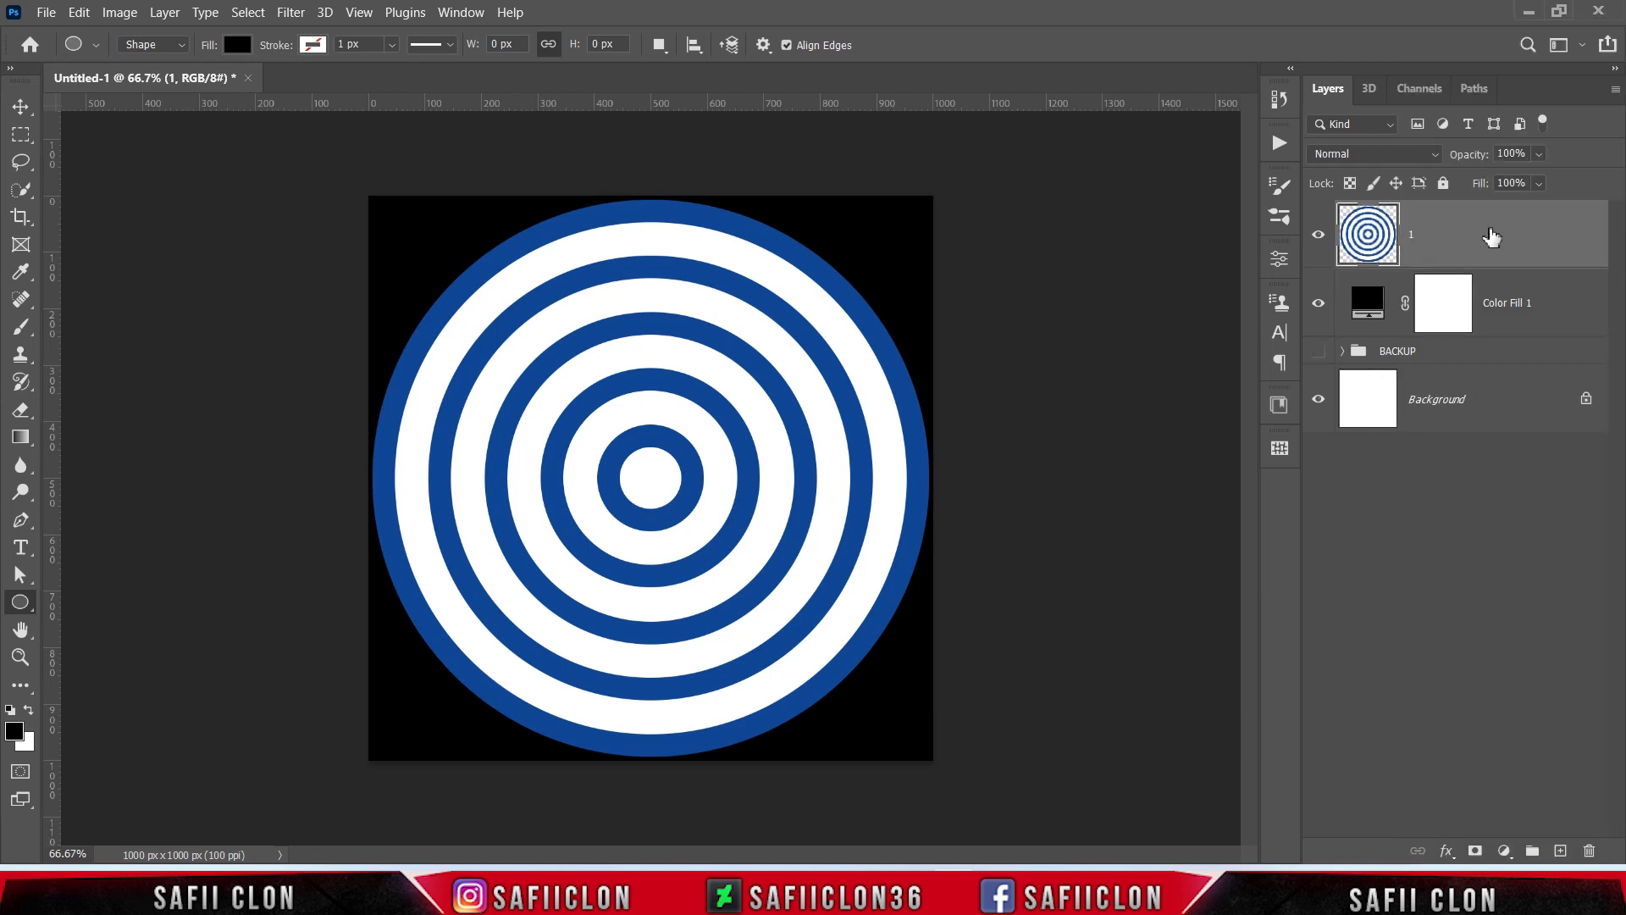
Scale the merged ring layer down to about 26% in the canvas's upper-left corner
{"action": "key", "text": "ctrl+t"}
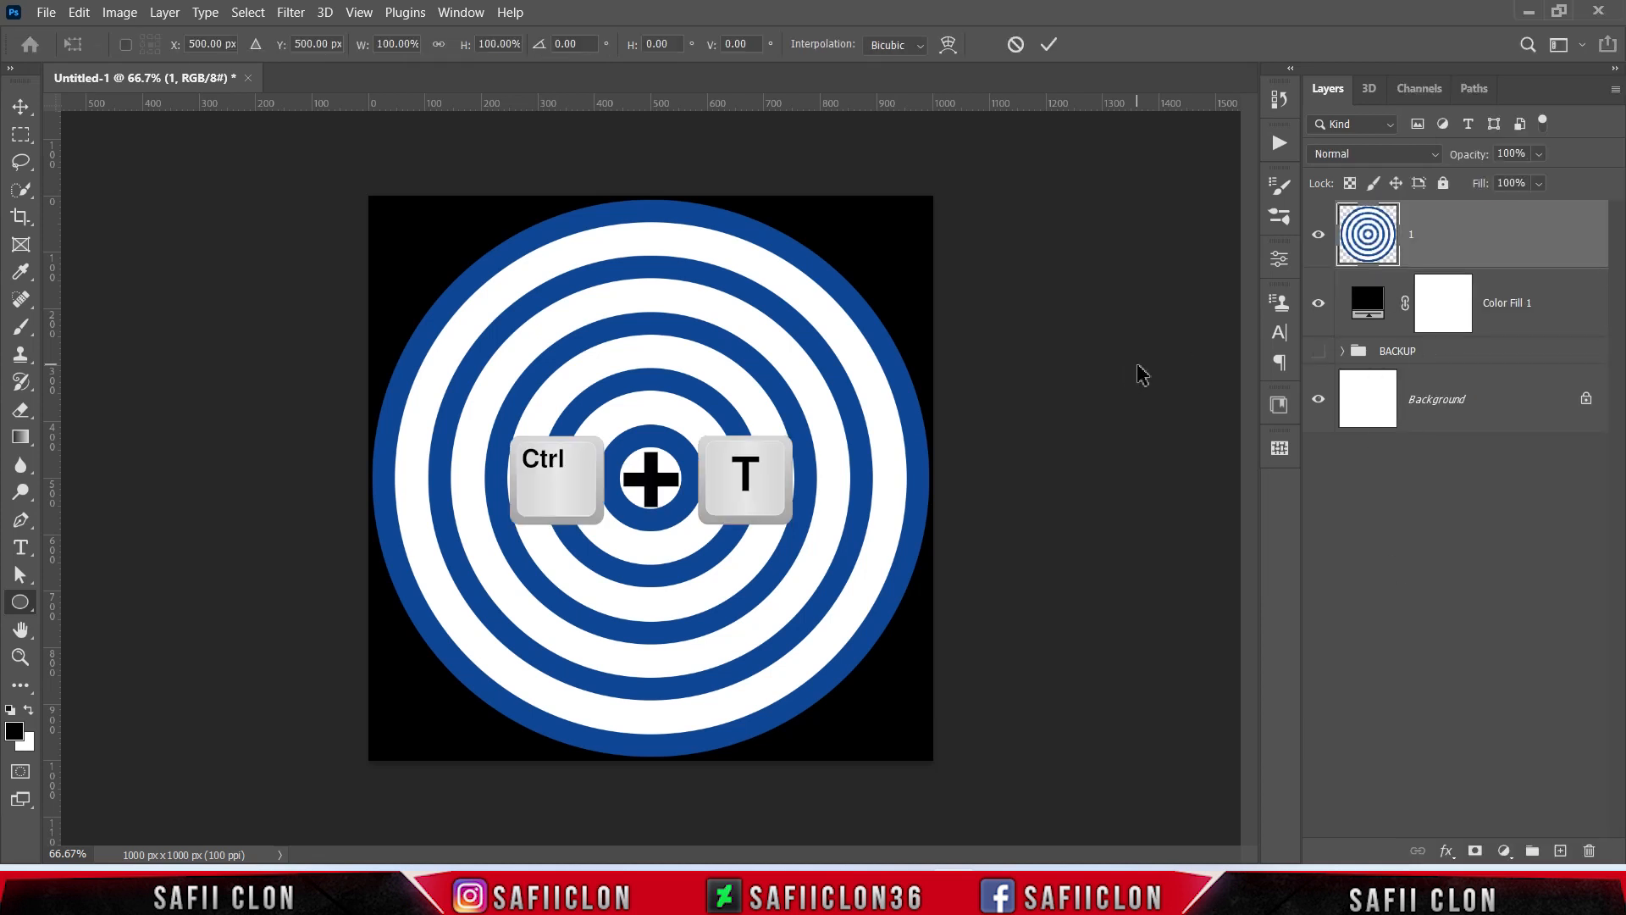
{"action": "left_click_drag", "start_coordinate": [929, 756], "coordinate": [517, 343]}
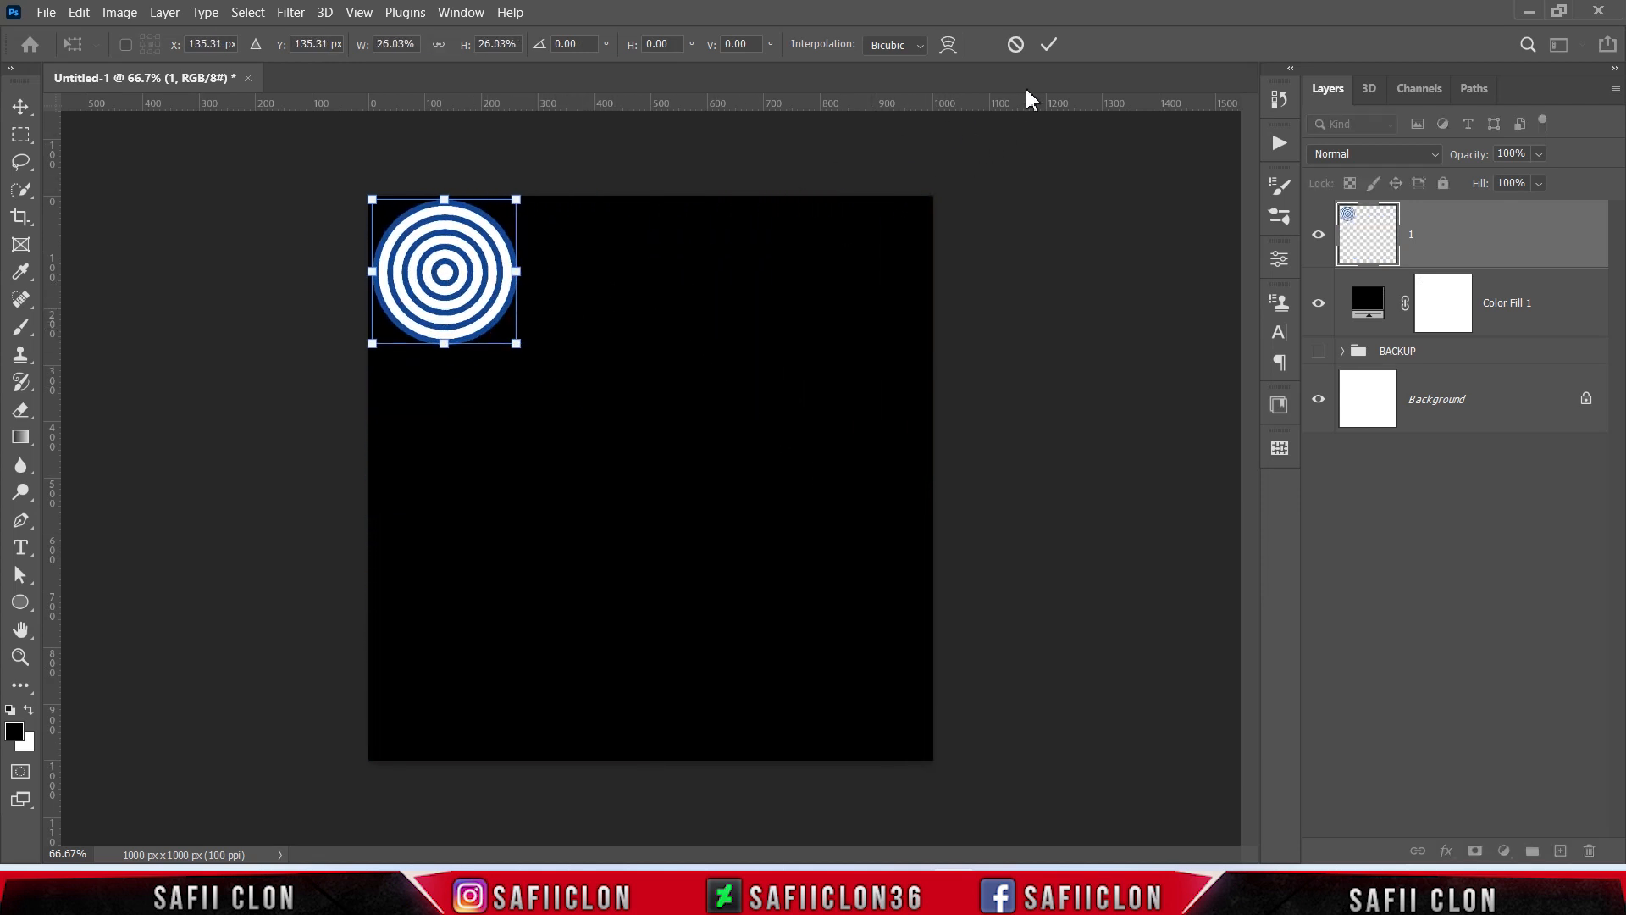
{"action": "left_click", "coordinate": [1048, 44]}
{"action": "key", "text": "u"}
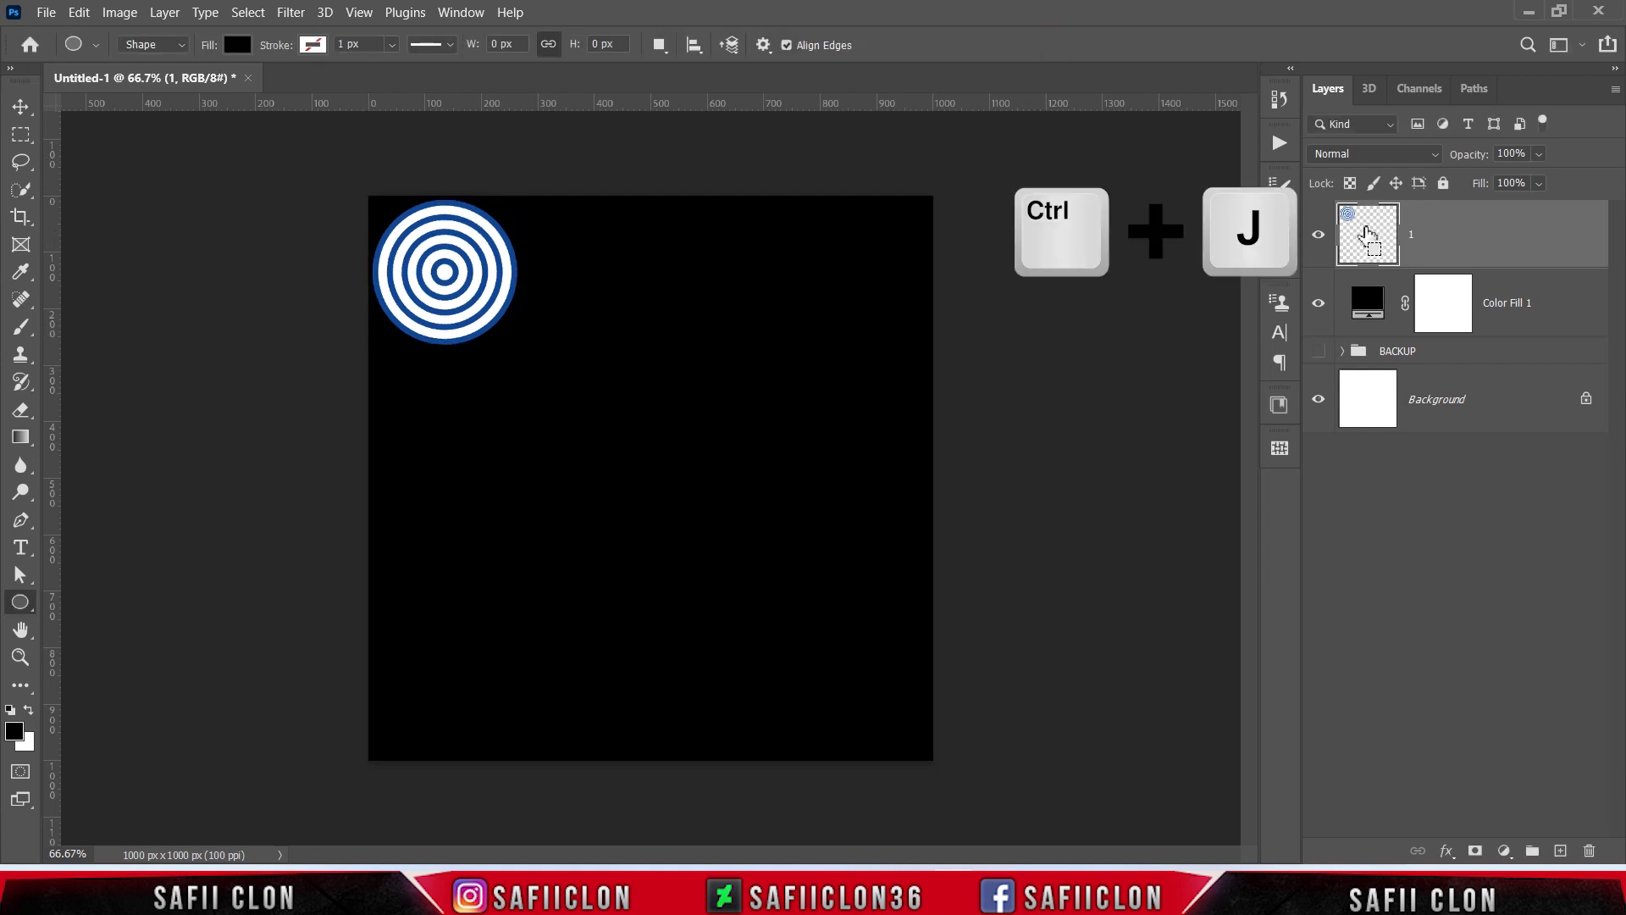
Duplicate the small ring layer and place the copy directly right of the original, at about X 392.5 px
{"action": "key", "text": "ctrl+j"}
{"action": "key", "text": "ctrl+t"}
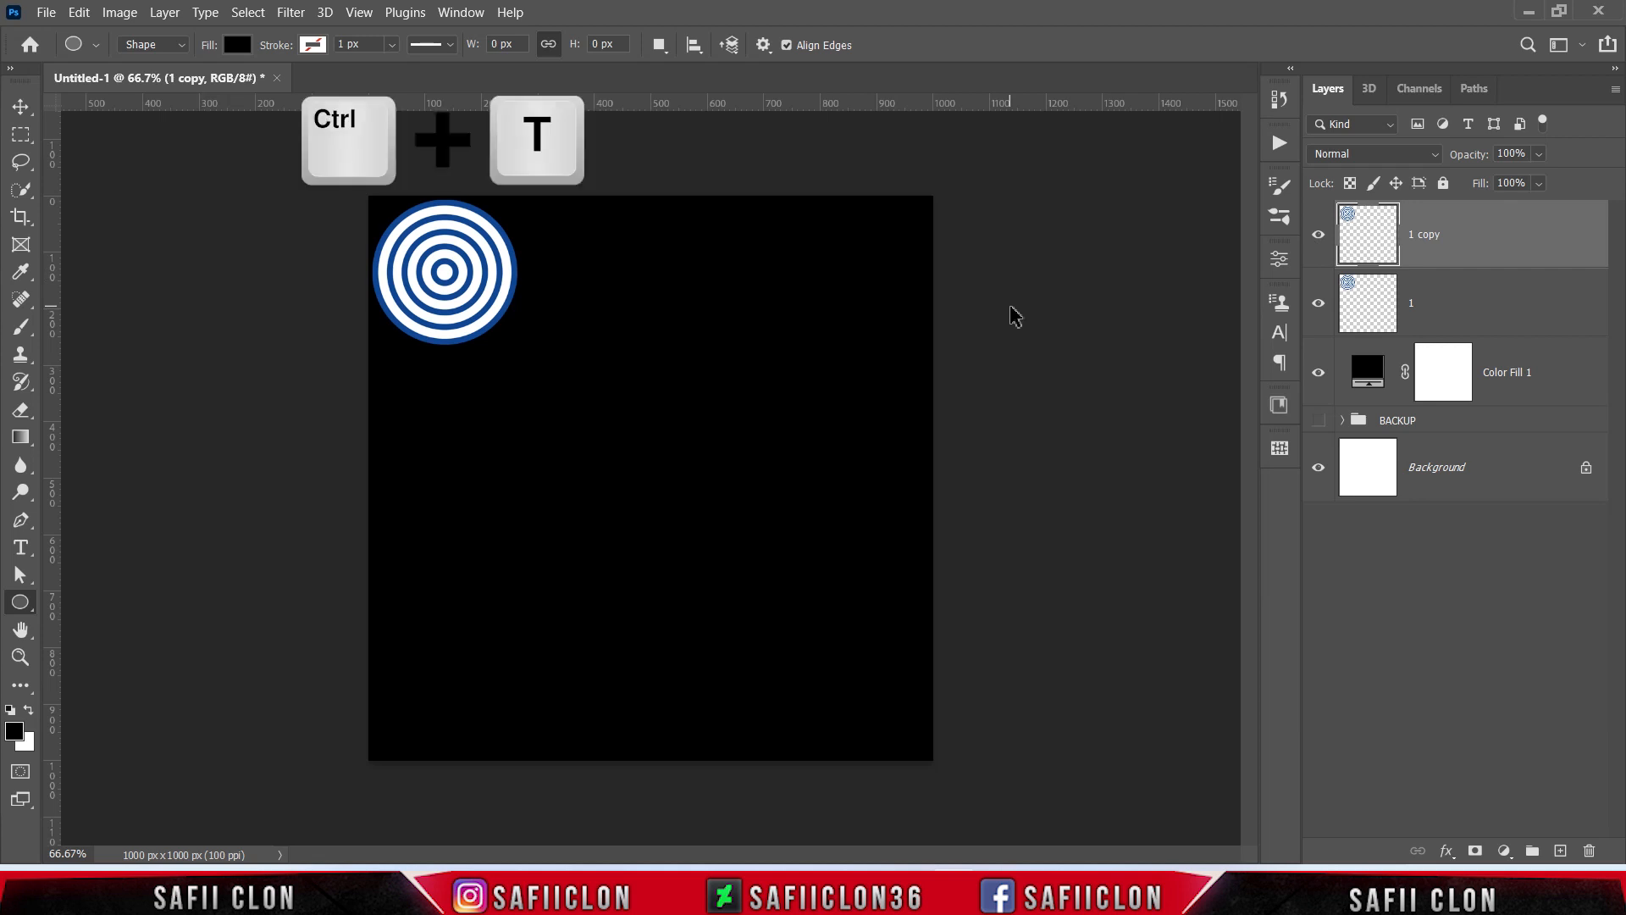
{"action": "left_click_drag", "start_coordinate": [452, 267], "coordinate": [597, 270]}
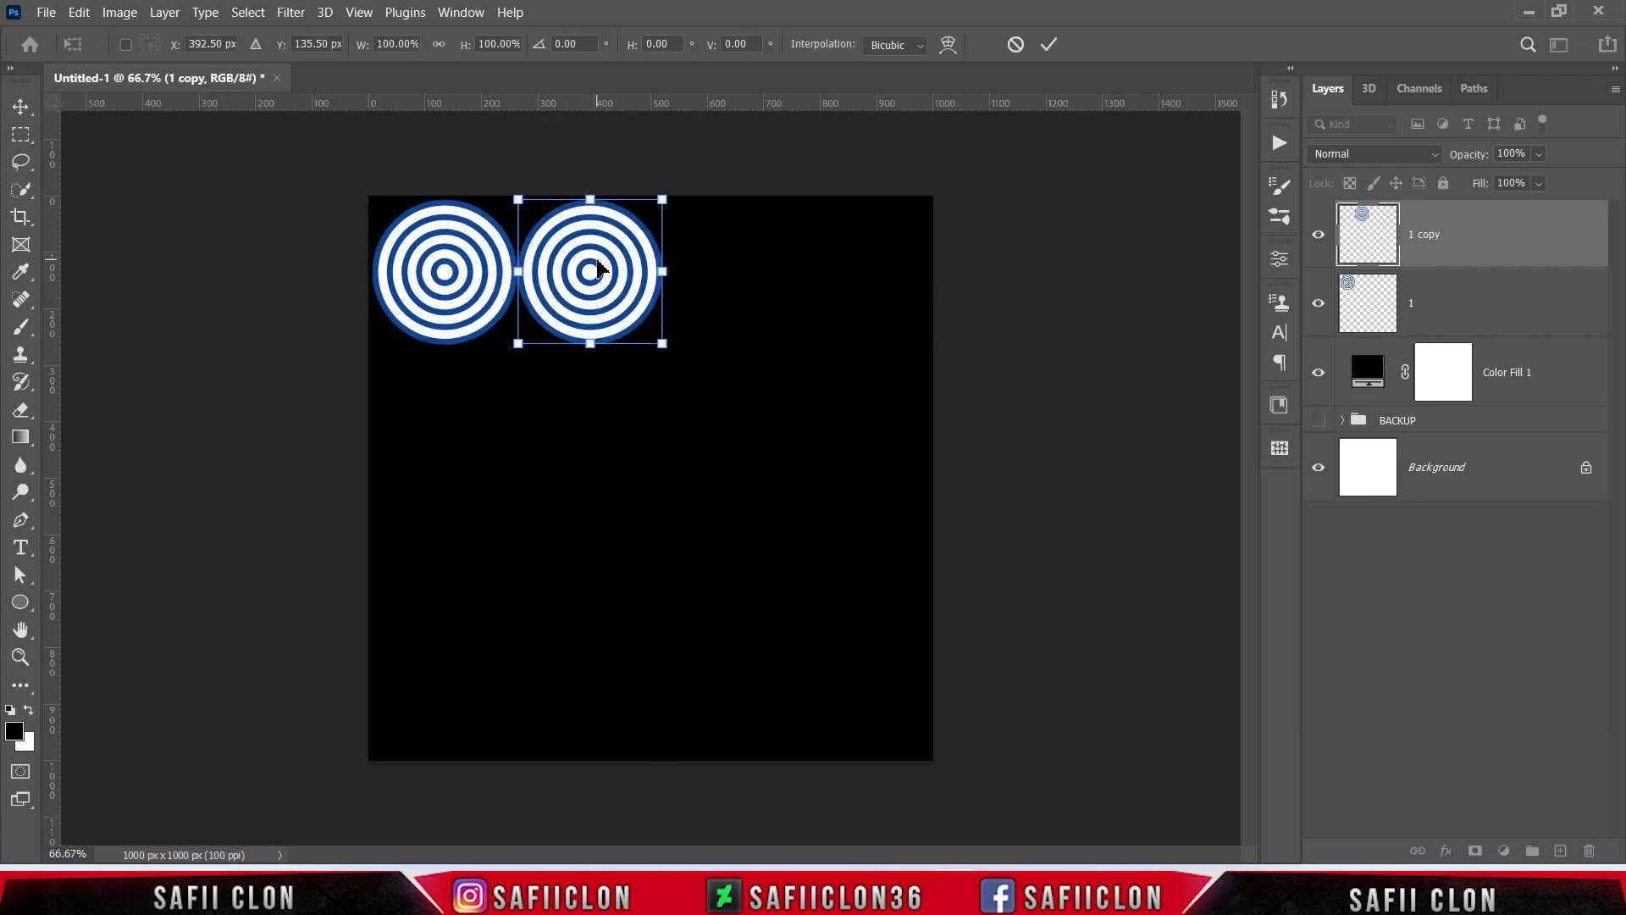
{"action": "left_click", "coordinate": [1050, 46]}
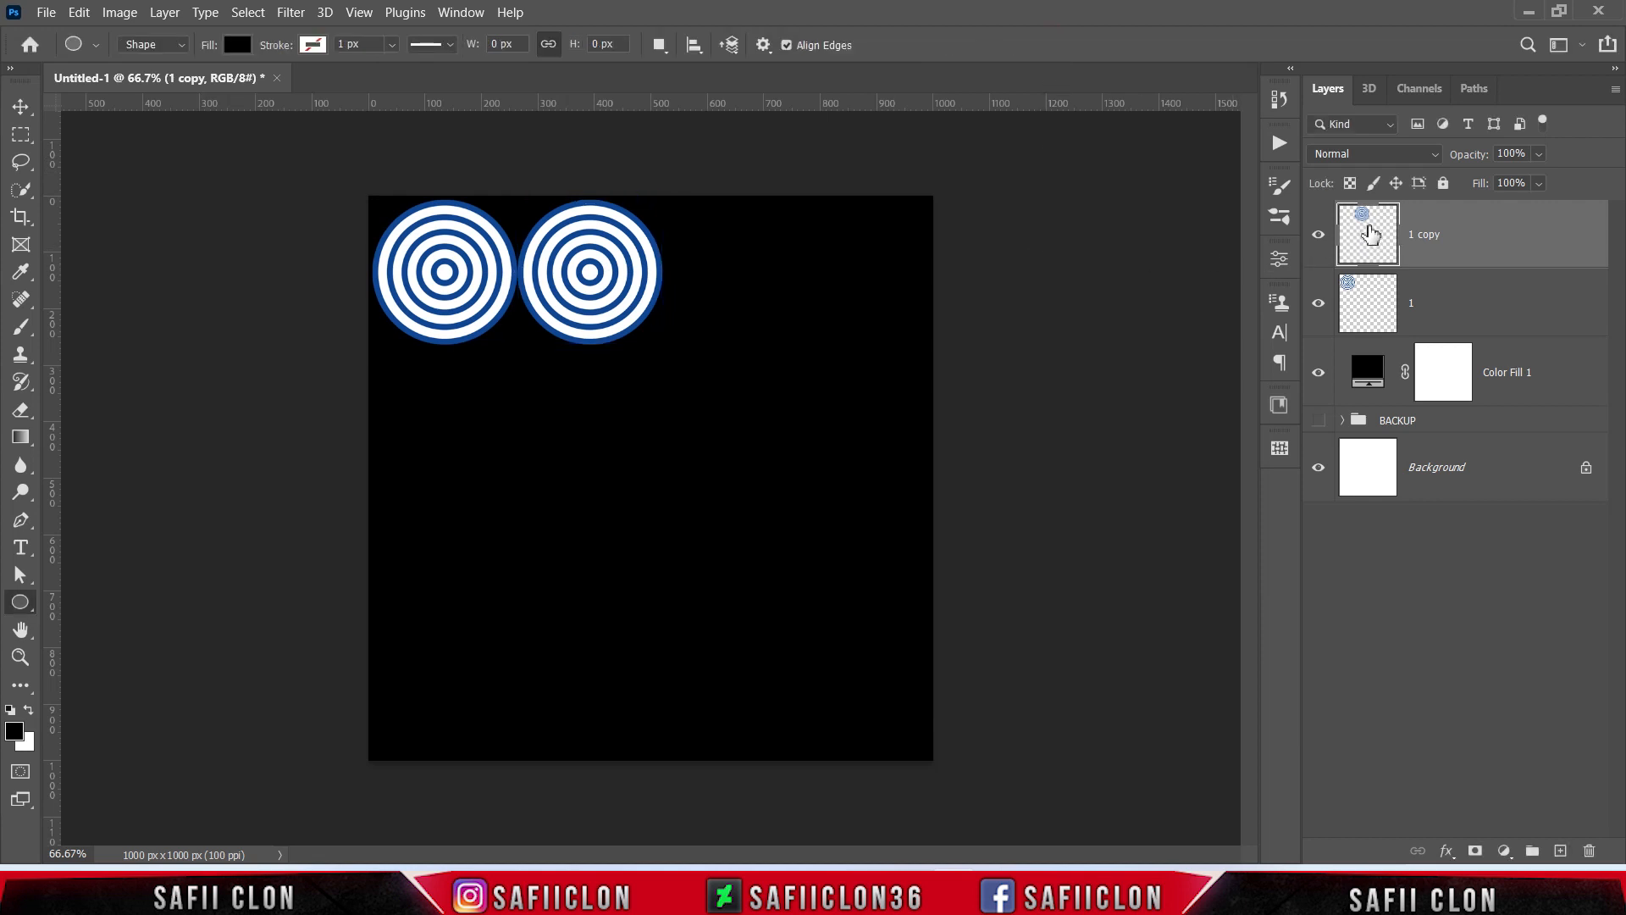
Duplicate the newest ring layer and repeat the last transform on it, three times over, extending the row rightward past the canvas edge
{"action": "key", "text": "ctrl+j"}
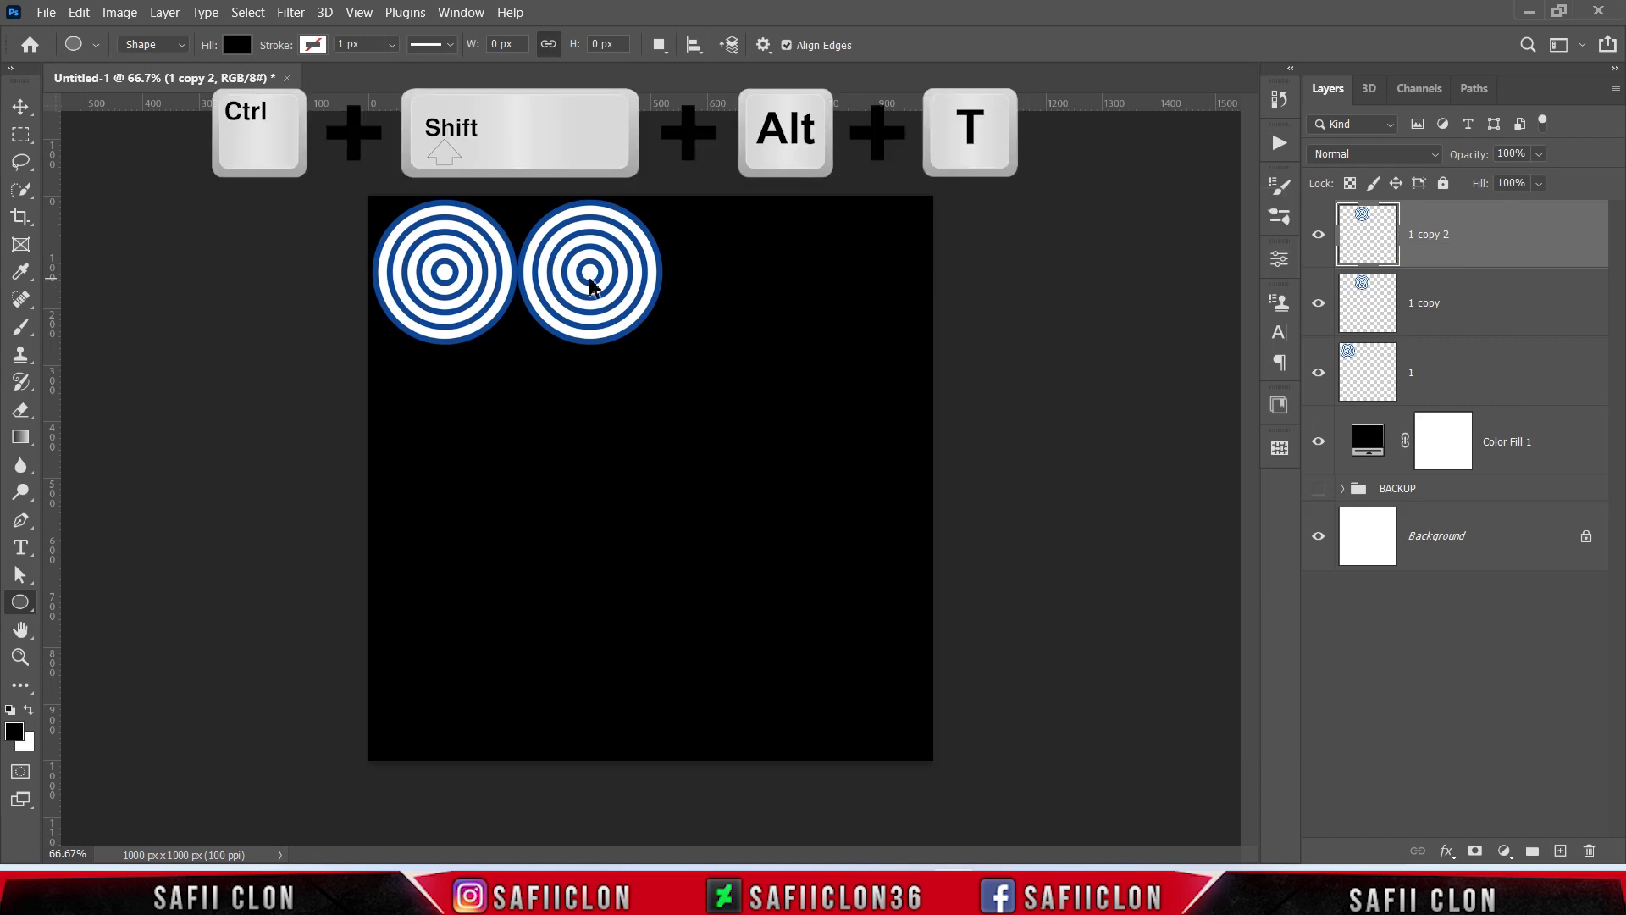
{"action": "key", "text": "ctrl+shift+alt+t"}
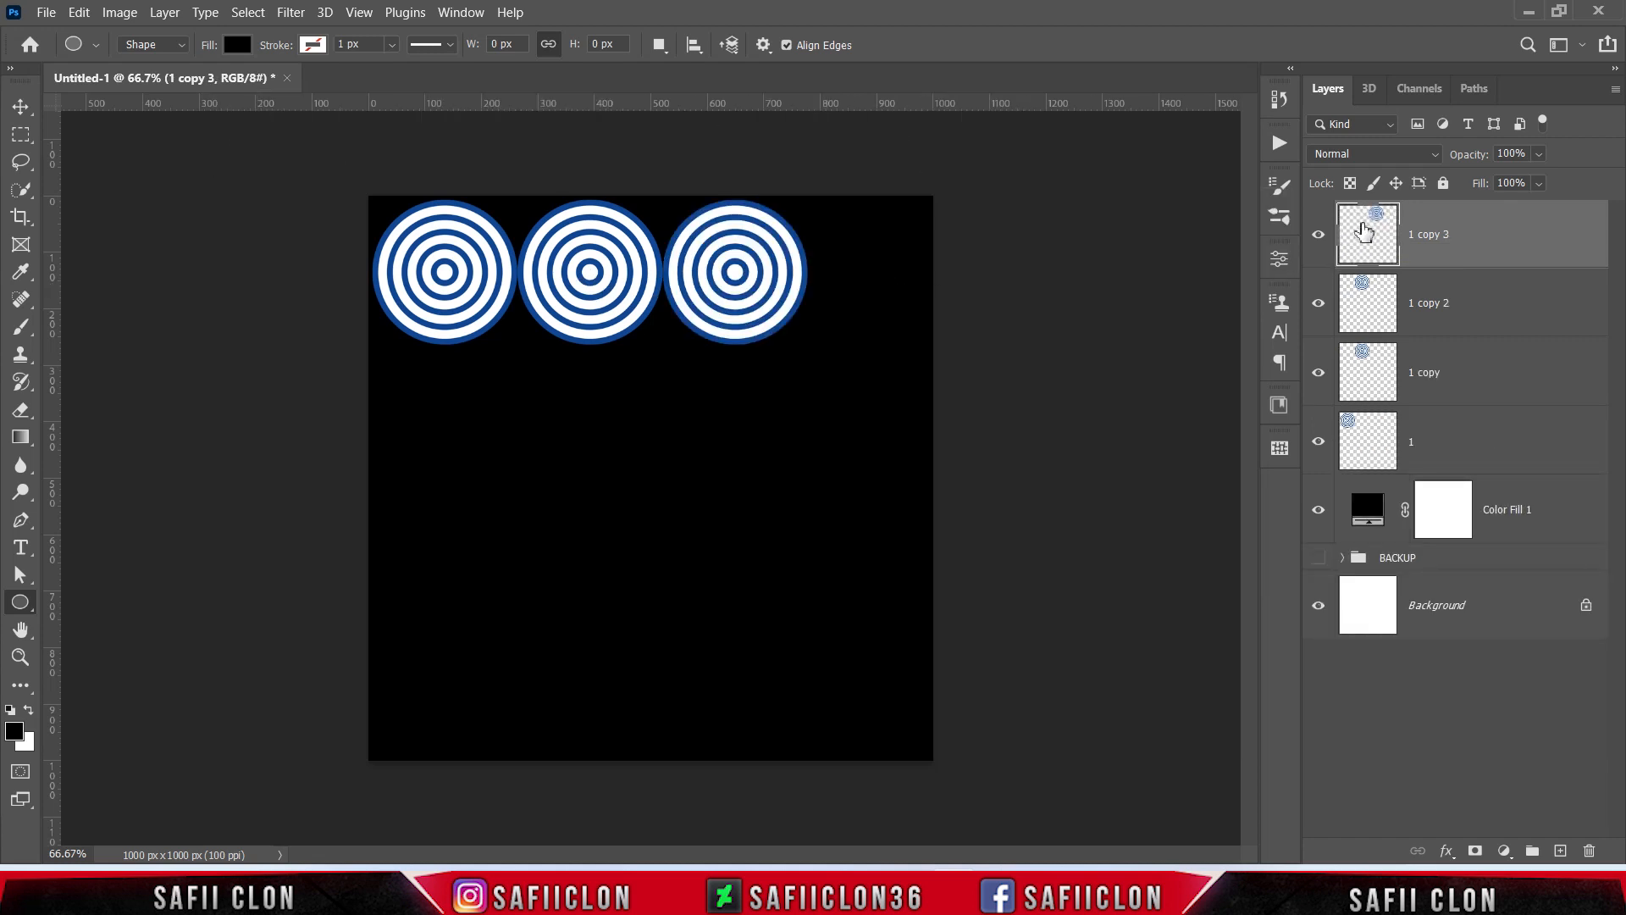
{"action": "key", "text": "ctrl+j"}
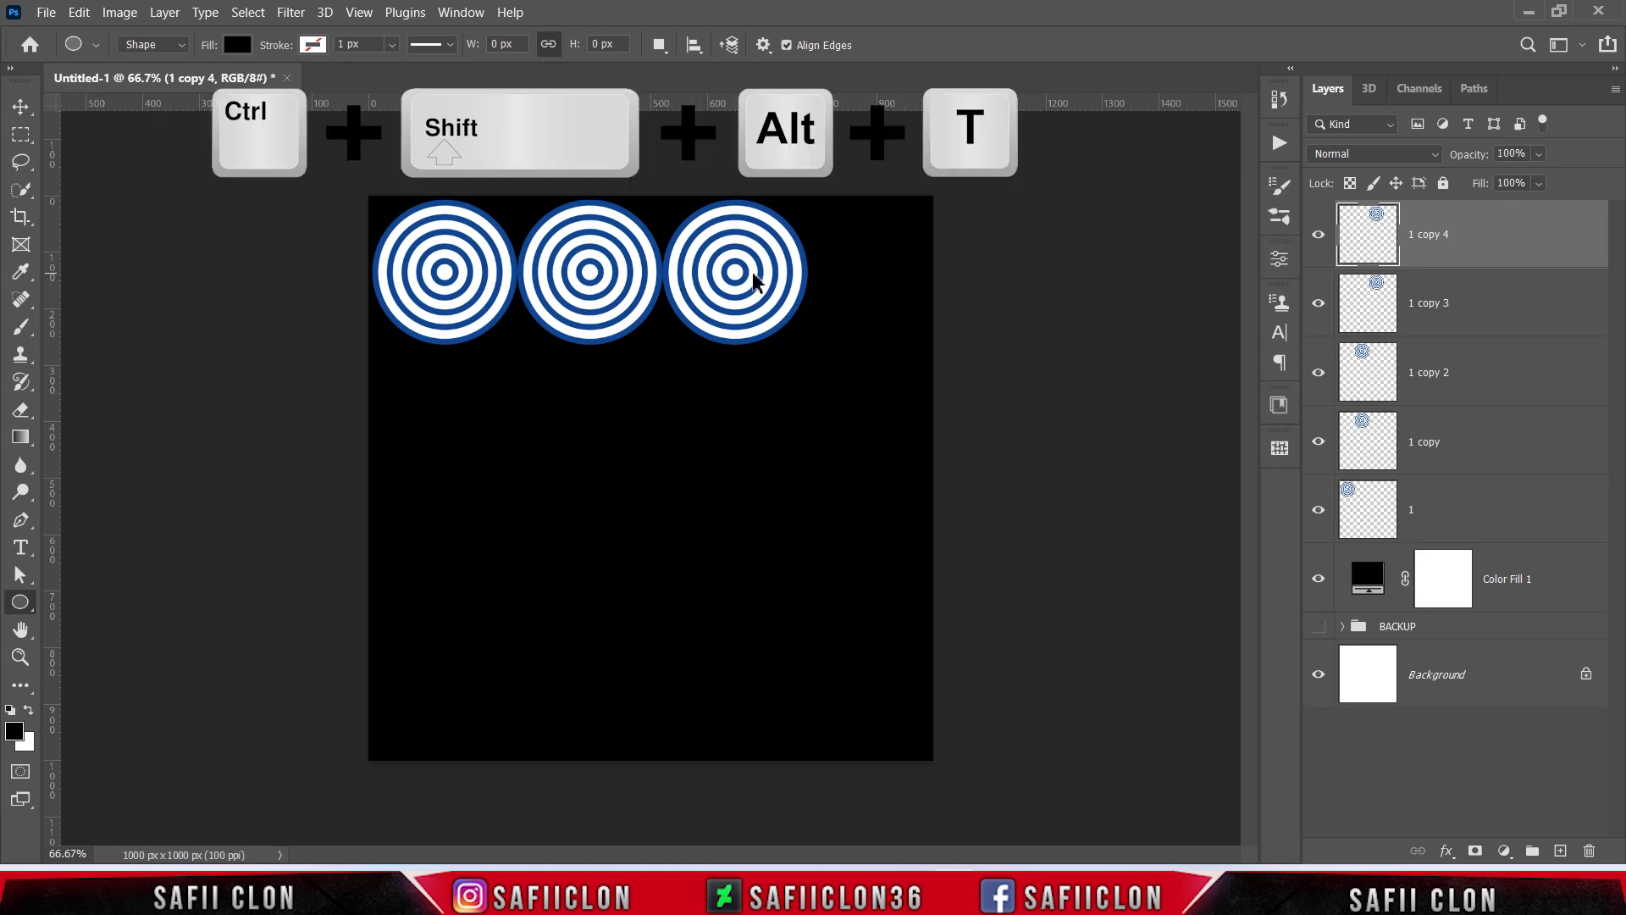
{"action": "key", "text": "ctrl+shift+alt+t"}
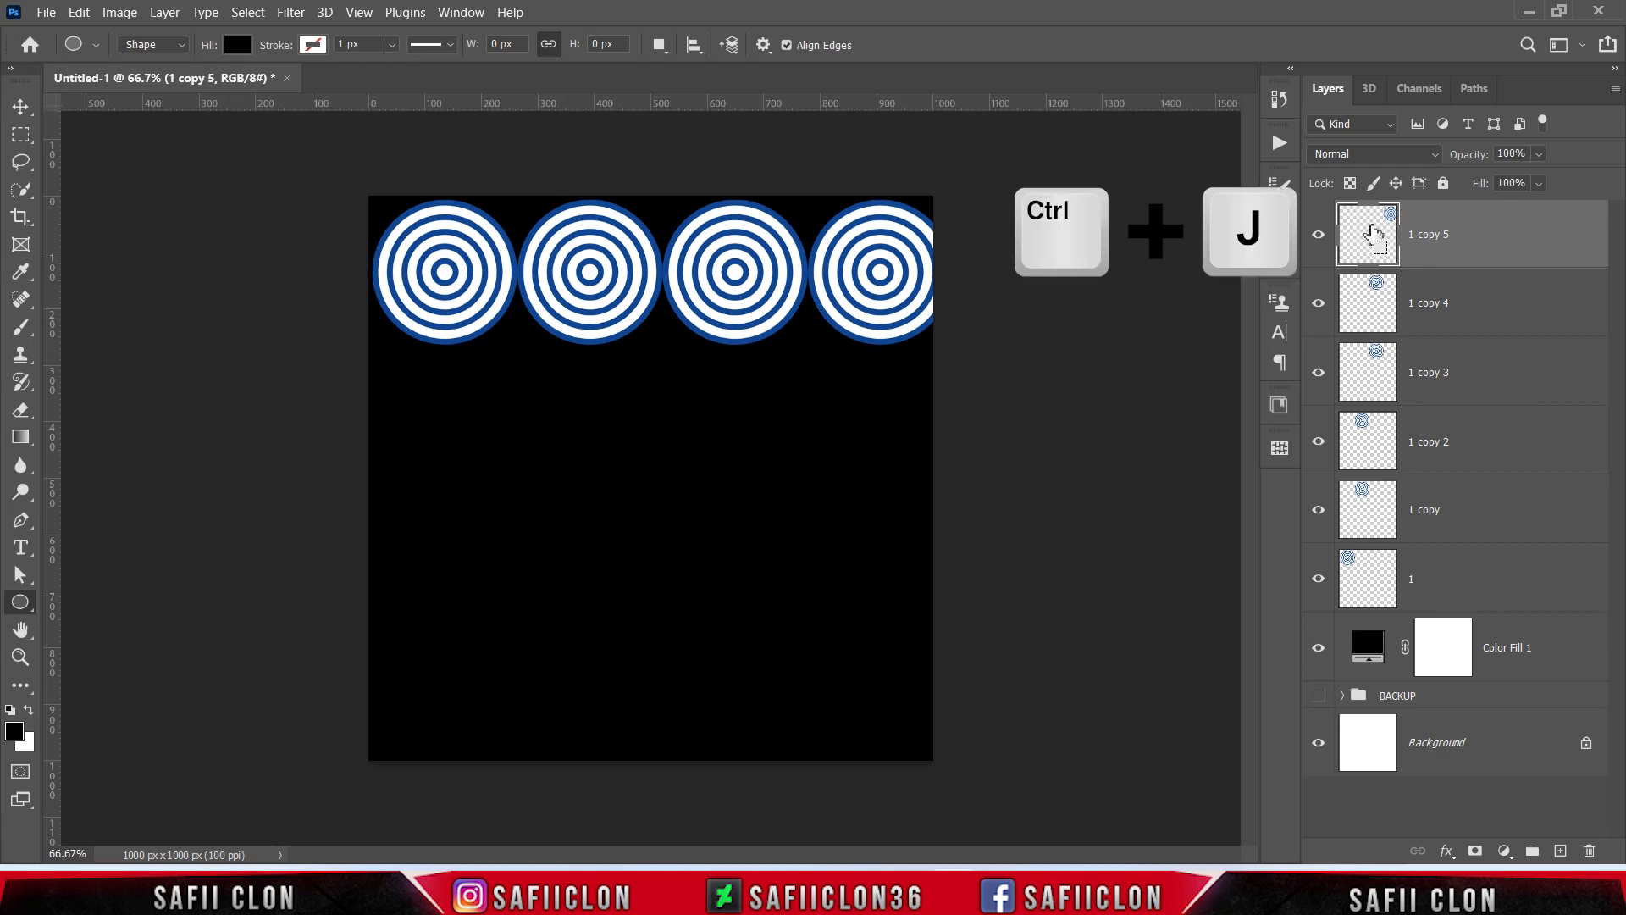
{"action": "key", "text": "ctrl+j"}
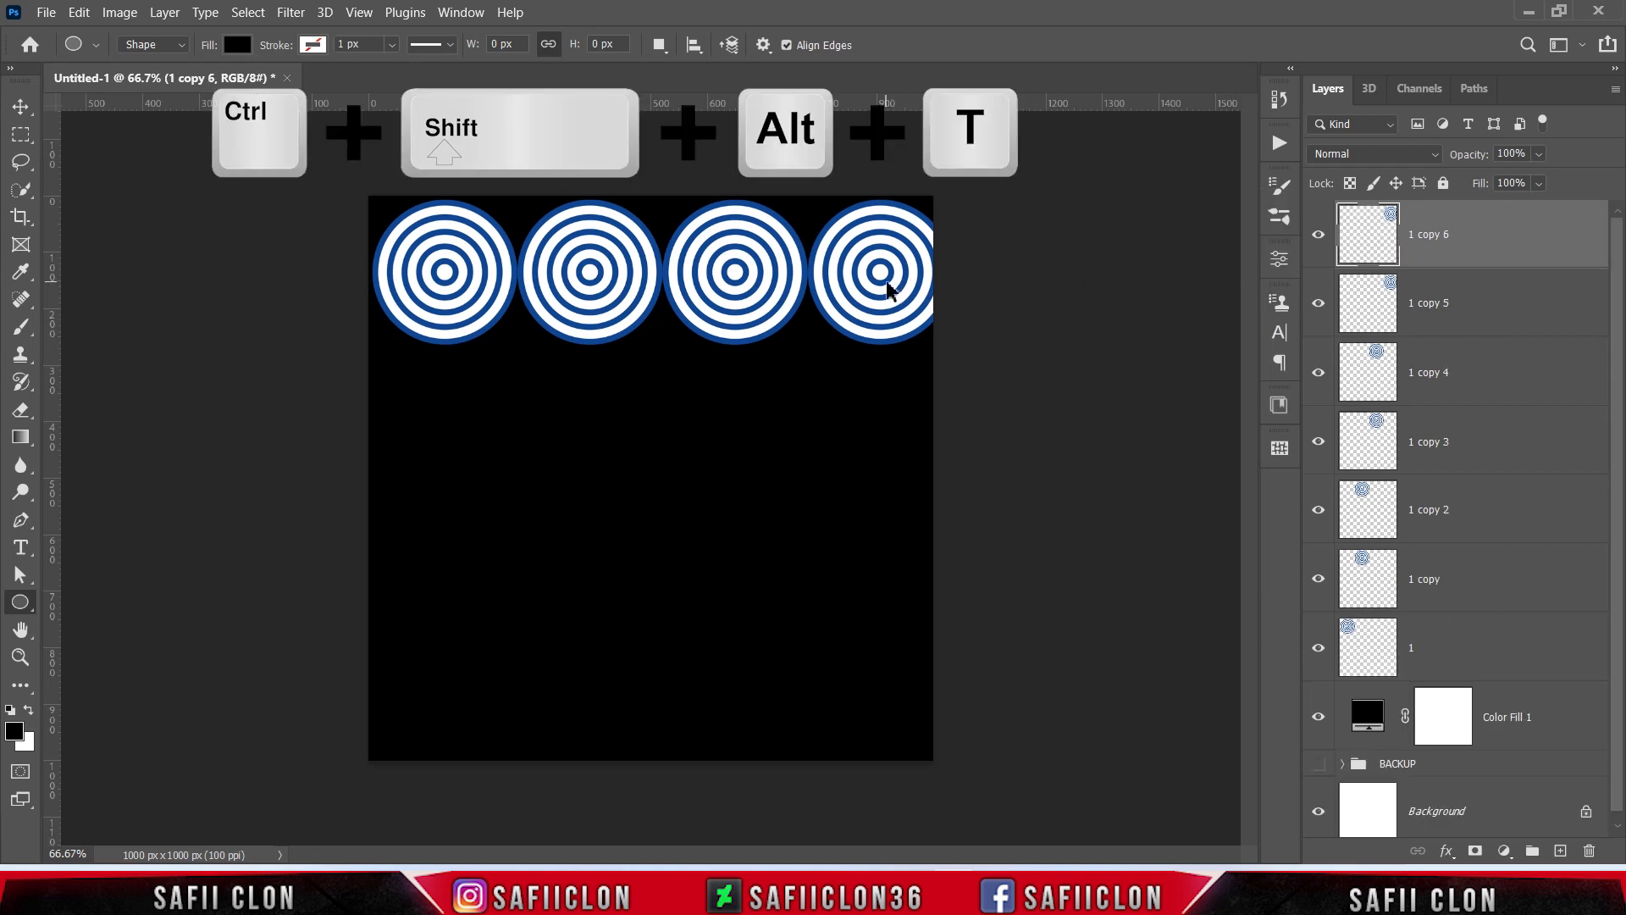
{"action": "key", "text": "ctrl+shift+alt+t"}
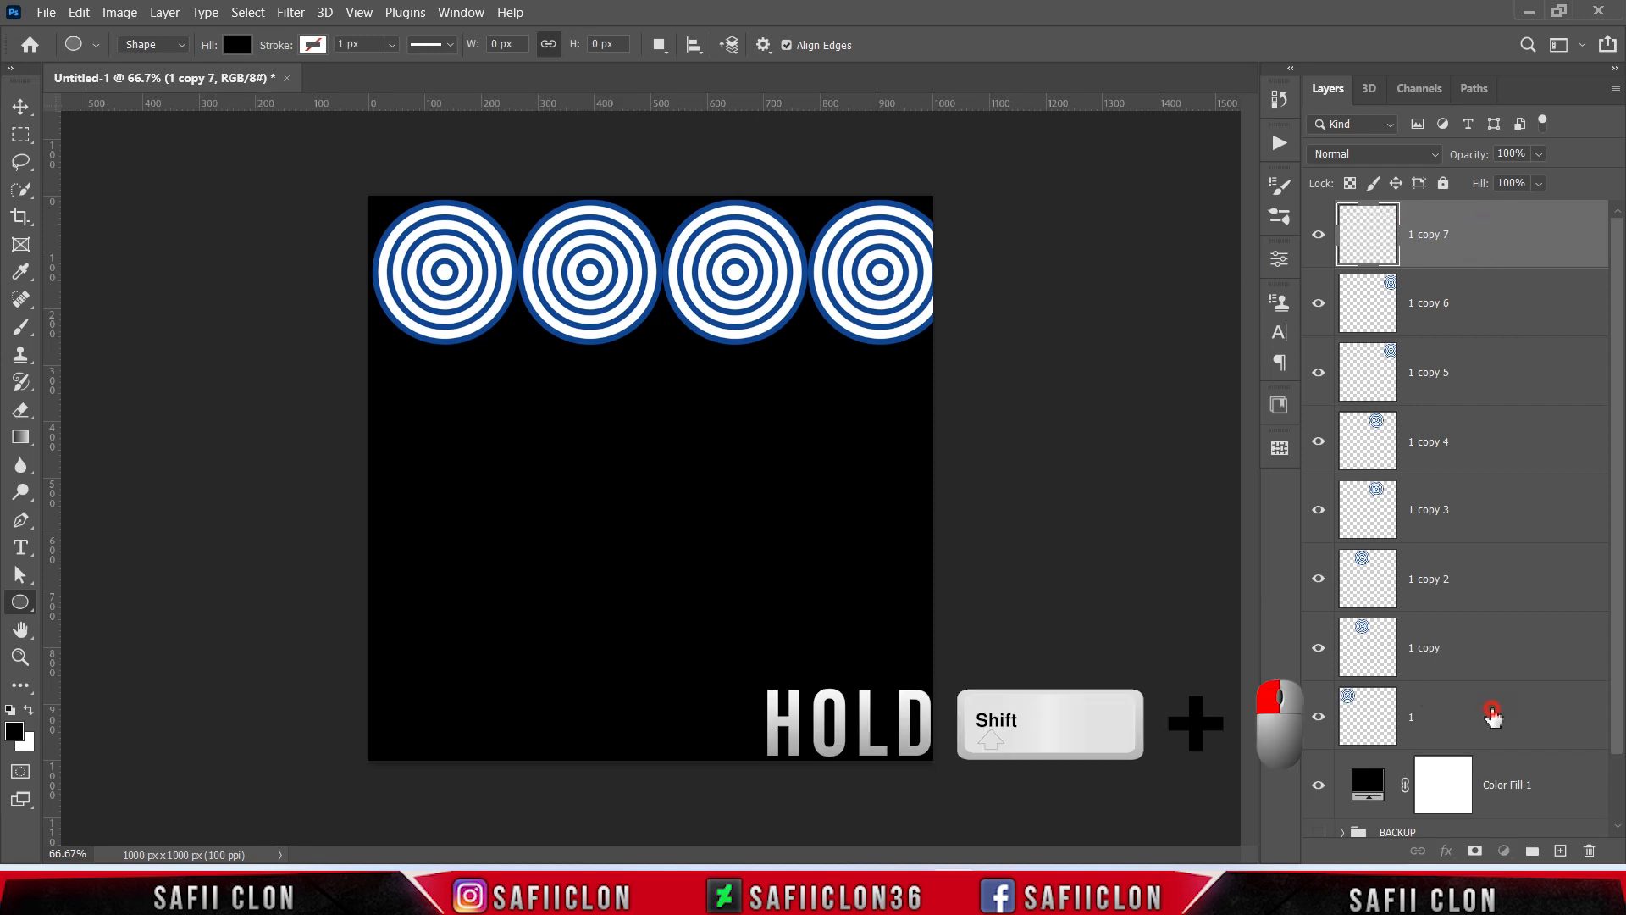
Scale all the ring layers together to about 96.5% from the upper-left corner, fitting four whole circles across the canvas
{"action": "left_click", "coordinate": [1492, 716], "text": "shift"}
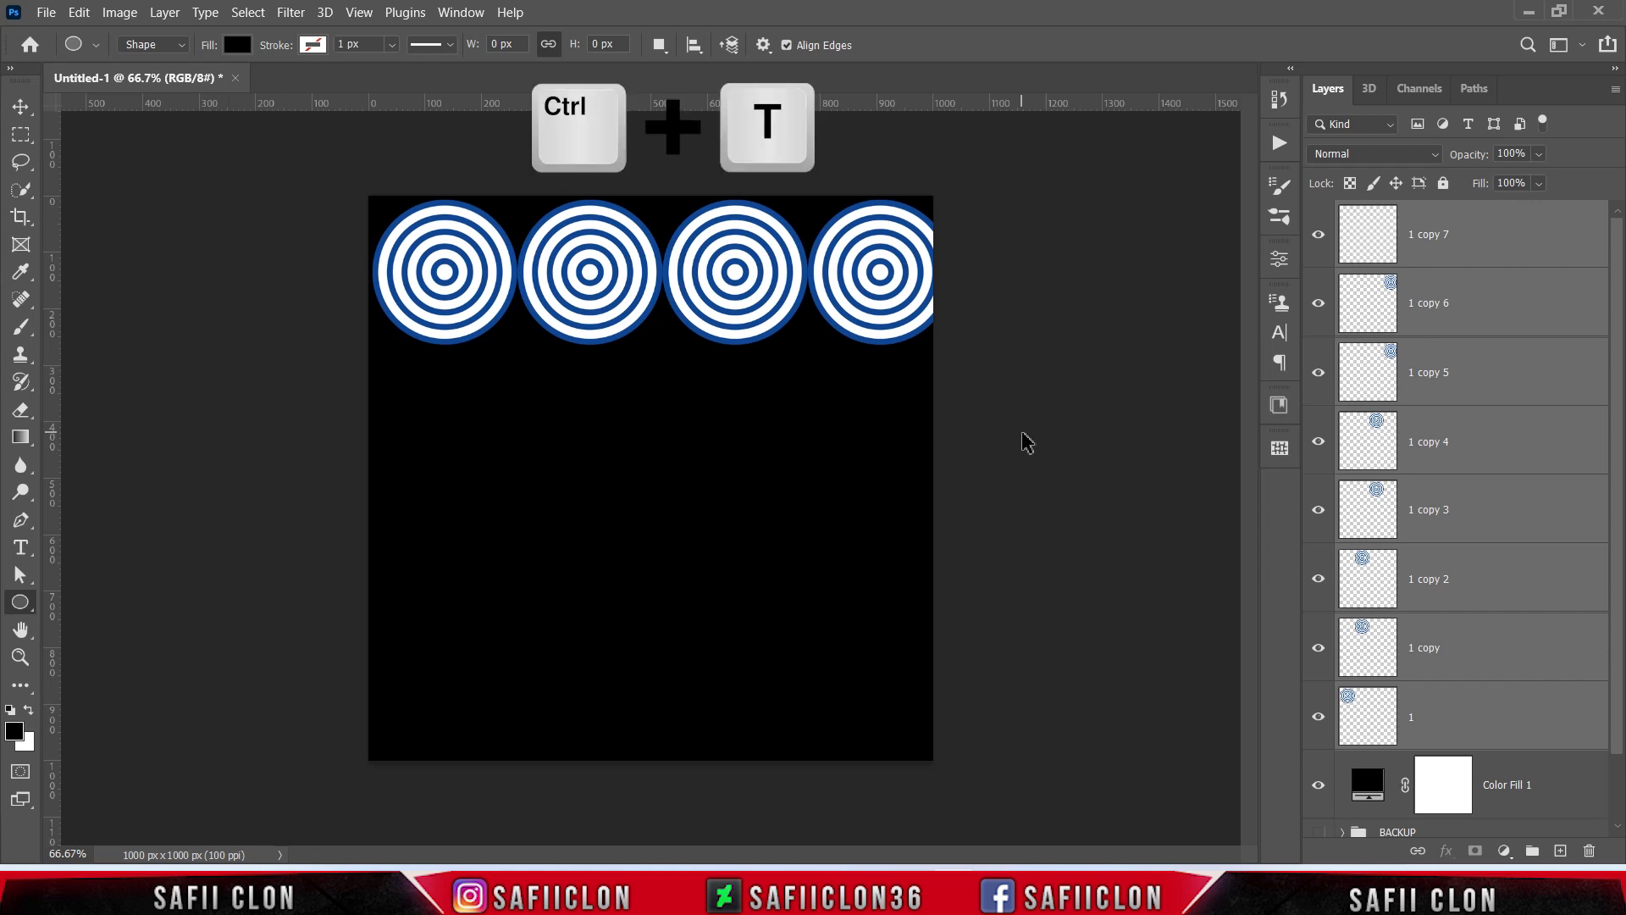
{"action": "key", "text": "ctrl+t"}
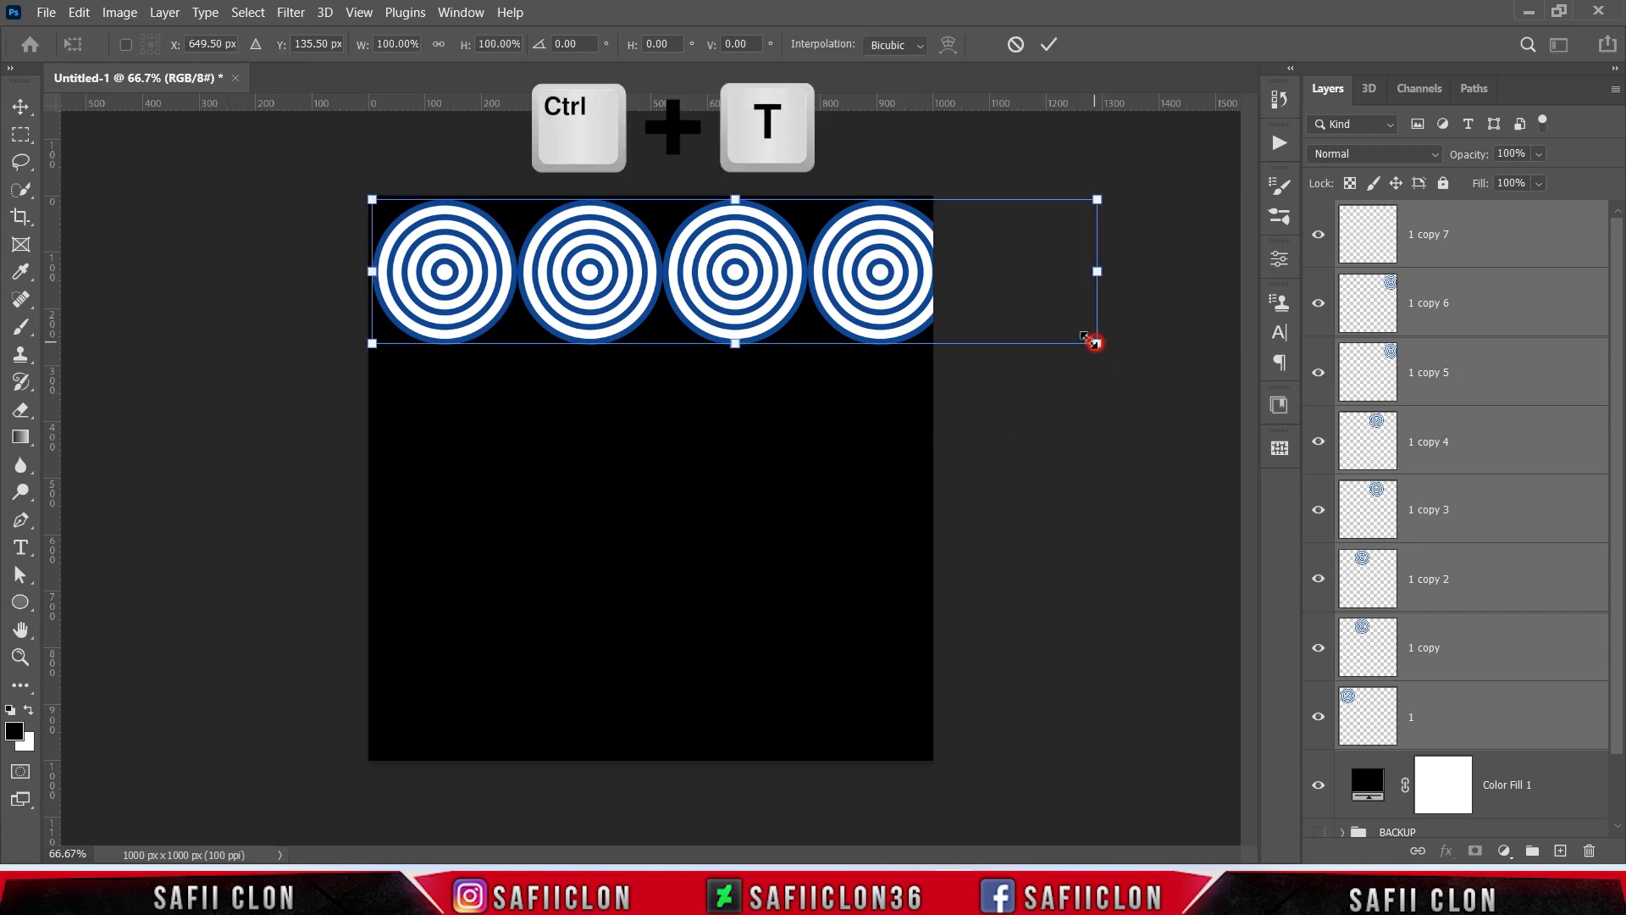
{"action": "left_click_drag", "start_coordinate": [1095, 343], "coordinate": [1071, 337]}
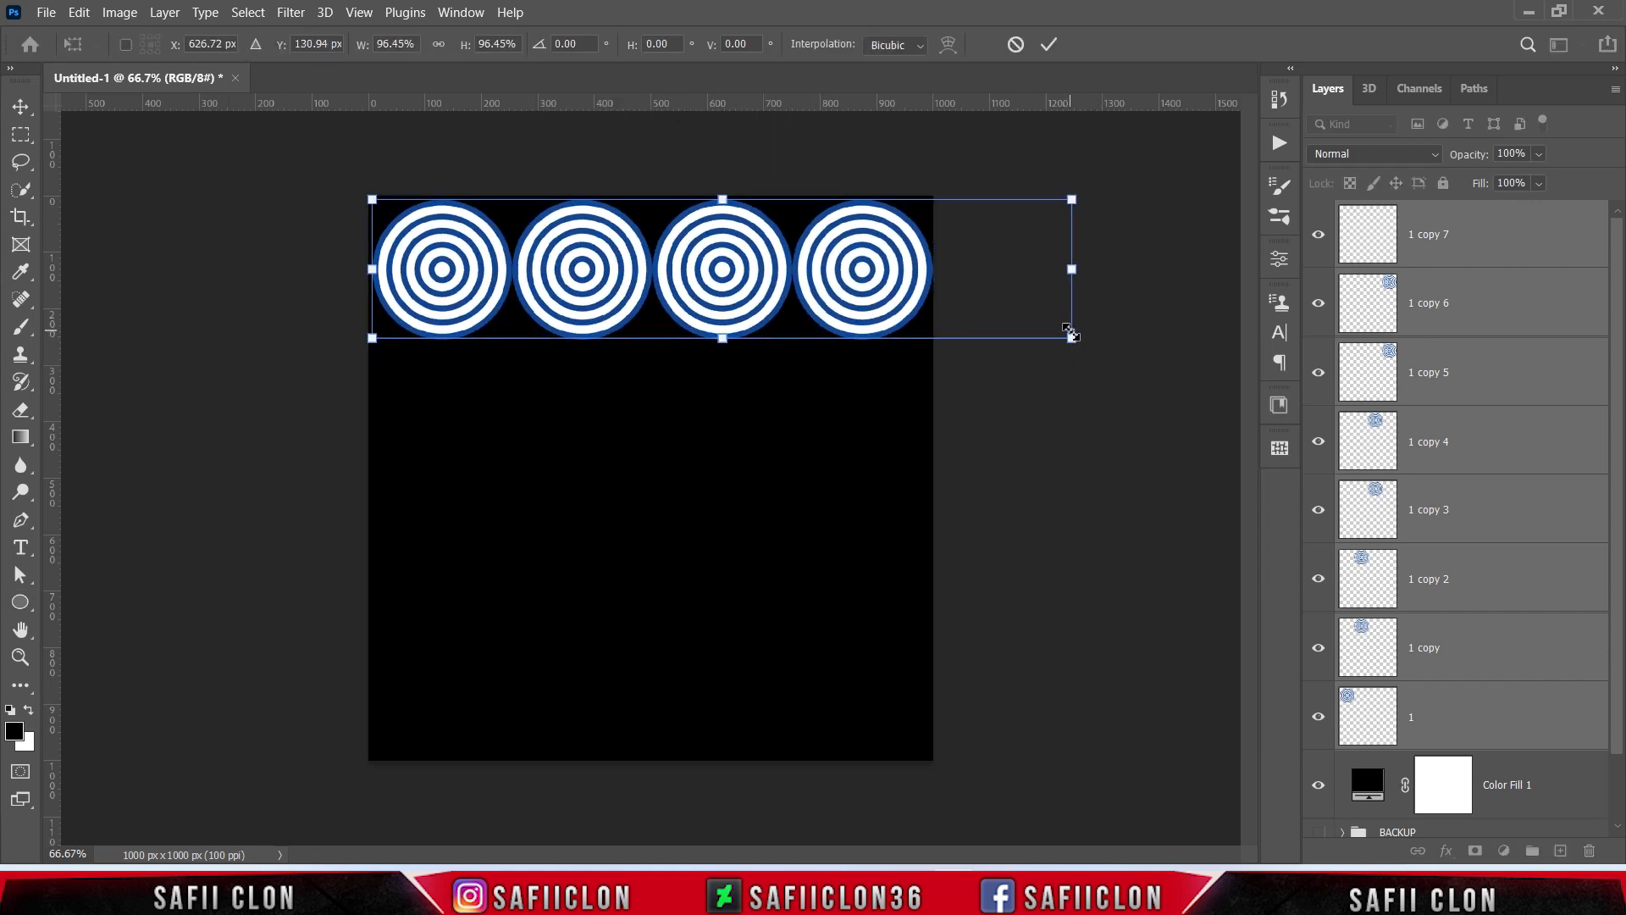
{"action": "left_click", "coordinate": [1049, 45]}
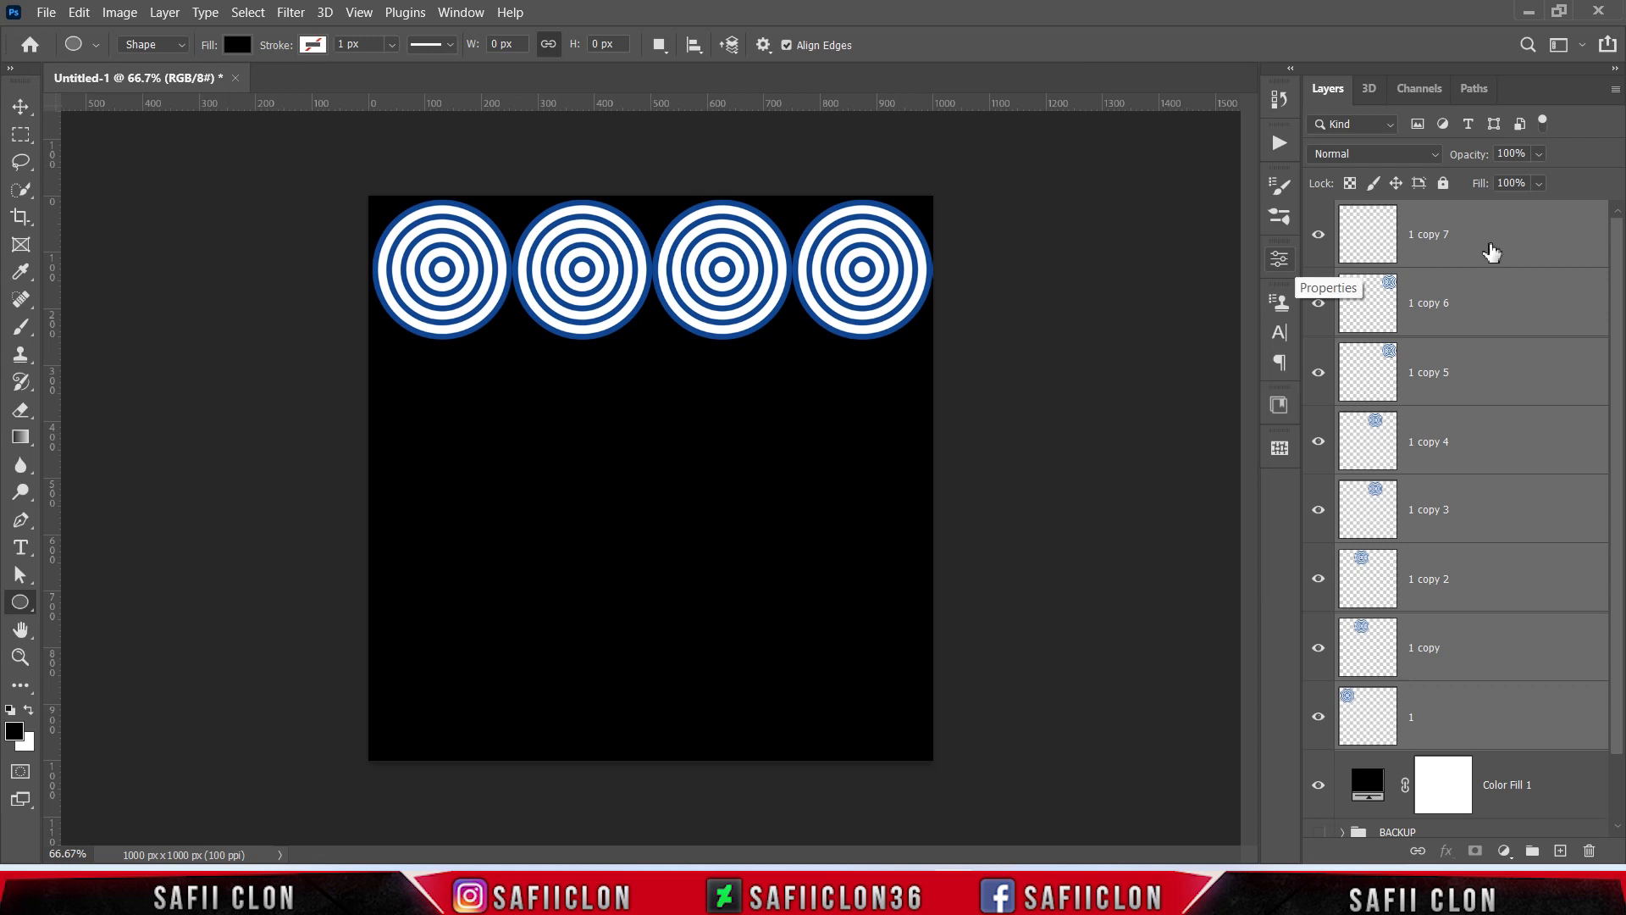
Group all the ring layers under the default group name and toggle the group's visibility to check it, leaving it visible
{"action": "right_click", "coordinate": [1487, 240]}
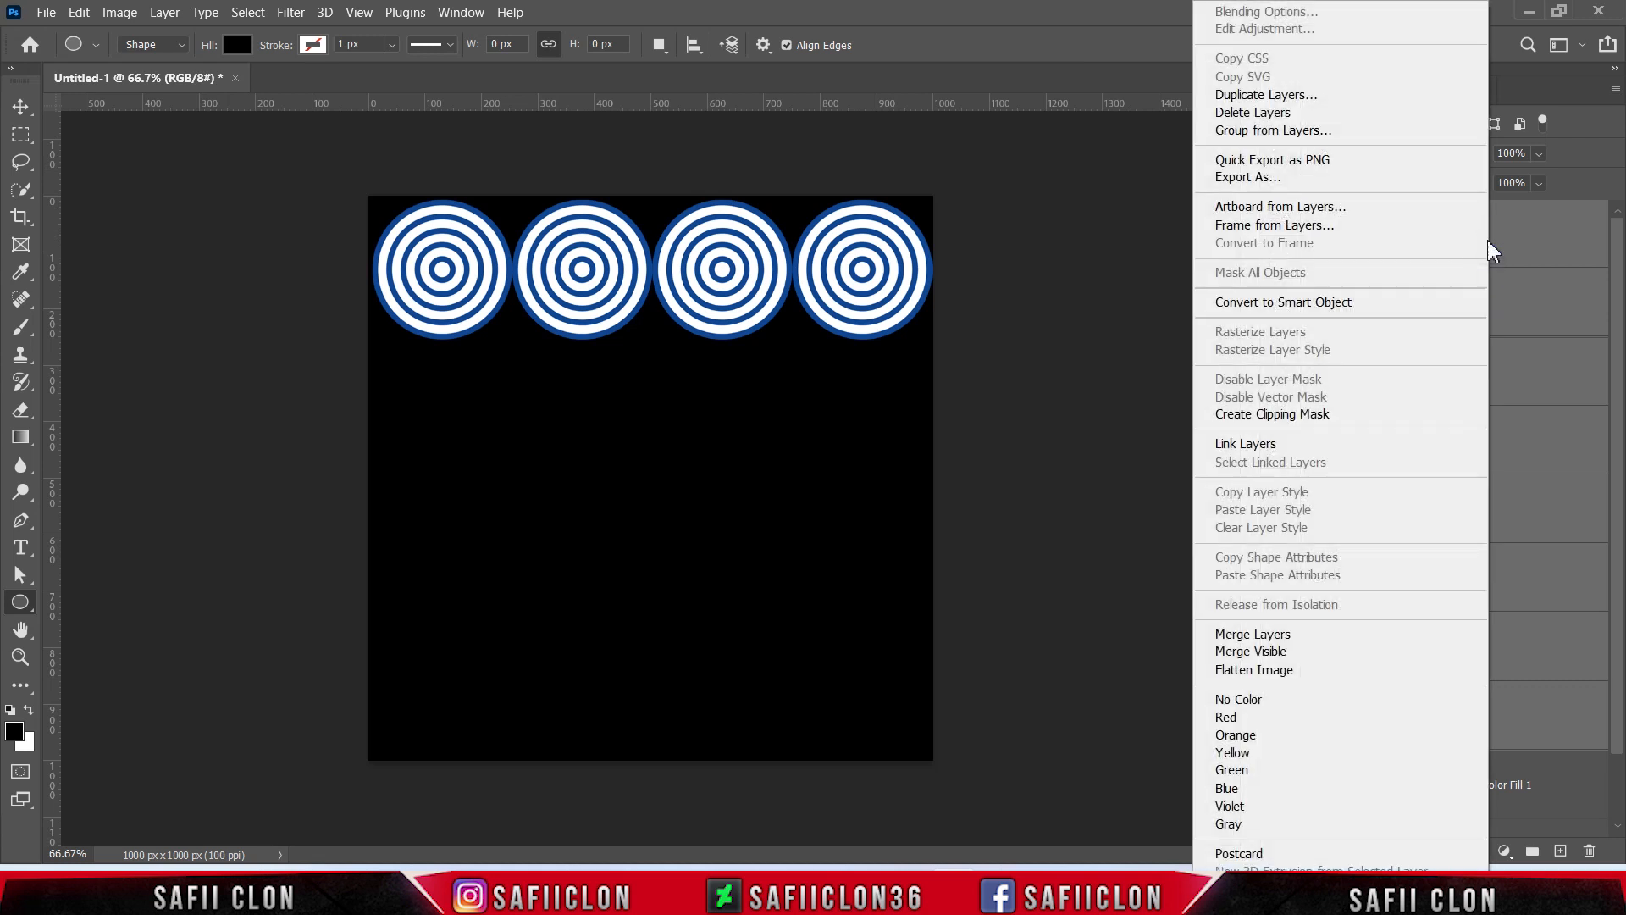
{"action": "left_click", "coordinate": [1265, 131]}
{"action": "left_click", "coordinate": [982, 269]}
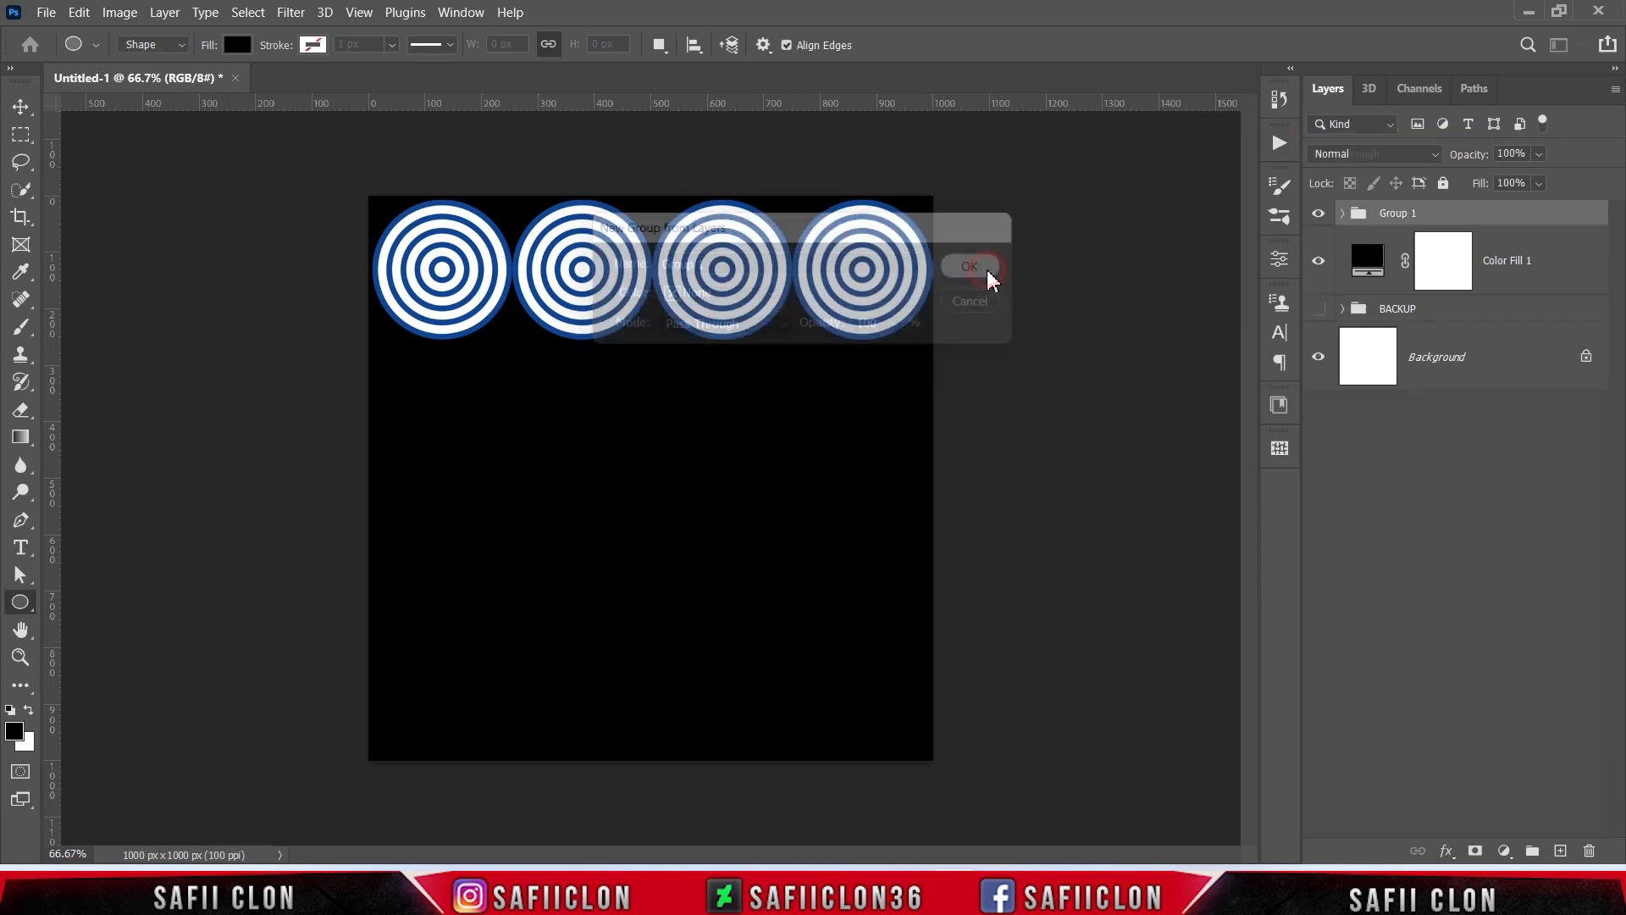
{"action": "left_click", "coordinate": [1321, 215]}
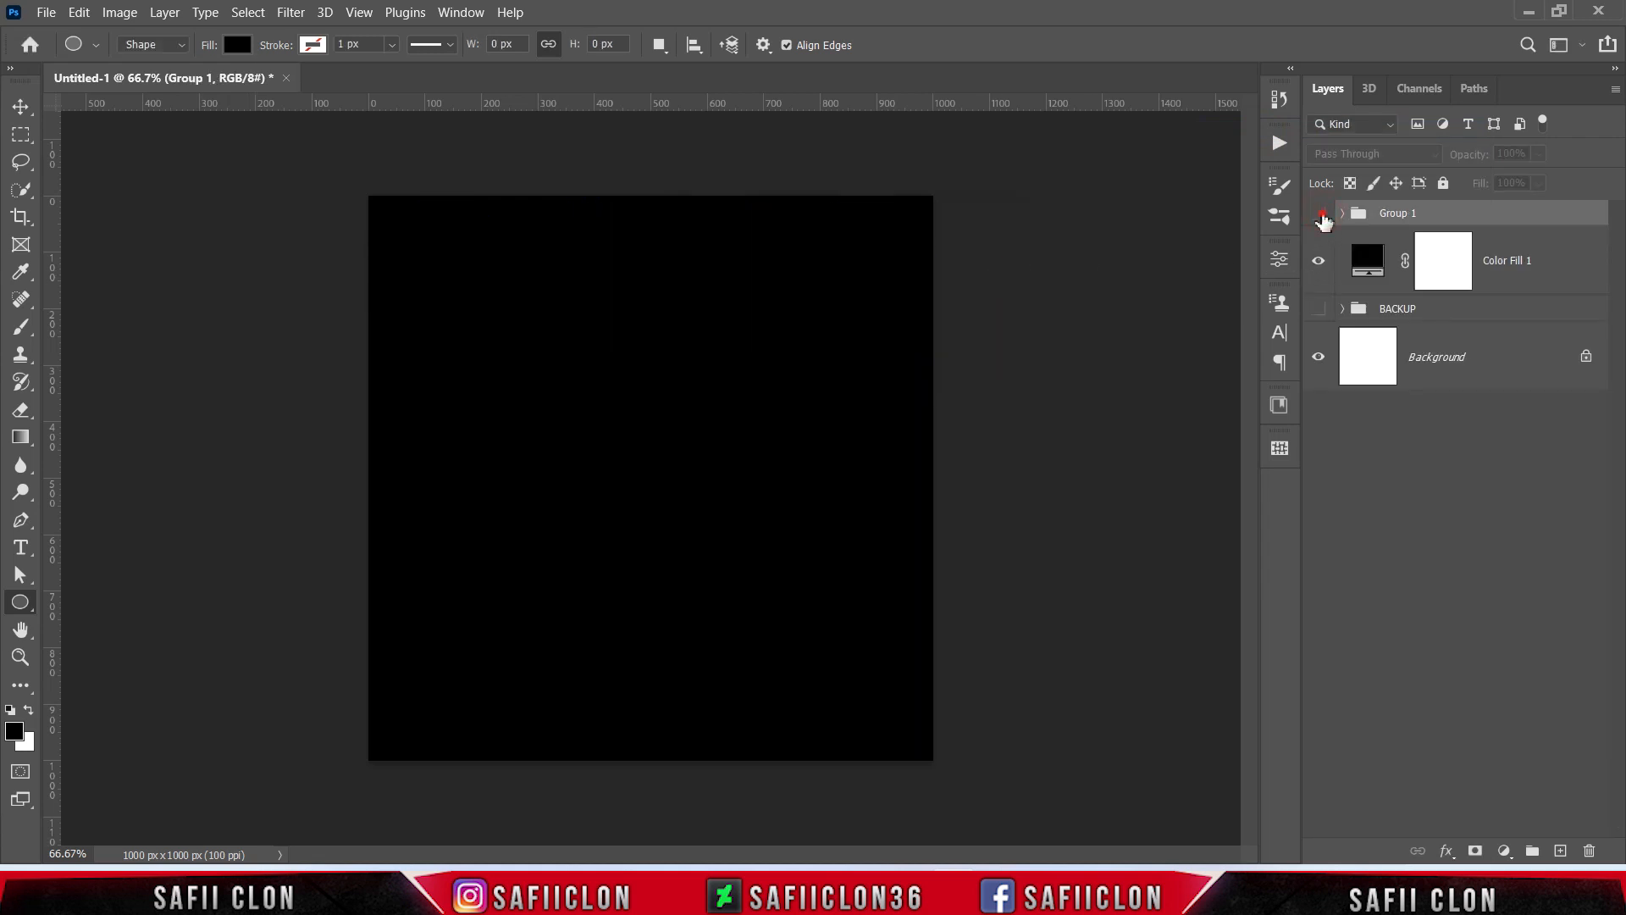
{"action": "left_click", "coordinate": [1320, 215]}
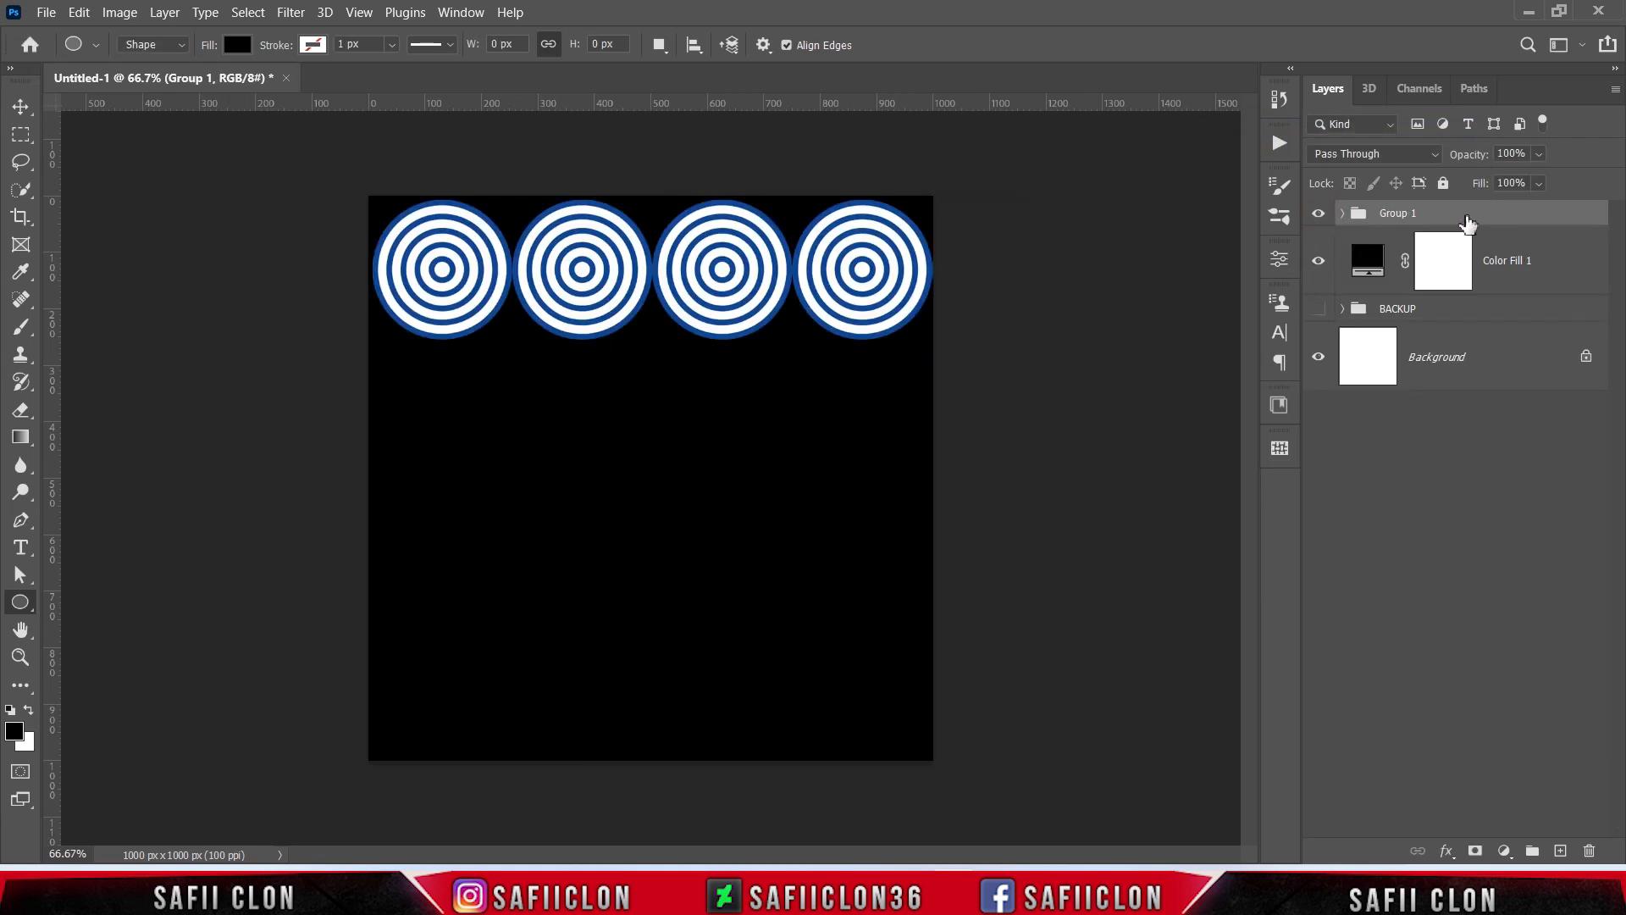
Duplicate the circle row group and offset the copy half a circle sideways and slightly down, at about X 501 px, Y 174 px
{"action": "right_click", "coordinate": [1467, 223]}
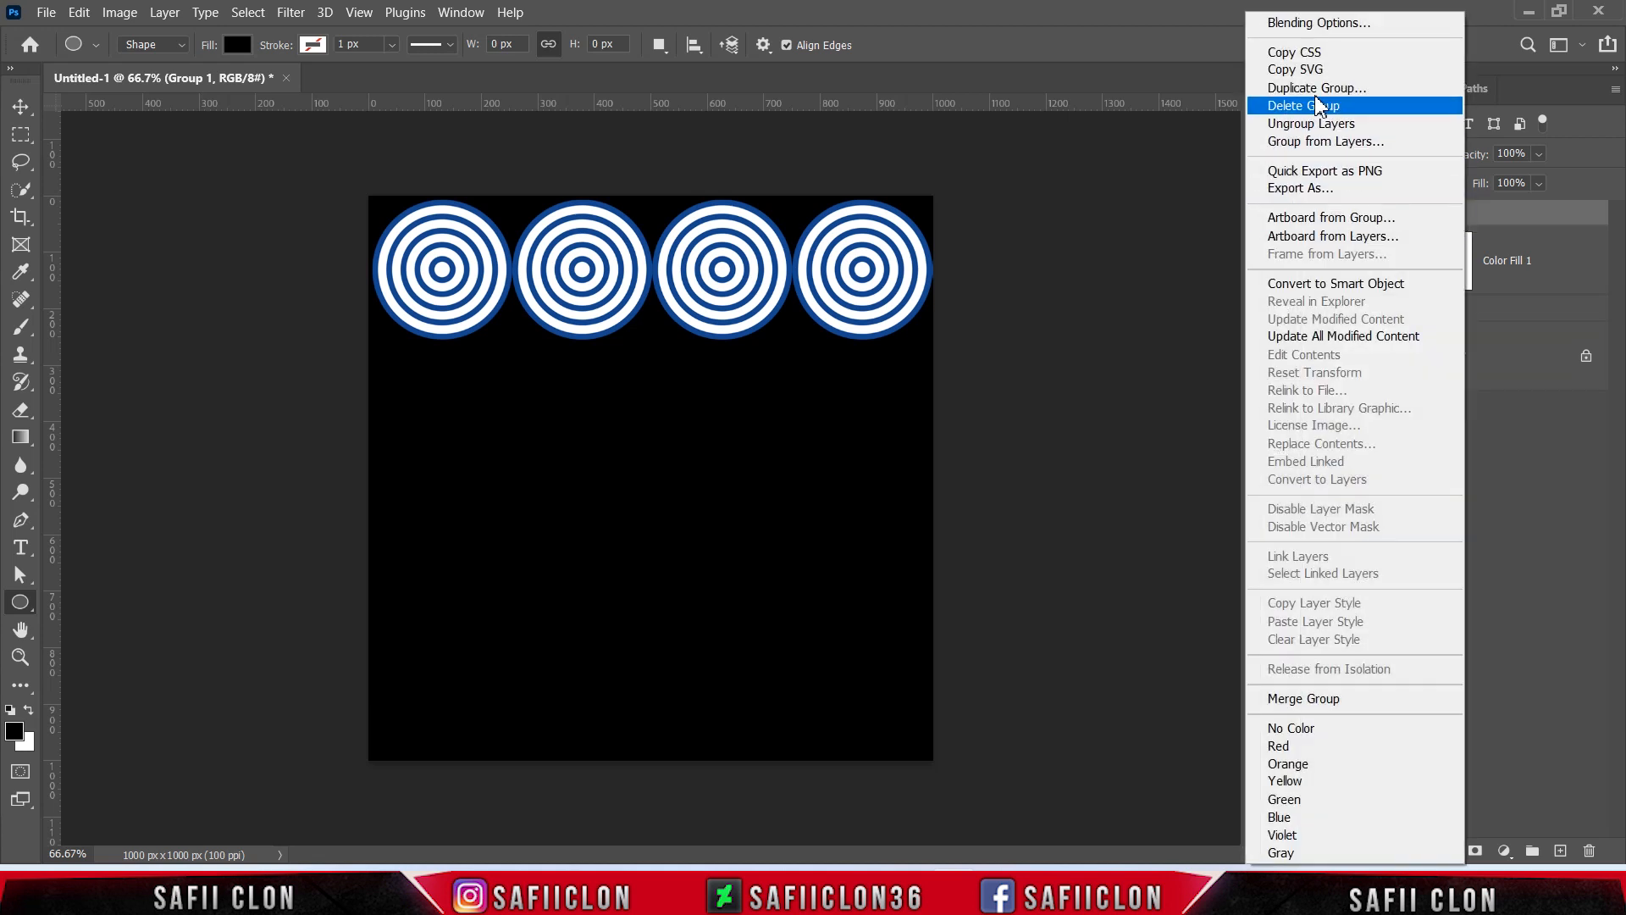
{"action": "left_click", "coordinate": [1293, 89]}
{"action": "left_click", "coordinate": [1264, 271]}
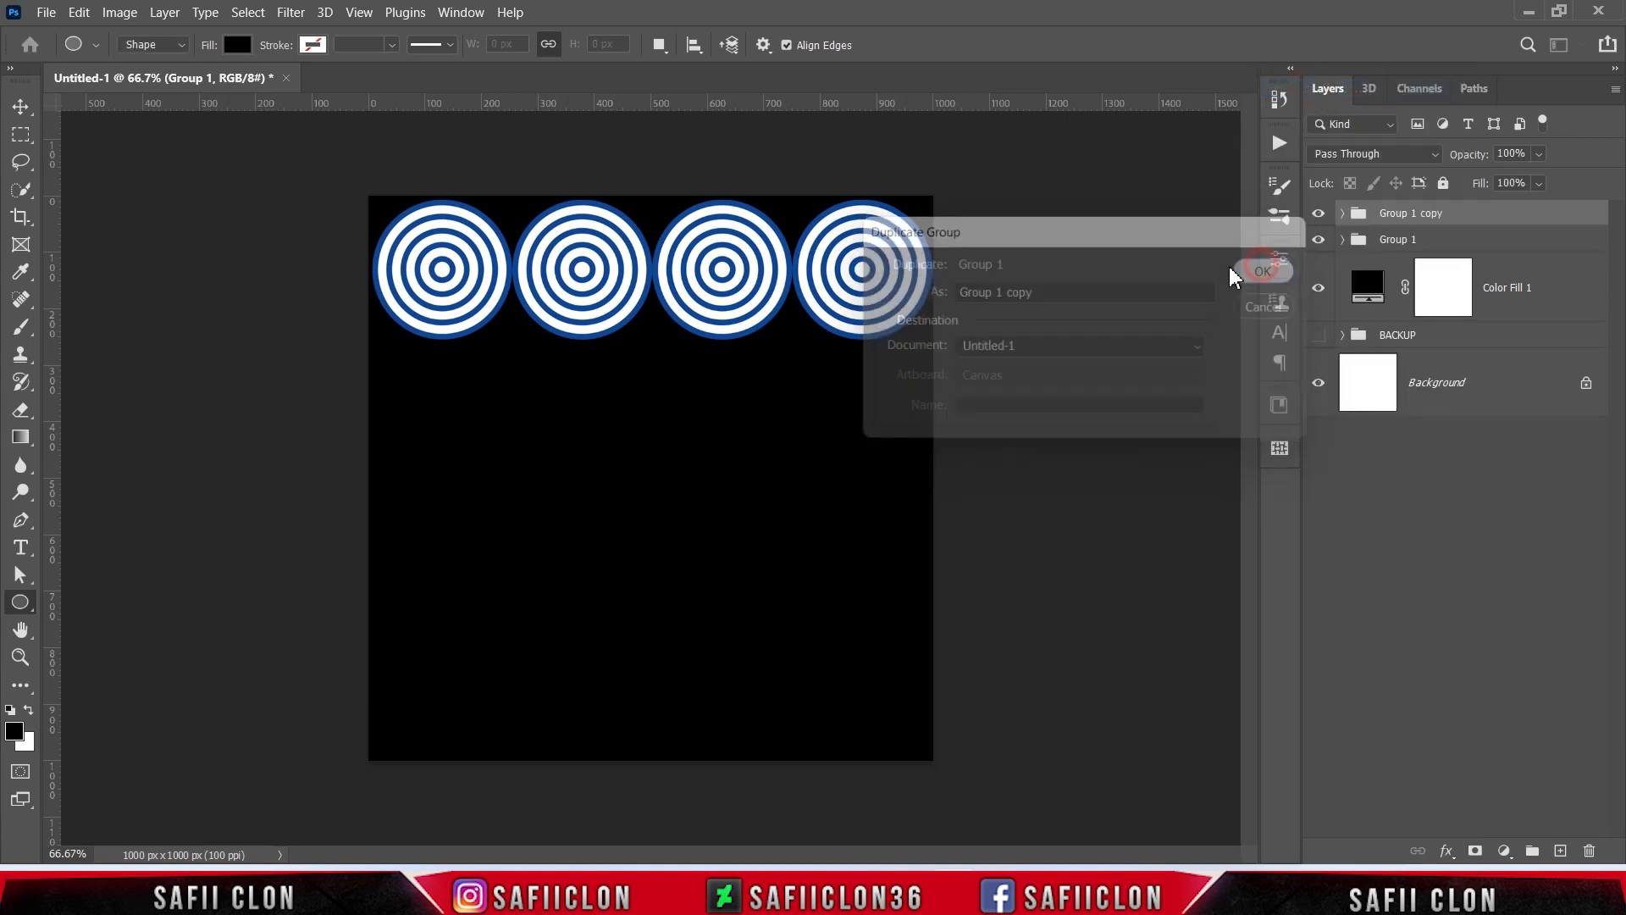
{"action": "key", "text": "ctrl+t"}
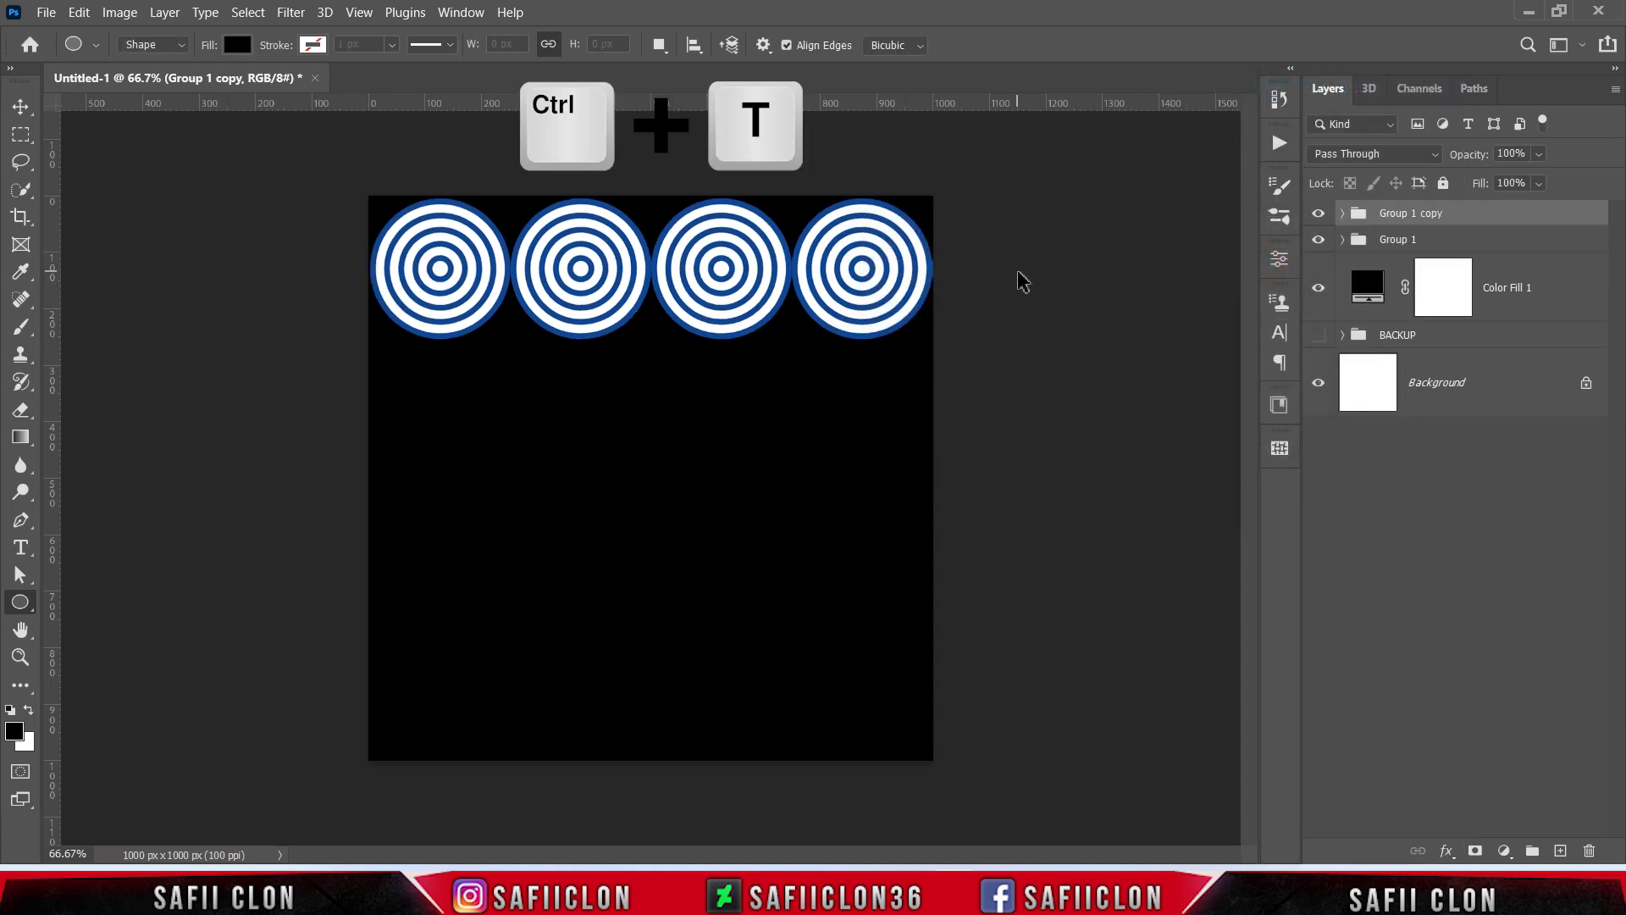
{"action": "left_click_drag", "start_coordinate": [885, 267], "coordinate": [802, 297]}
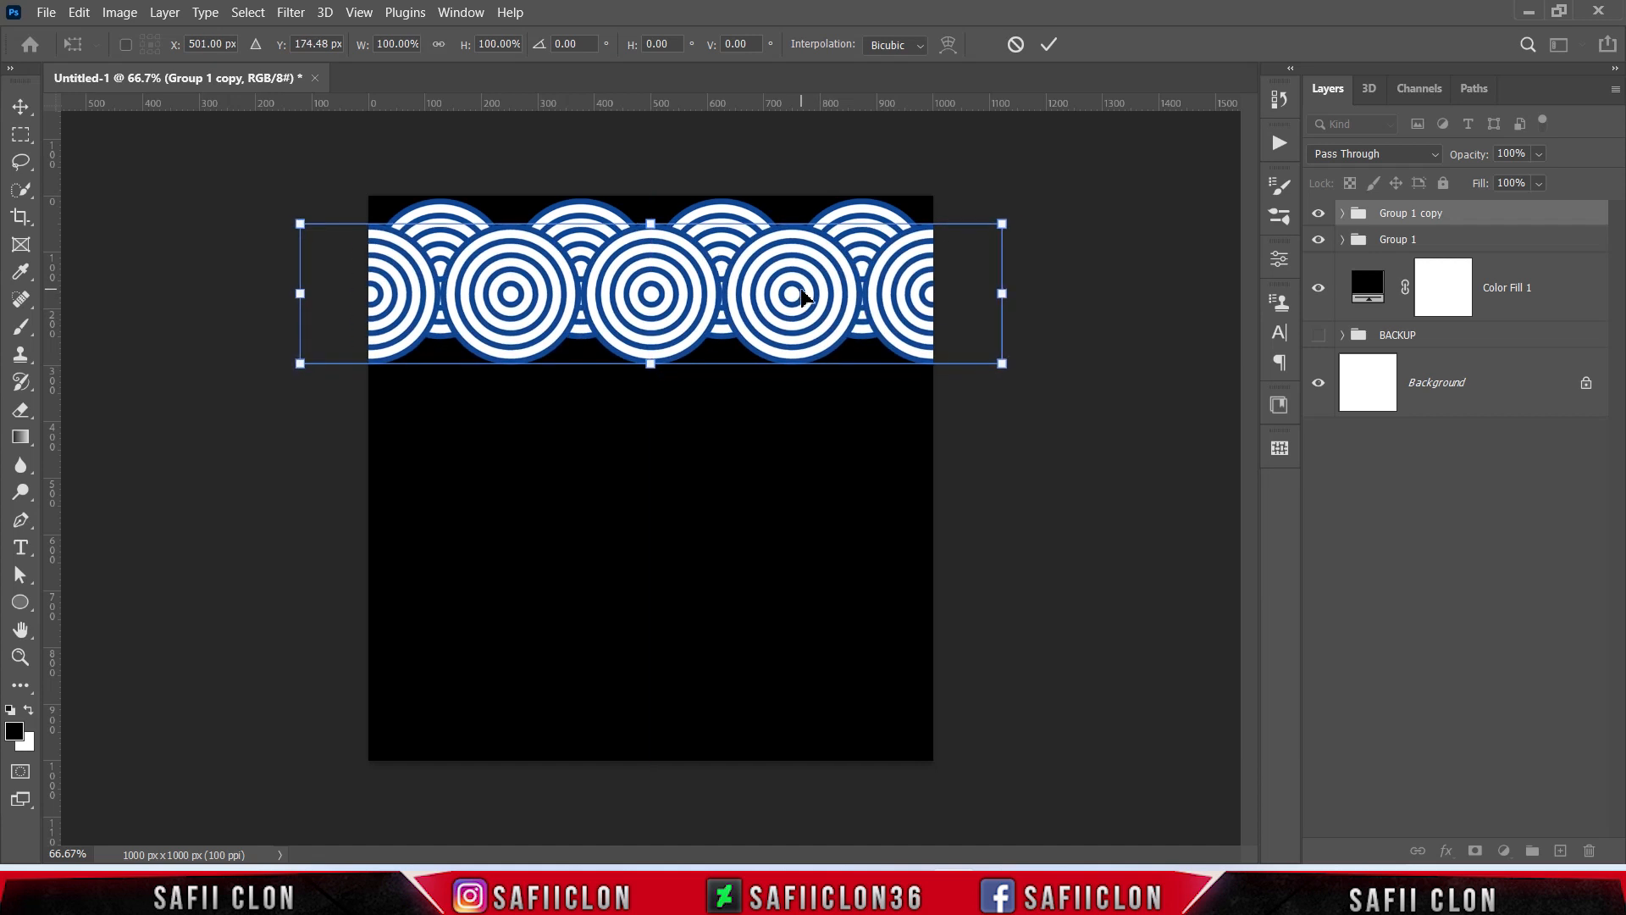
{"action": "left_click", "coordinate": [1048, 44]}
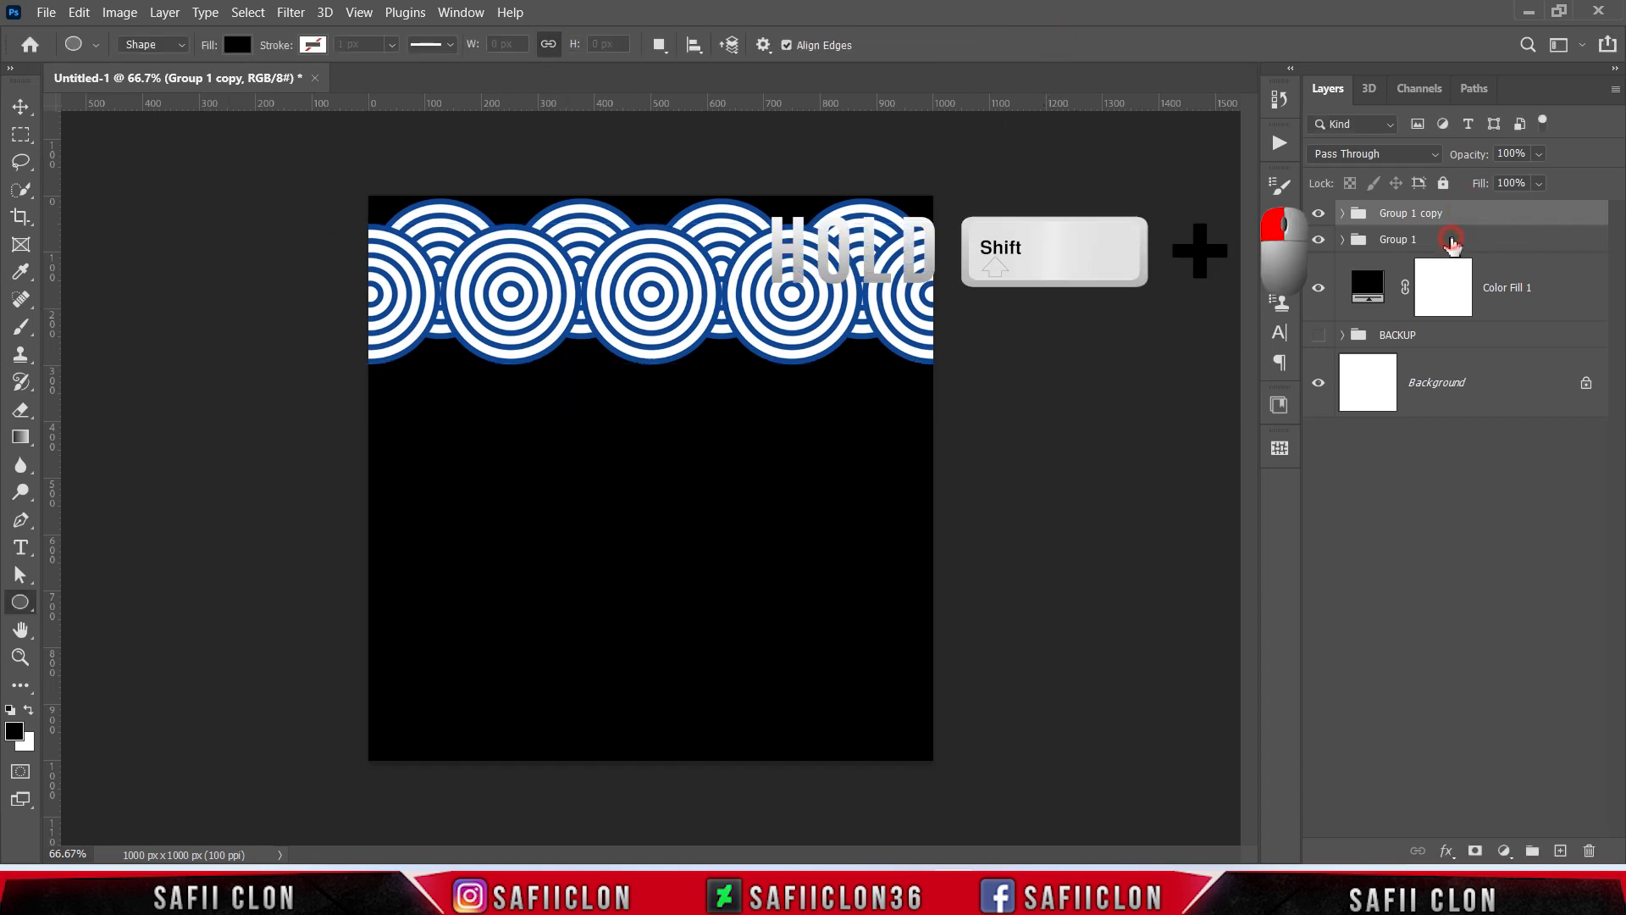
Duplicate both circle row groups together and move the copies straight down to about Y 251 px, overlapping the original rows
{"action": "left_click", "coordinate": [1453, 243], "text": "shift"}
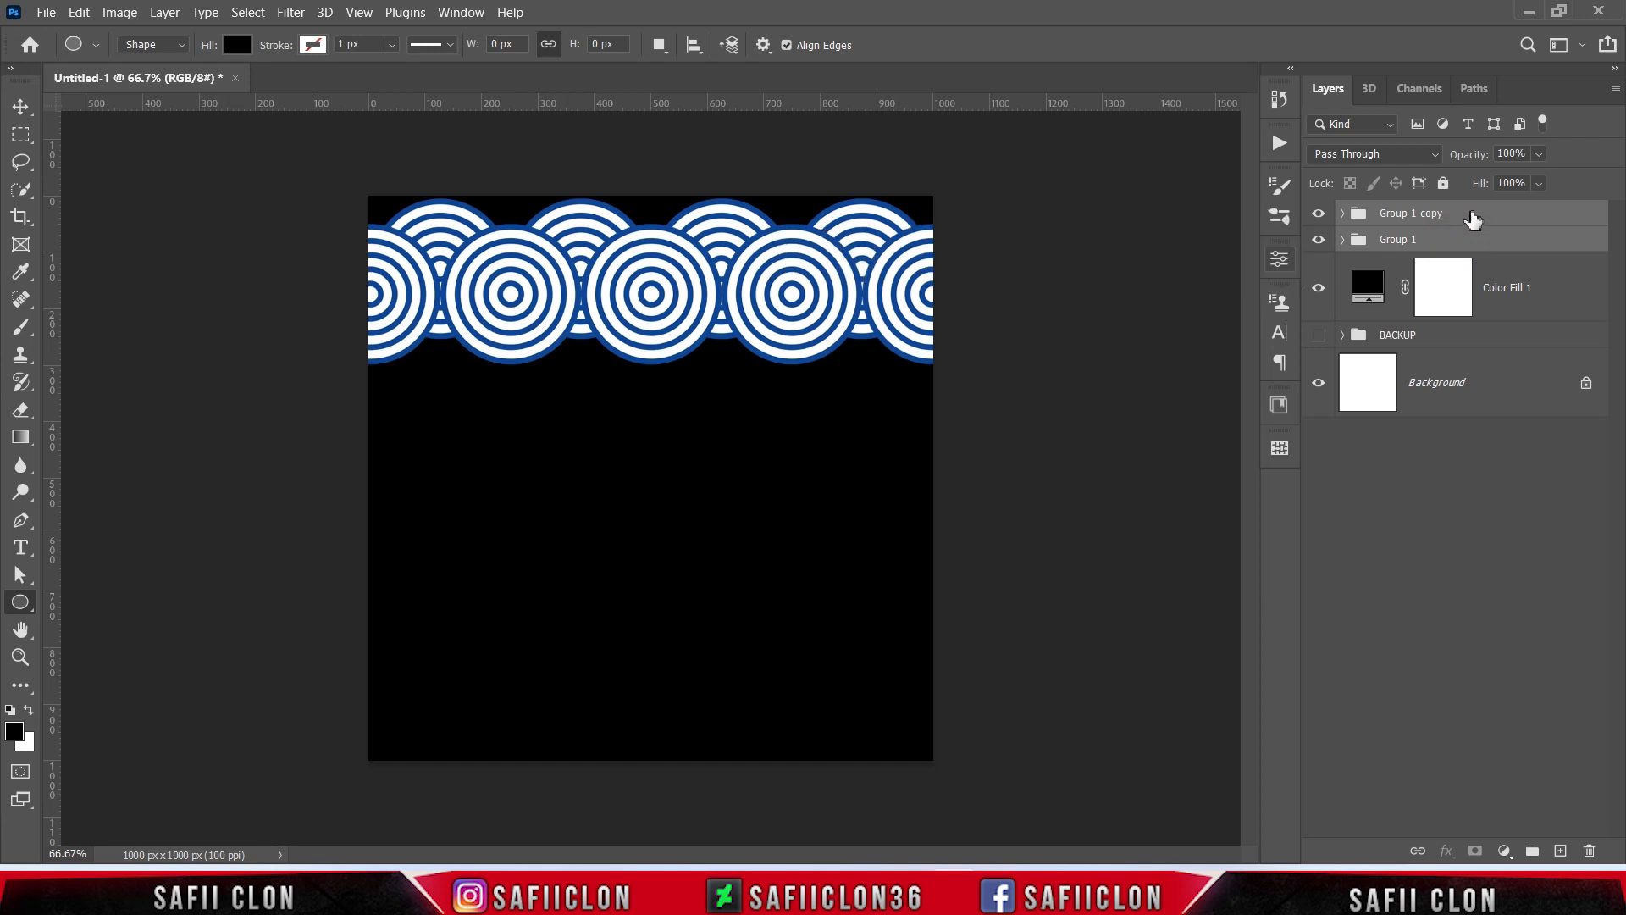
{"action": "right_click", "coordinate": [1474, 221]}
{"action": "left_click", "coordinate": [1345, 88]}
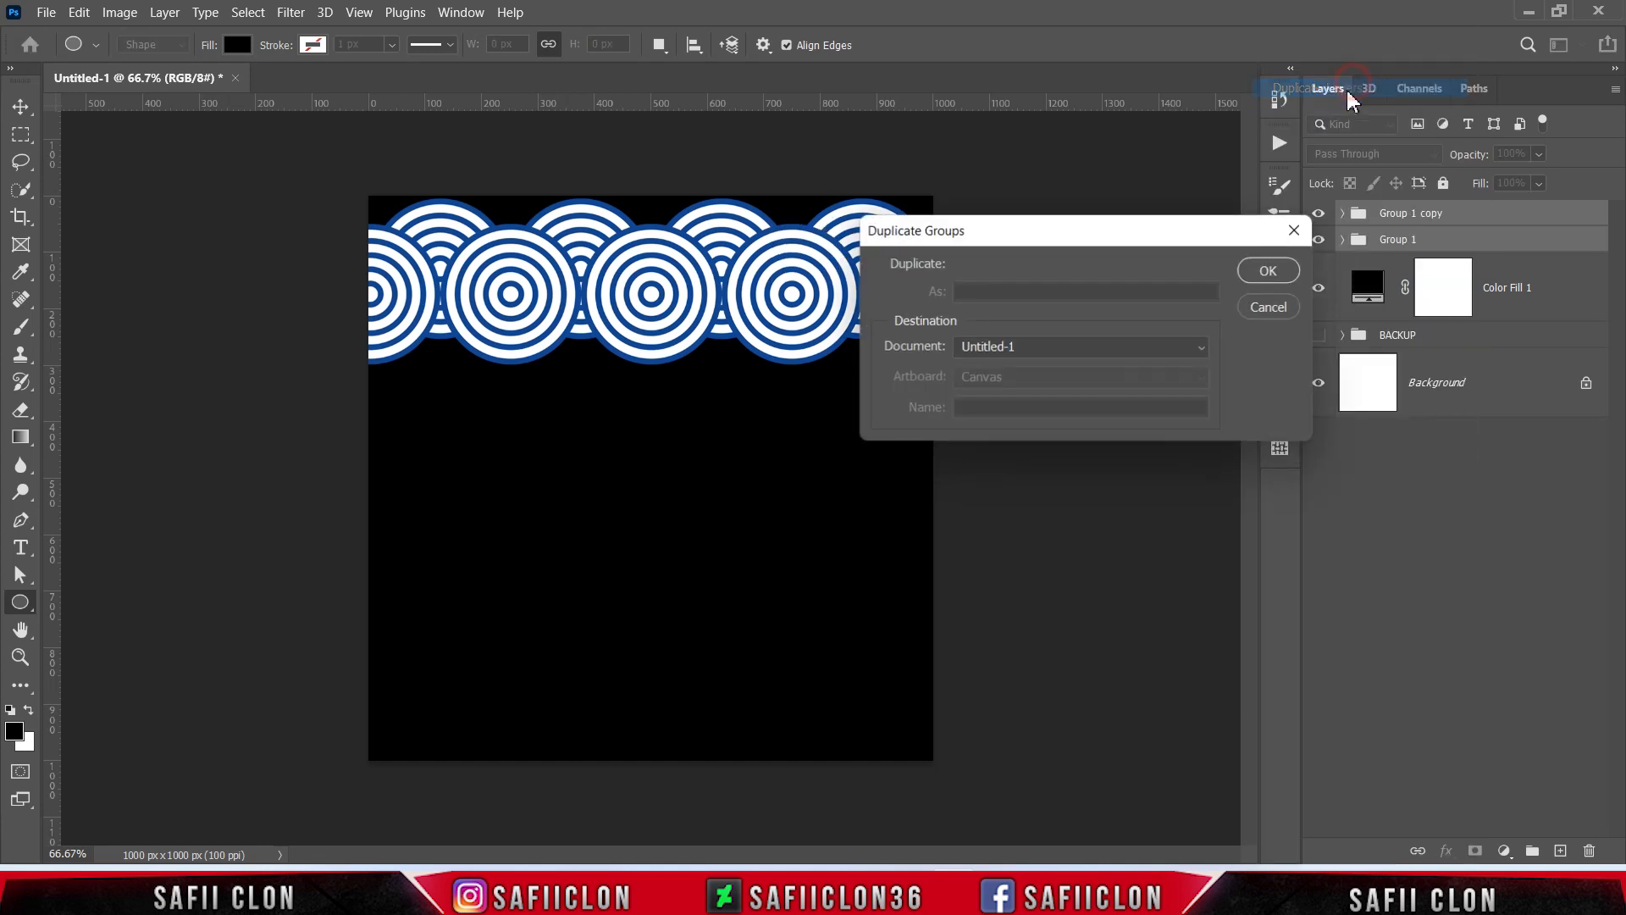
{"action": "left_click", "coordinate": [1270, 271]}
{"action": "key", "text": "ctrl+t"}
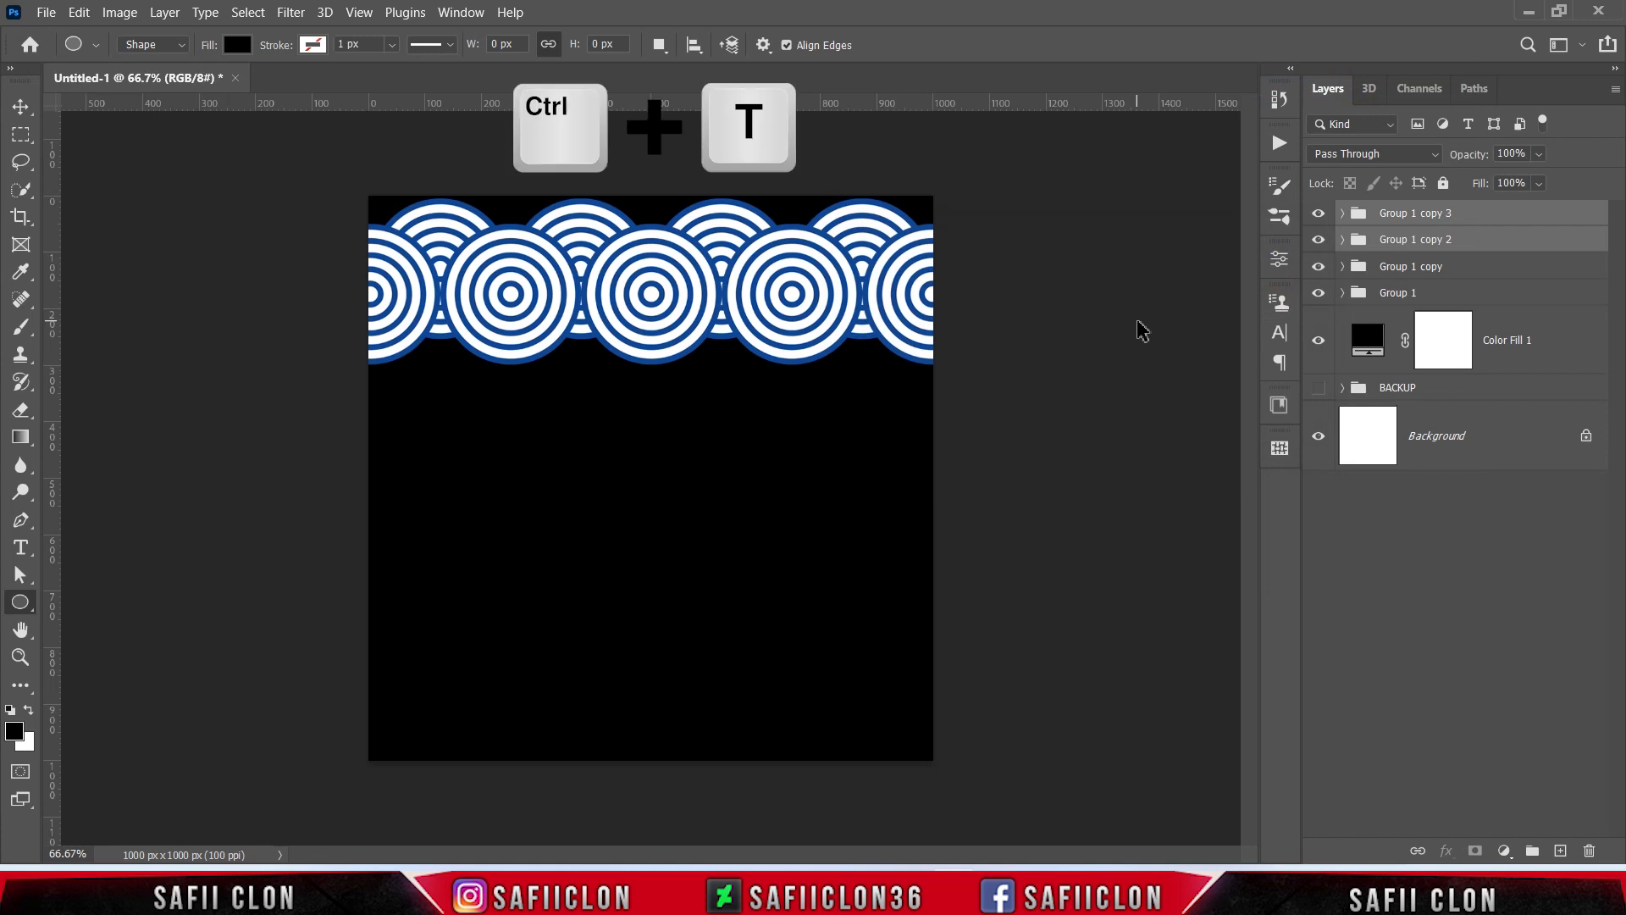
{"action": "left_click_drag", "start_coordinate": [833, 263], "coordinate": [832, 312]}
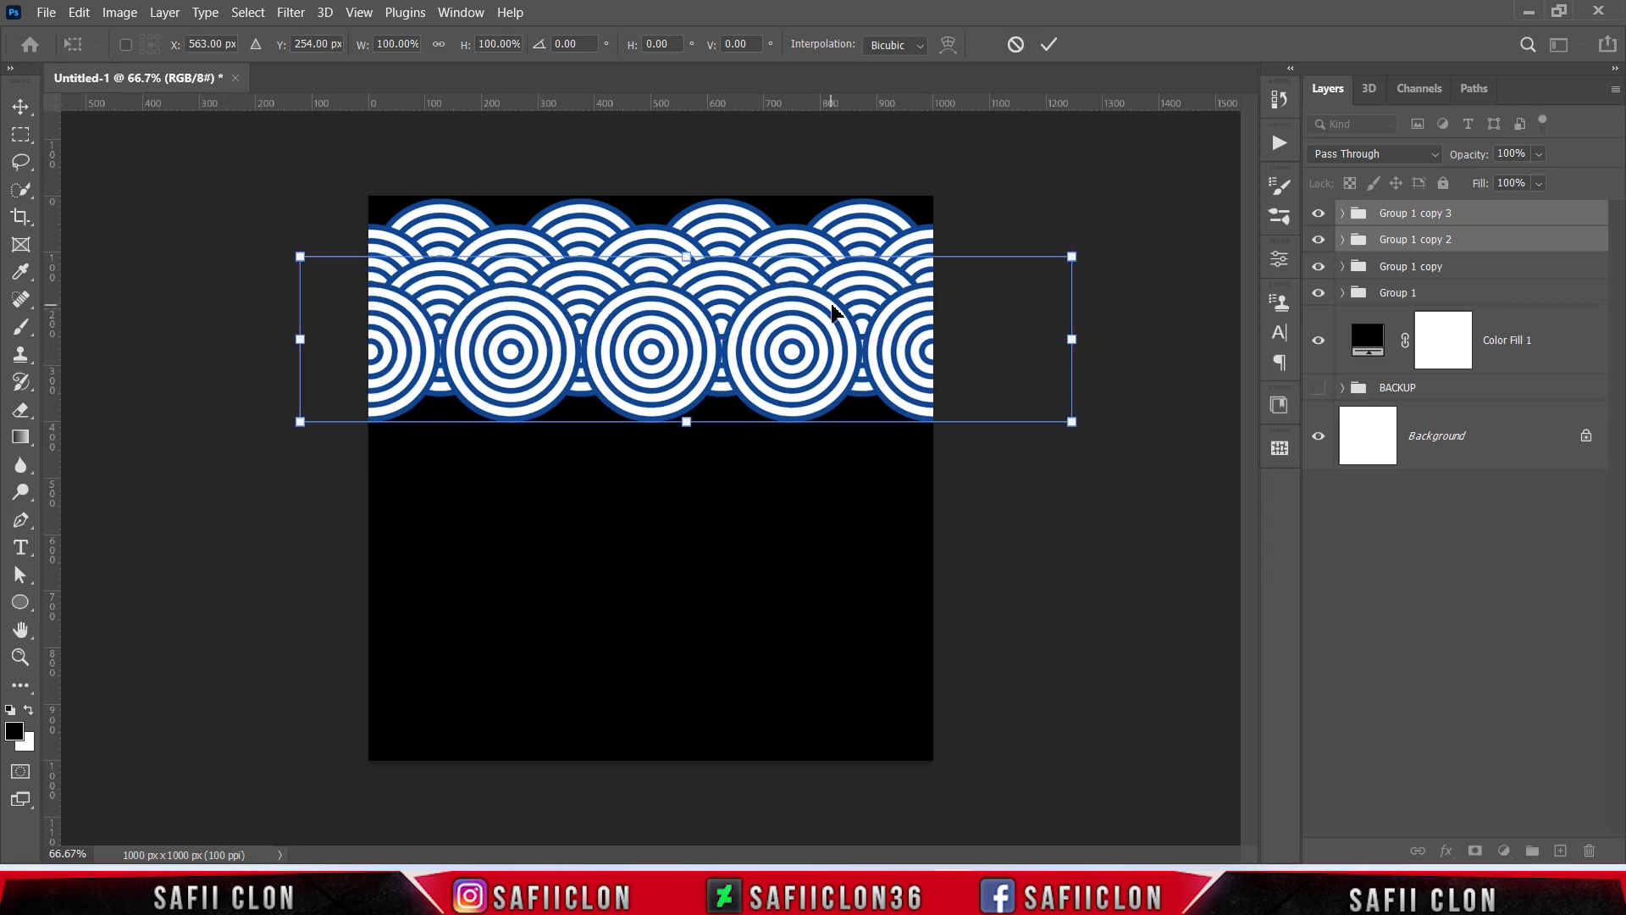
{"action": "key", "text": "Up"}
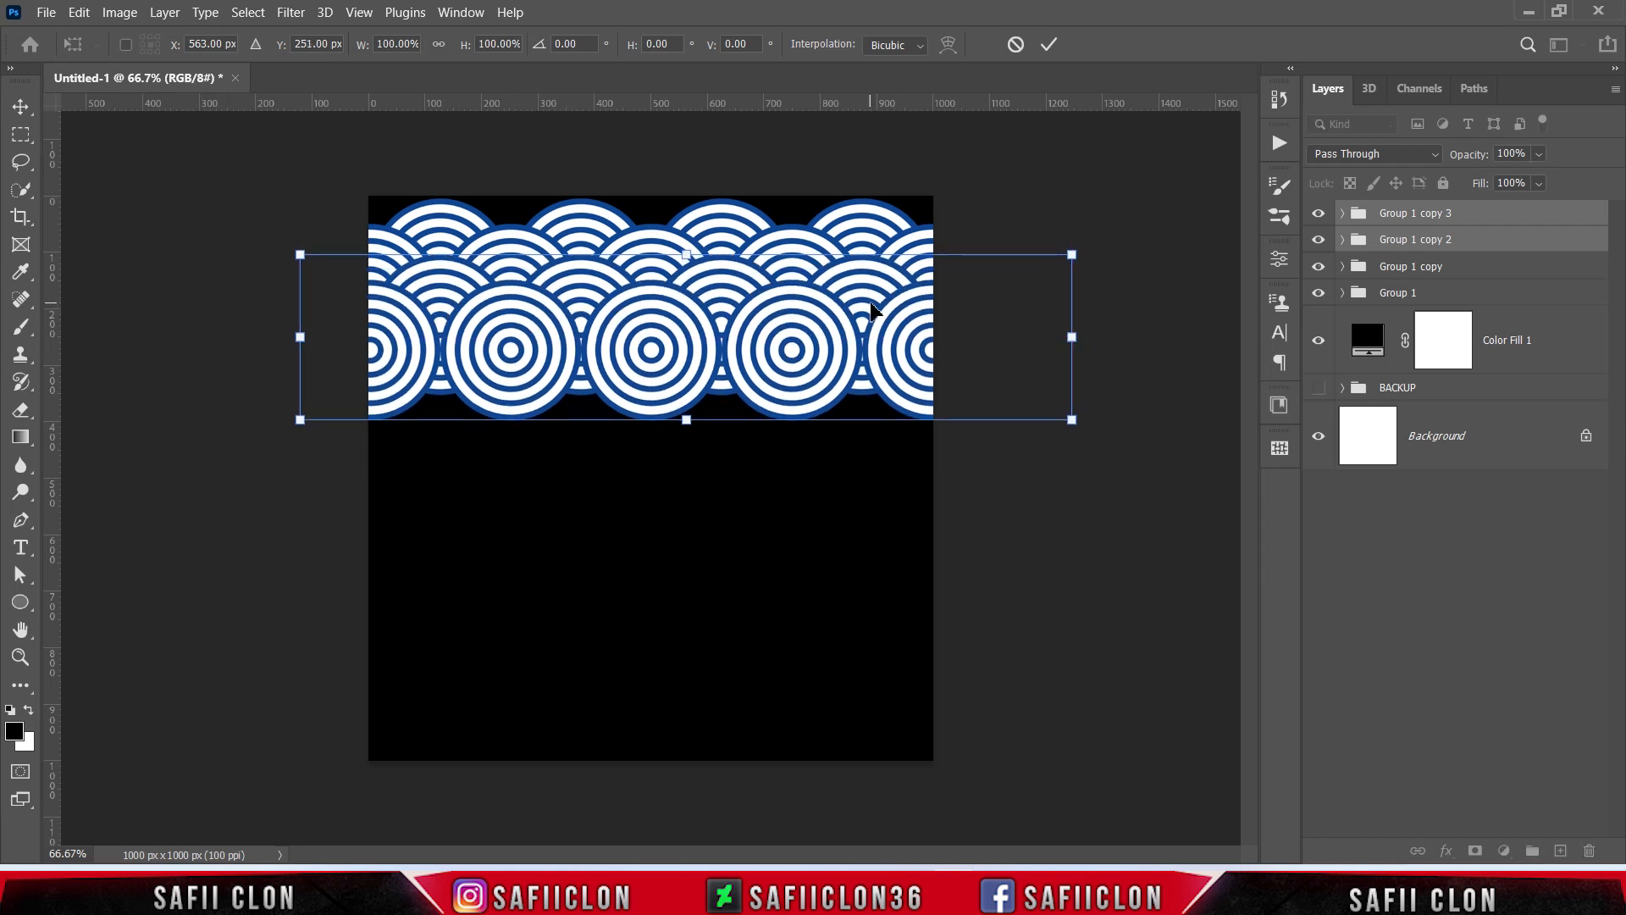
{"action": "left_click", "coordinate": [1048, 44]}
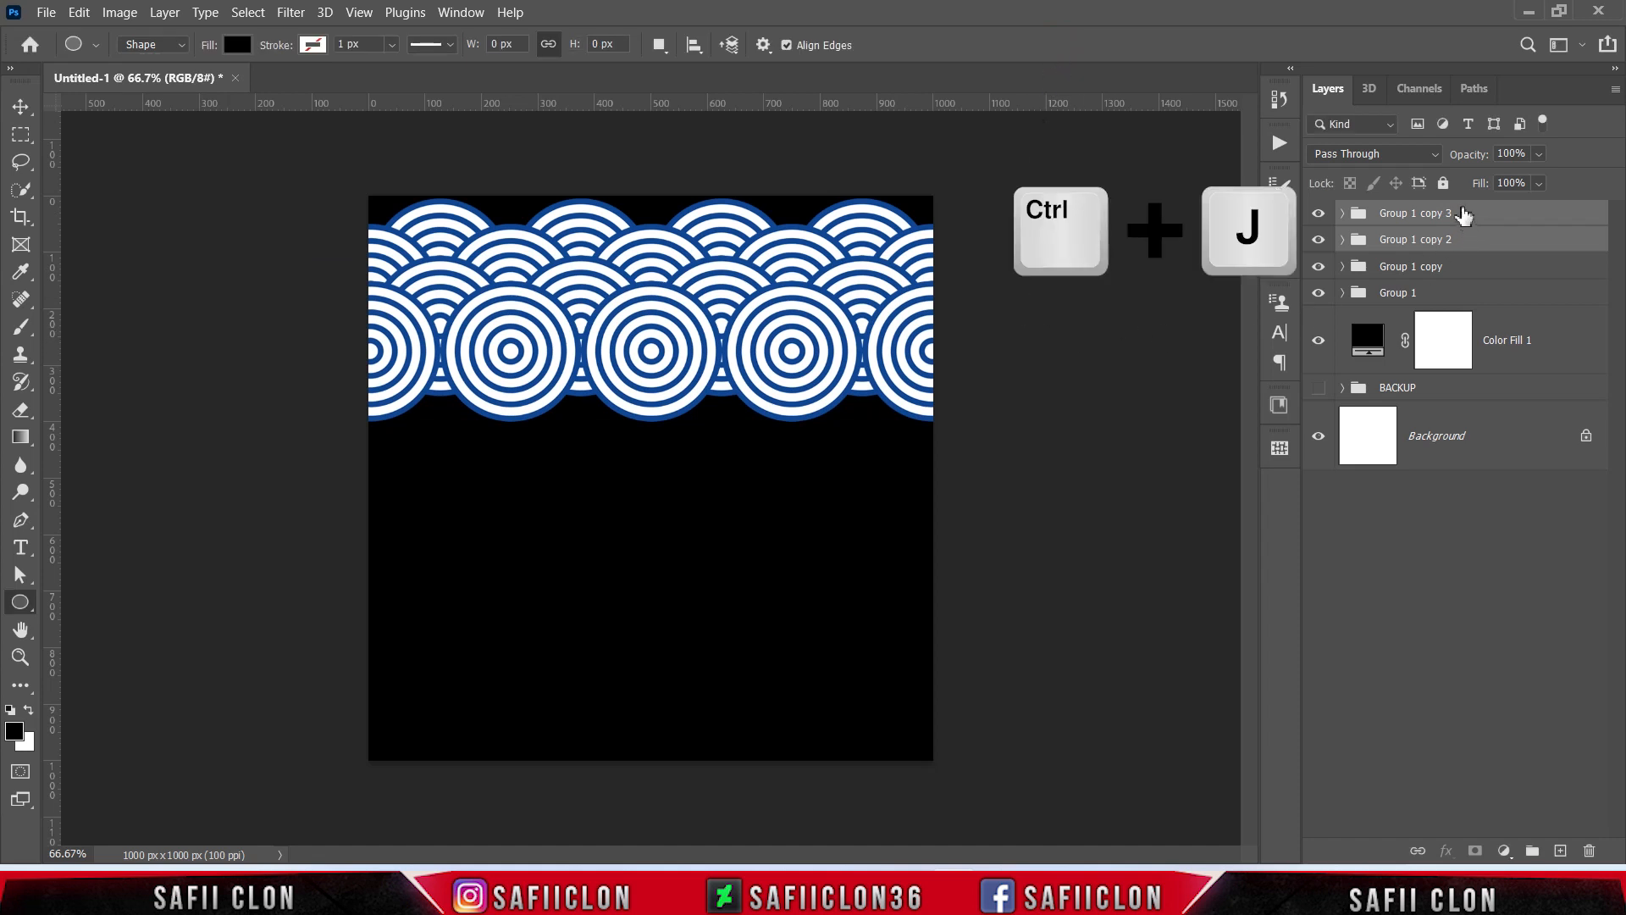
Duplicate the newest pair of row groups and repeat the last transform on it, eight times over, extending the rows past the canvas's lower edge
{"action": "key", "text": "ctrl+j"}
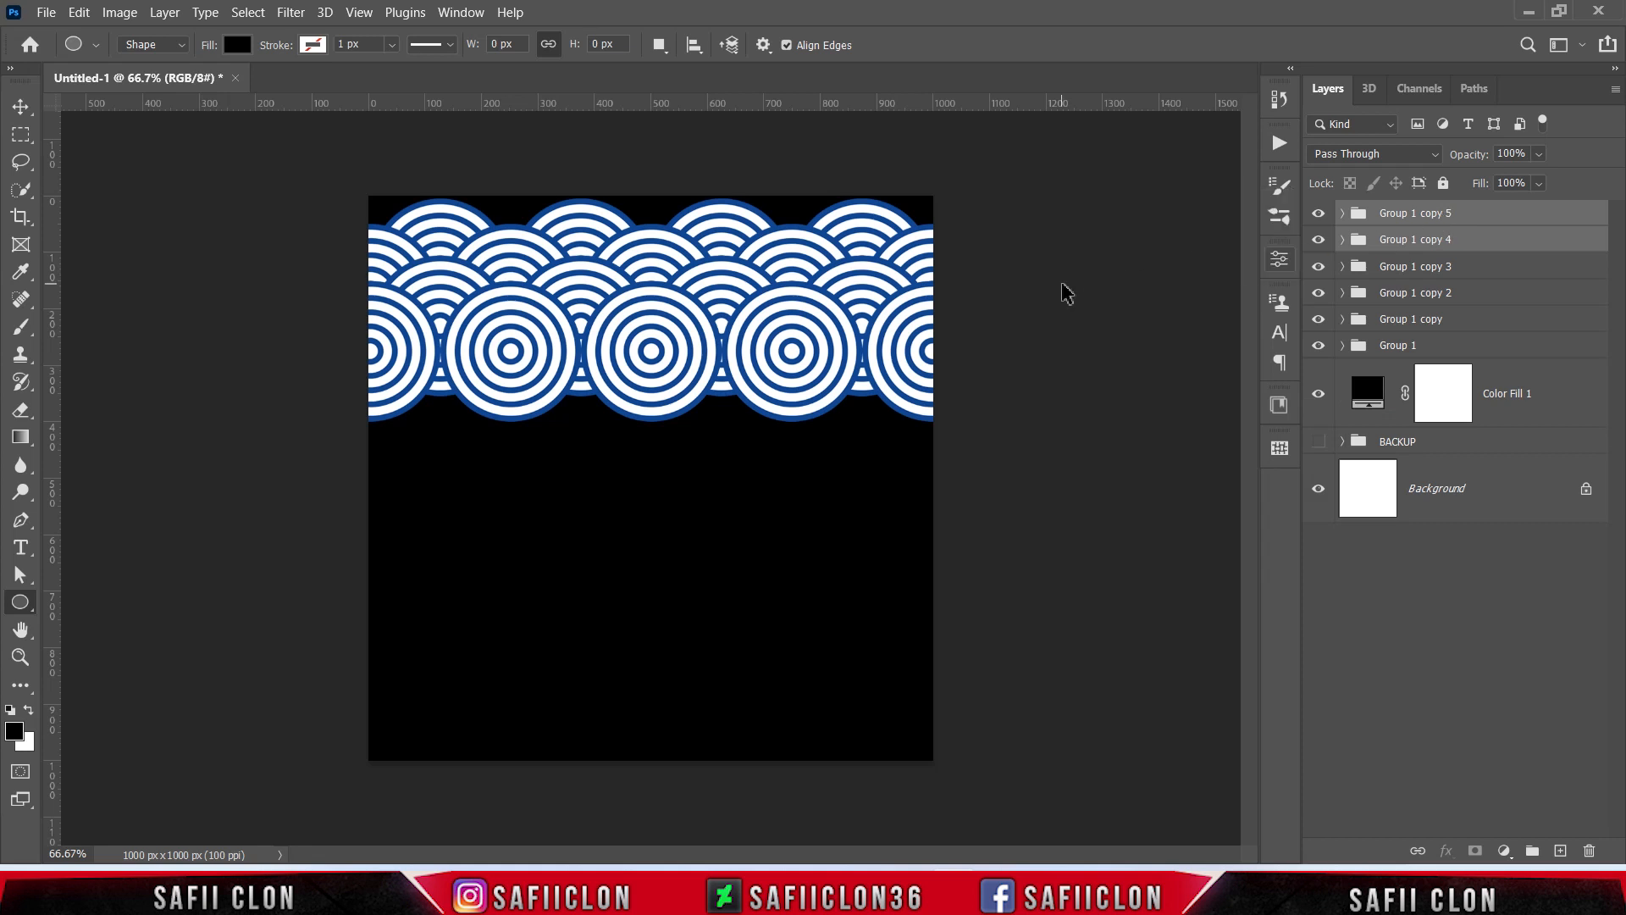
{"action": "key", "text": "ctrl+shift+alt+t"}
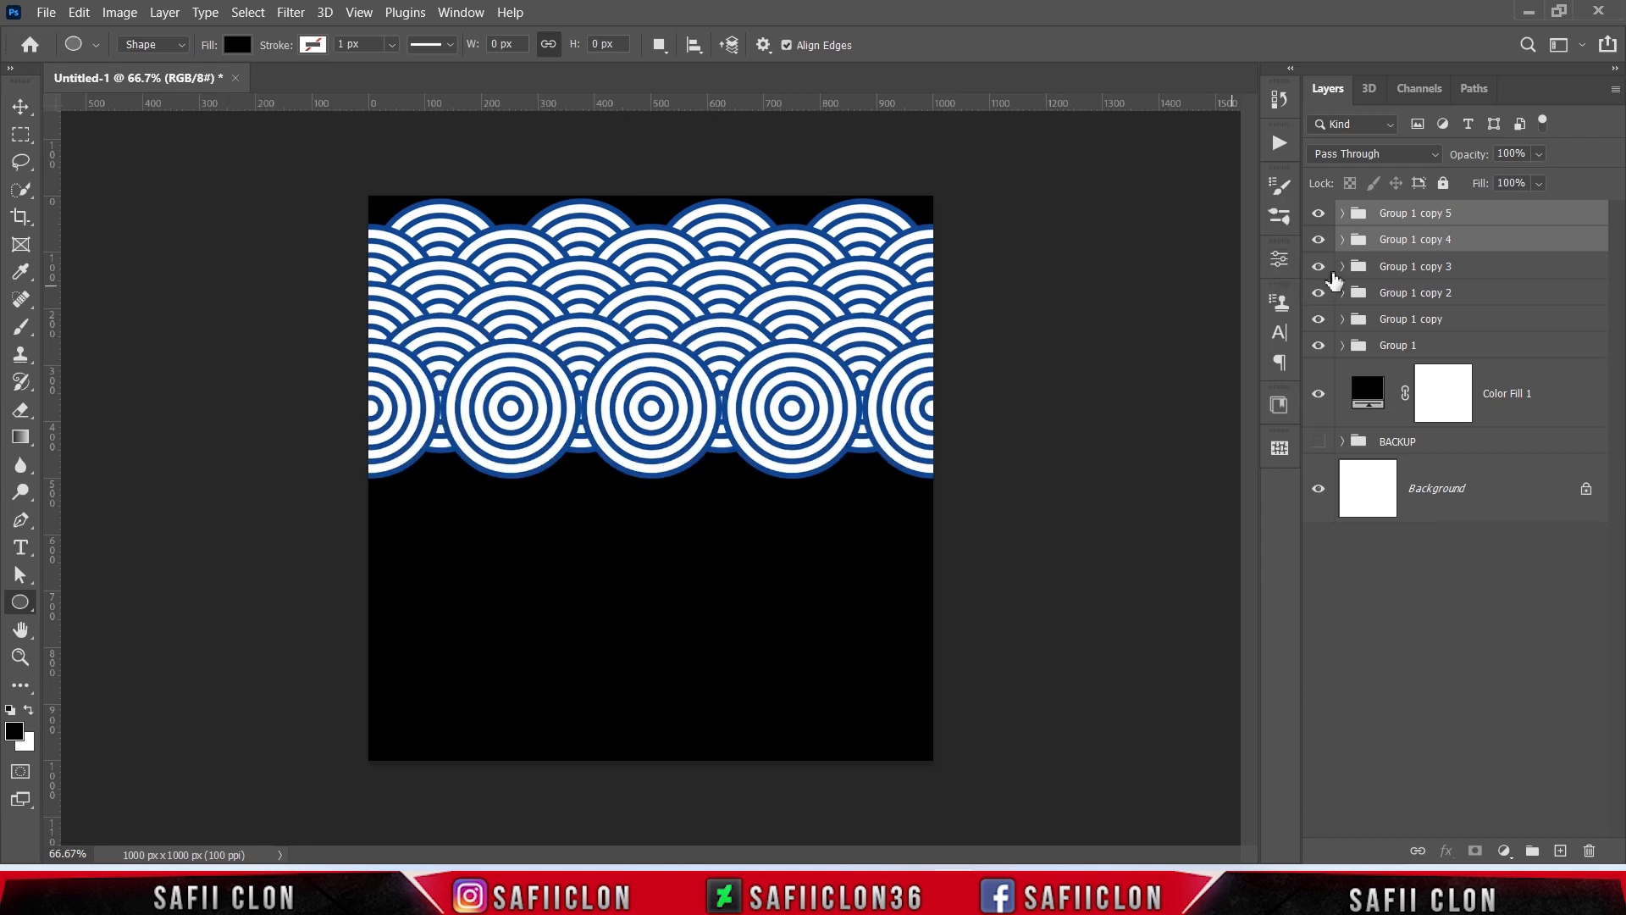
{"action": "key", "text": "ctrl+j"}
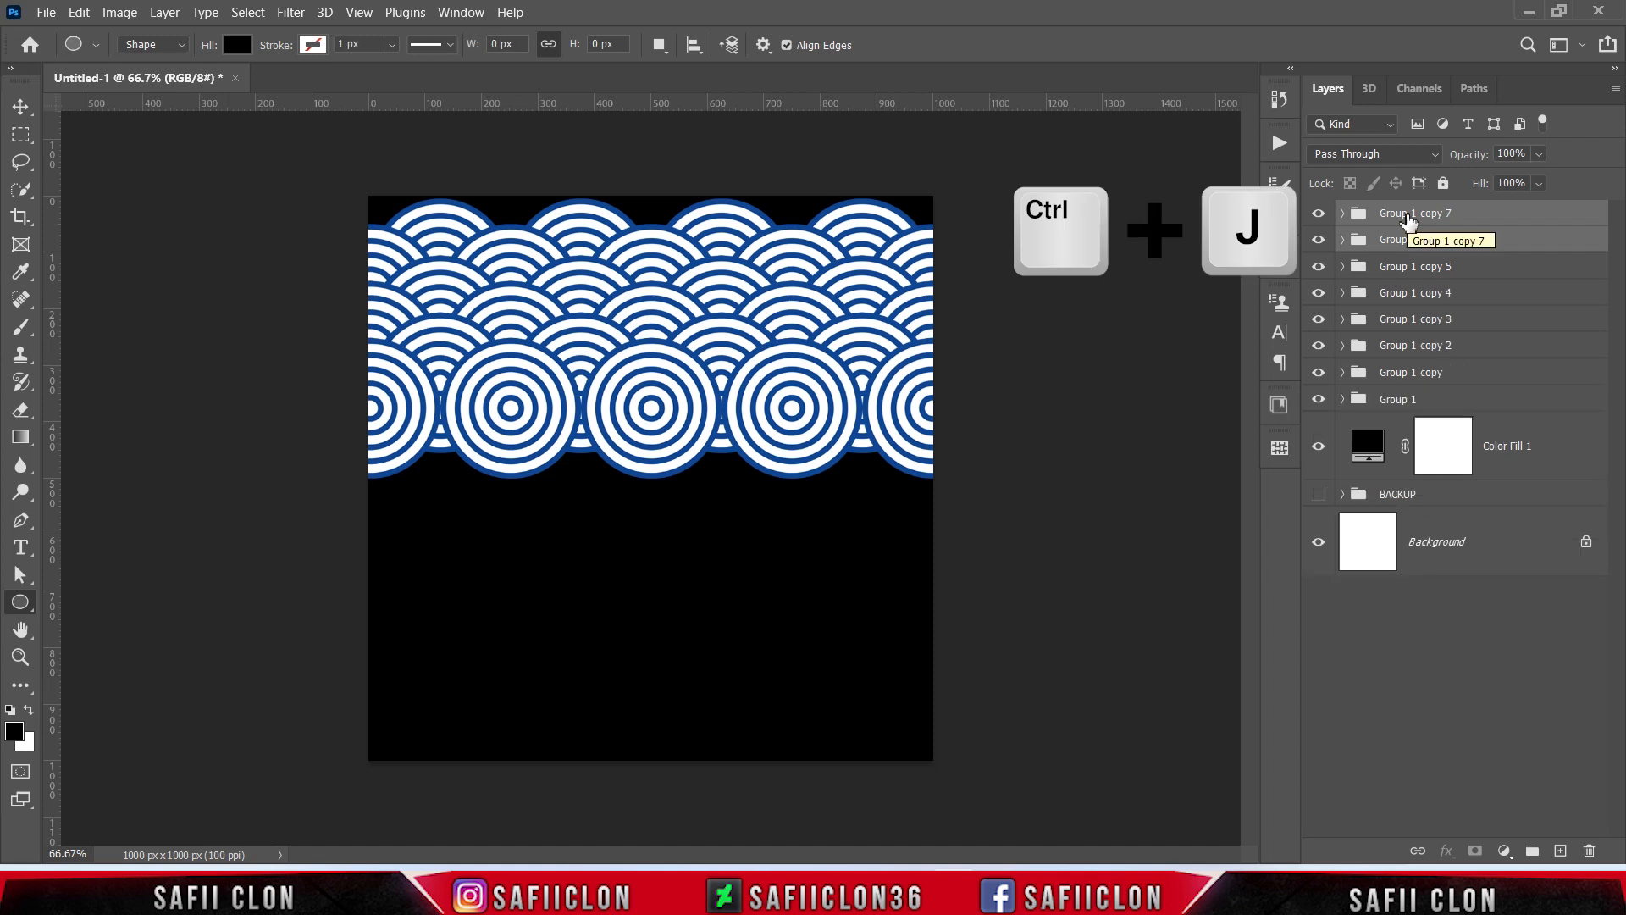
{"action": "key", "text": "ctrl+shift+alt+t"}
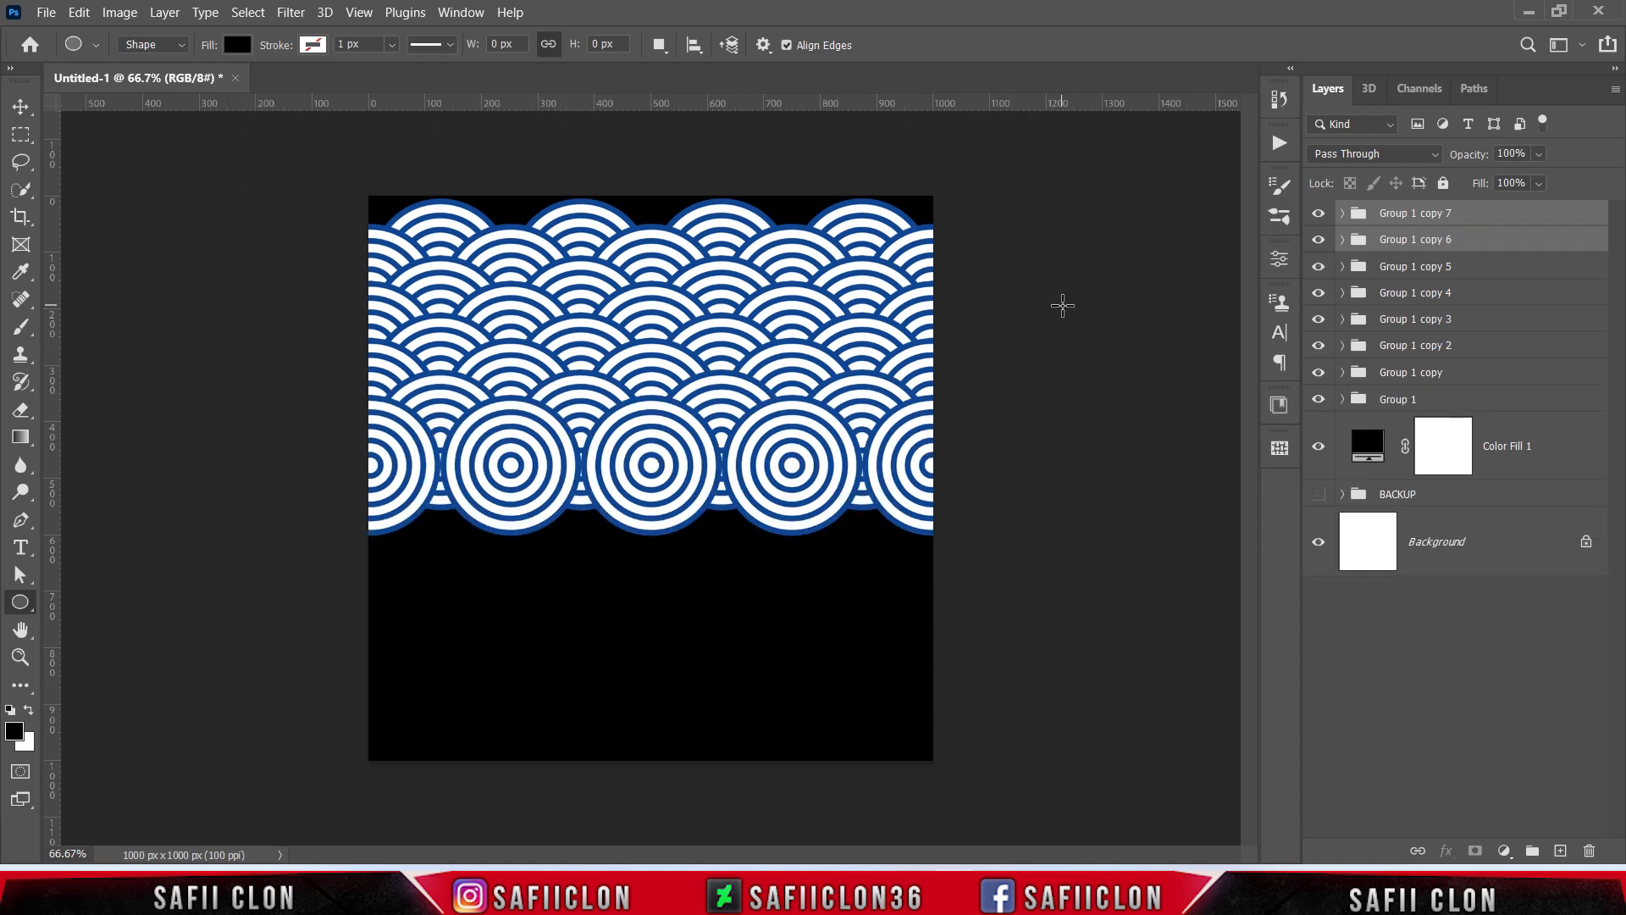
{"action": "key", "text": "ctrl+j"}
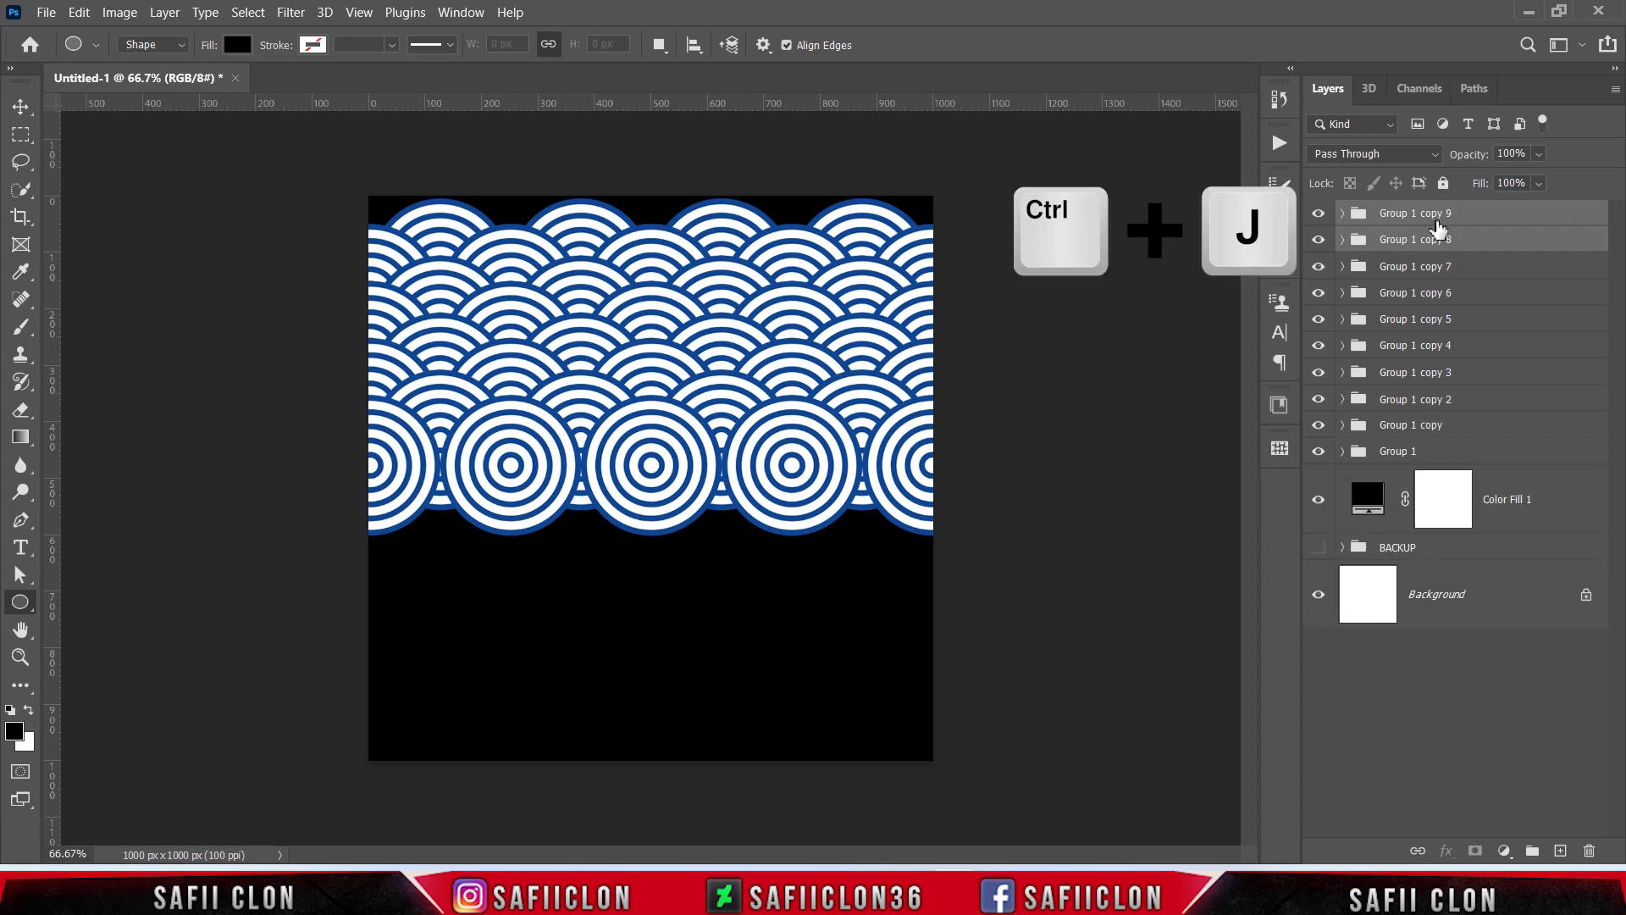
{"action": "key", "text": "ctrl+shift+alt+t"}
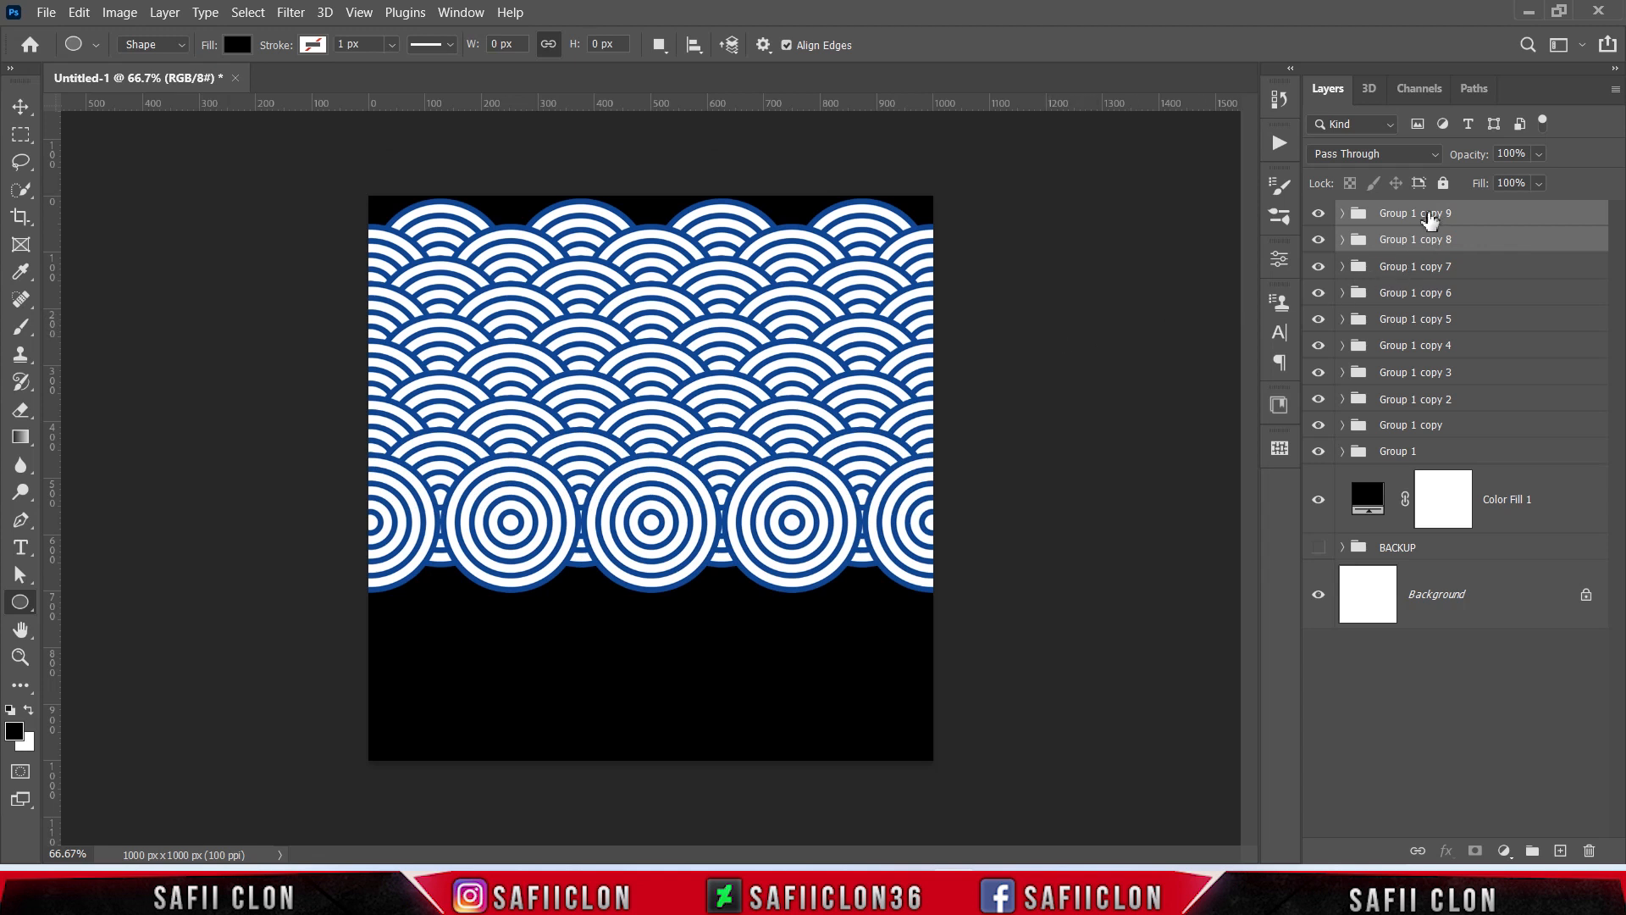
{"action": "key", "text": "ctrl+j"}
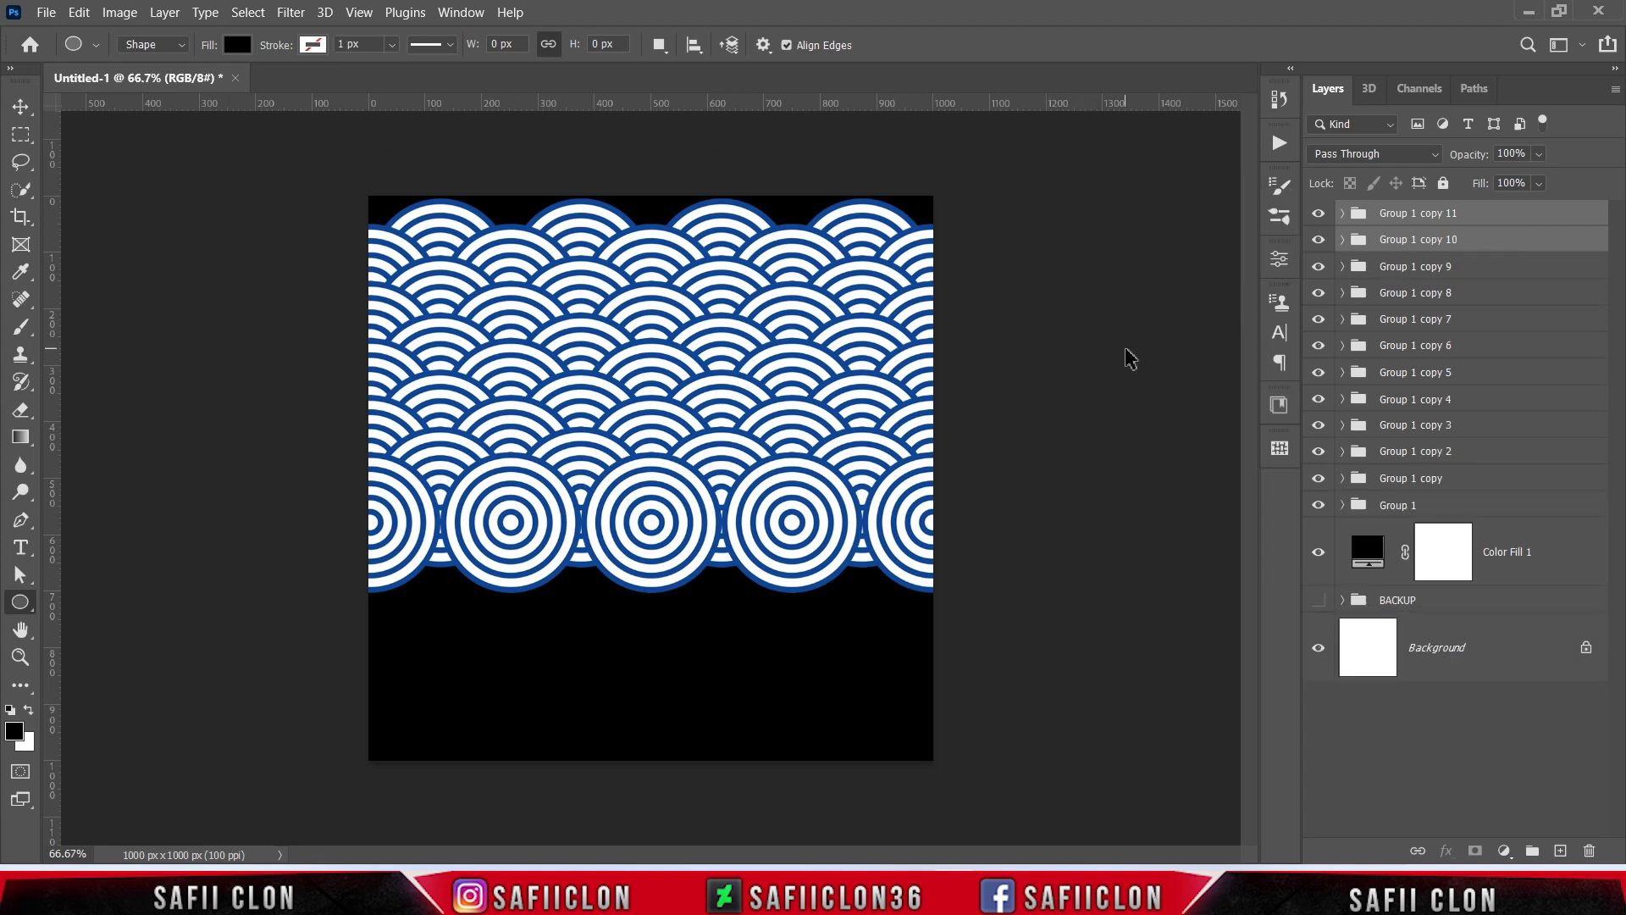
{"action": "key", "text": "ctrl+shift+alt+t"}
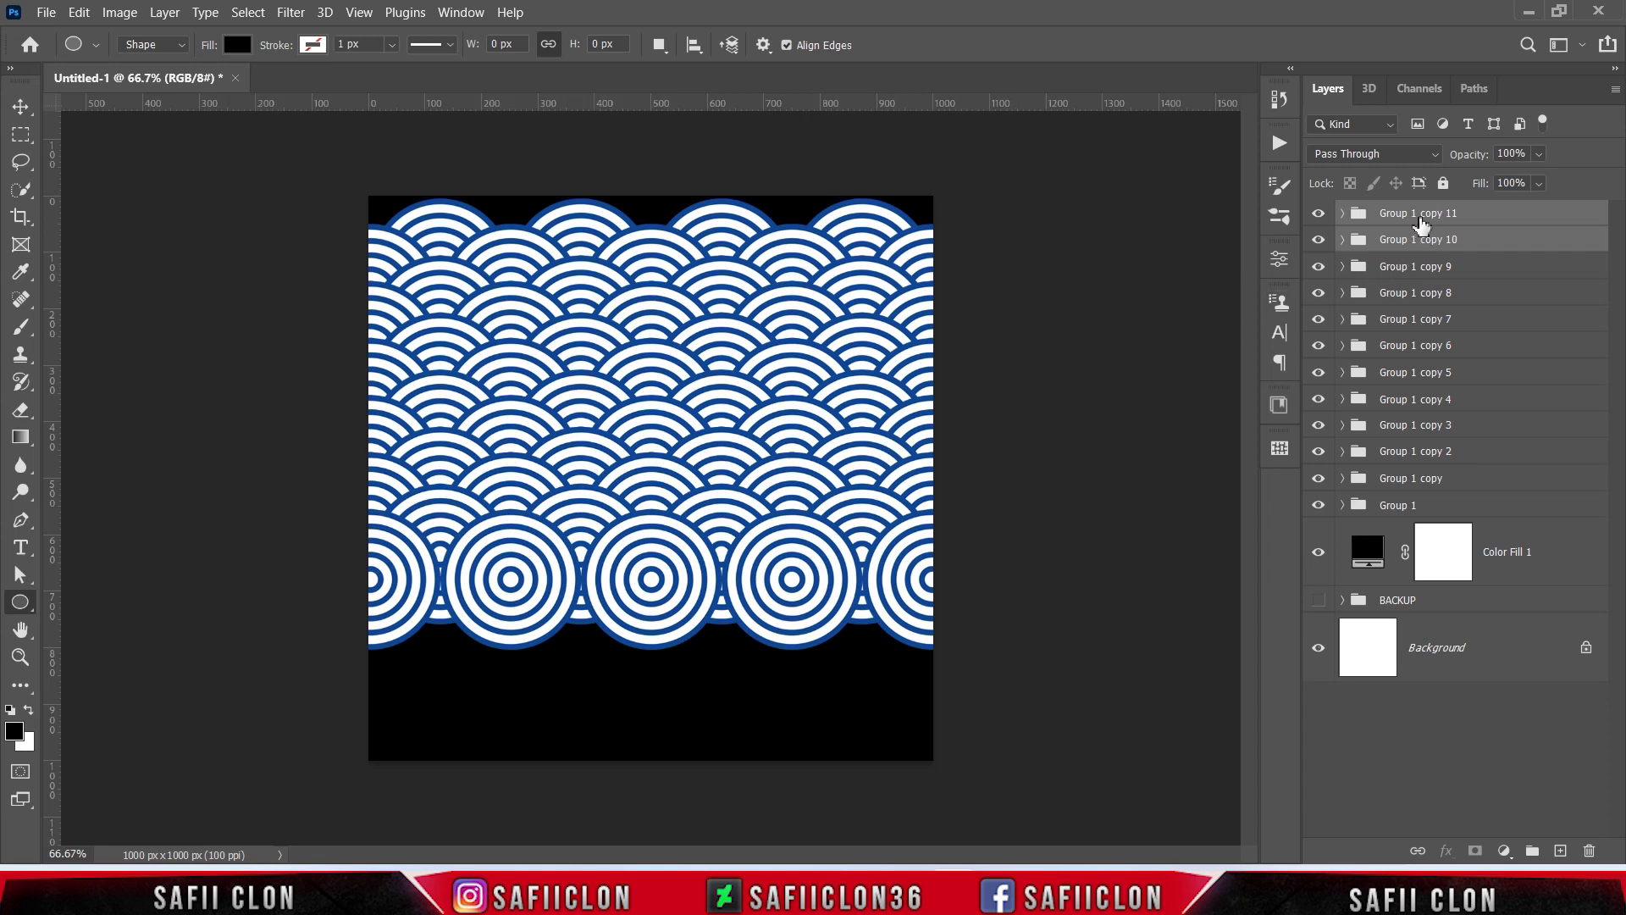
{"action": "key", "text": "ctrl+j"}
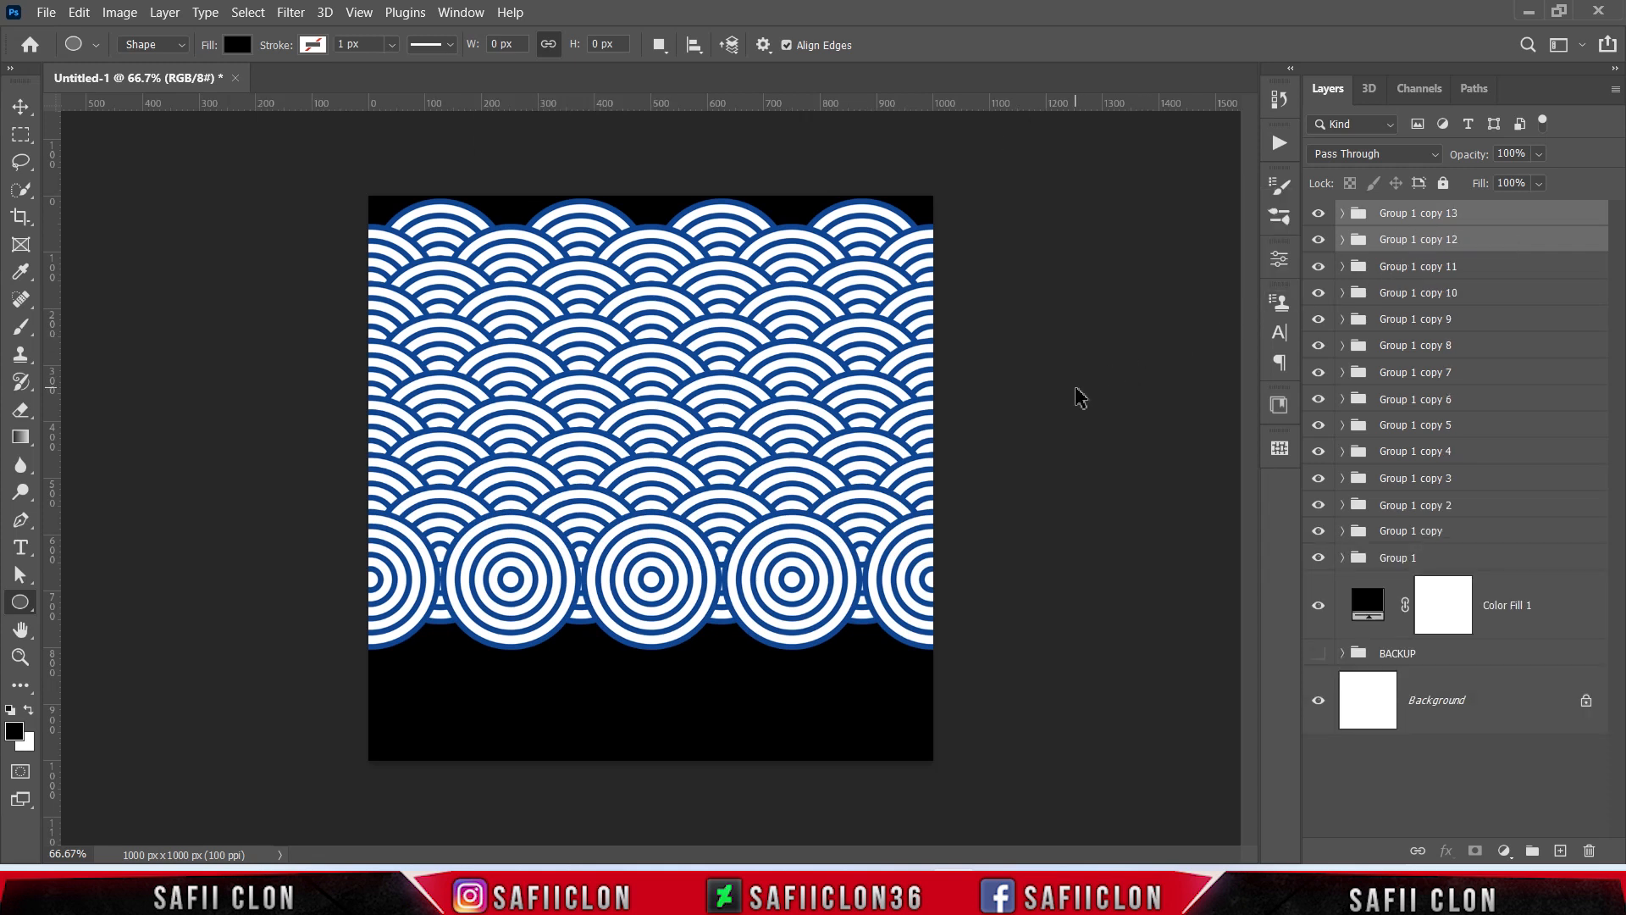
{"action": "key", "text": "ctrl+shift+alt+t"}
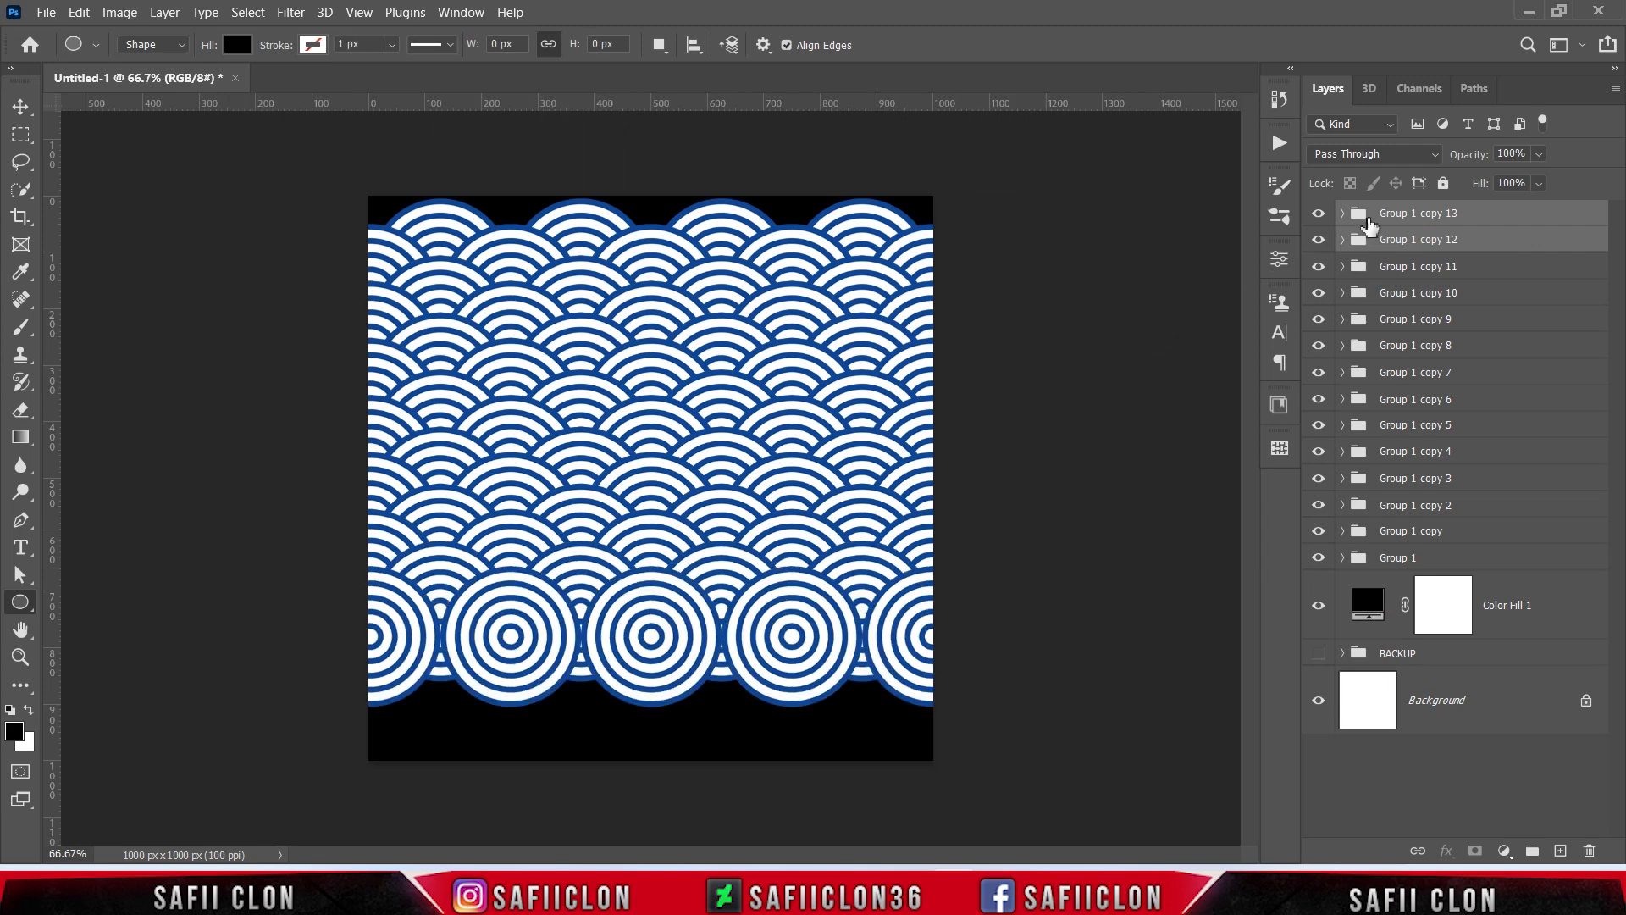
{"action": "key", "text": "ctrl+j"}
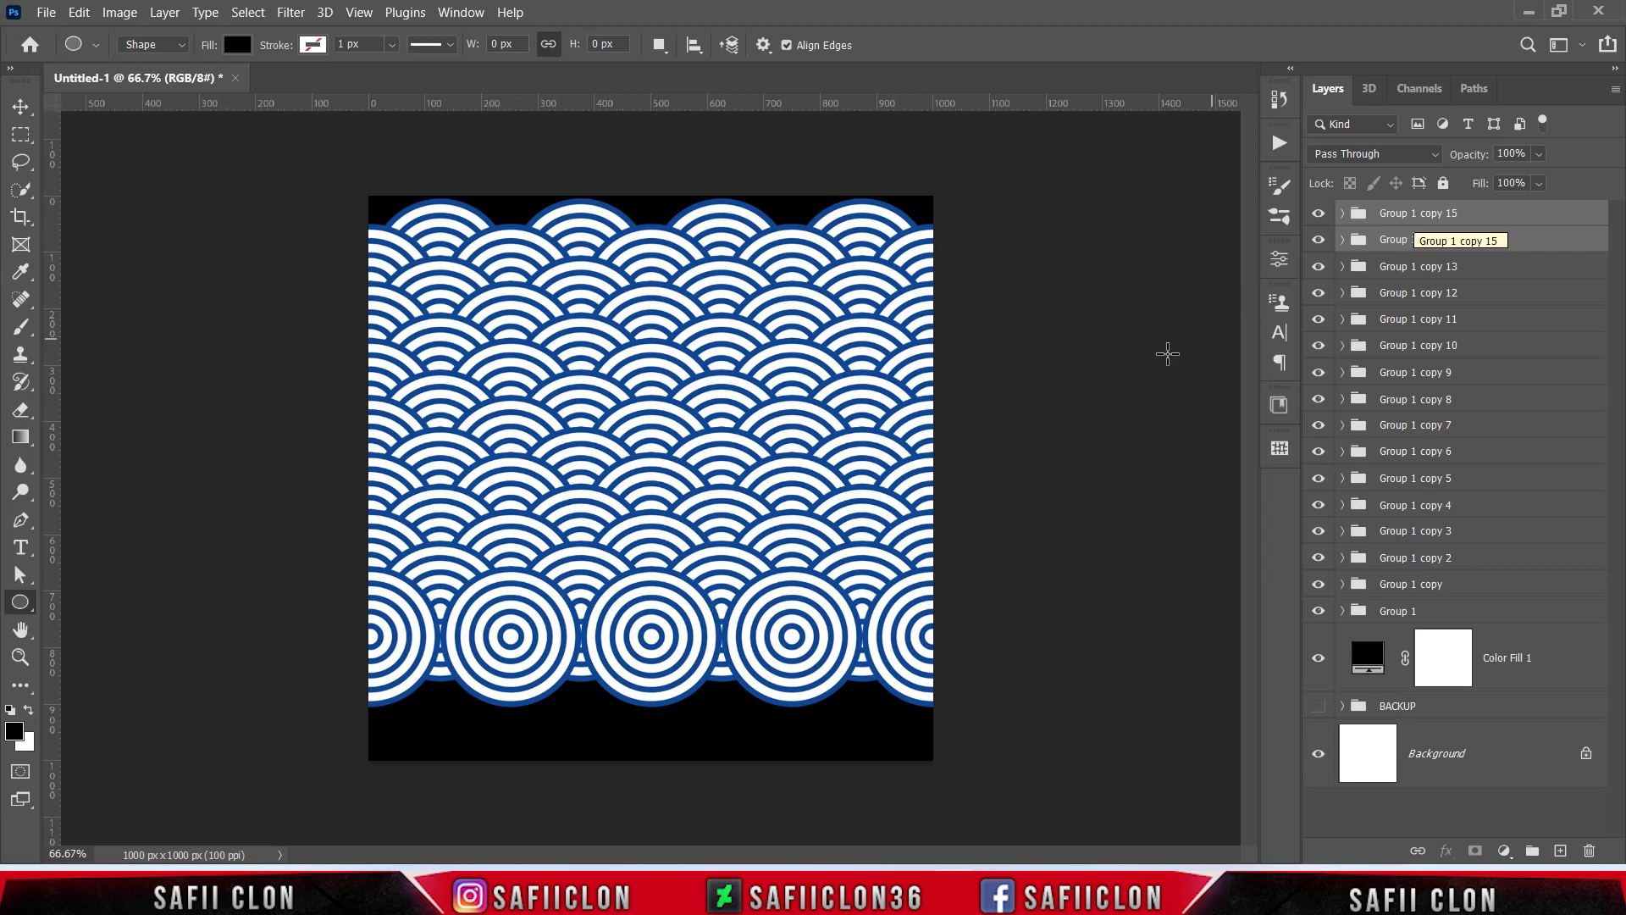
{"action": "key", "text": "ctrl+shift+alt+t"}
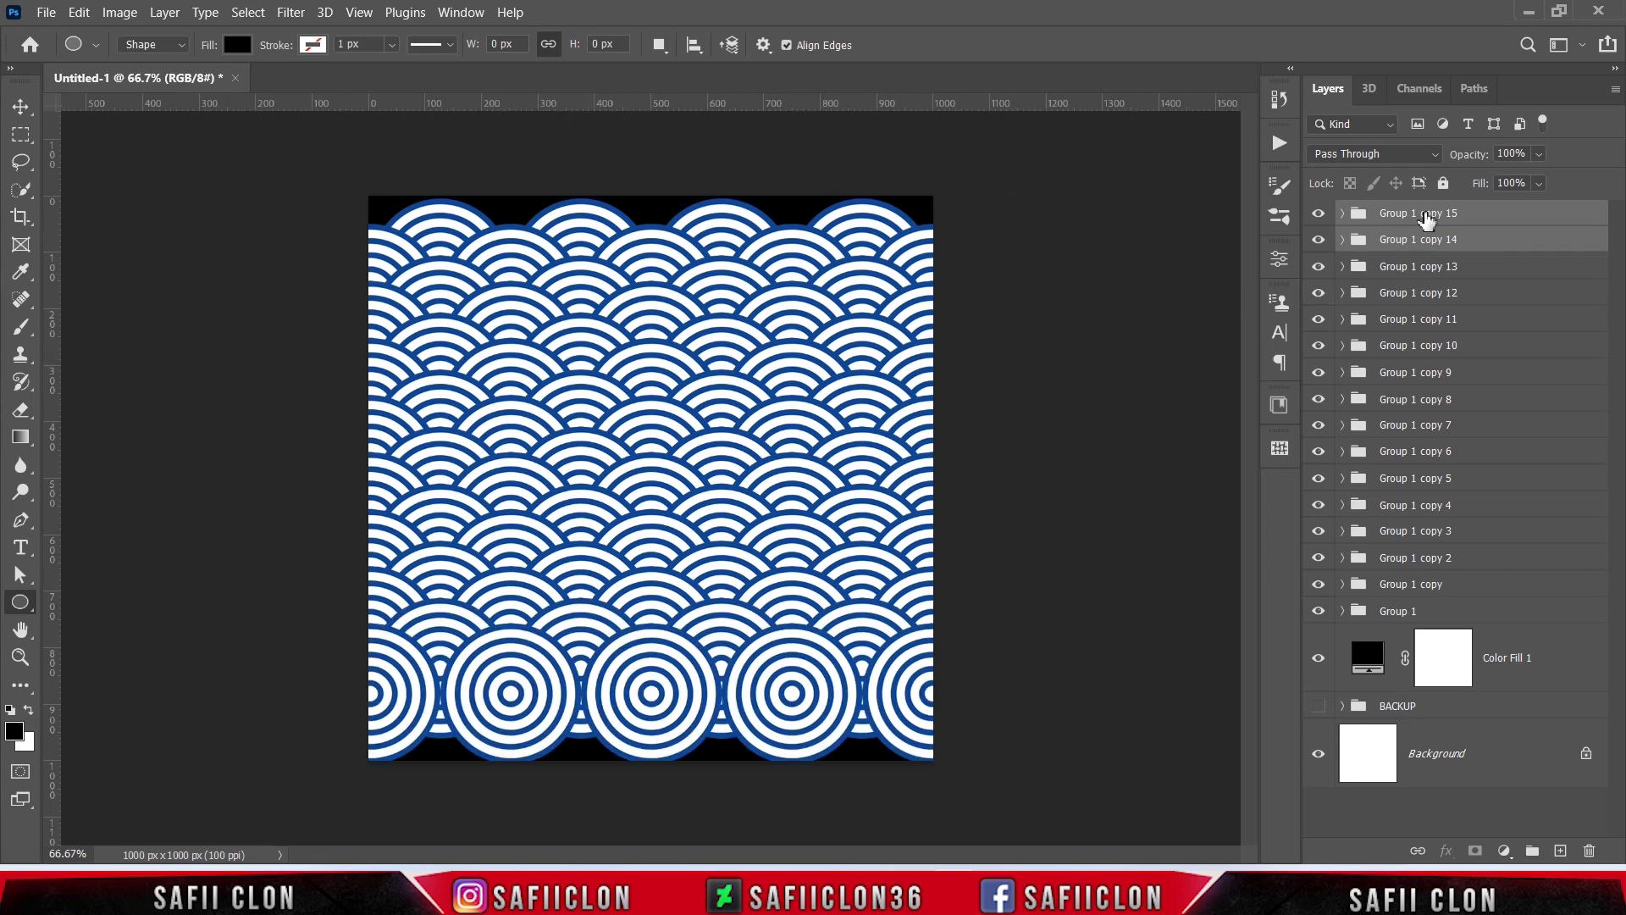
{"action": "key", "text": "ctrl+j"}
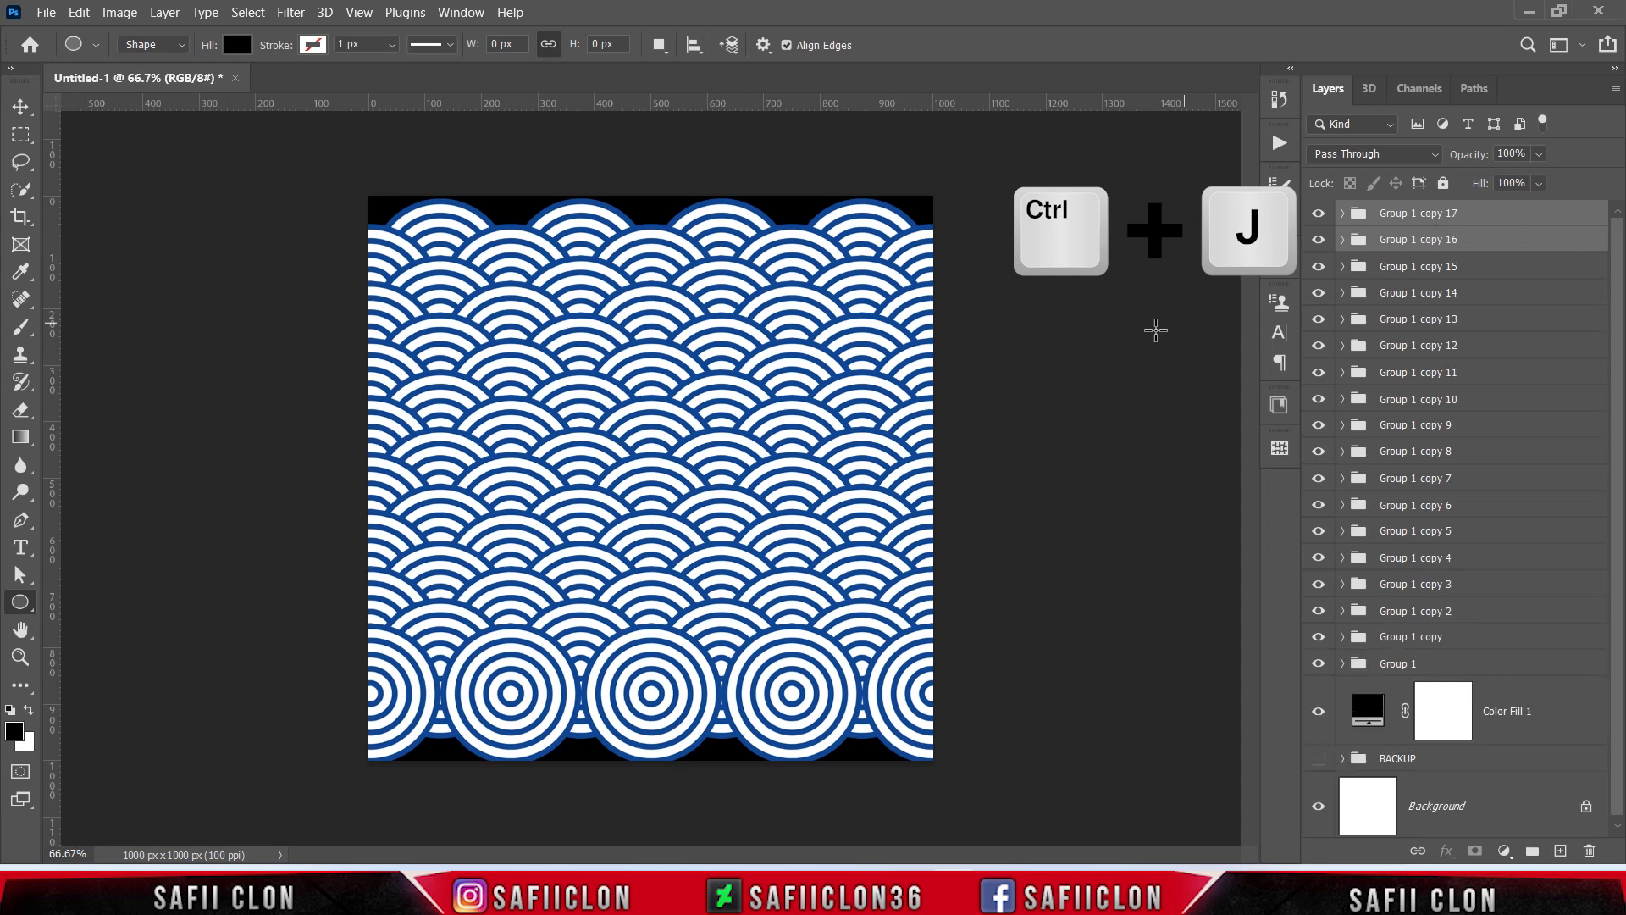
{"action": "key", "text": "ctrl+shift+alt+t"}
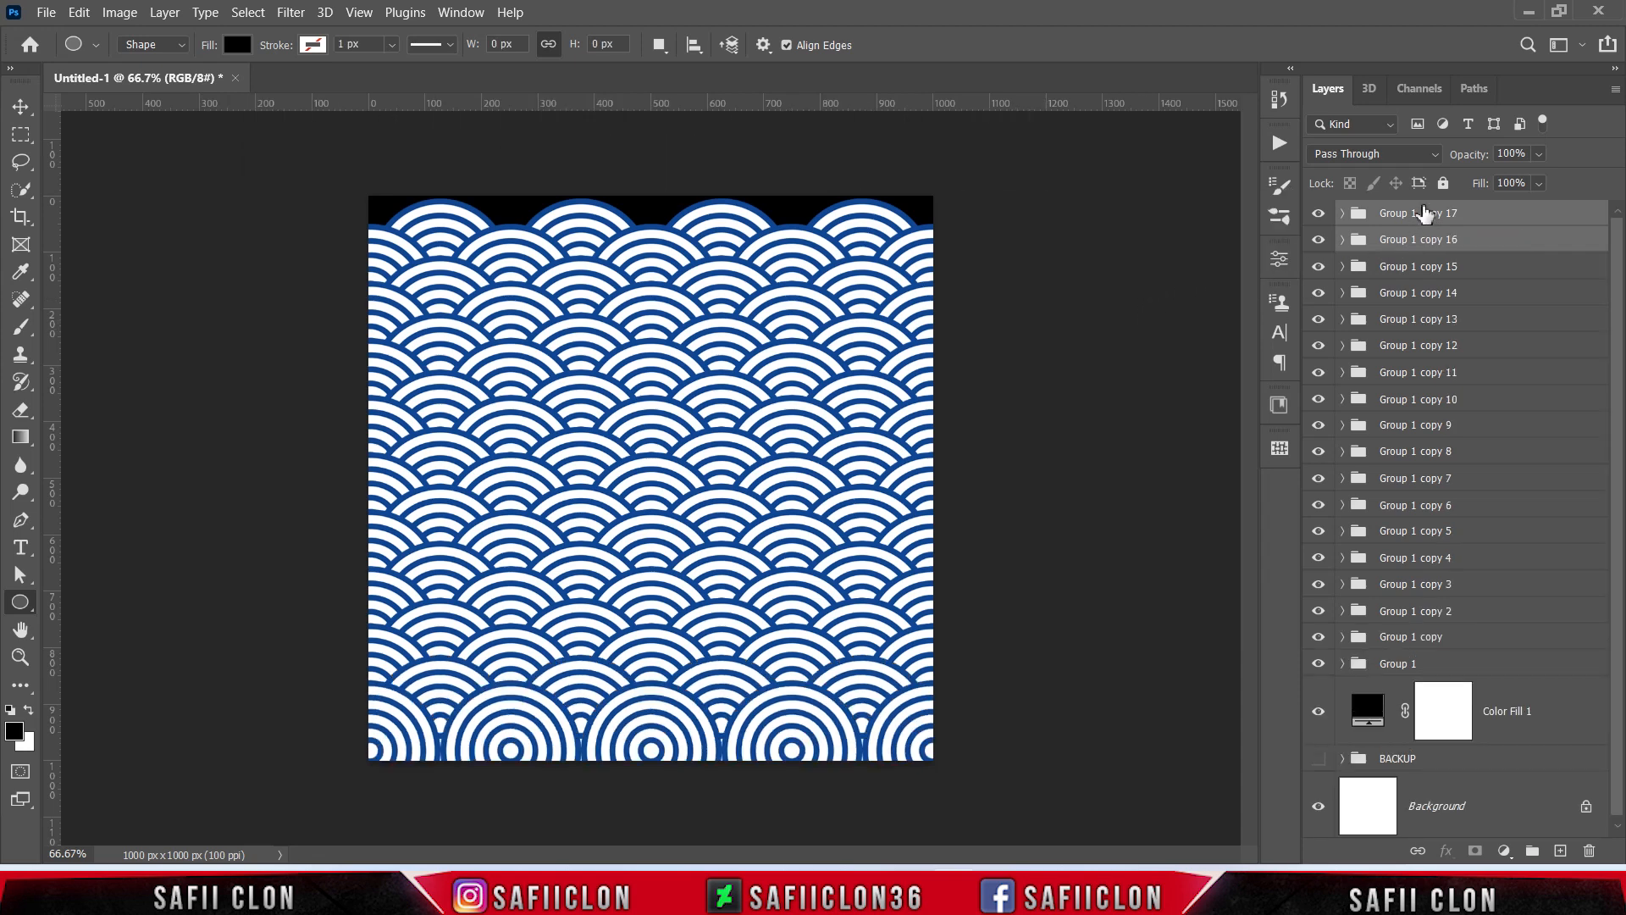
{"action": "key", "text": "ctrl+j"}
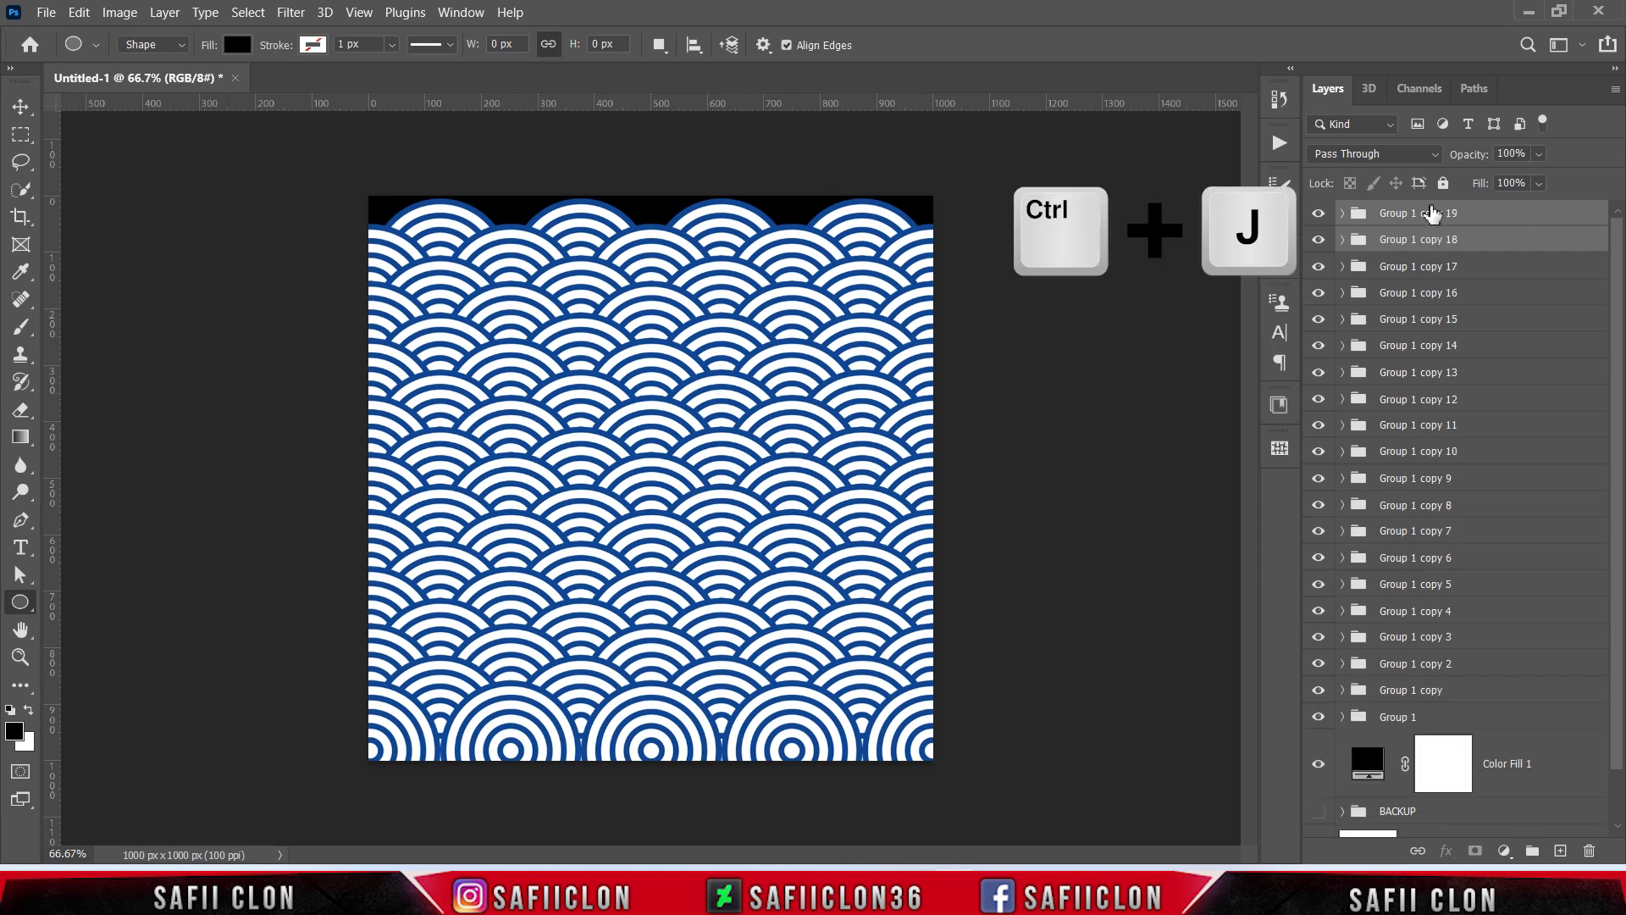
{"action": "key", "text": "ctrl+shift+alt+t"}
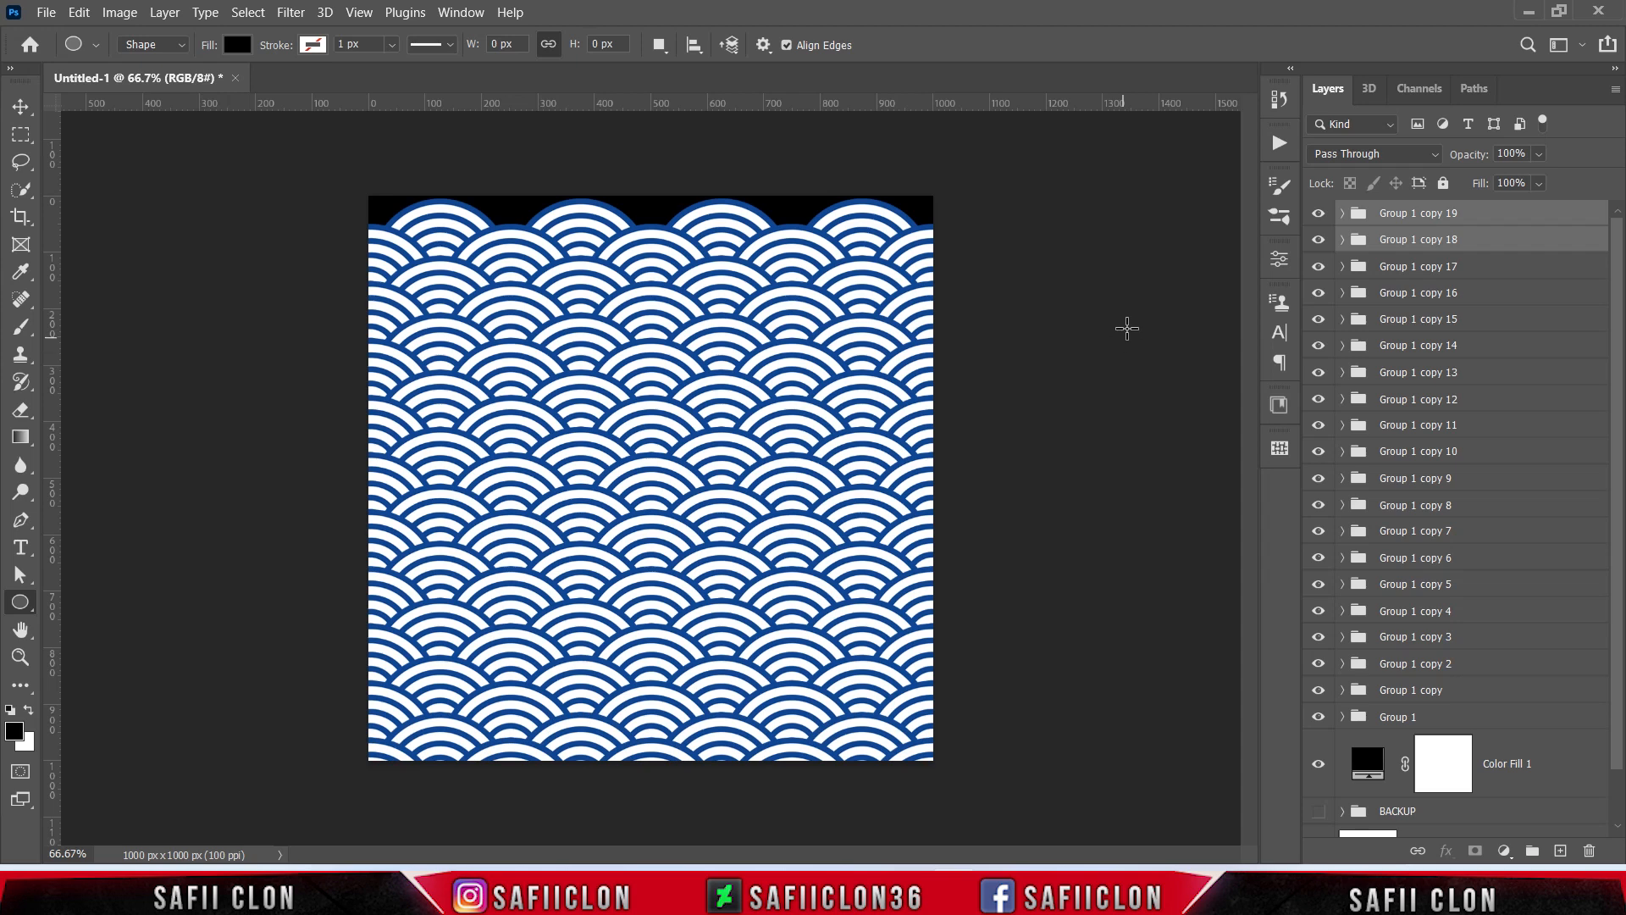
Select all the row groups from Group 1 to Group 1 copy 19 and move them up to about Y 551 px, covering the black strip above
{"action": "left_click", "coordinate": [1463, 220]}
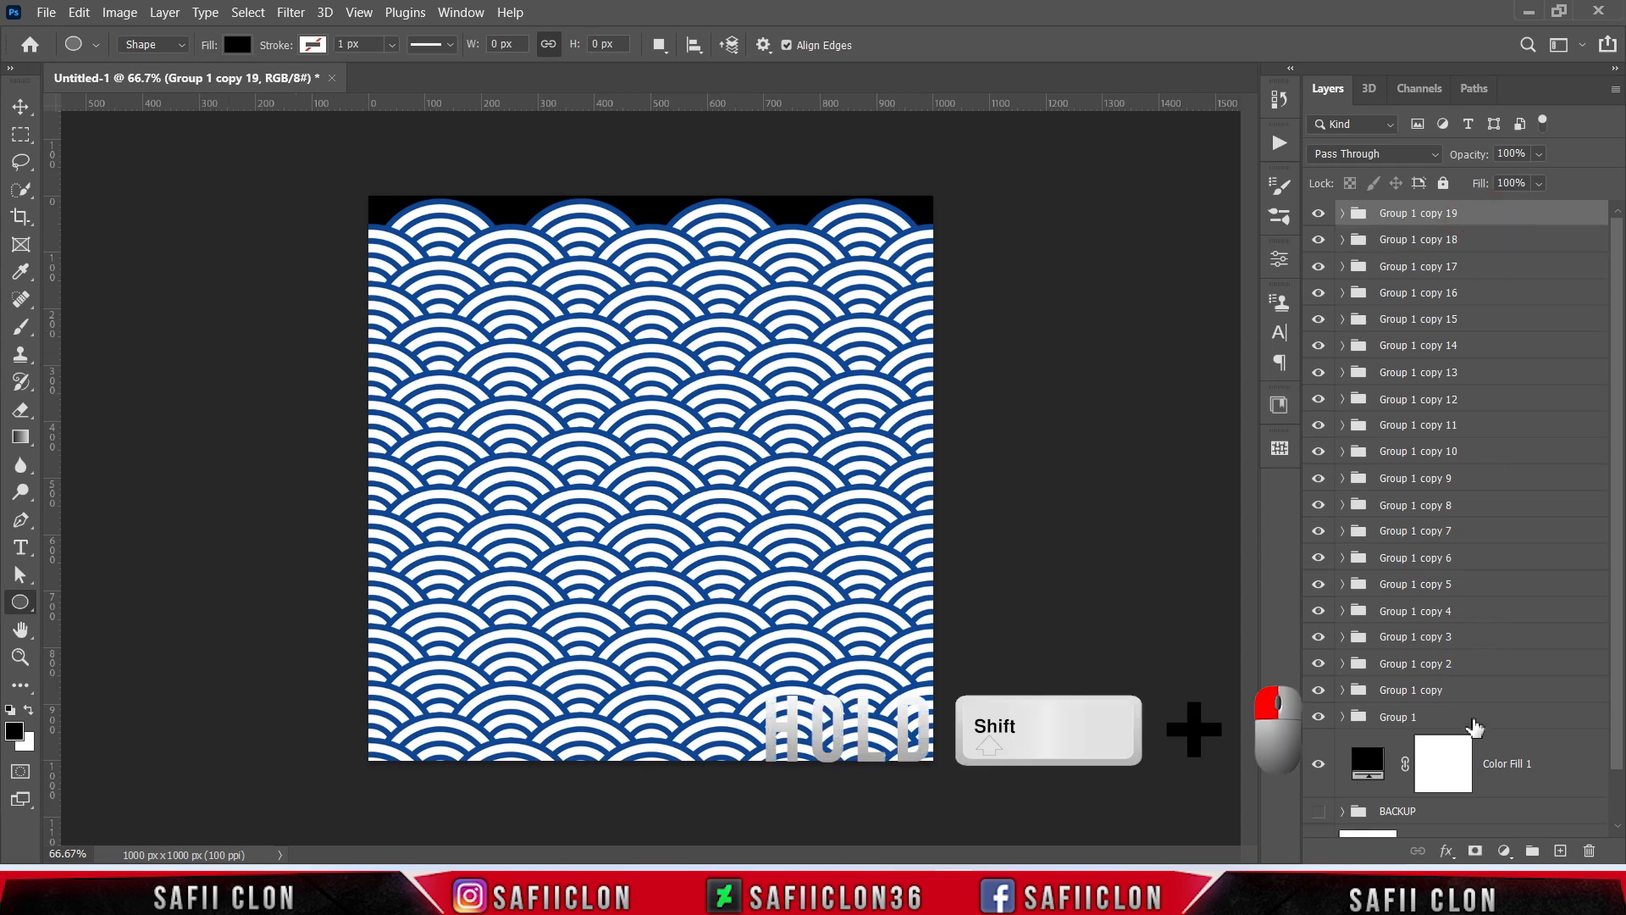
{"action": "left_click", "coordinate": [1471, 718], "text": "shift"}
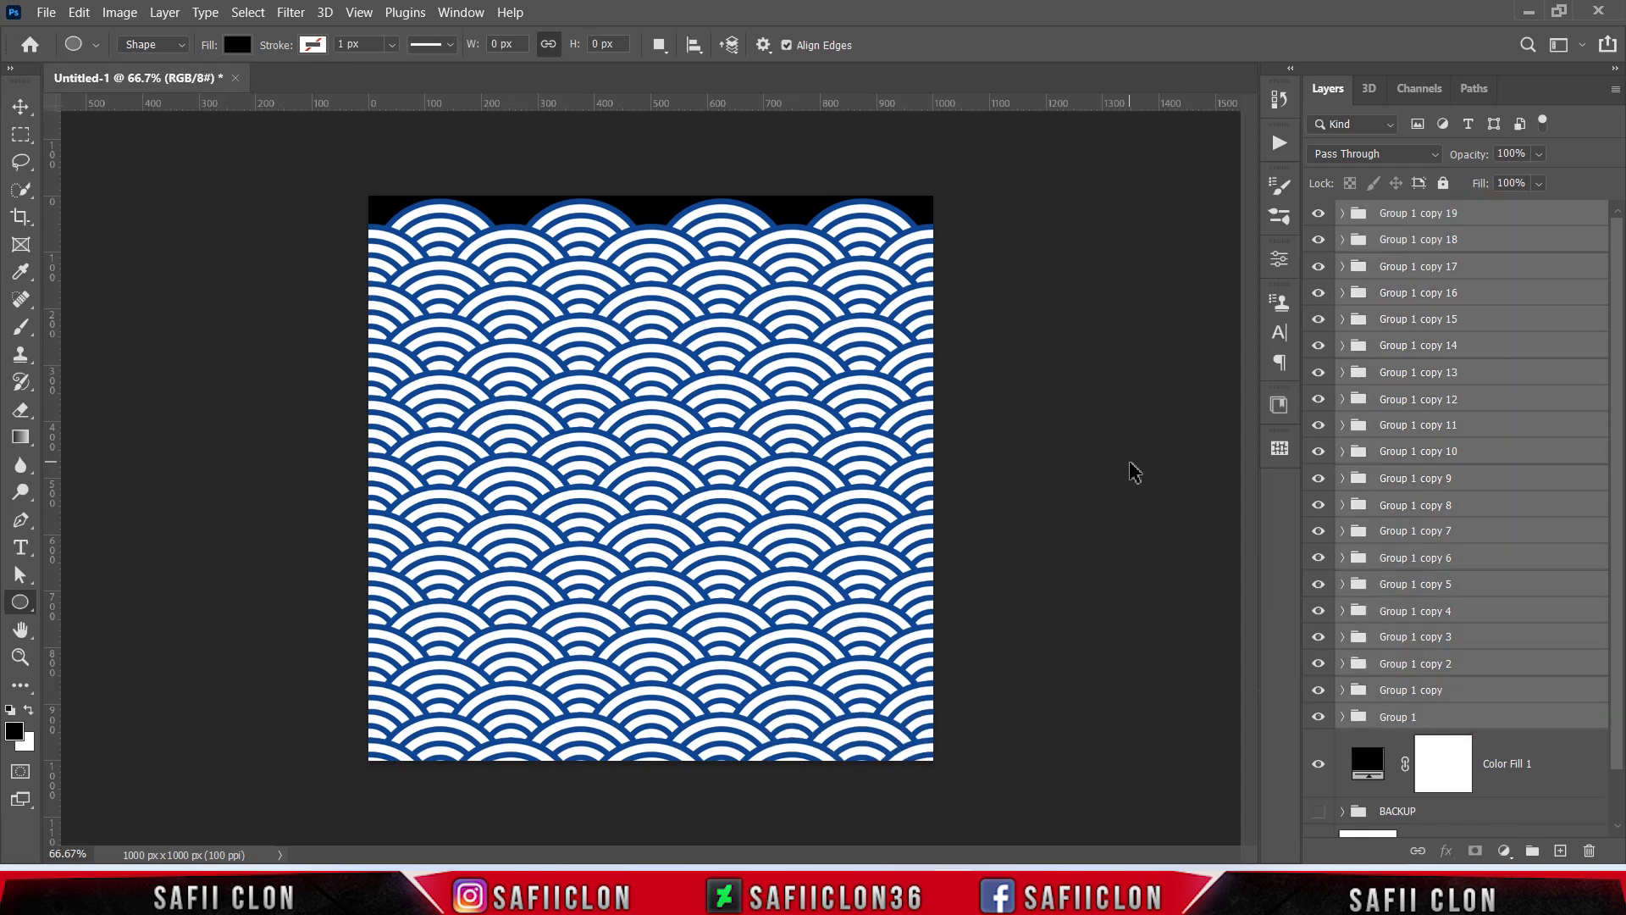
{"action": "key", "text": "ctrl+t"}
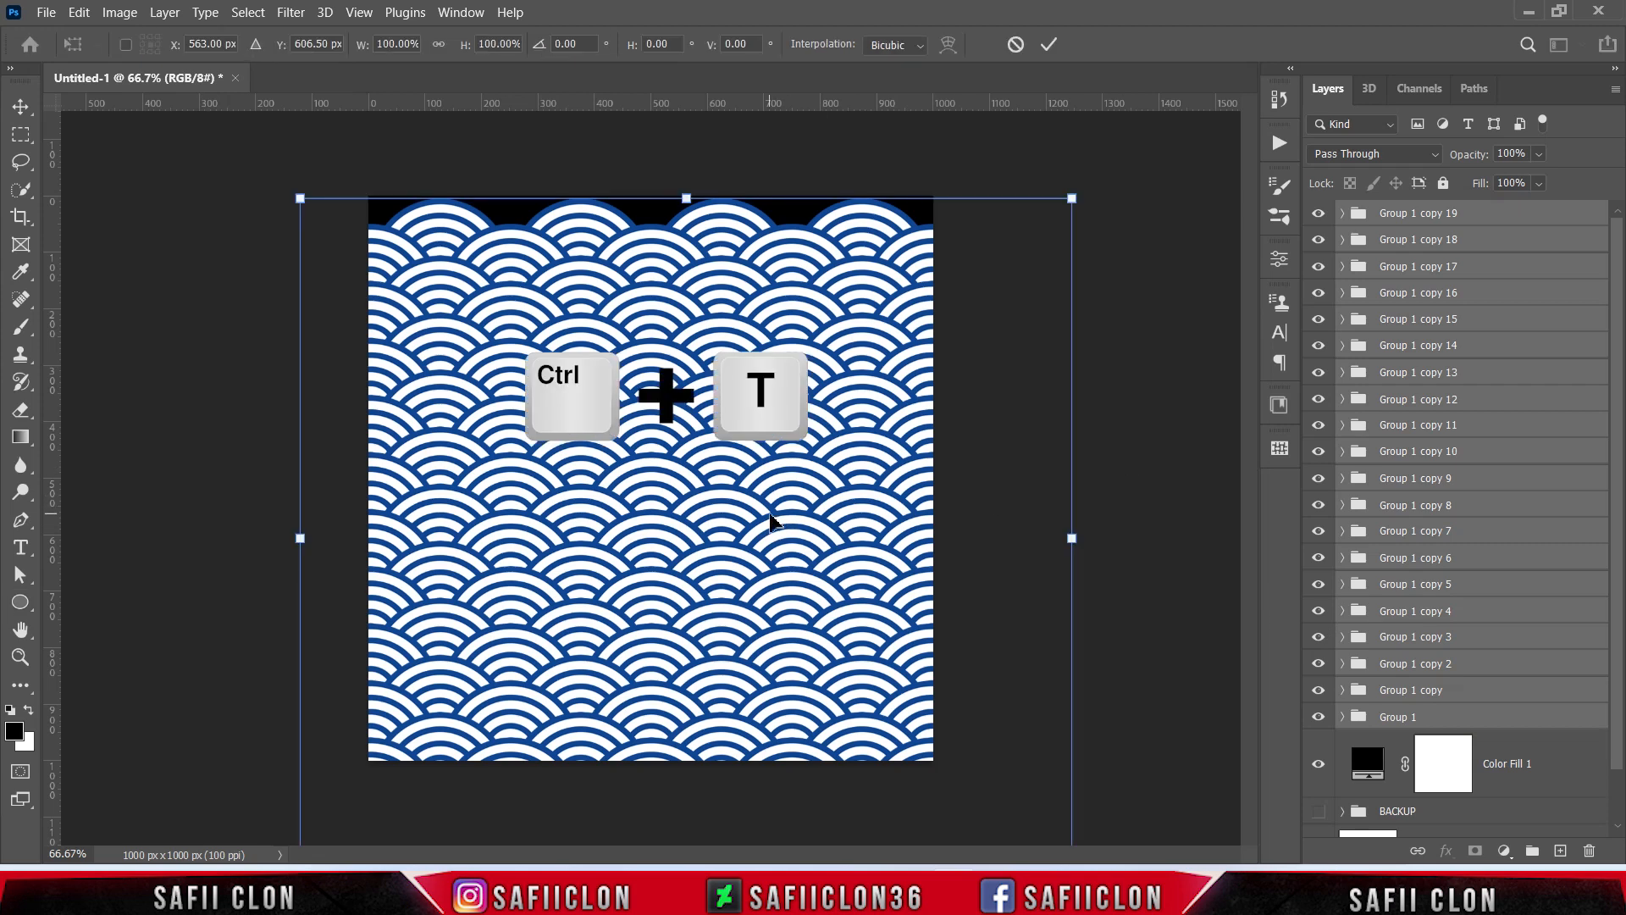
{"action": "left_click_drag", "start_coordinate": [772, 520], "coordinate": [774, 491]}
{"action": "left_click", "coordinate": [1050, 44]}
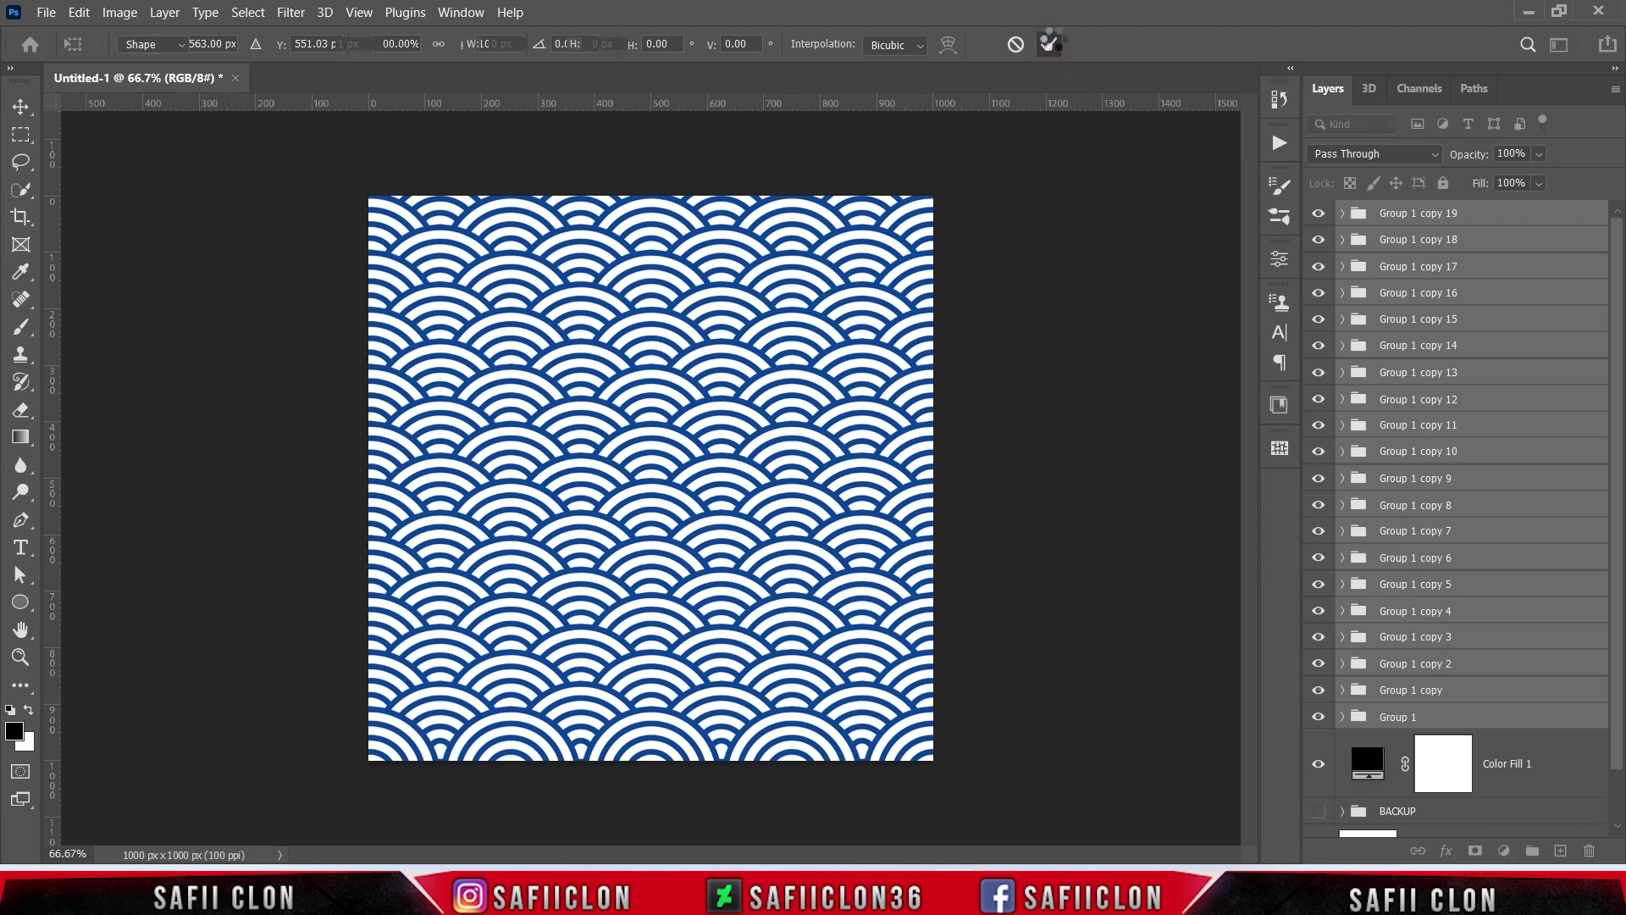
{"action": "key", "text": "u"}
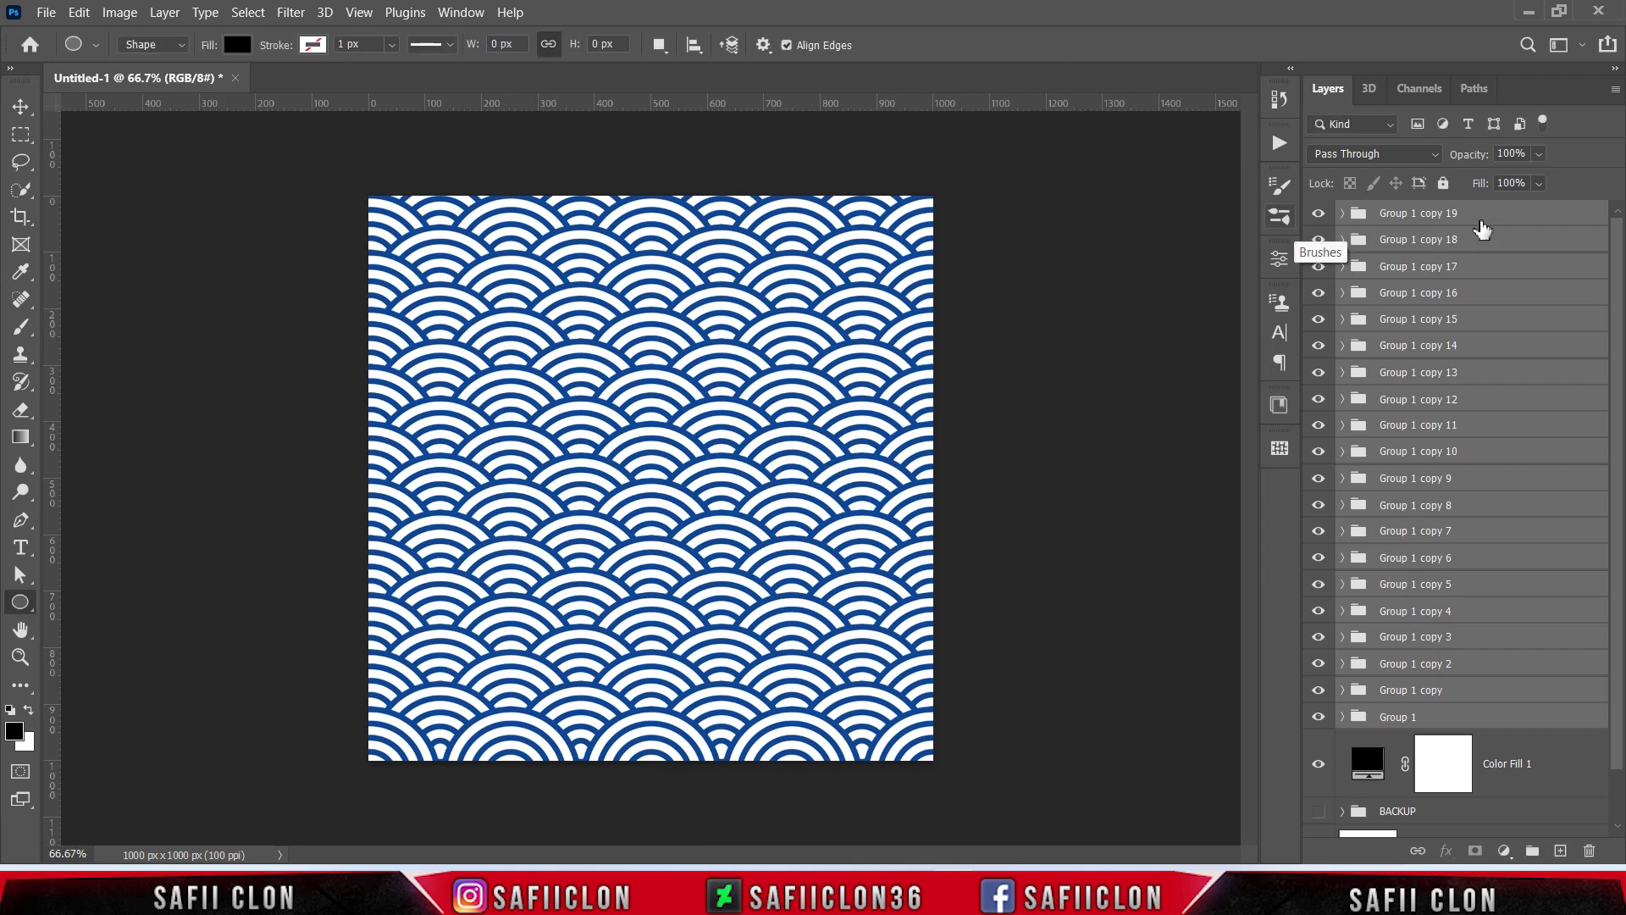
Toggle the visibility of Group 1 copy 19 and Group 1 copy 18 to check the lowest rows, leaving both visible
{"action": "left_click", "coordinate": [1480, 222]}
{"action": "left_click", "coordinate": [1319, 215]}
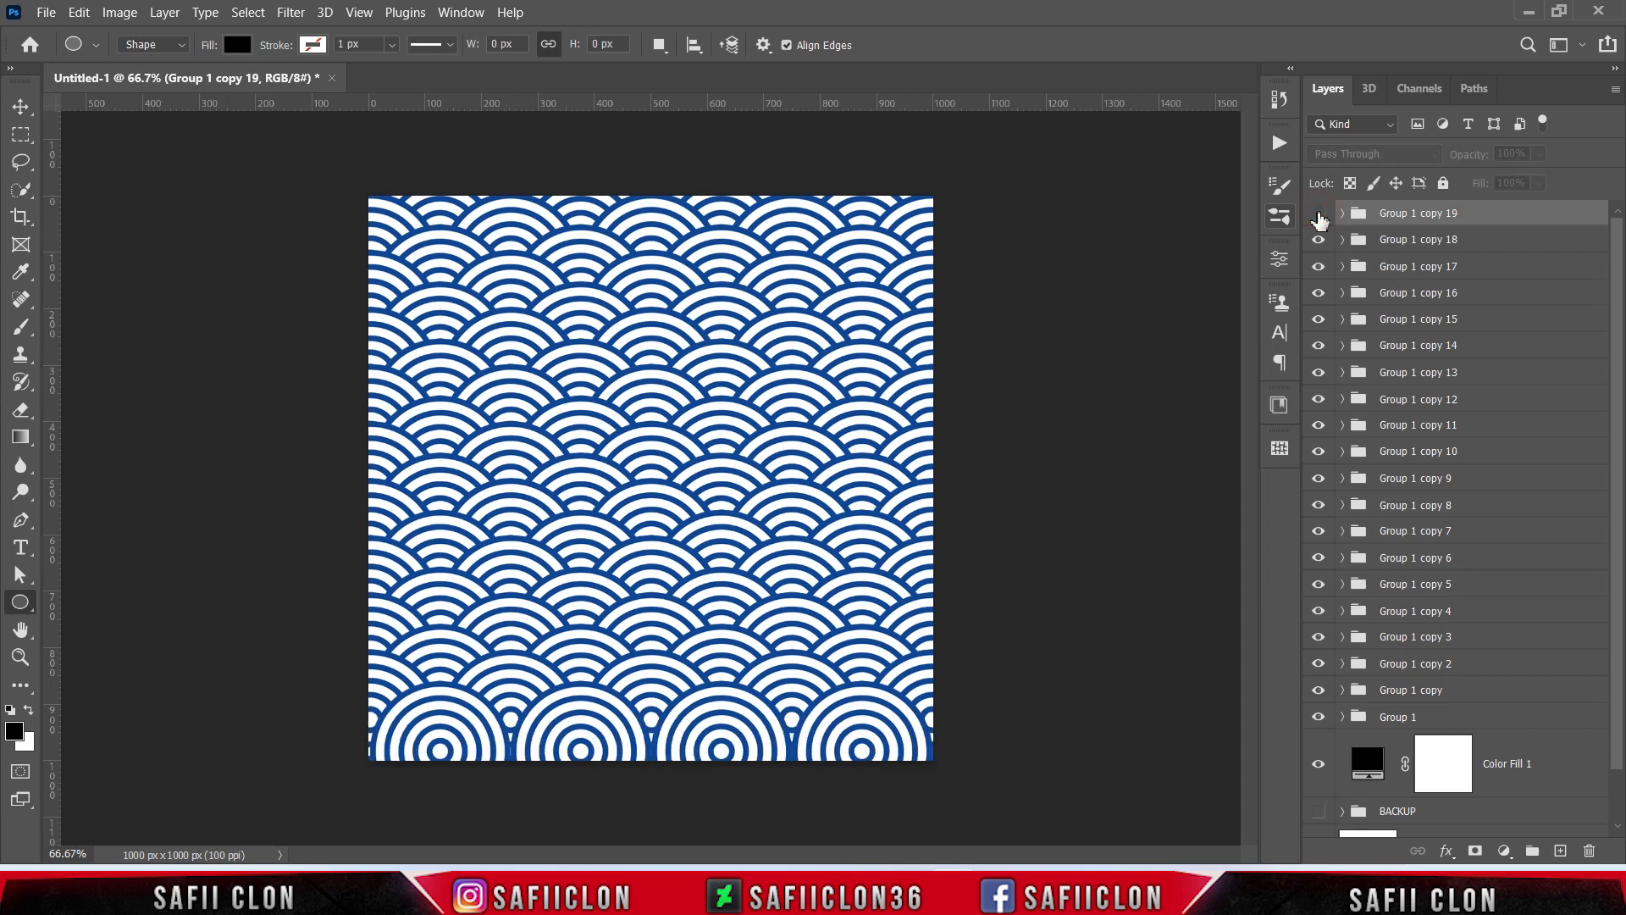
{"action": "left_click", "coordinate": [1318, 214]}
{"action": "left_click", "coordinate": [1481, 246], "text": "shift"}
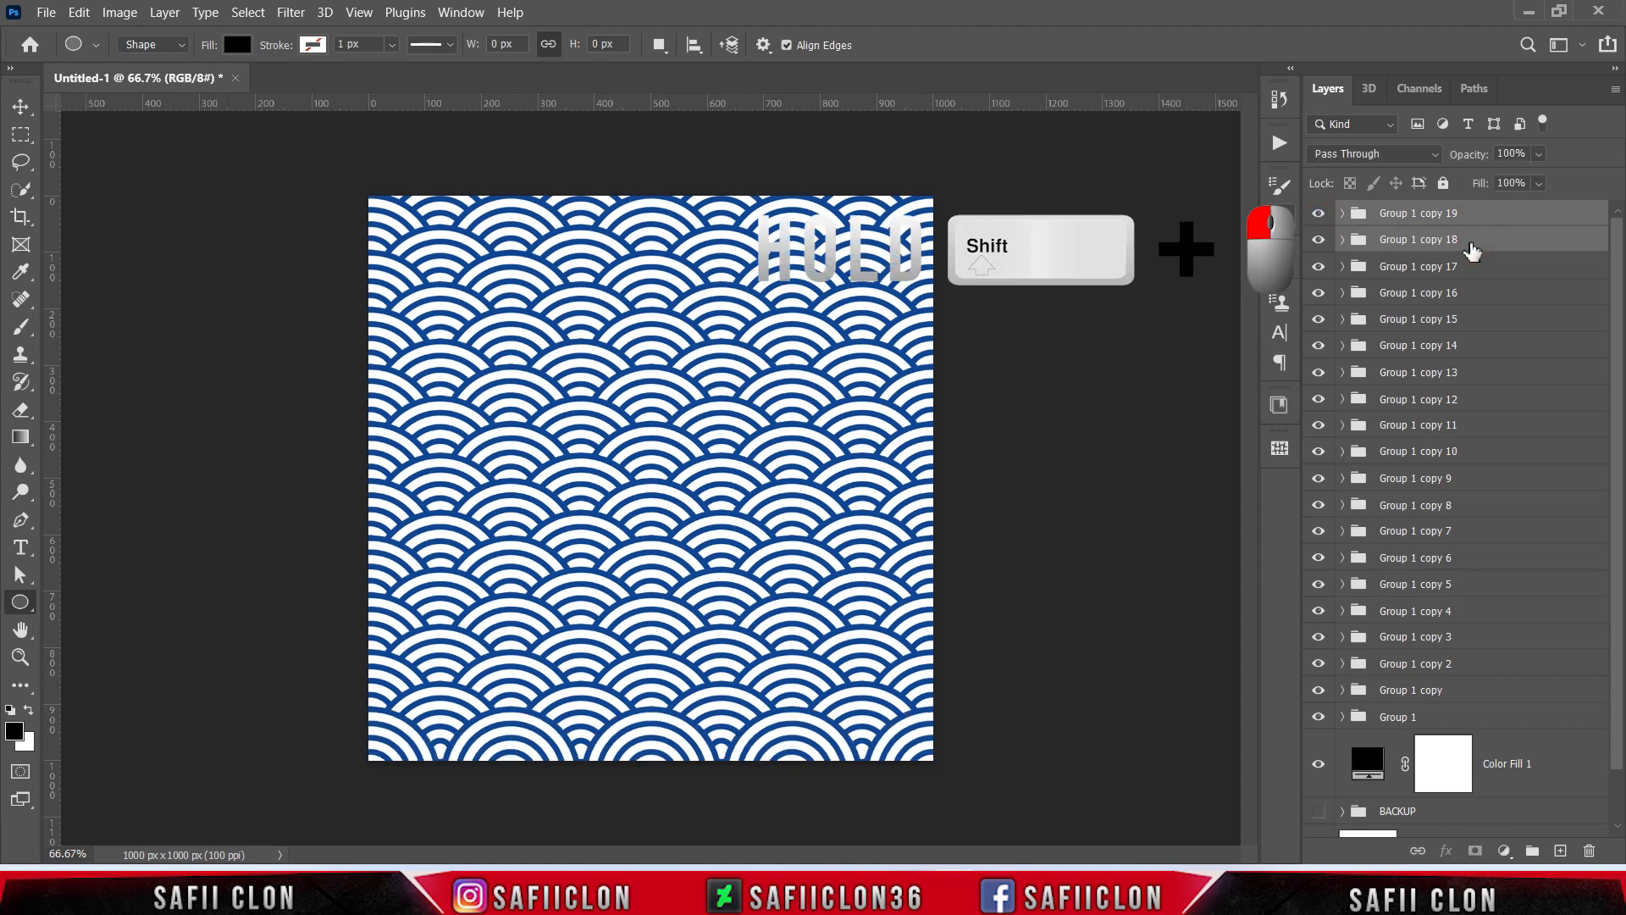
{"action": "left_click", "coordinate": [1320, 241]}
{"action": "left_click", "coordinate": [1319, 241]}
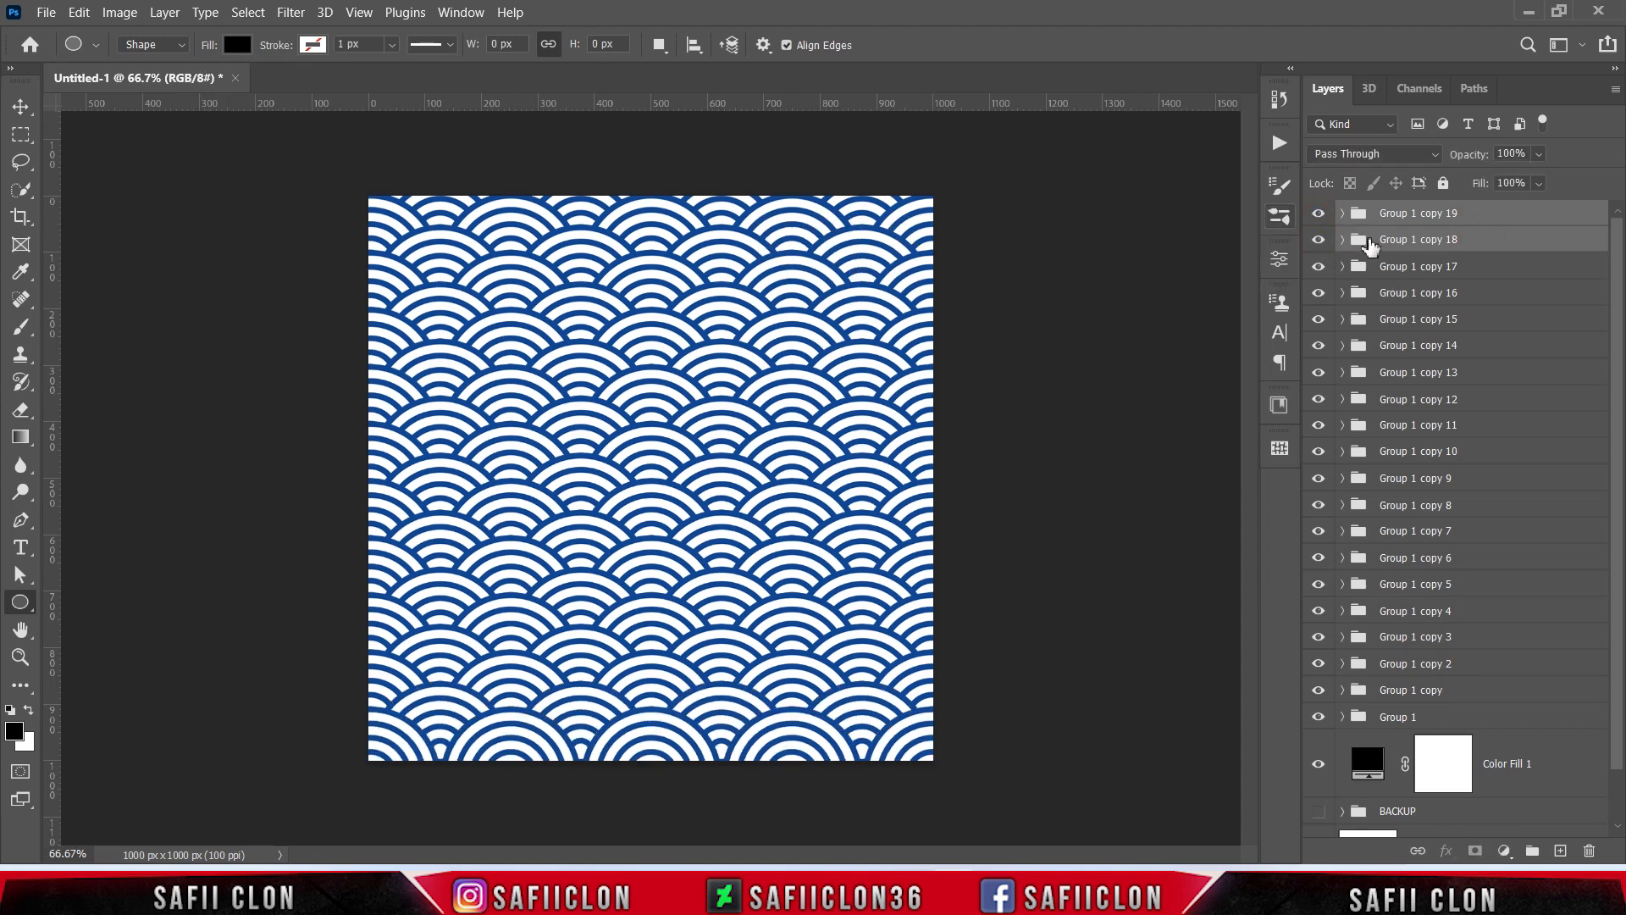
Duplicate Group 1 copy 18 and Group 1 copy 19 together and move the copies straight down to about Y 1107 px
{"action": "right_click", "coordinate": [1474, 221]}
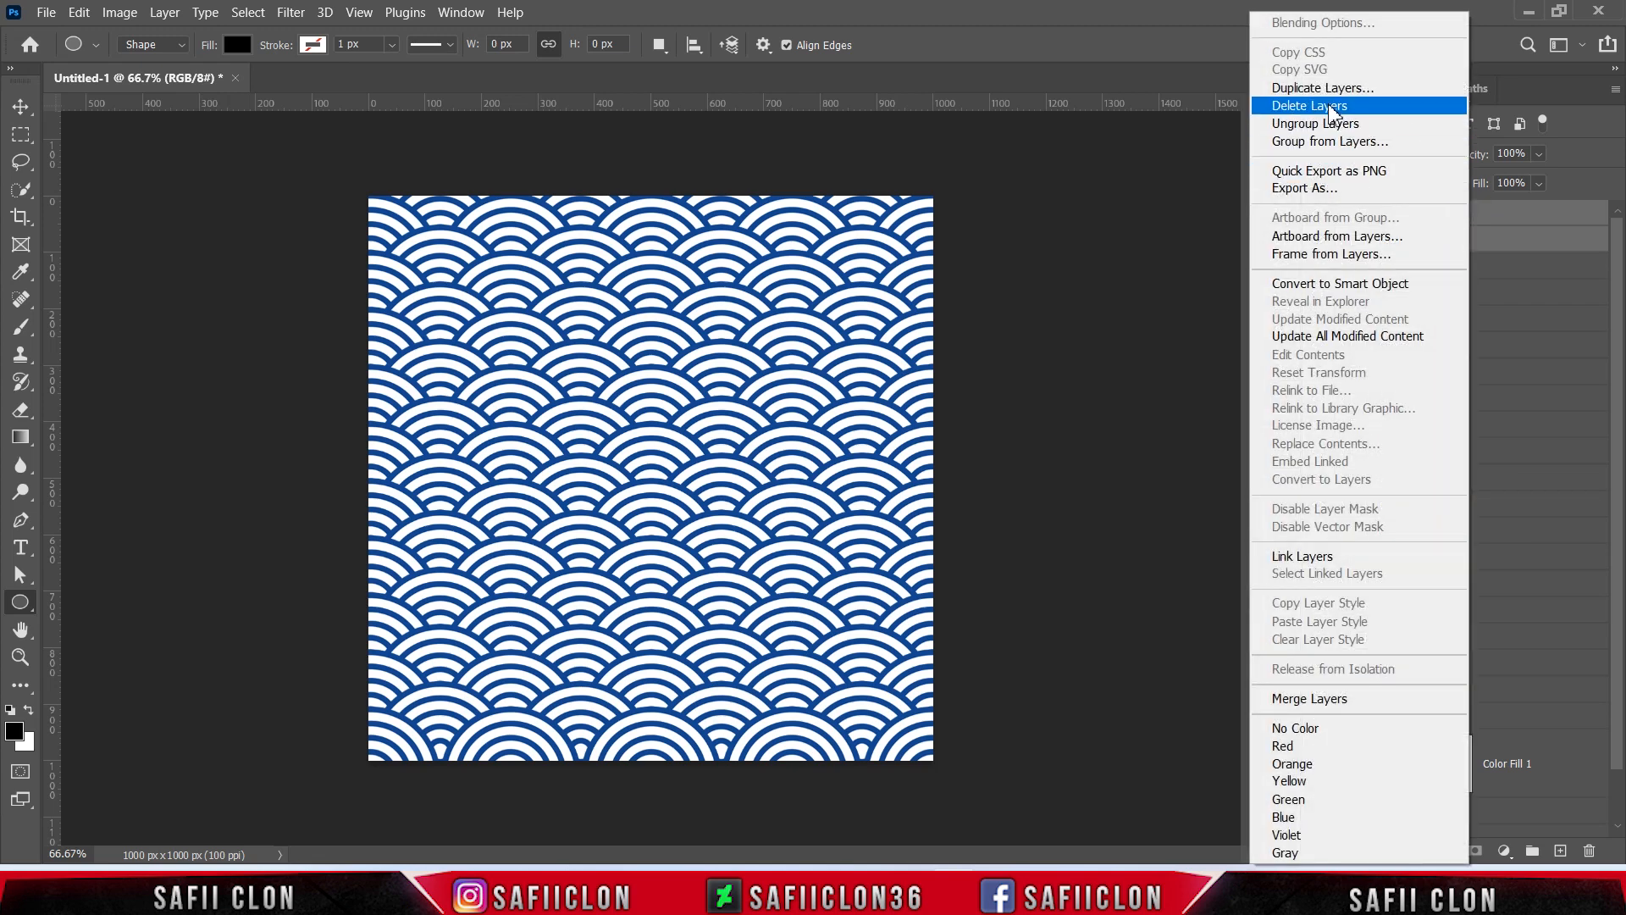
{"action": "left_click", "coordinate": [1317, 88]}
{"action": "left_click", "coordinate": [1270, 271]}
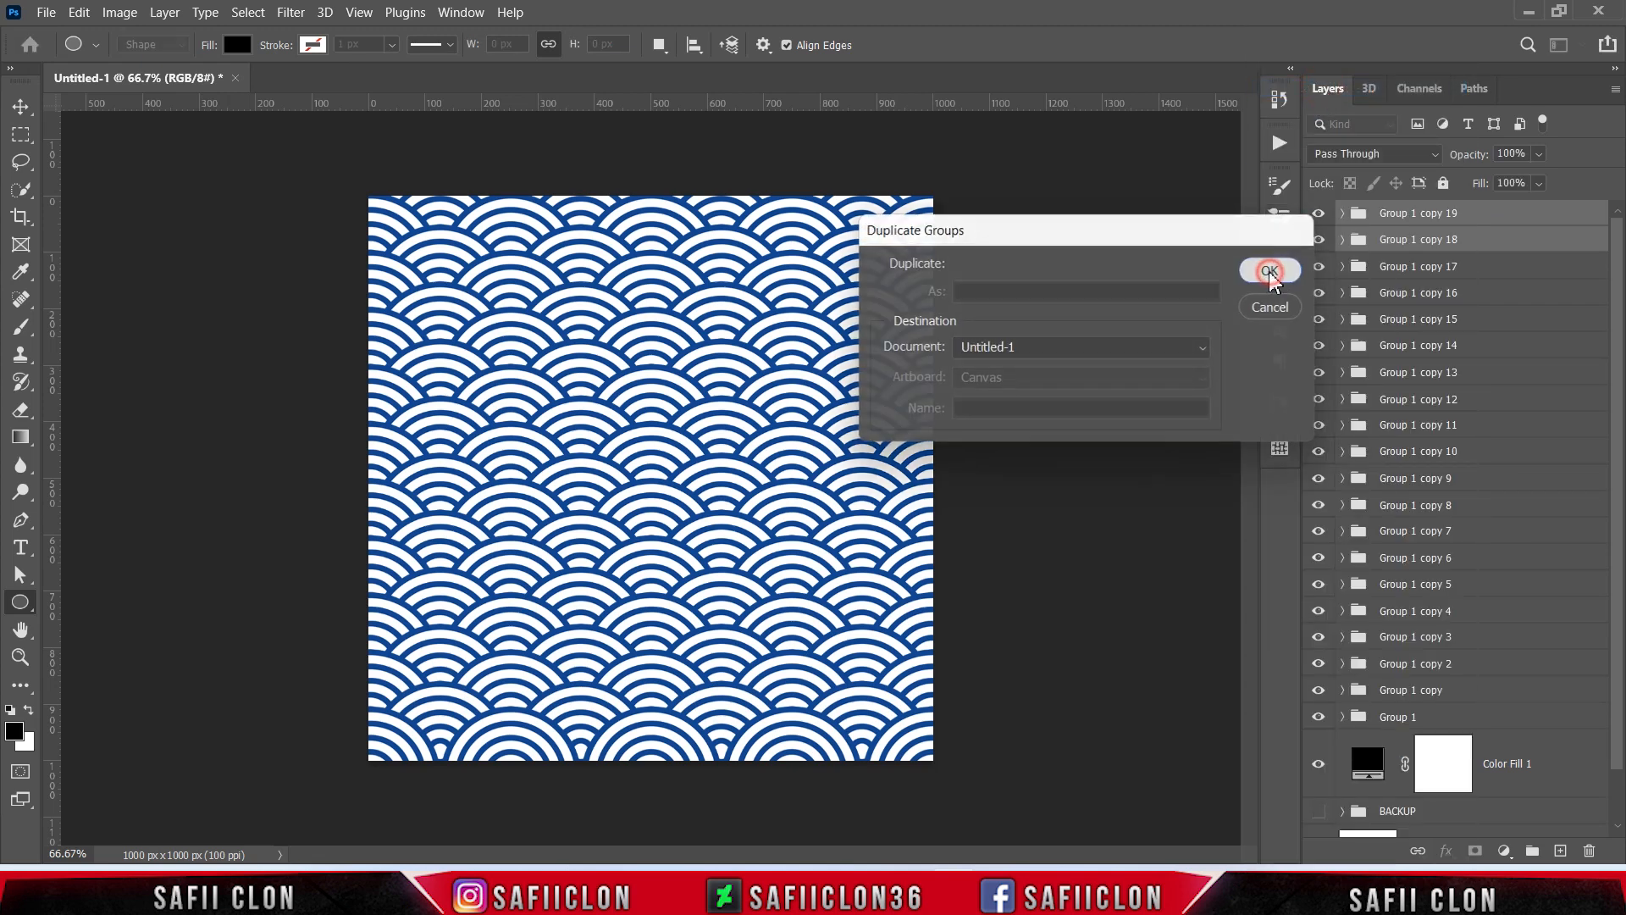
{"action": "key", "text": "ctrl+t"}
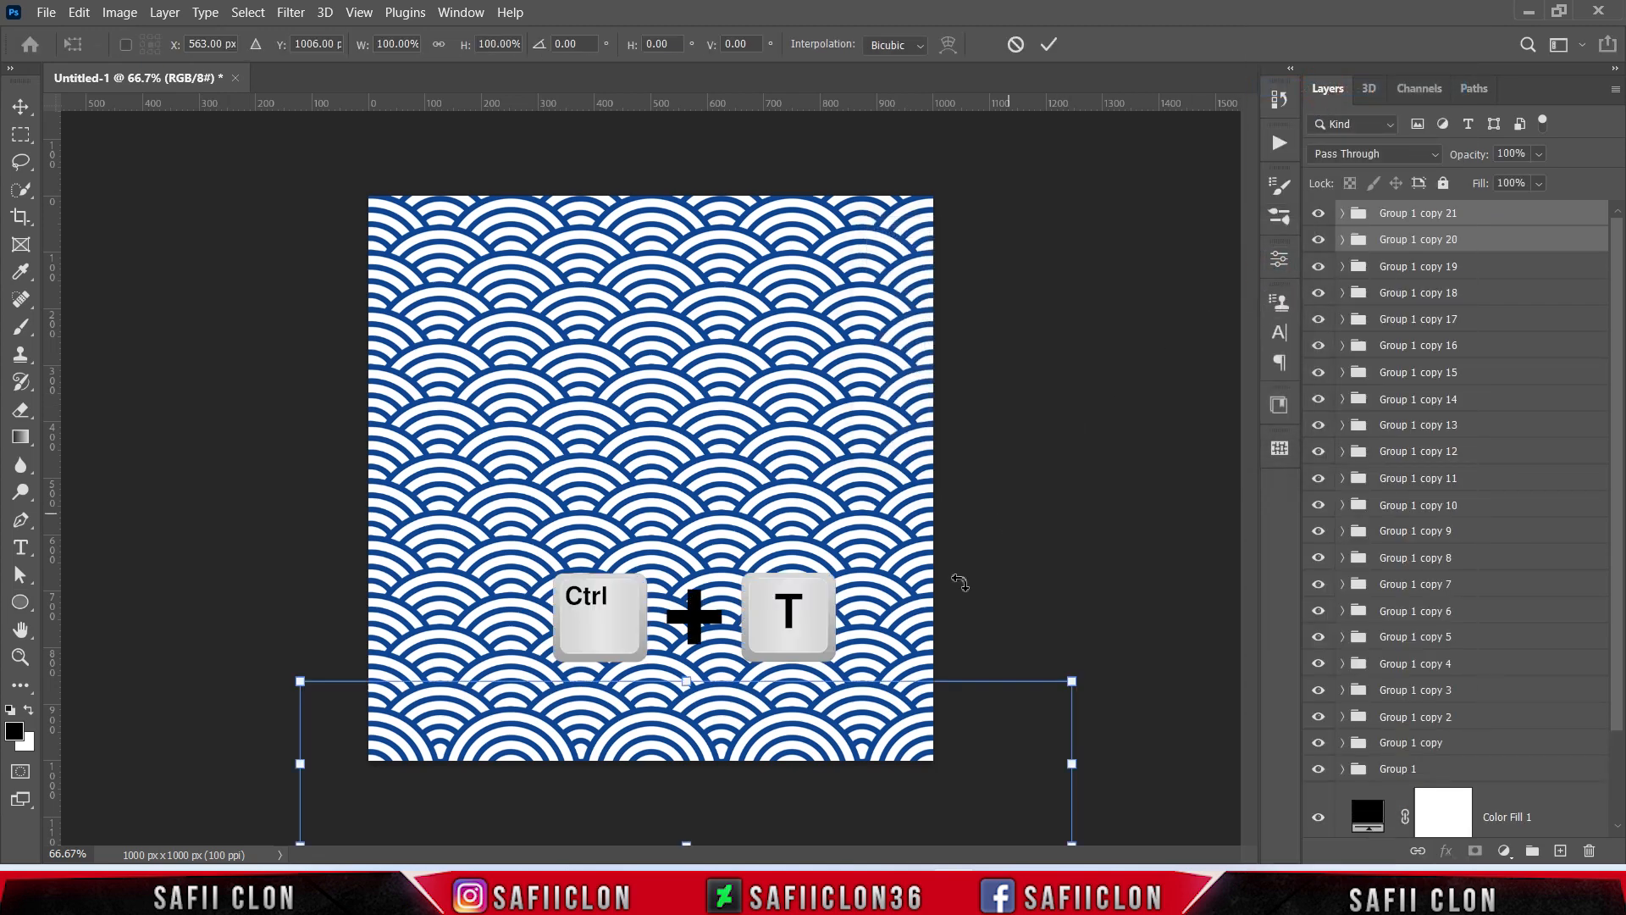
{"action": "left_click_drag", "start_coordinate": [766, 706], "coordinate": [759, 761]}
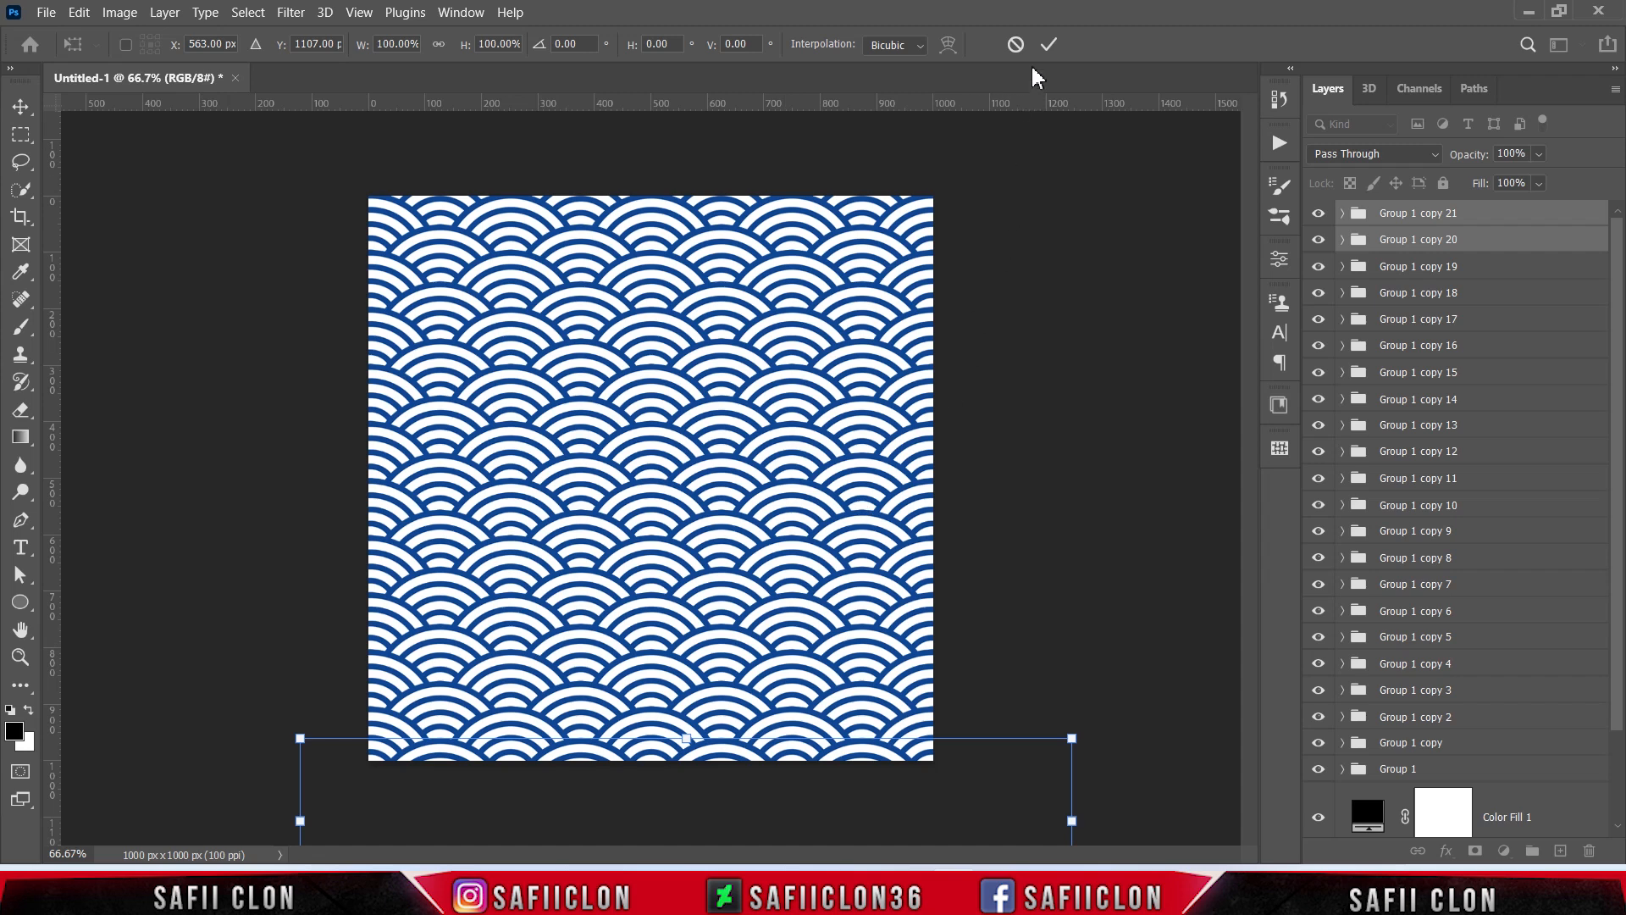
{"action": "left_click", "coordinate": [1049, 44]}
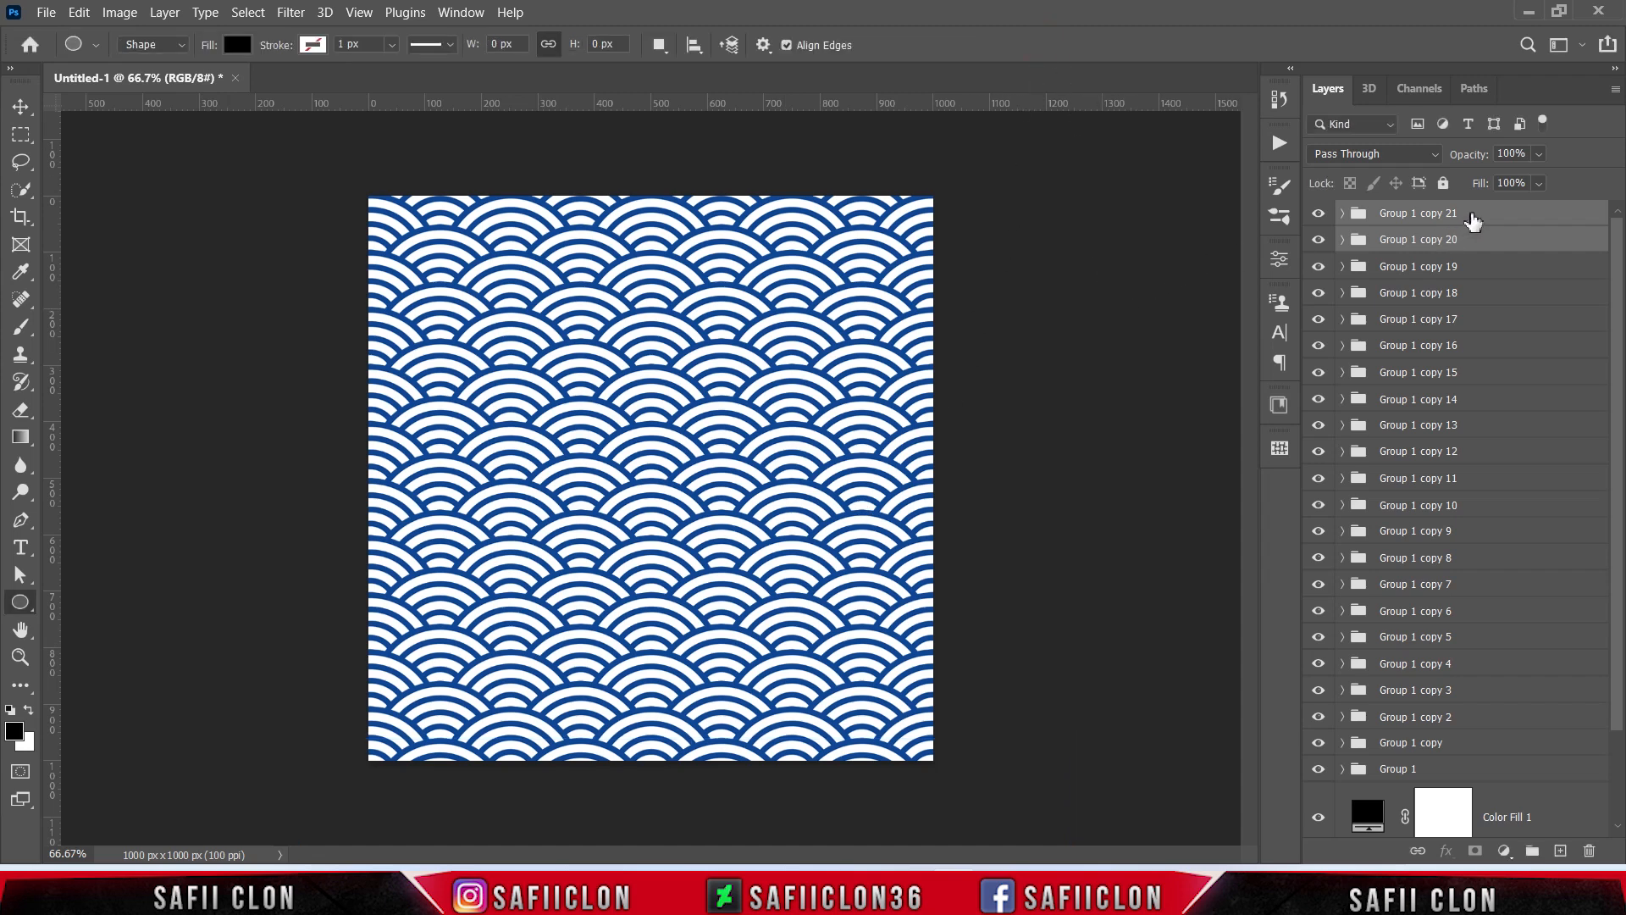
Combine all the row groups from Group 1 to Group 1 copy 21 into one group and check its visibility, leaving it shown
{"action": "left_click", "coordinate": [1477, 211]}
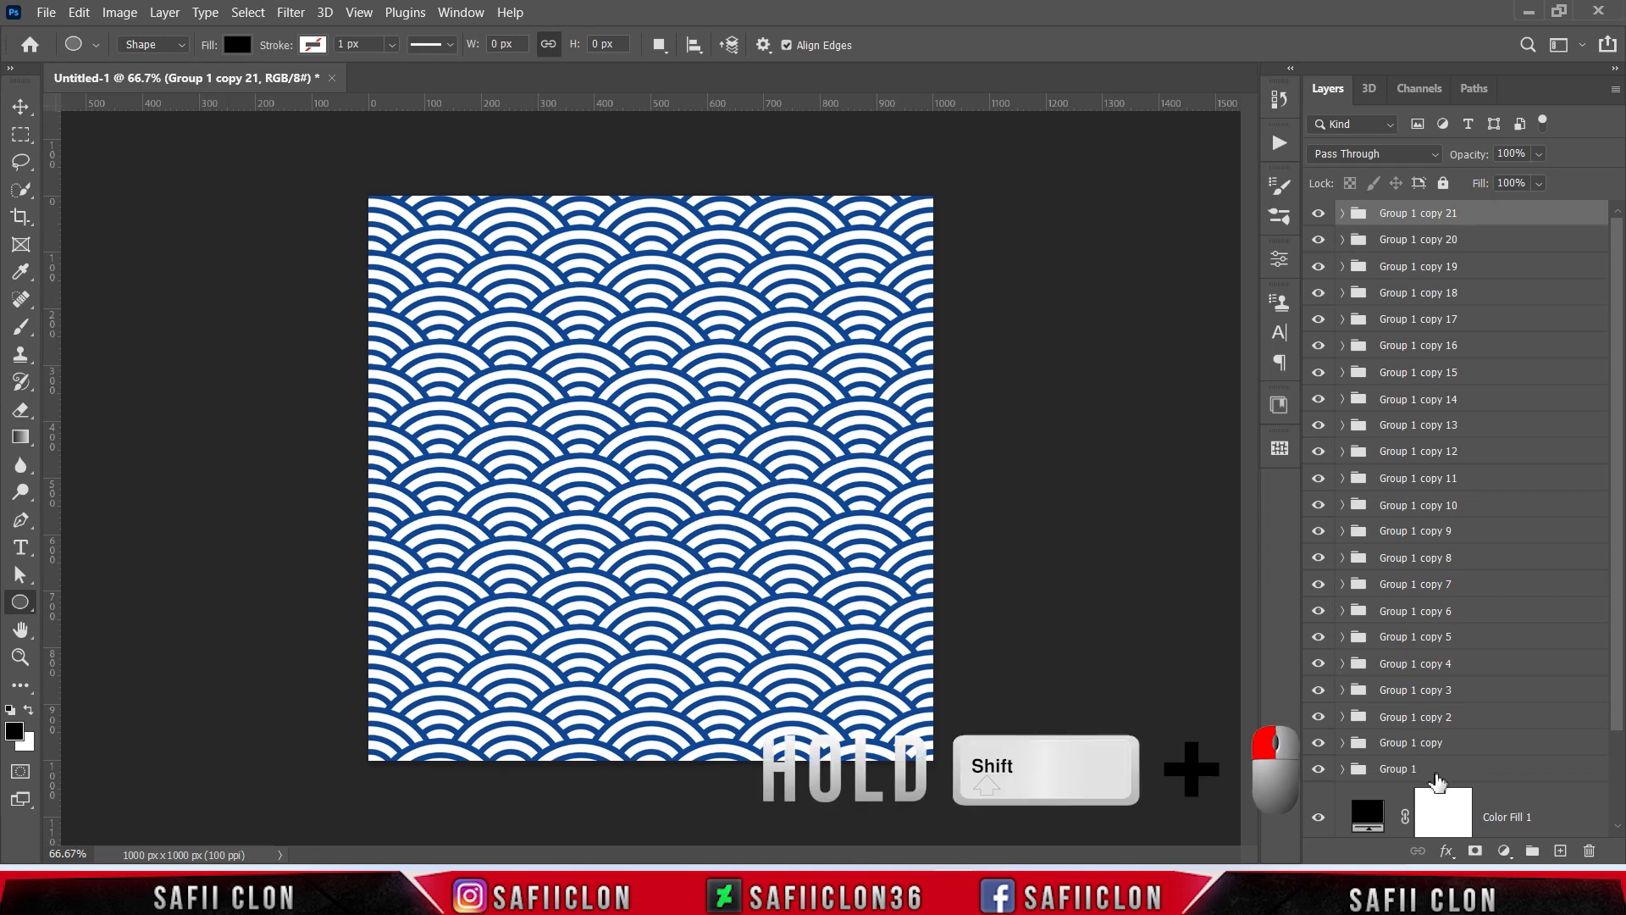
{"action": "left_click", "coordinate": [1440, 769], "text": "shift"}
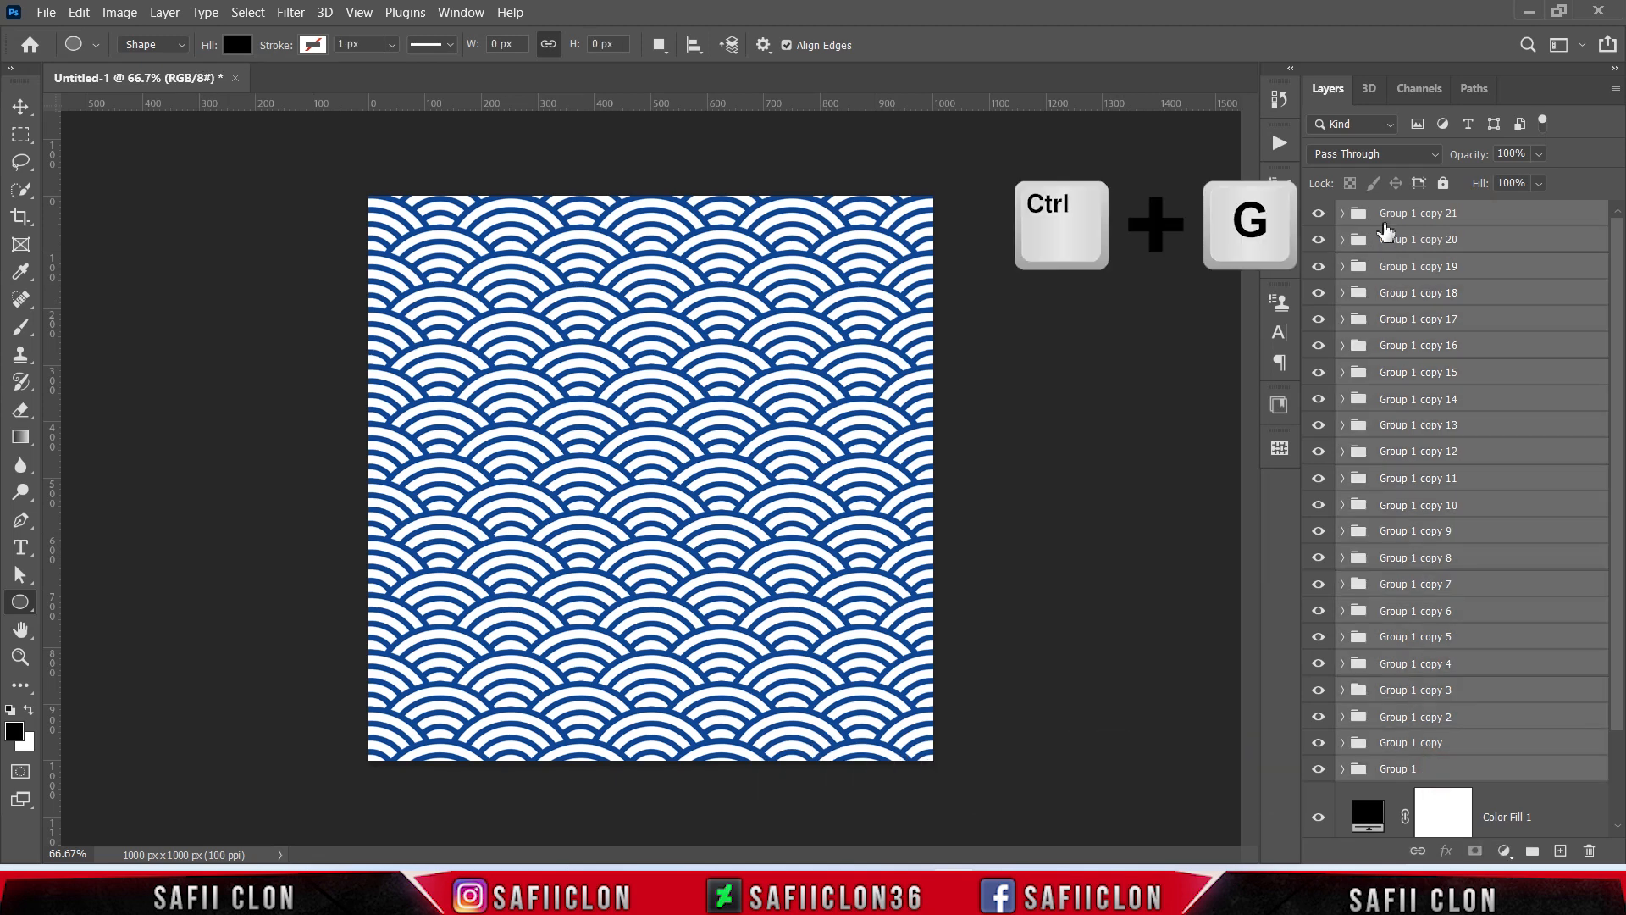
{"action": "key", "text": "ctrl+g"}
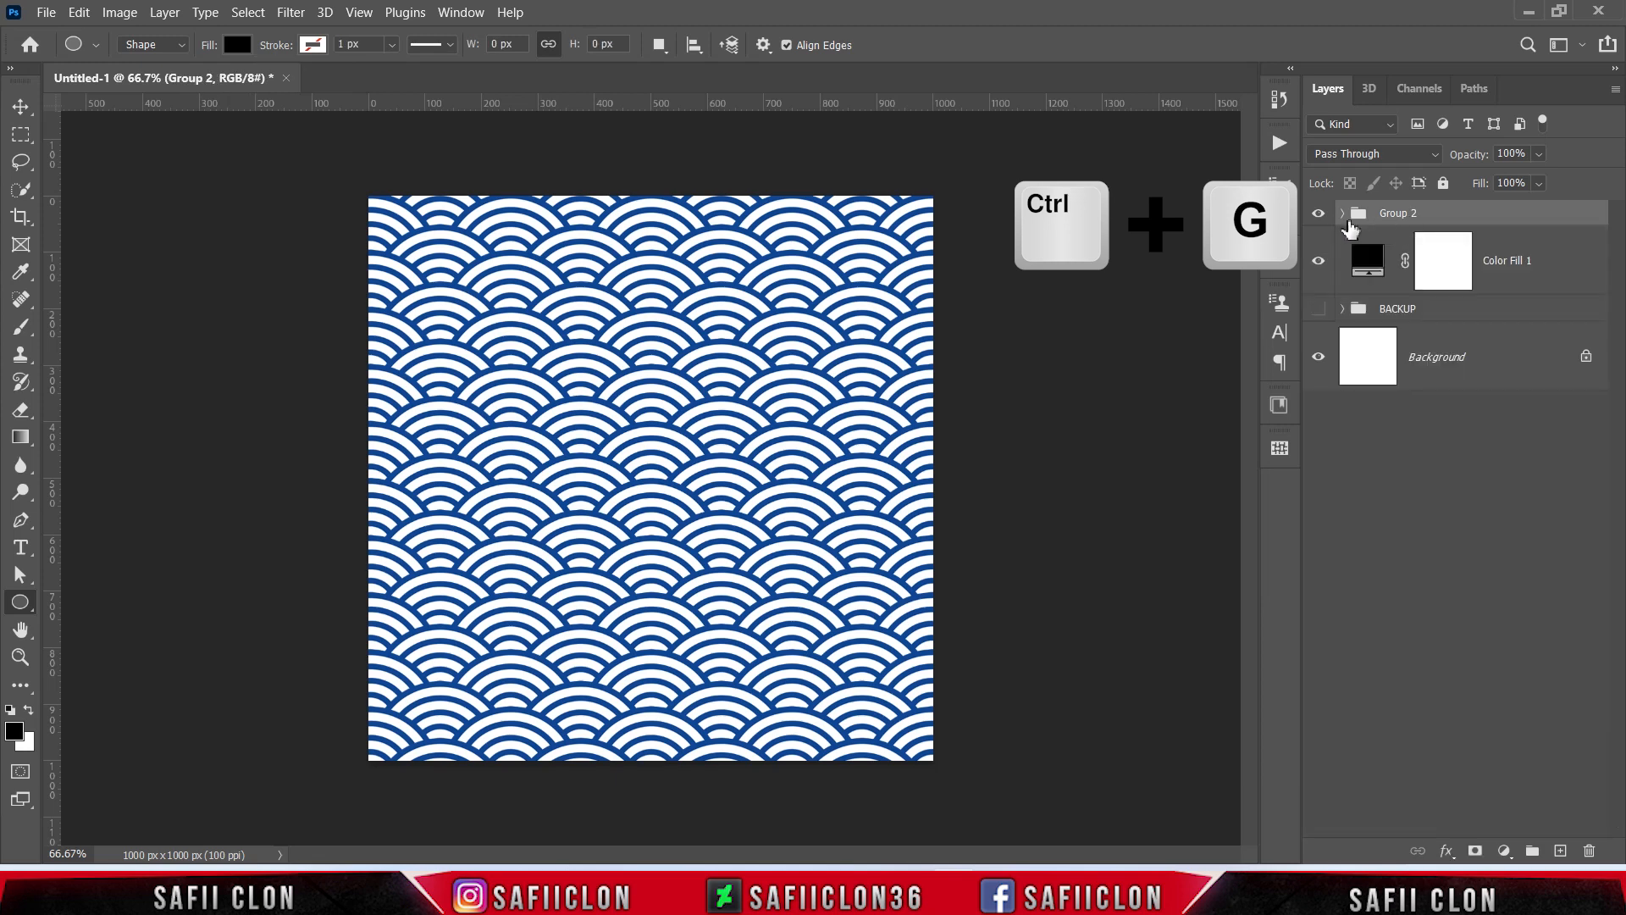
{"action": "left_click", "coordinate": [1317, 214]}
{"action": "left_click", "coordinate": [1318, 214]}
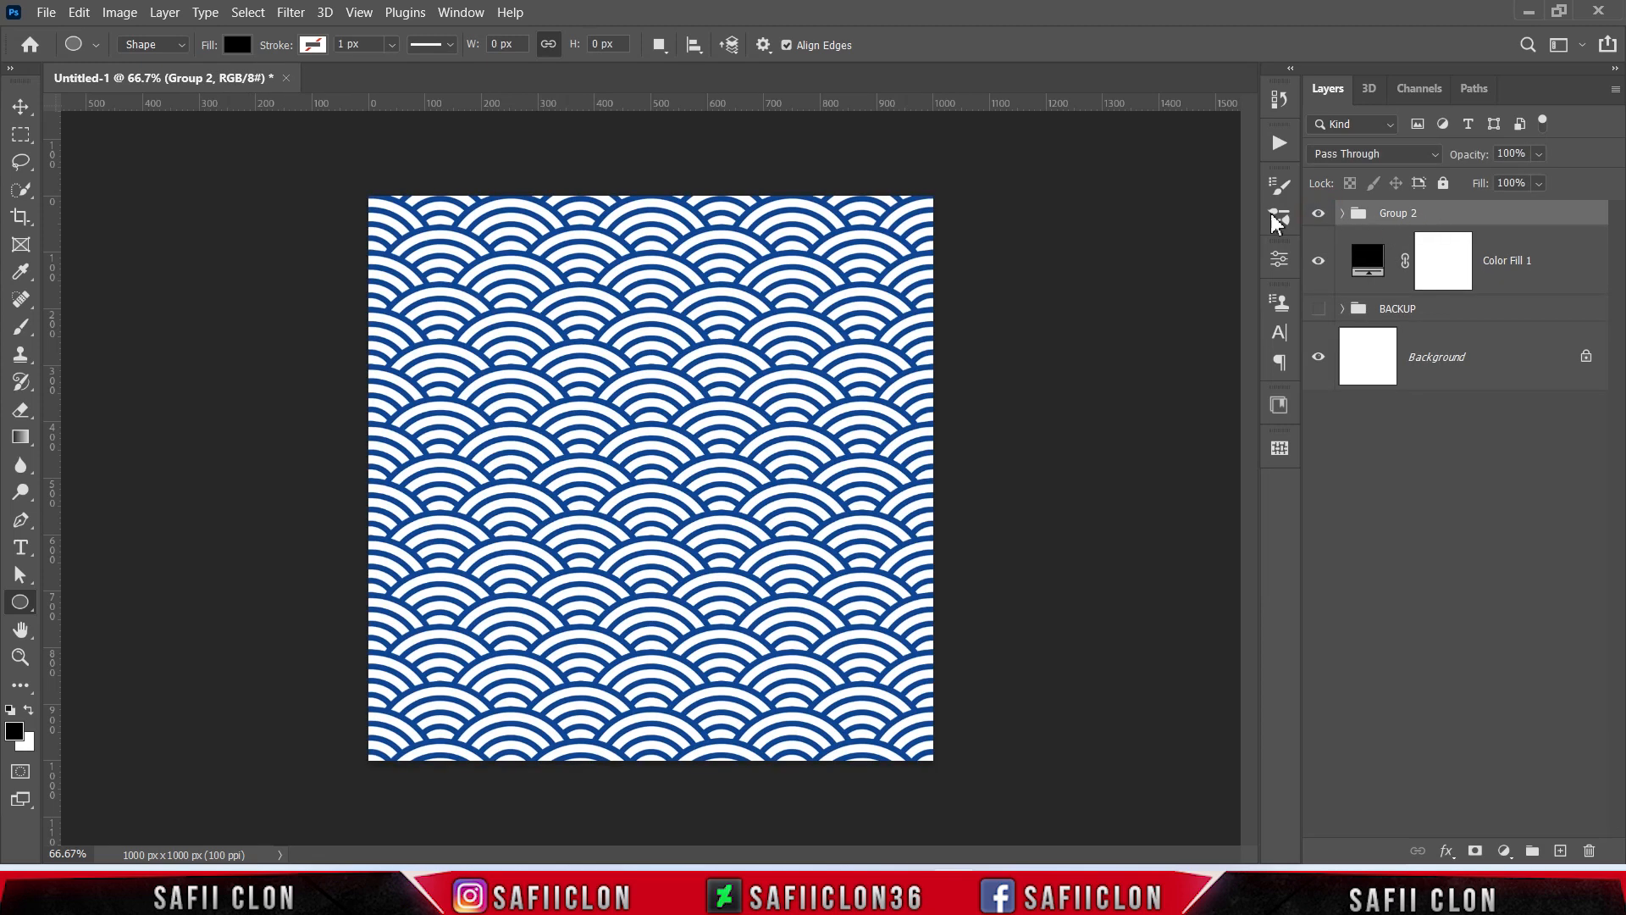
Define the finished wave artwork as a new pattern preset, keeping the suggested name
{"action": "left_click", "coordinate": [78, 12]}
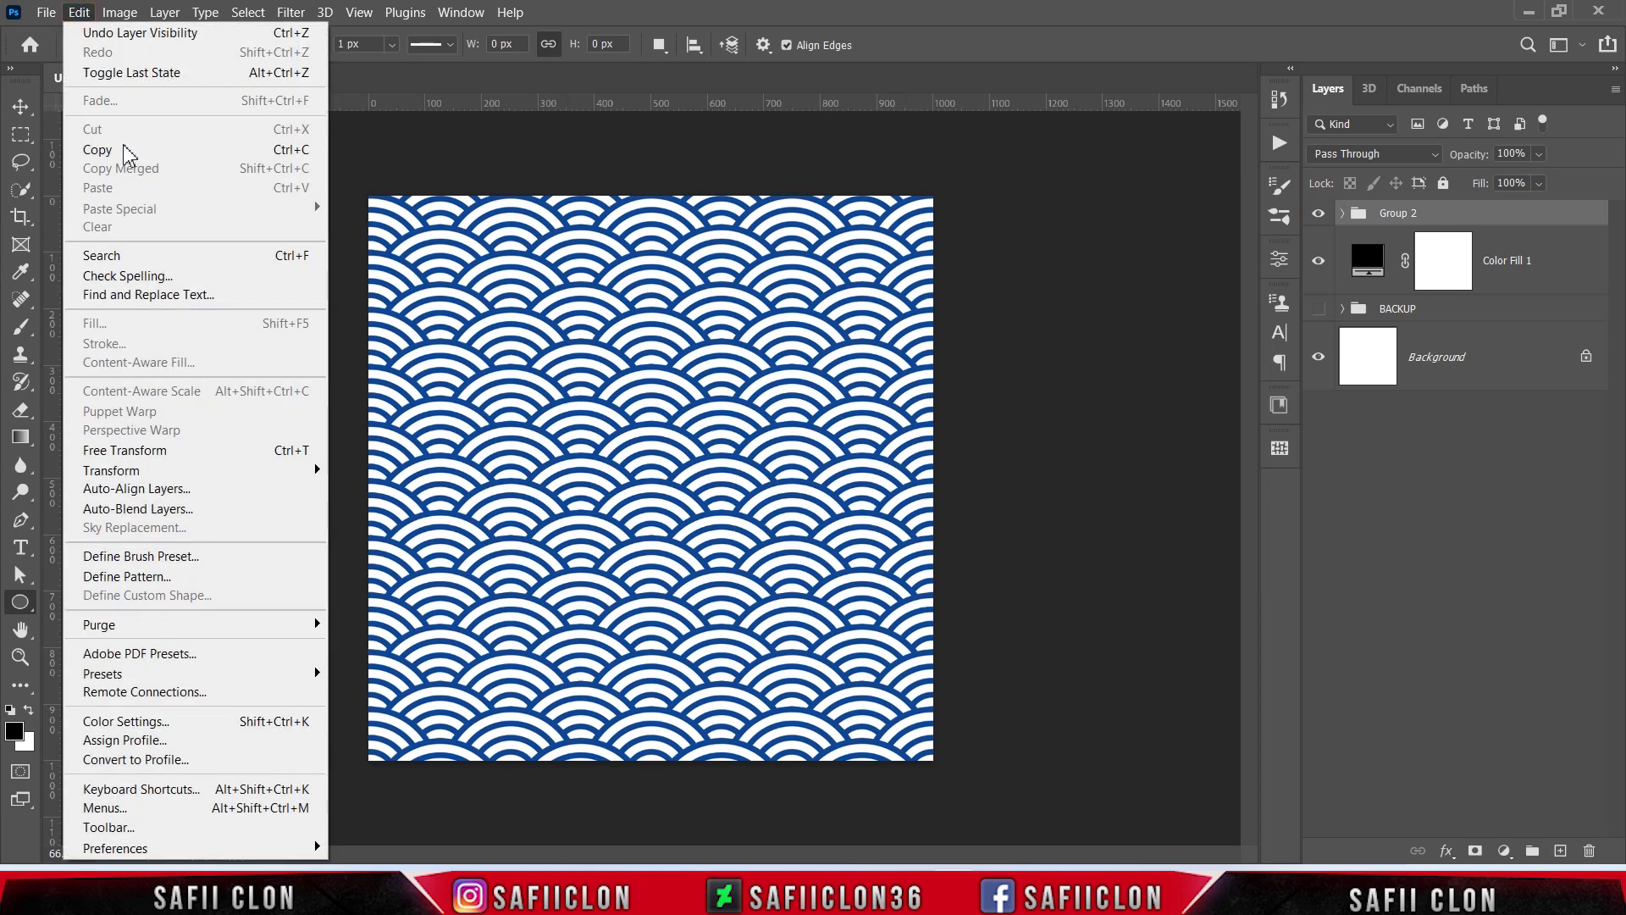
{"action": "left_click", "coordinate": [132, 578]}
{"action": "double_click", "coordinate": [742, 291]}
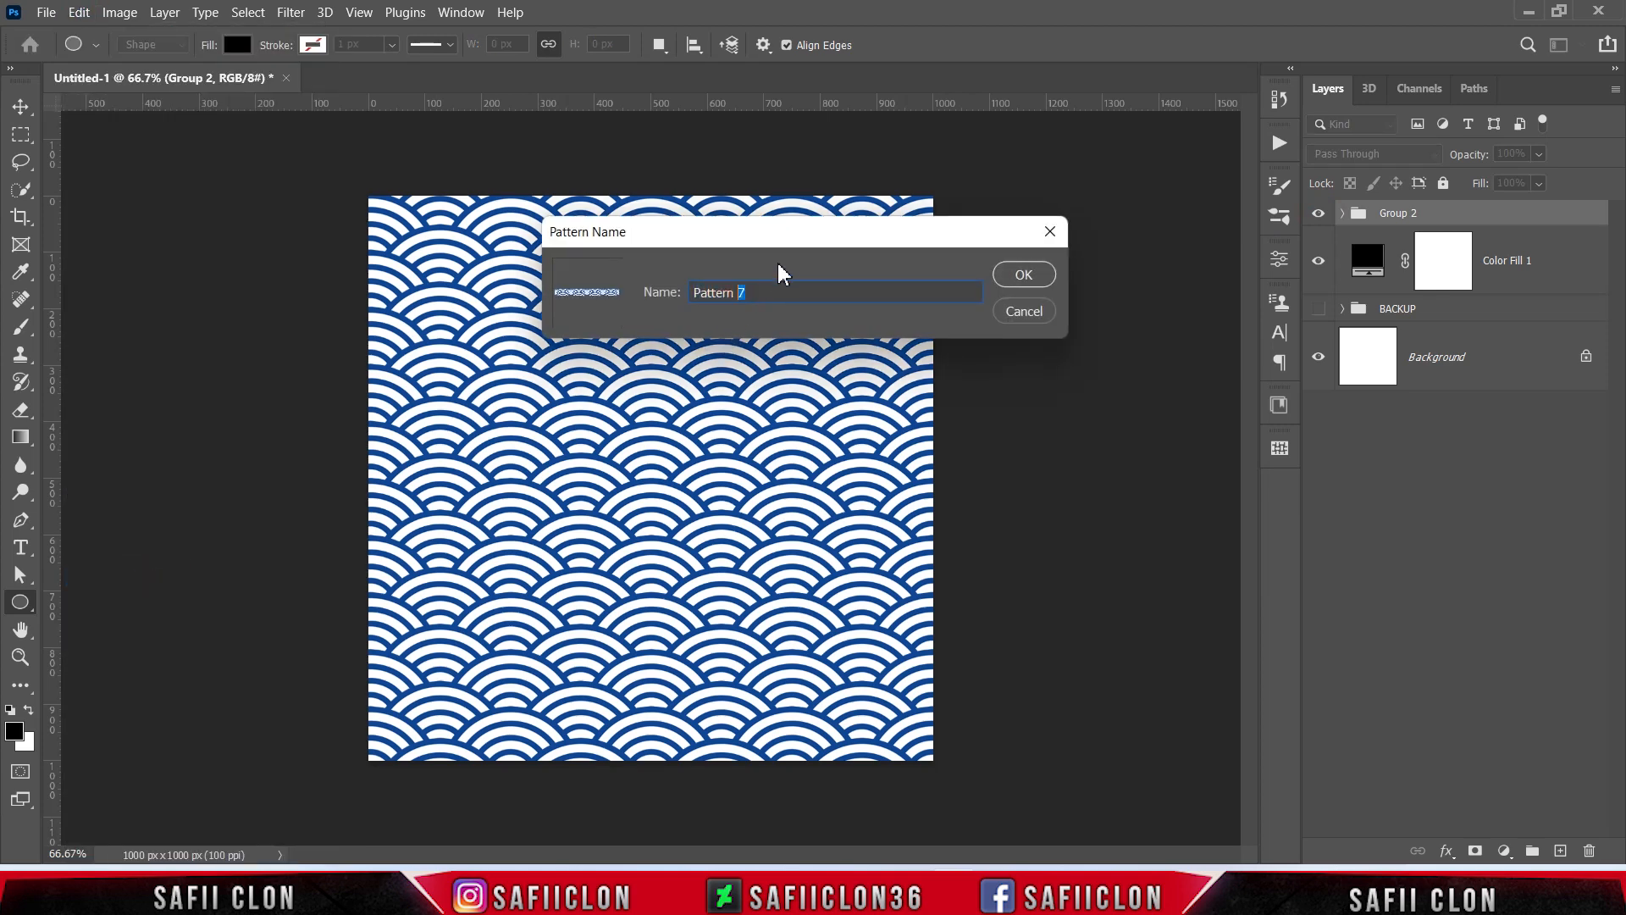
{"action": "left_click", "coordinate": [1024, 276]}
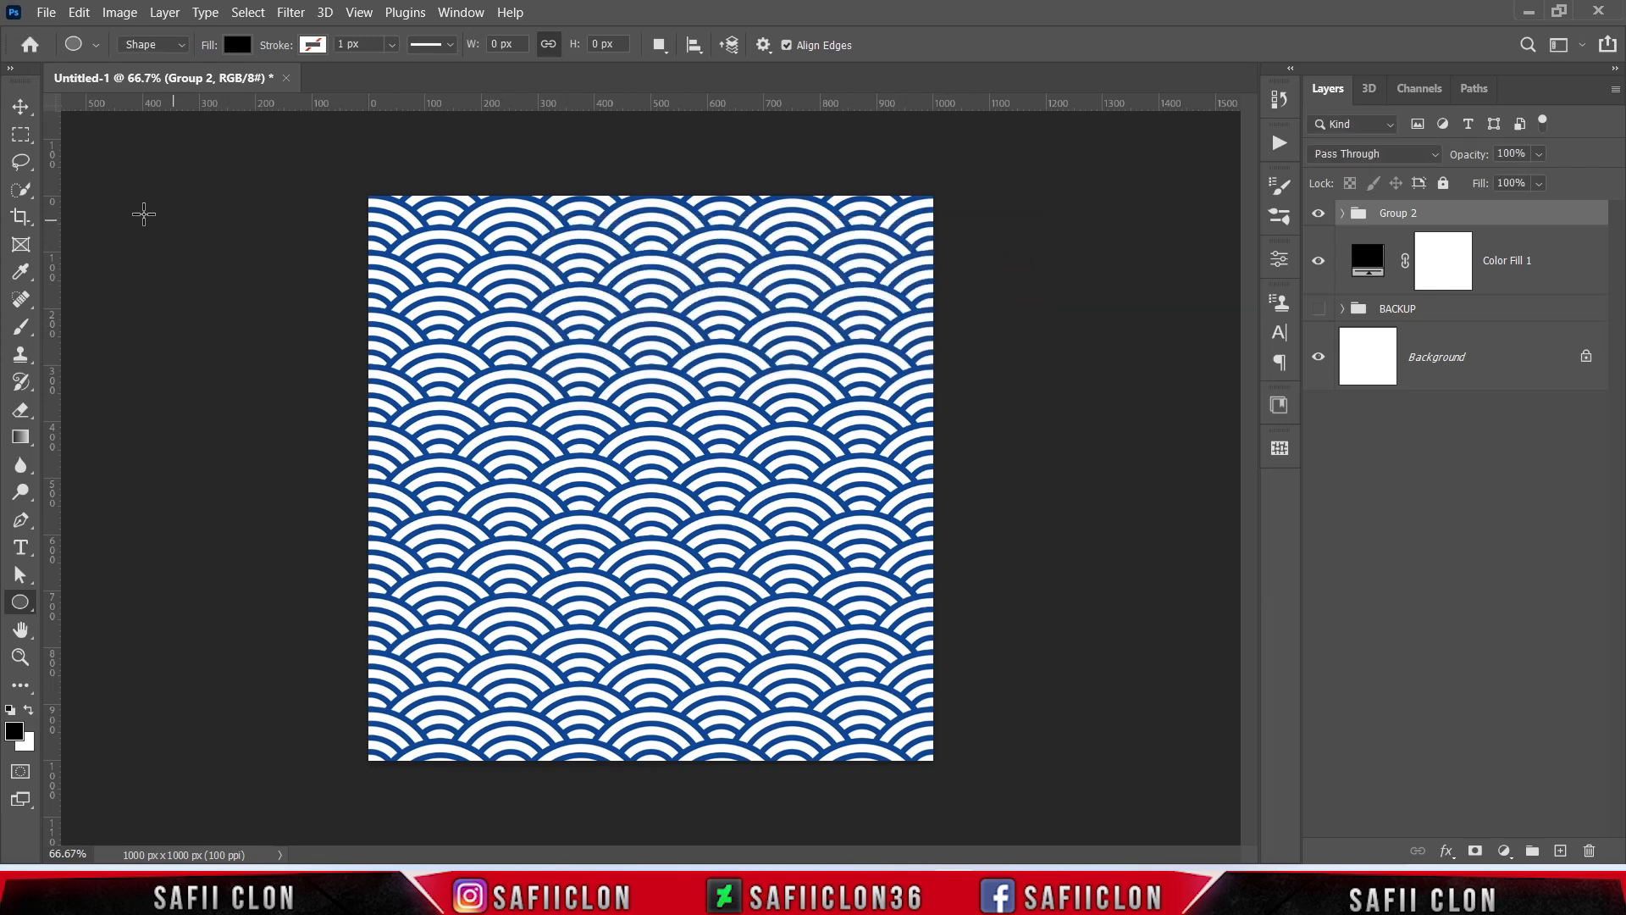
Create a new 1920 x 1080 px RGB document at 300 pixels/inch with a white background
{"action": "left_click", "coordinate": [46, 12]}
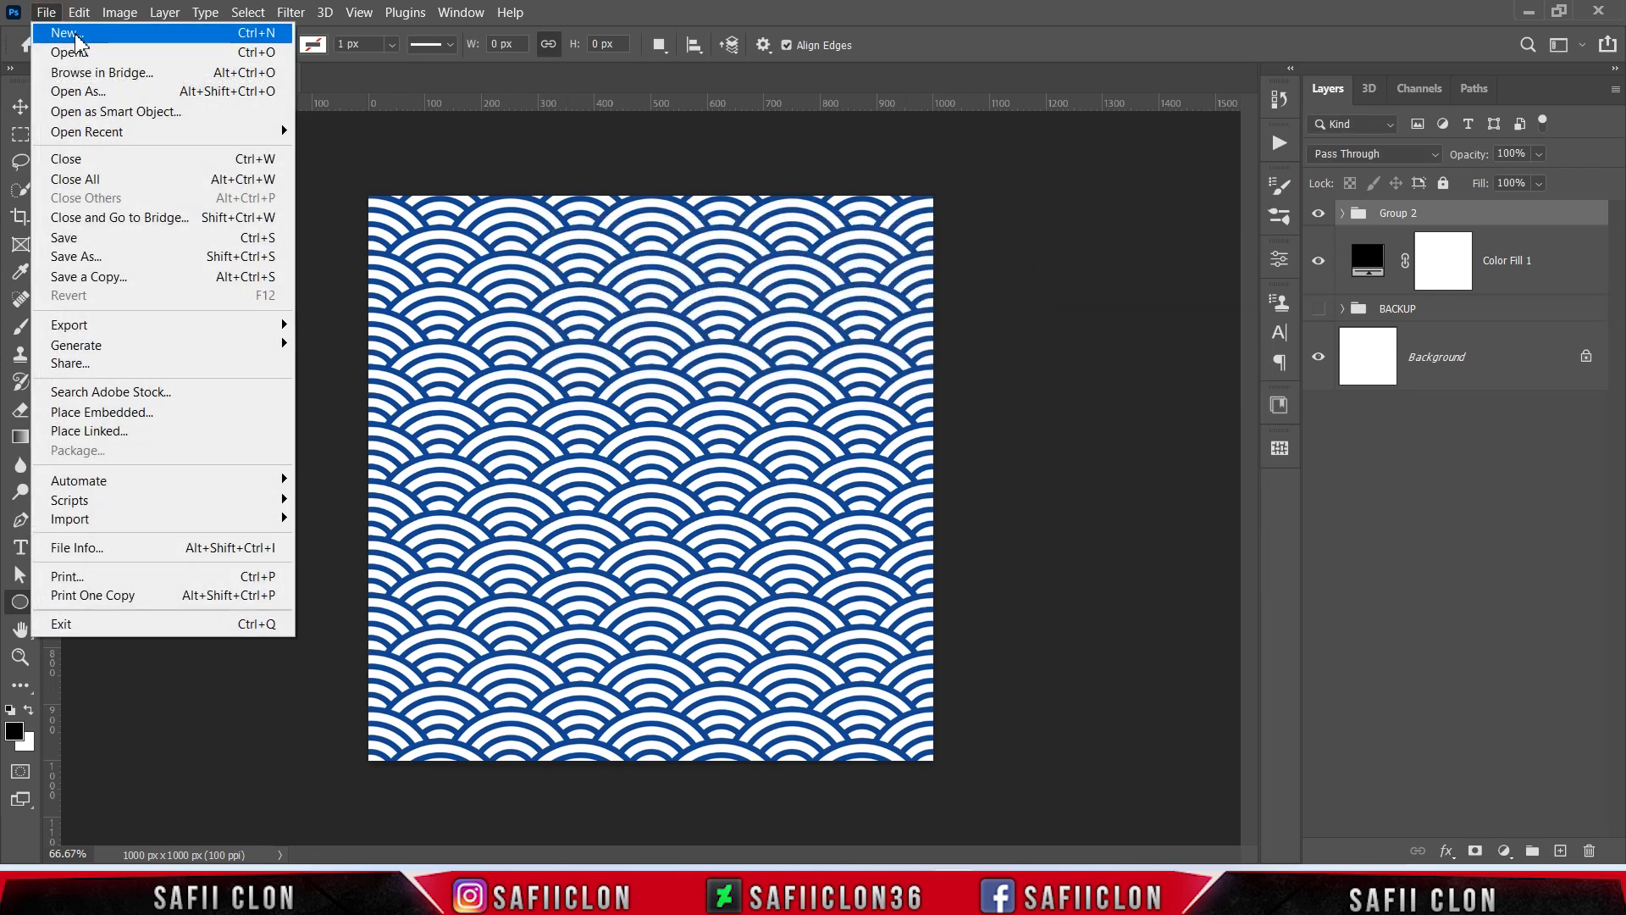
{"action": "left_click", "coordinate": [75, 34]}
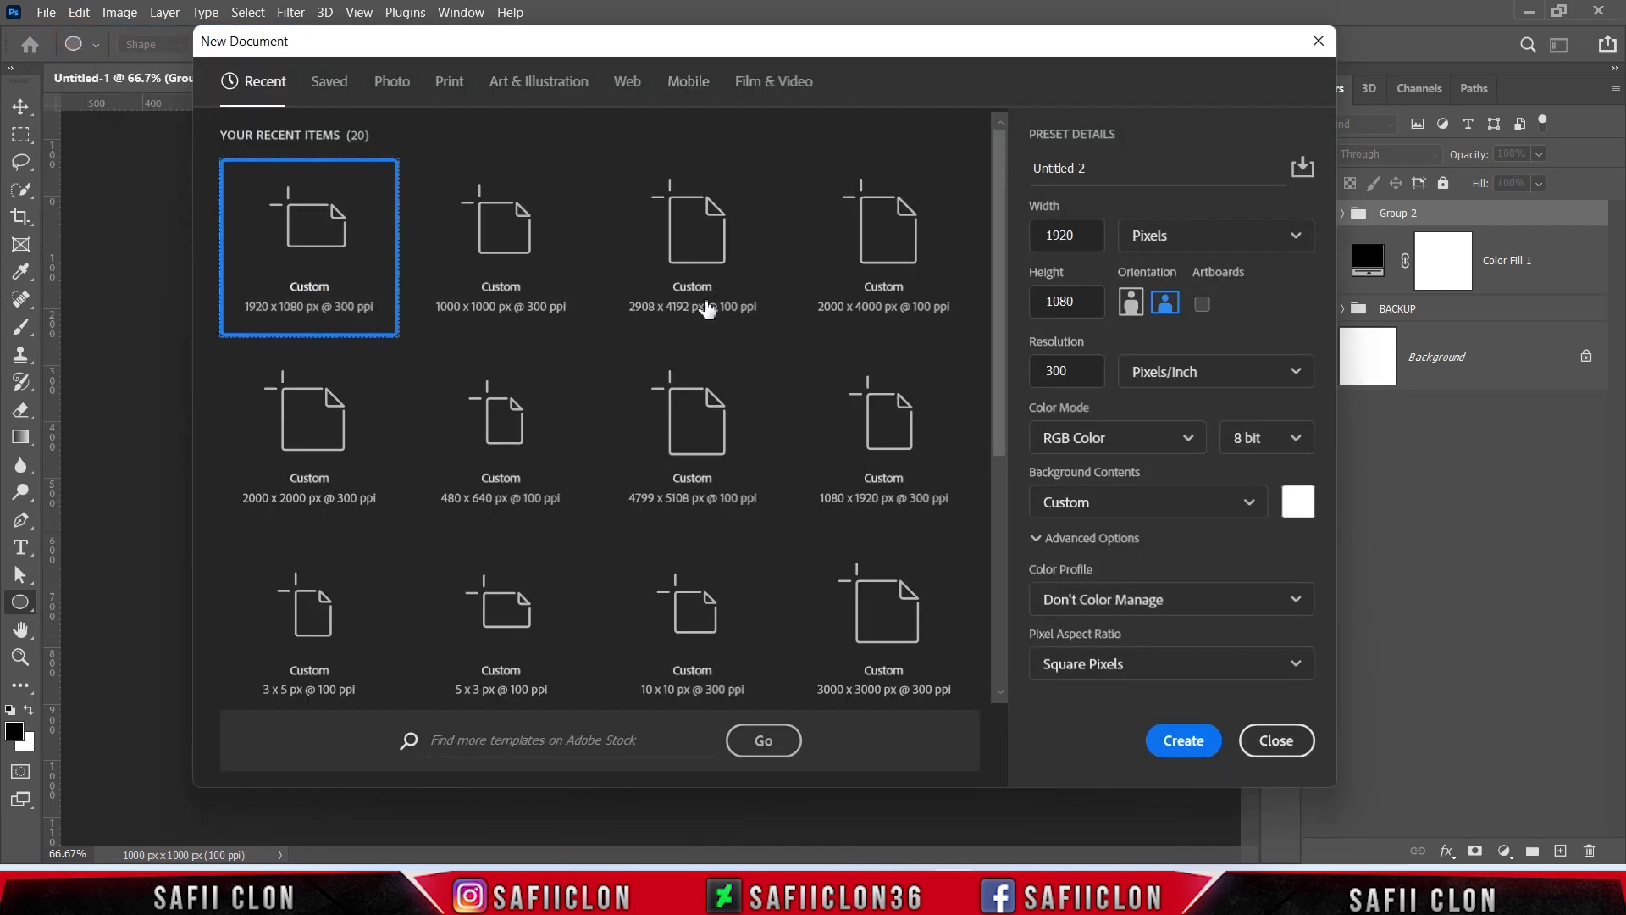
{"action": "left_click", "coordinate": [1184, 251]}
{"action": "left_click", "coordinate": [1196, 269]}
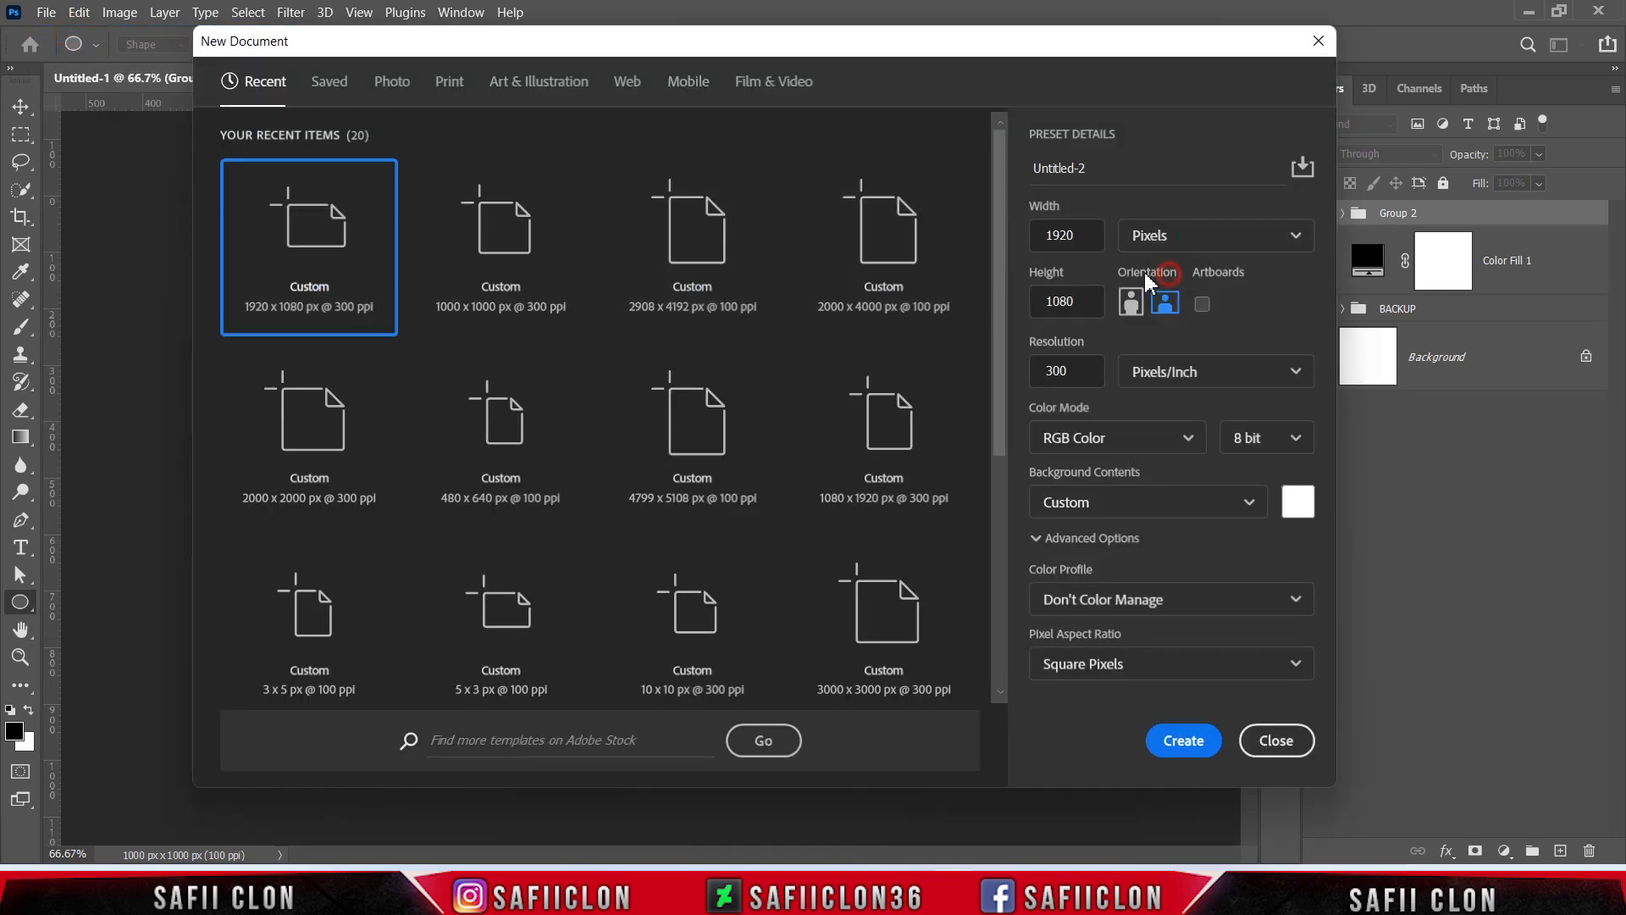
{"action": "left_click", "coordinate": [1078, 235]}
{"action": "left_click", "coordinate": [1092, 296]}
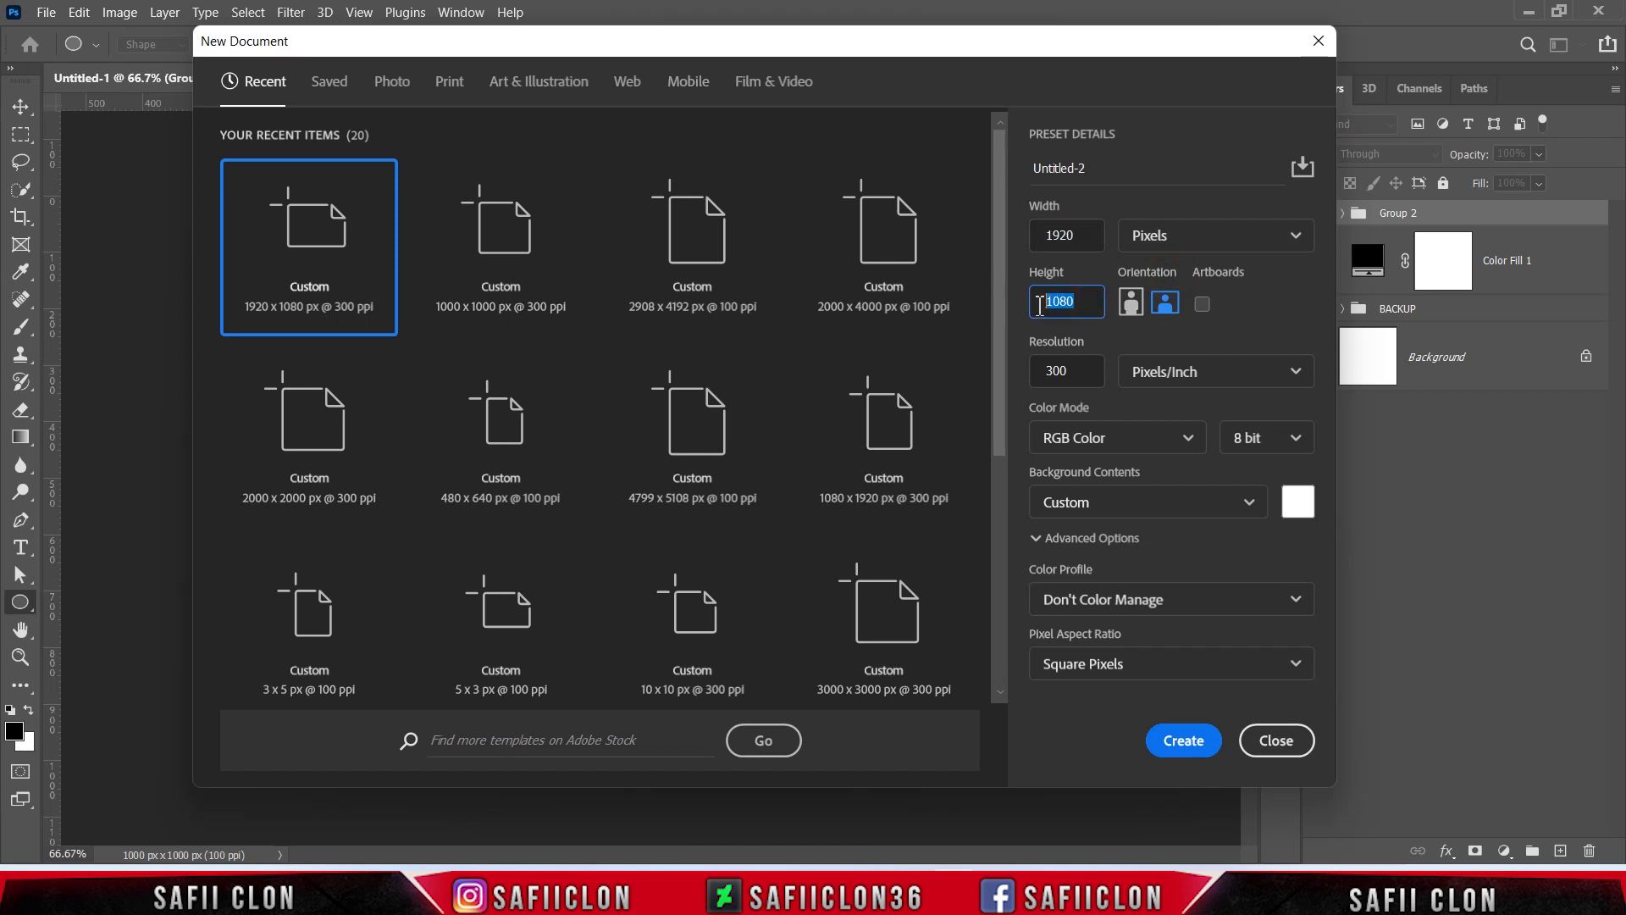
{"action": "left_click", "coordinate": [1180, 378]}
{"action": "left_click", "coordinate": [1171, 413]}
{"action": "left_click", "coordinate": [1068, 370]}
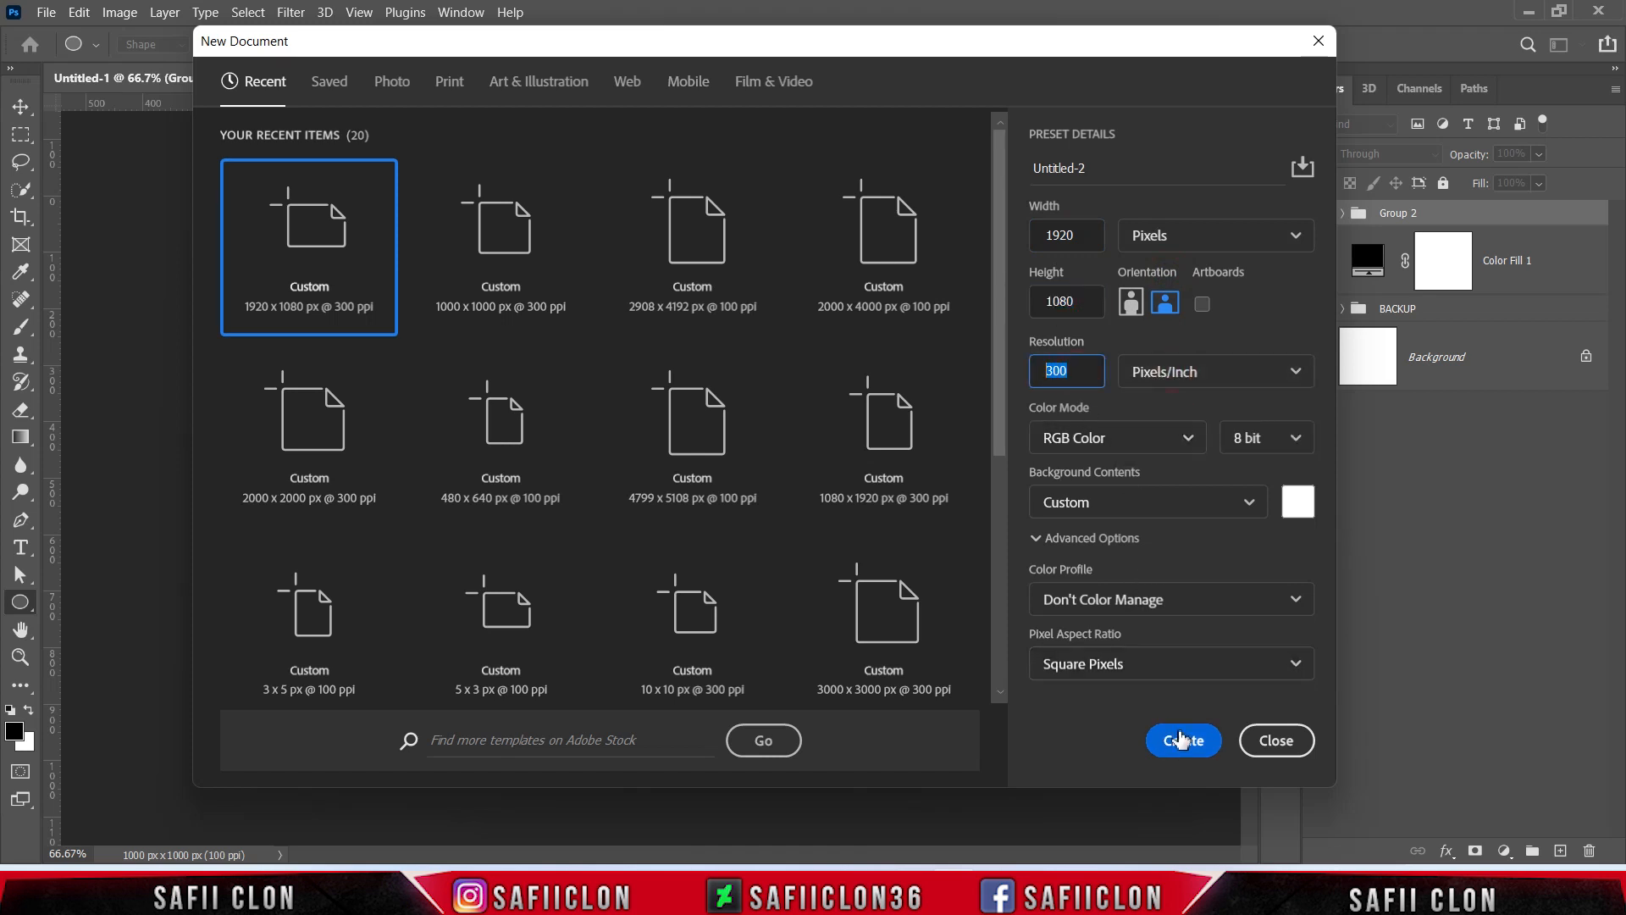
{"action": "left_click", "coordinate": [1181, 741]}
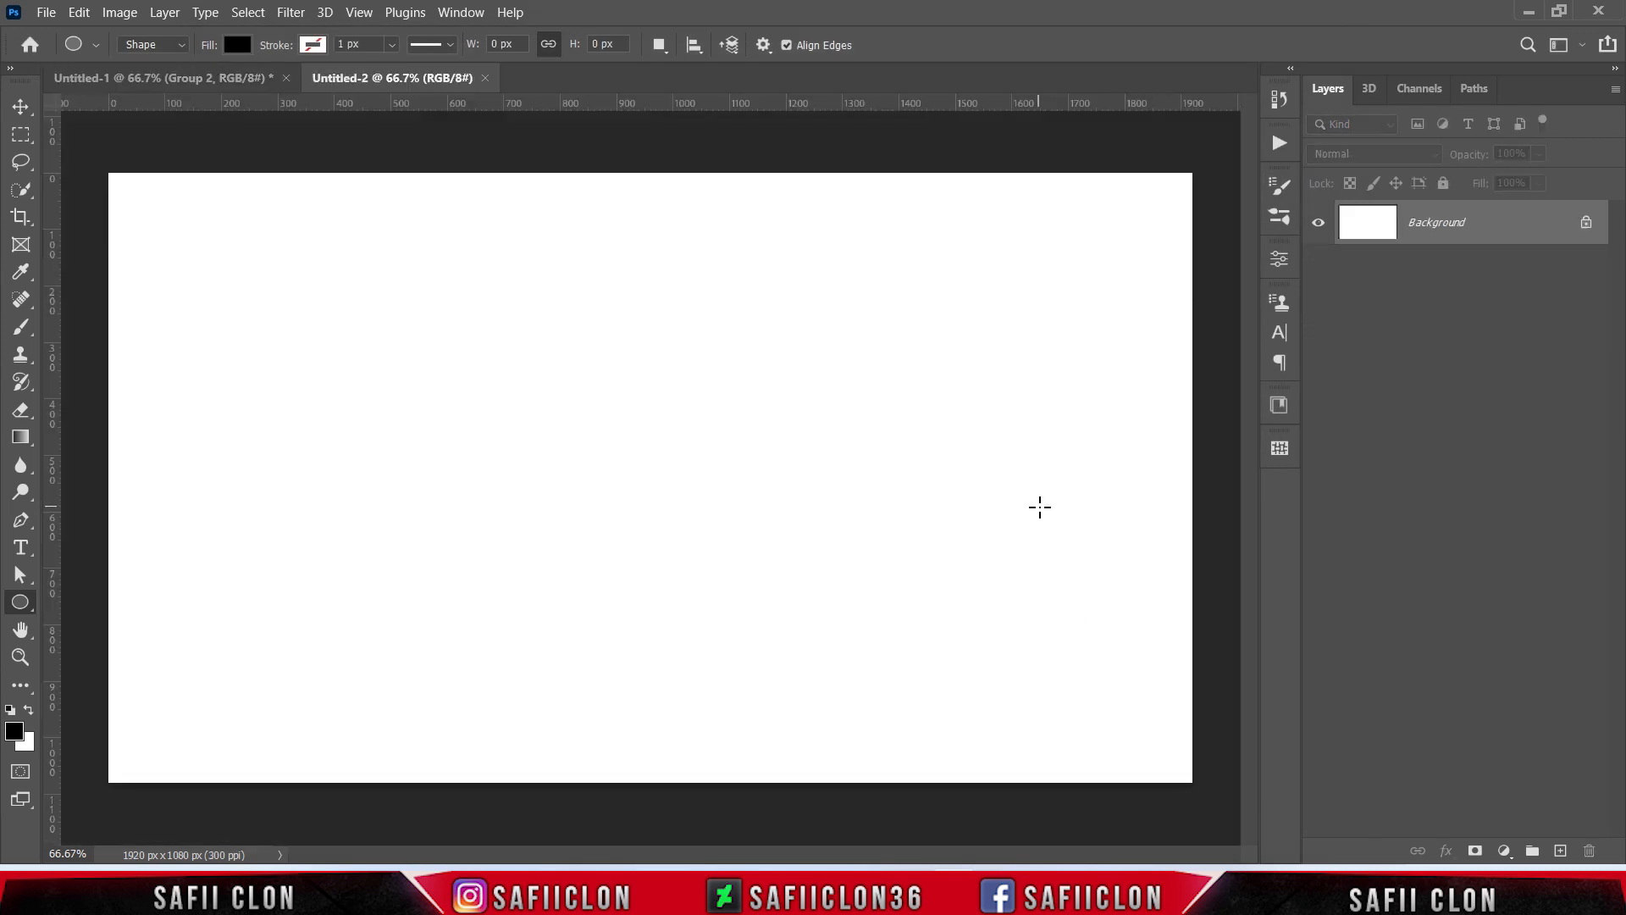
Add a Pattern Fill layer above the Background using the newly defined blue-and-white wave pattern
{"action": "left_click", "coordinate": [1504, 850]}
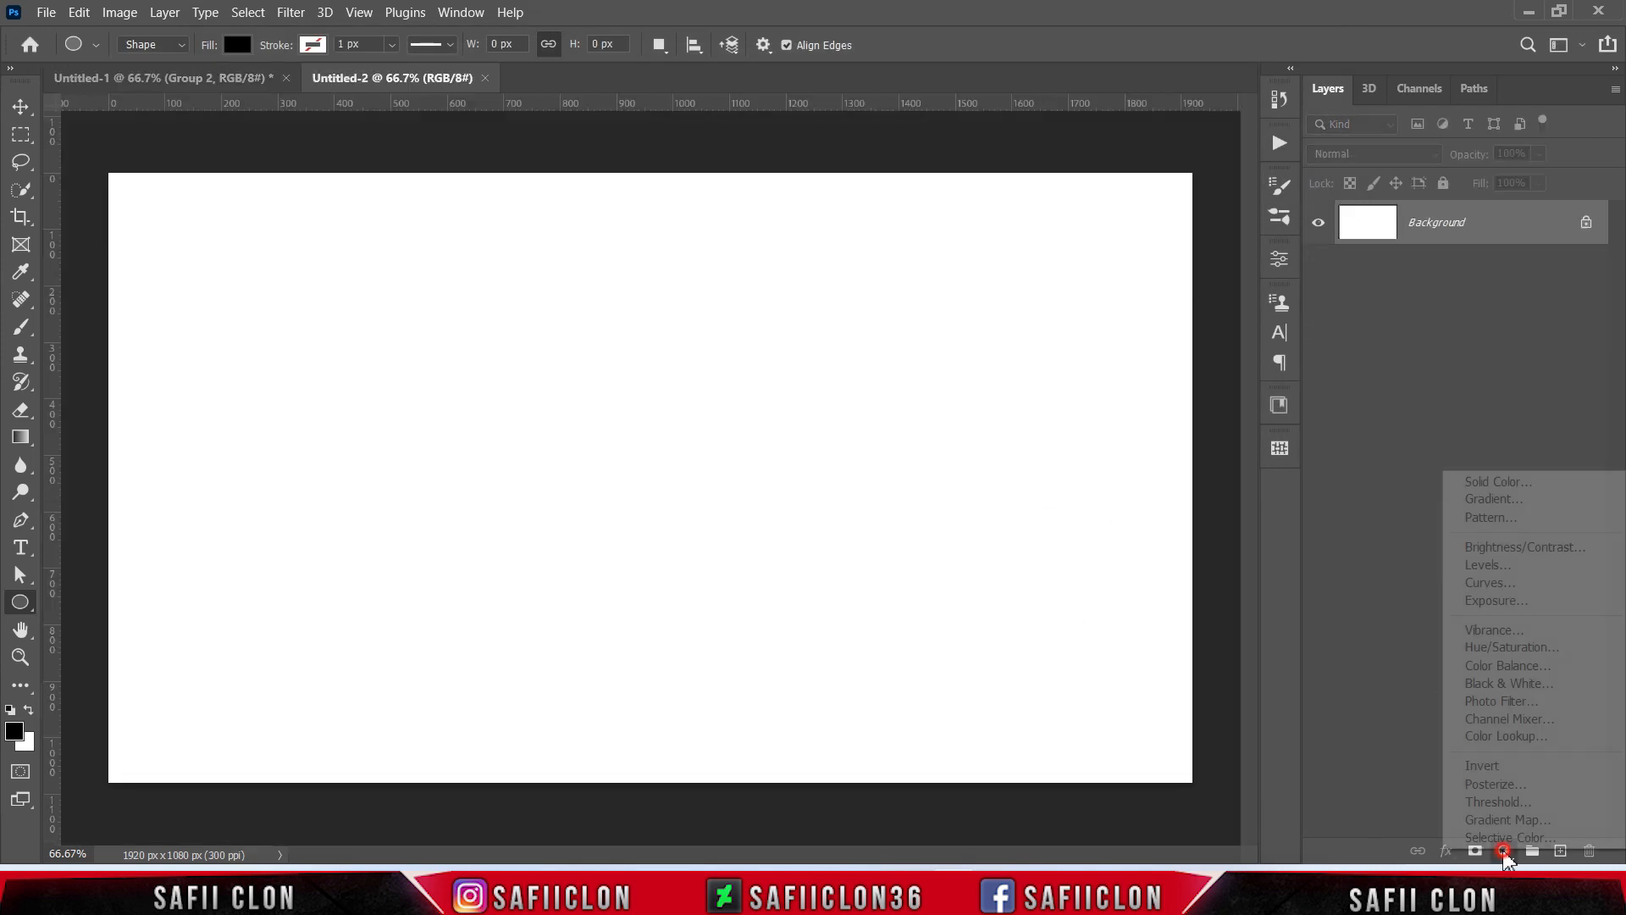
{"action": "left_click", "coordinate": [1482, 517]}
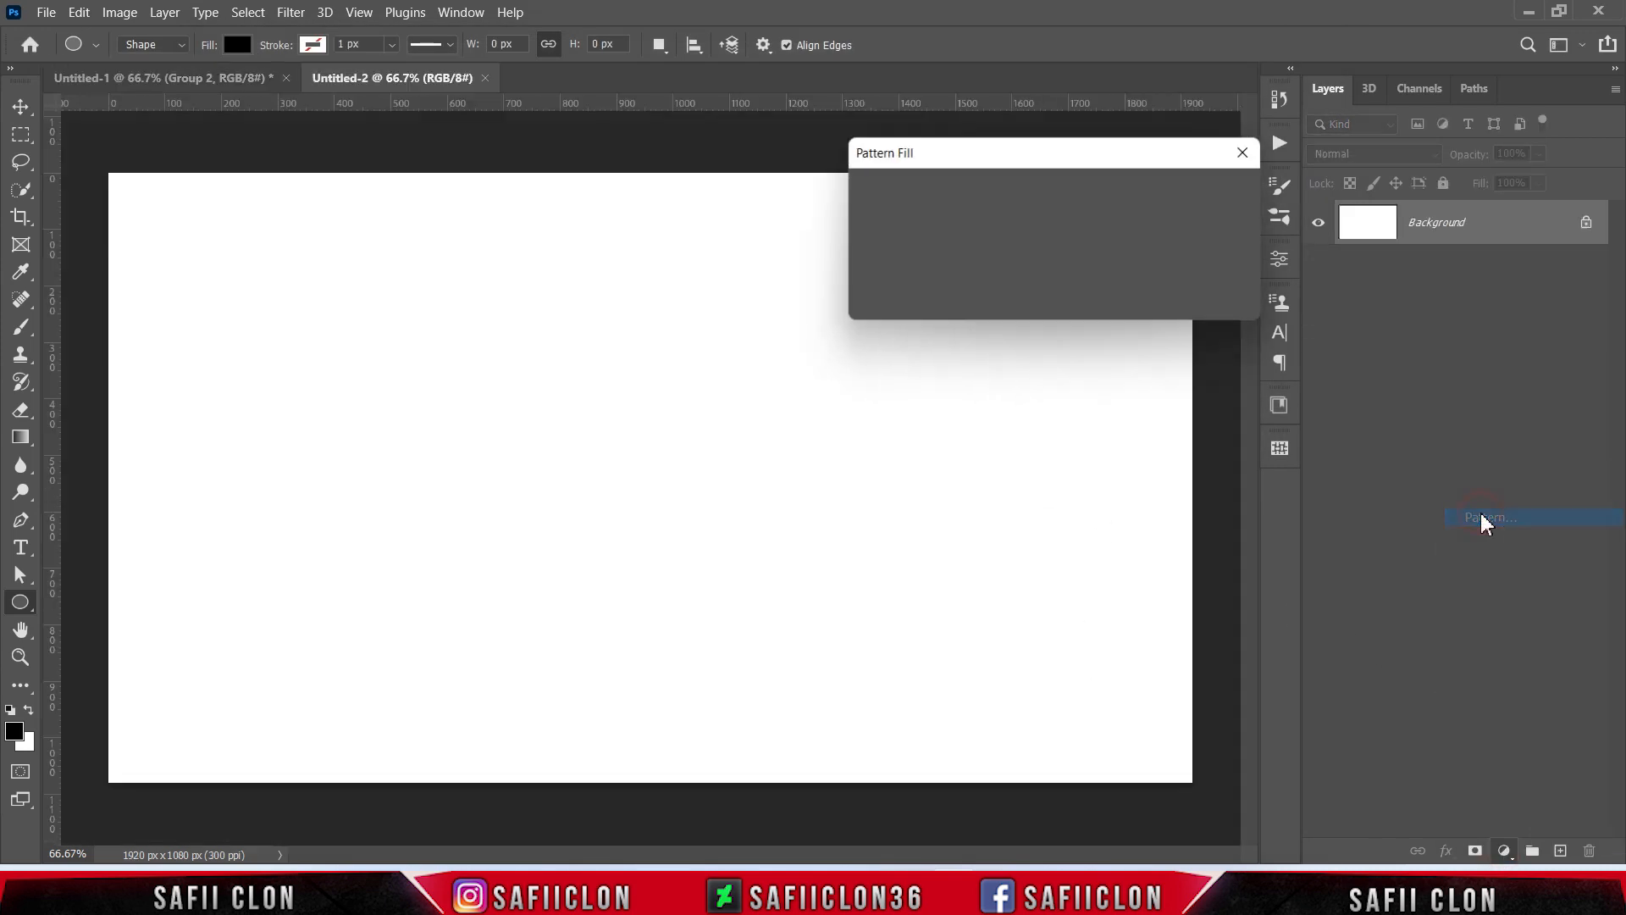
{"action": "left_click", "coordinate": [932, 212]}
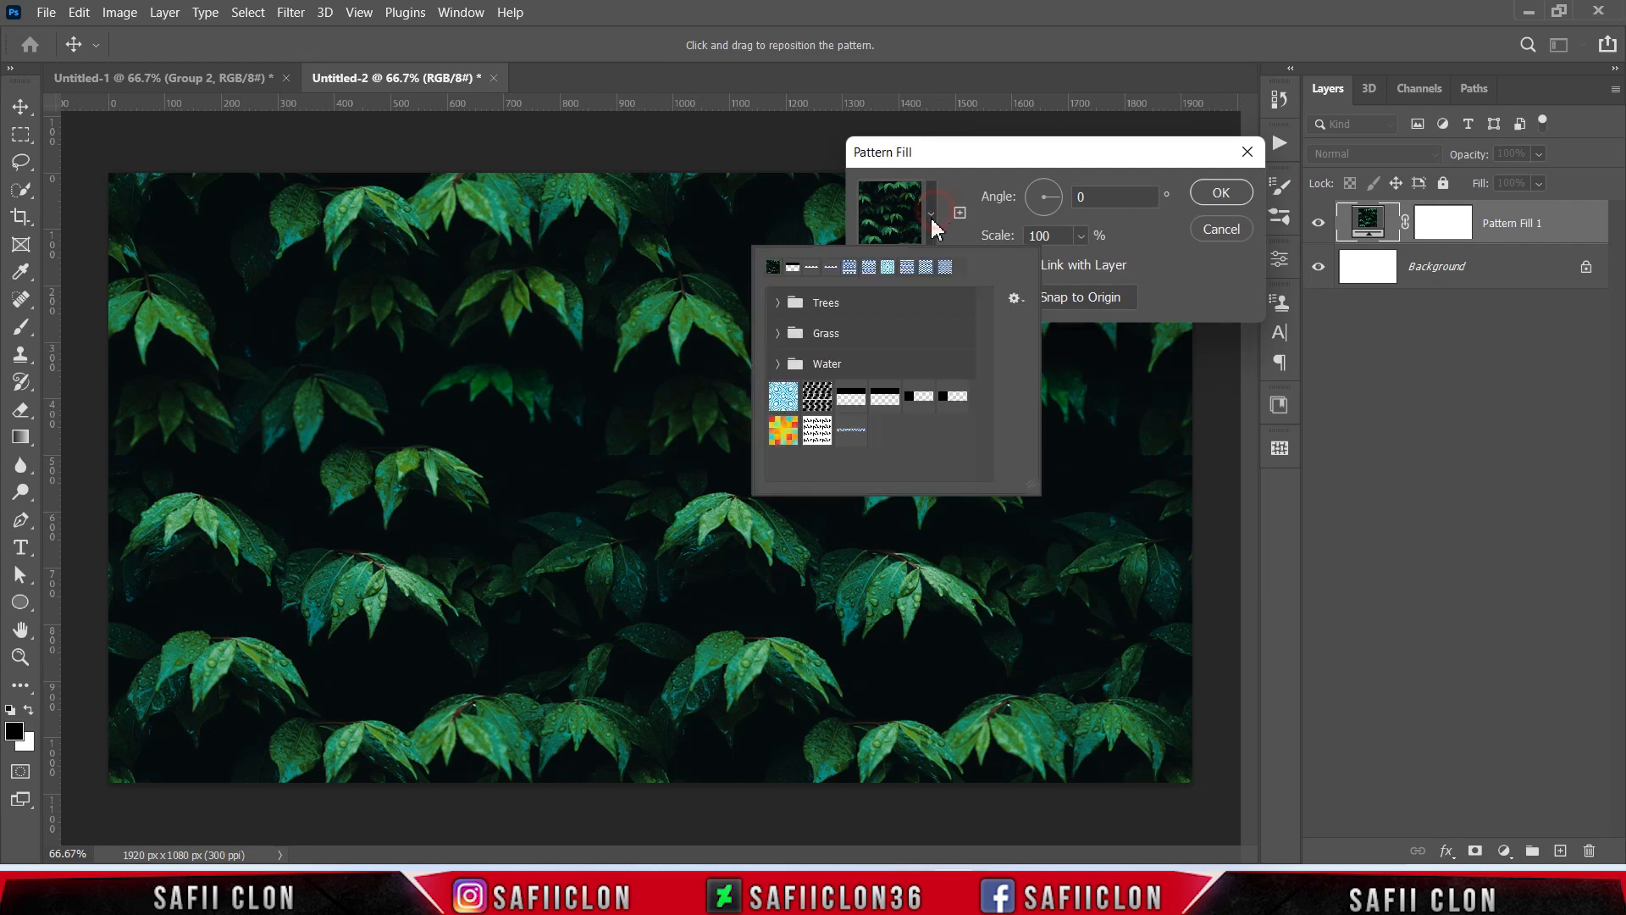
{"action": "left_click", "coordinate": [853, 434]}
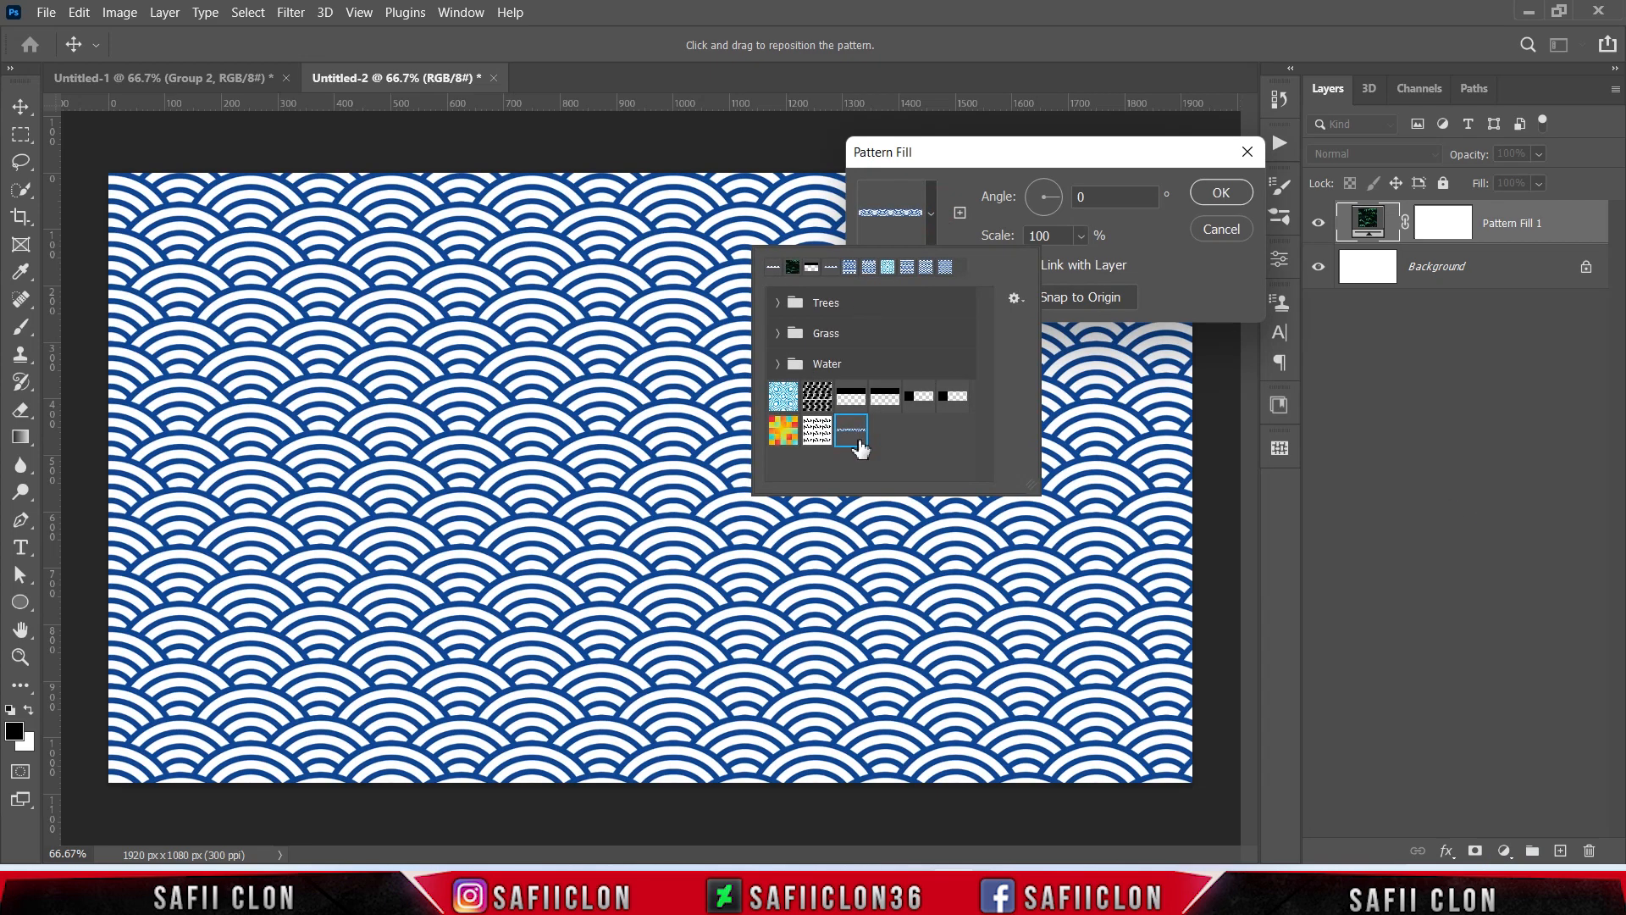
{"action": "left_click", "coordinate": [933, 205]}
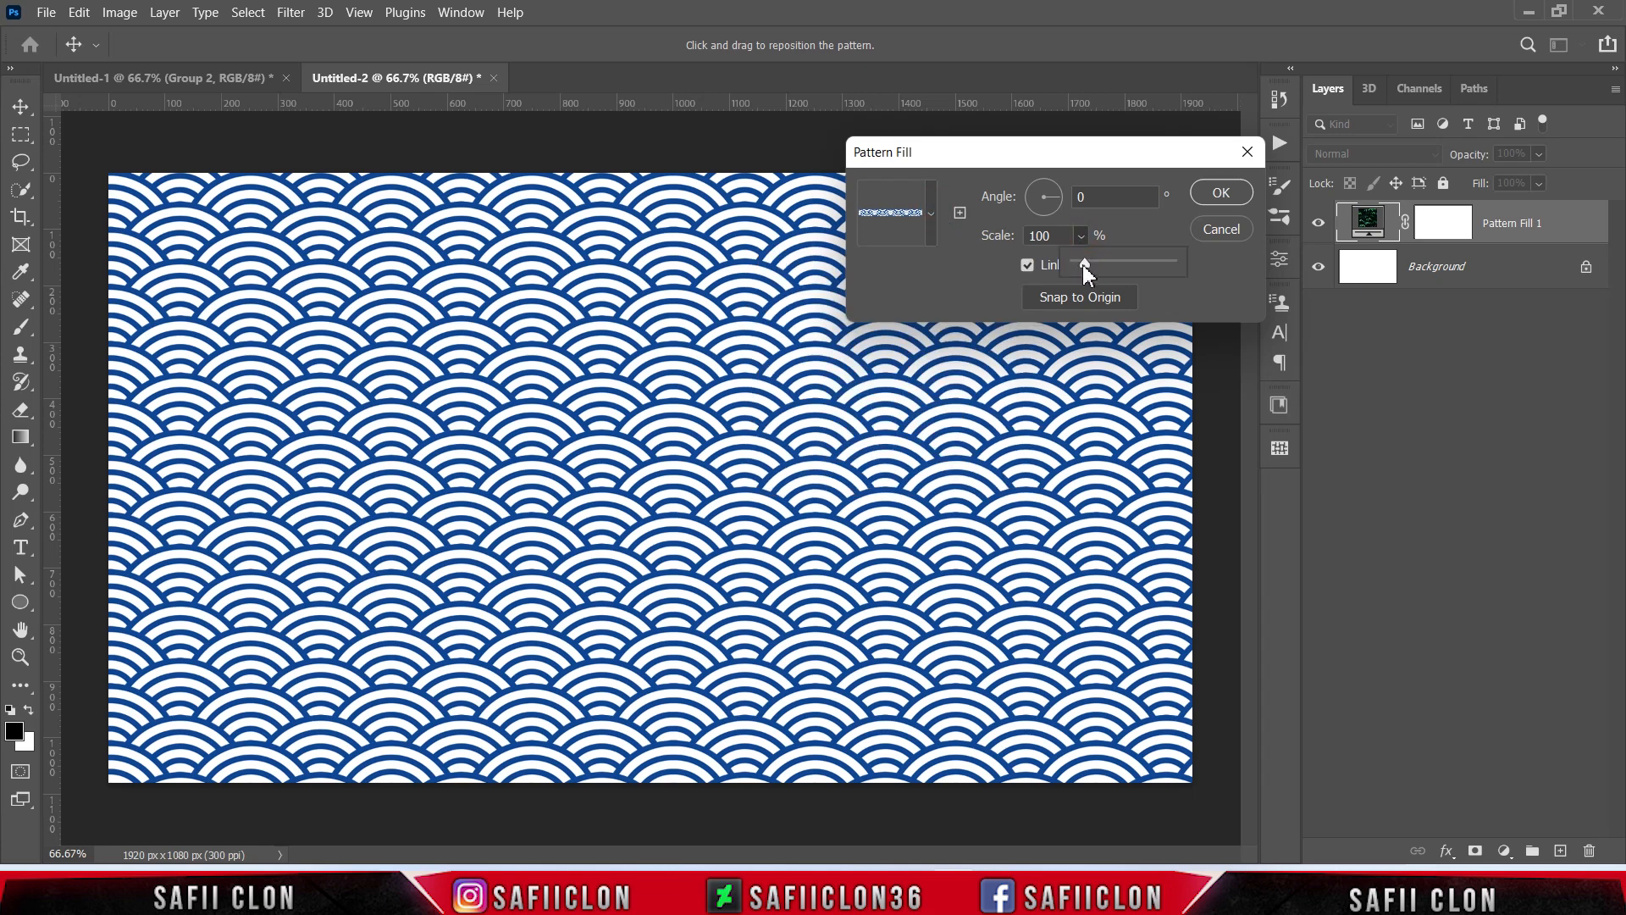
Set the wave pattern fill's scale to 89% and apply the fill
{"action": "left_click_drag", "start_coordinate": [1084, 262], "coordinate": [1082, 262]}
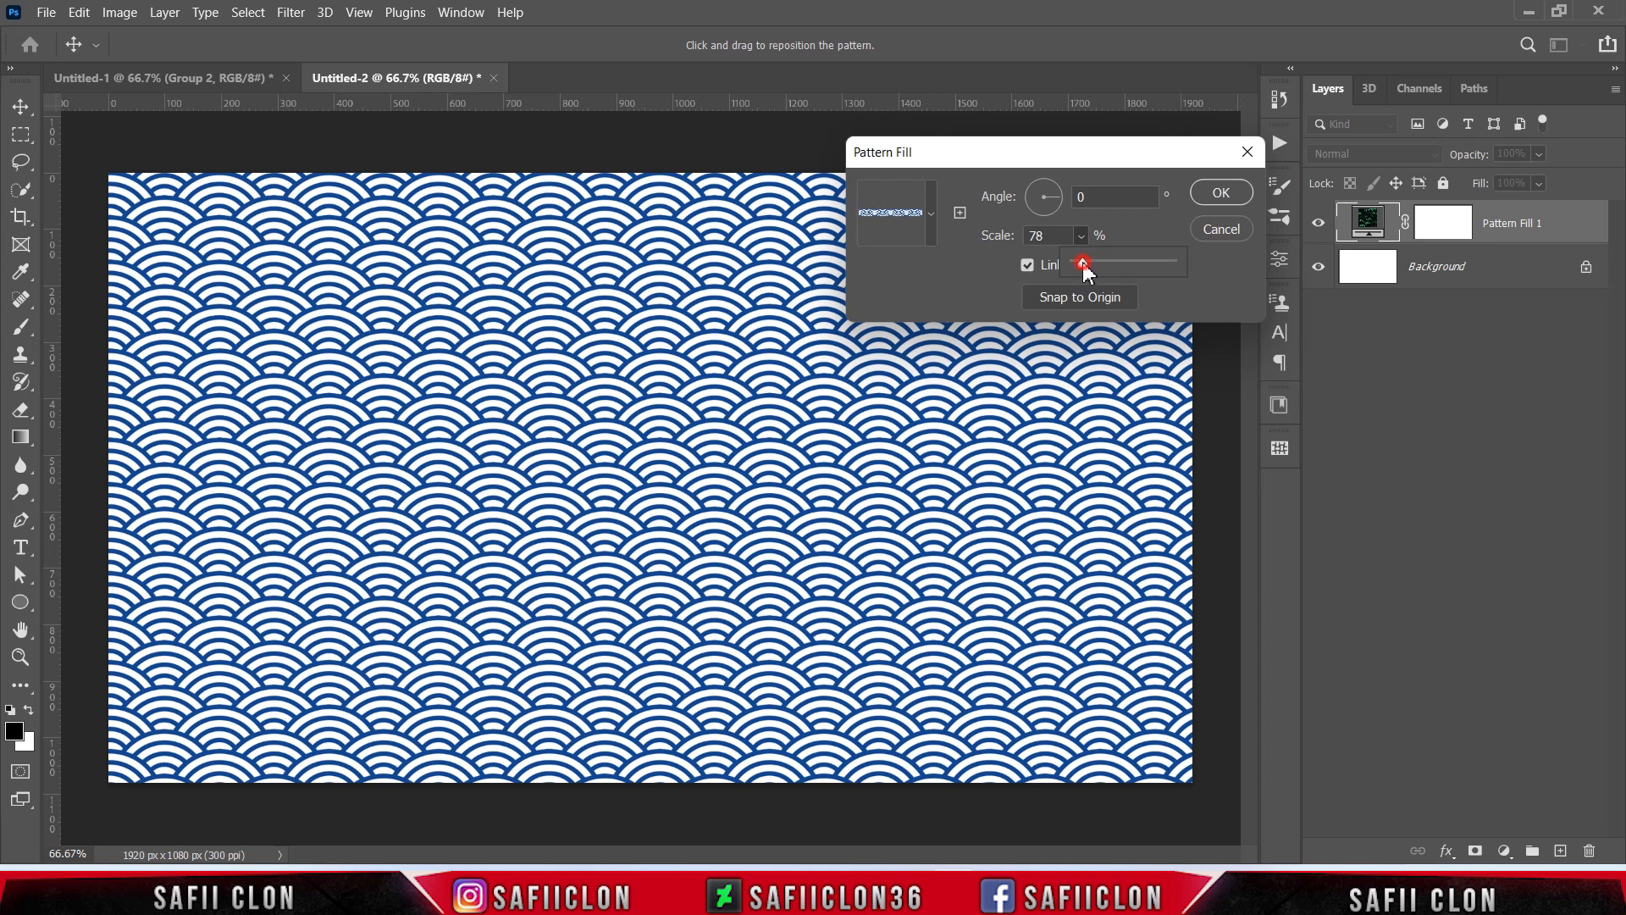
{"action": "left_click_drag", "start_coordinate": [1084, 261], "coordinate": [1085, 261]}
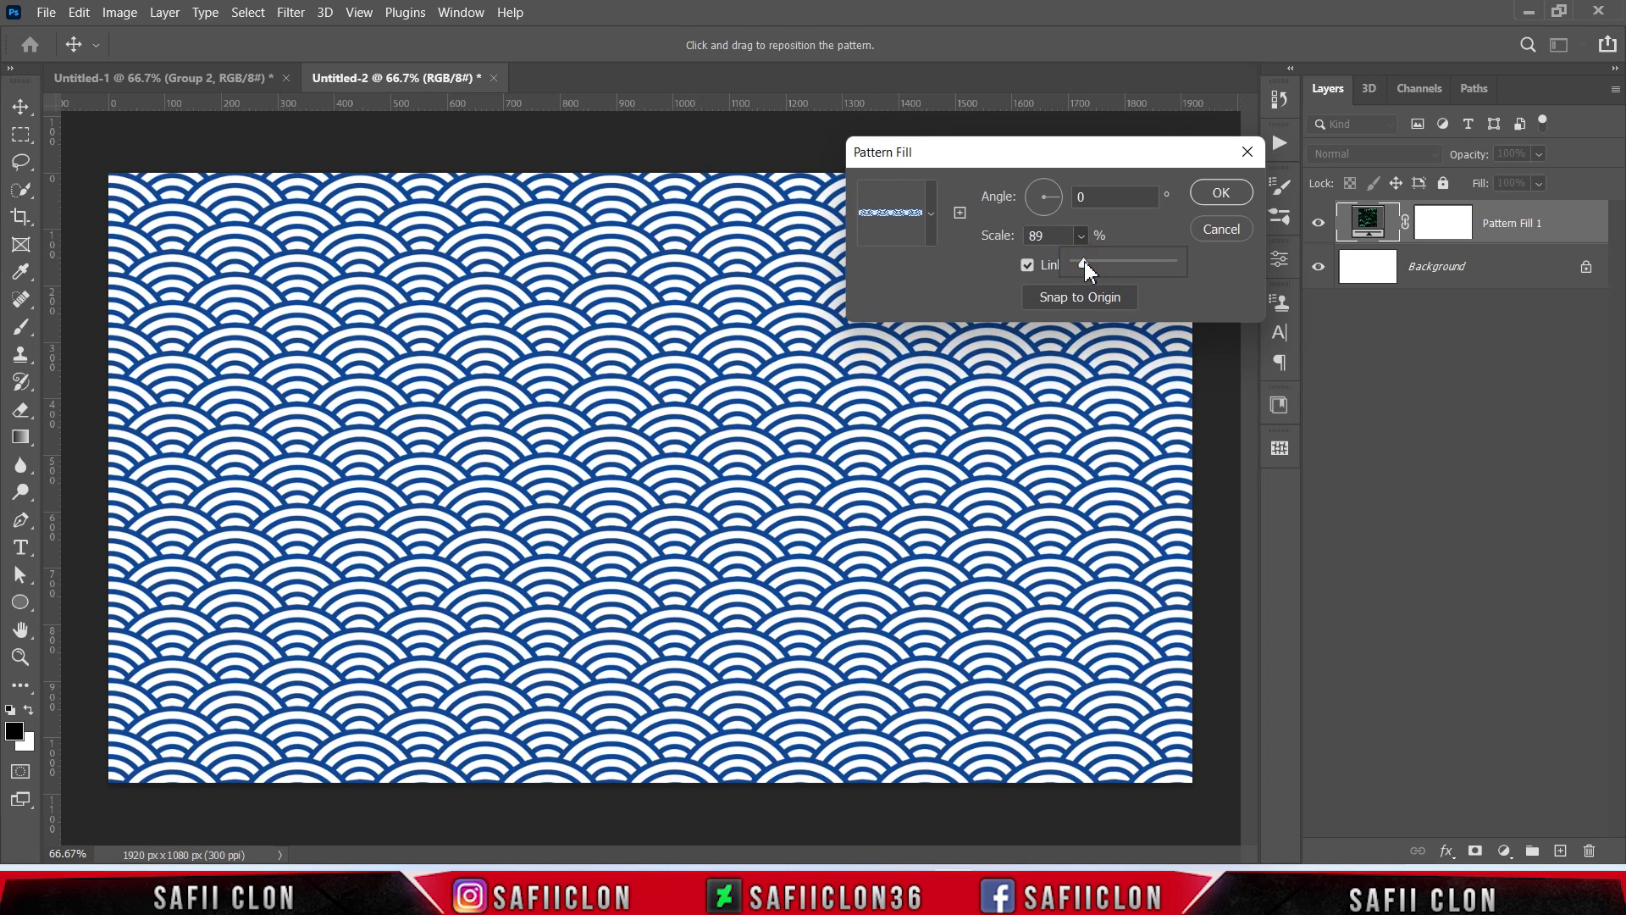
{"action": "left_click", "coordinate": [1217, 194]}
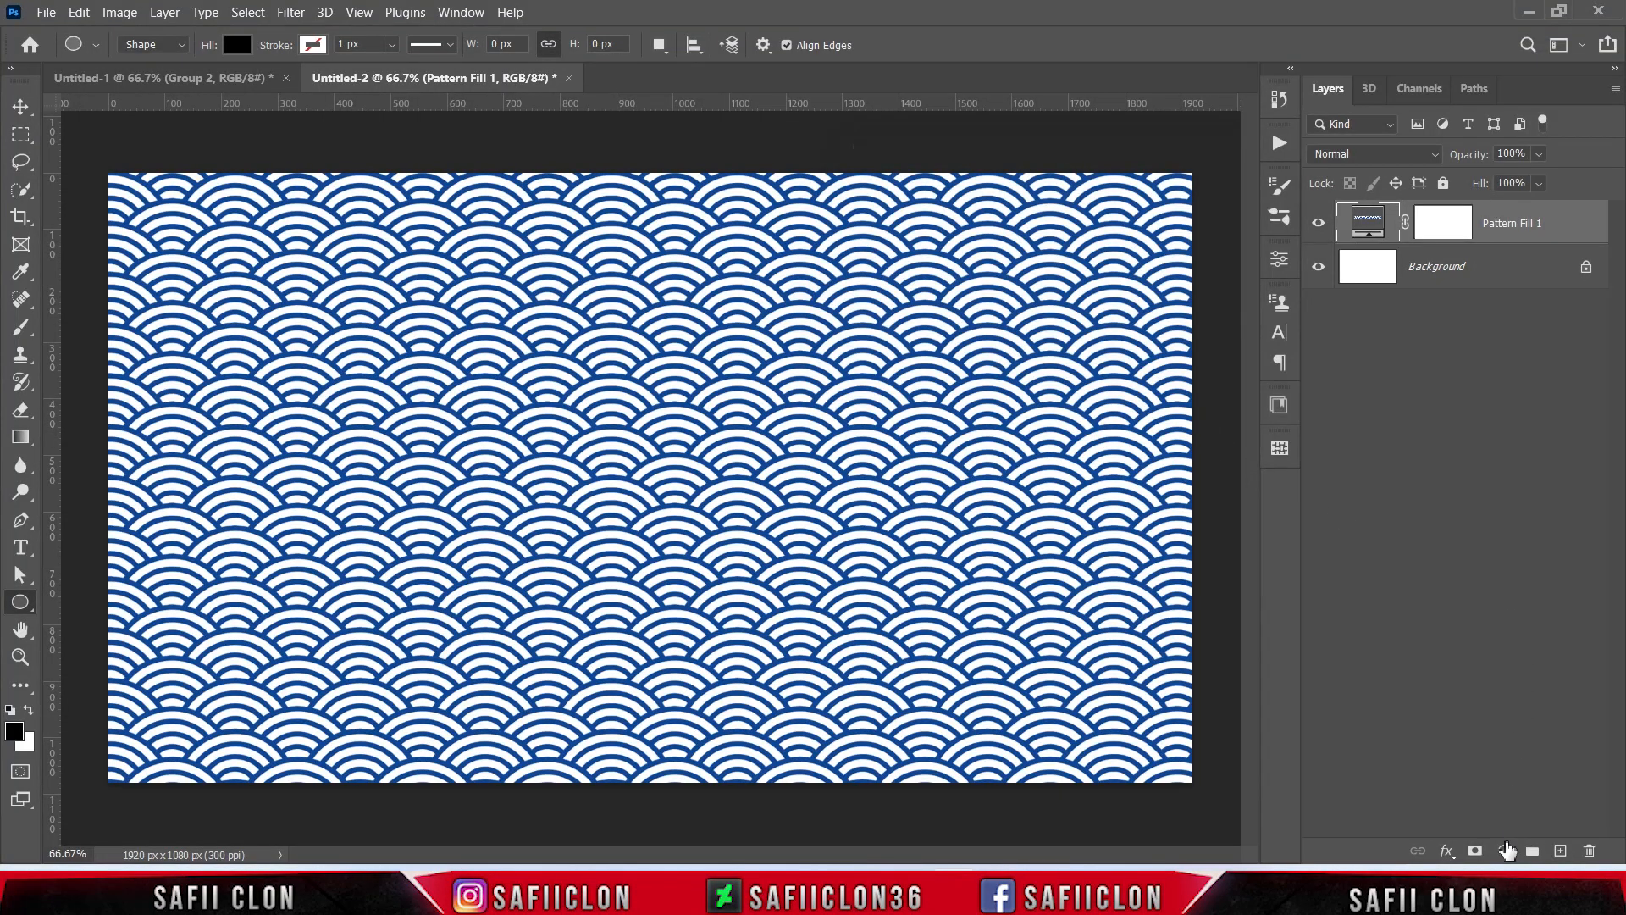
Add a Hue/Saturation adjustment layer above the pattern fill with the hue set to -45
{"action": "left_click", "coordinate": [1508, 850]}
{"action": "left_click", "coordinate": [1492, 648]}
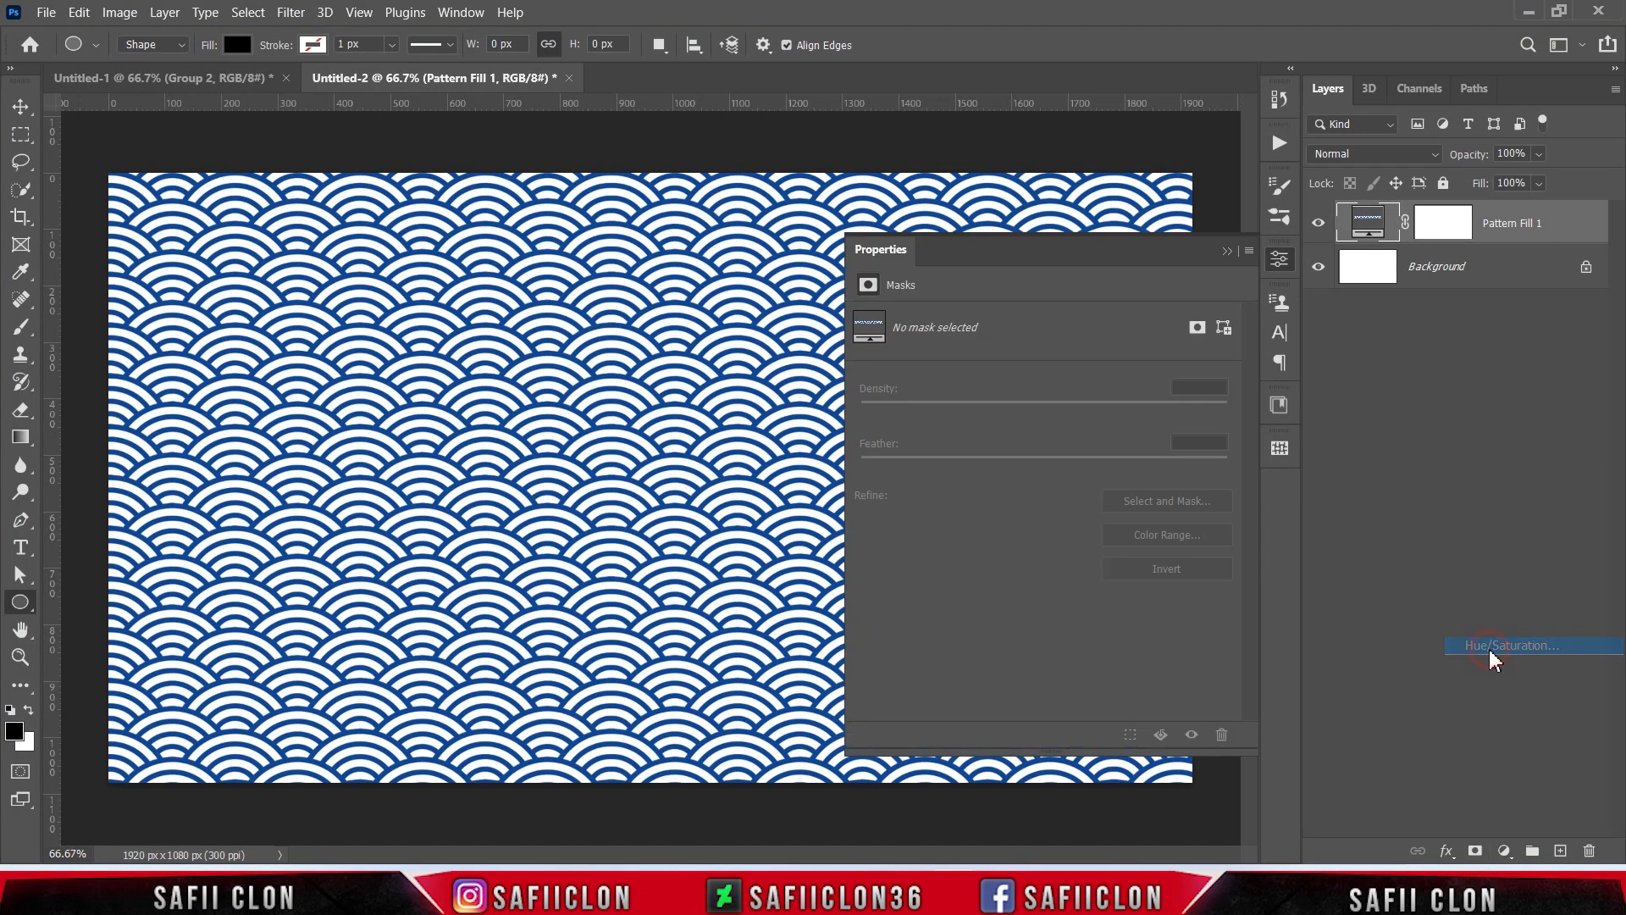
{"action": "left_click_drag", "start_coordinate": [1045, 403], "coordinate": [972, 417]}
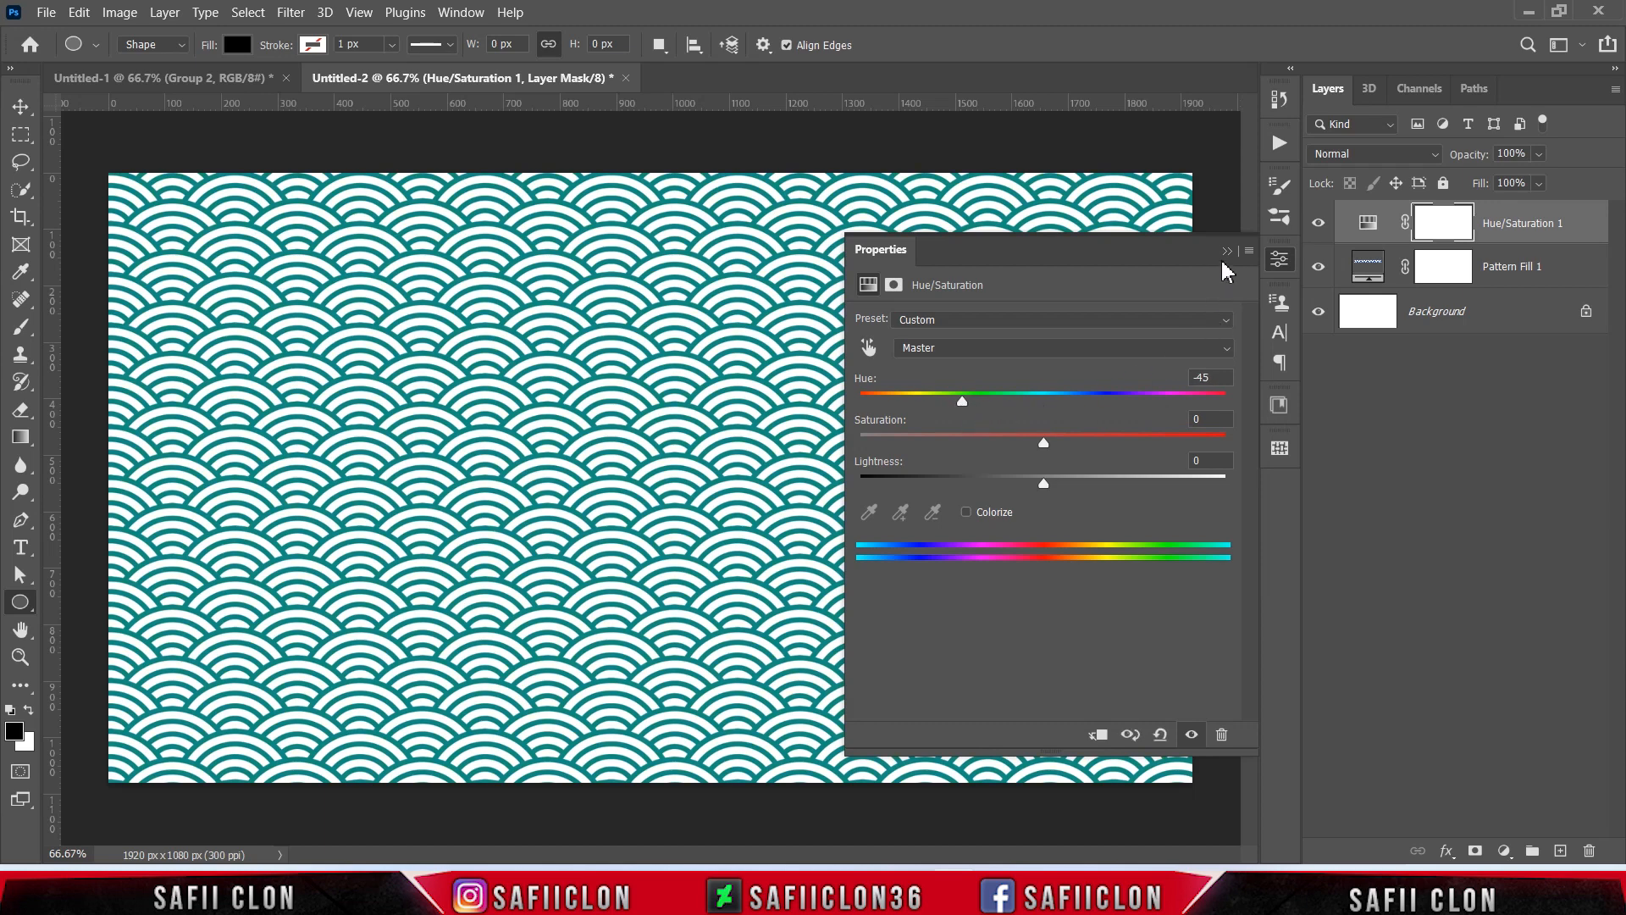
{"action": "left_click", "coordinate": [1225, 250]}
Toggle the Hue/Saturation adjustment layer on and off to compare the pattern colors, leaving the layer hidden
{"action": "left_click", "coordinate": [1318, 224]}
{"action": "left_click", "coordinate": [1317, 223]}
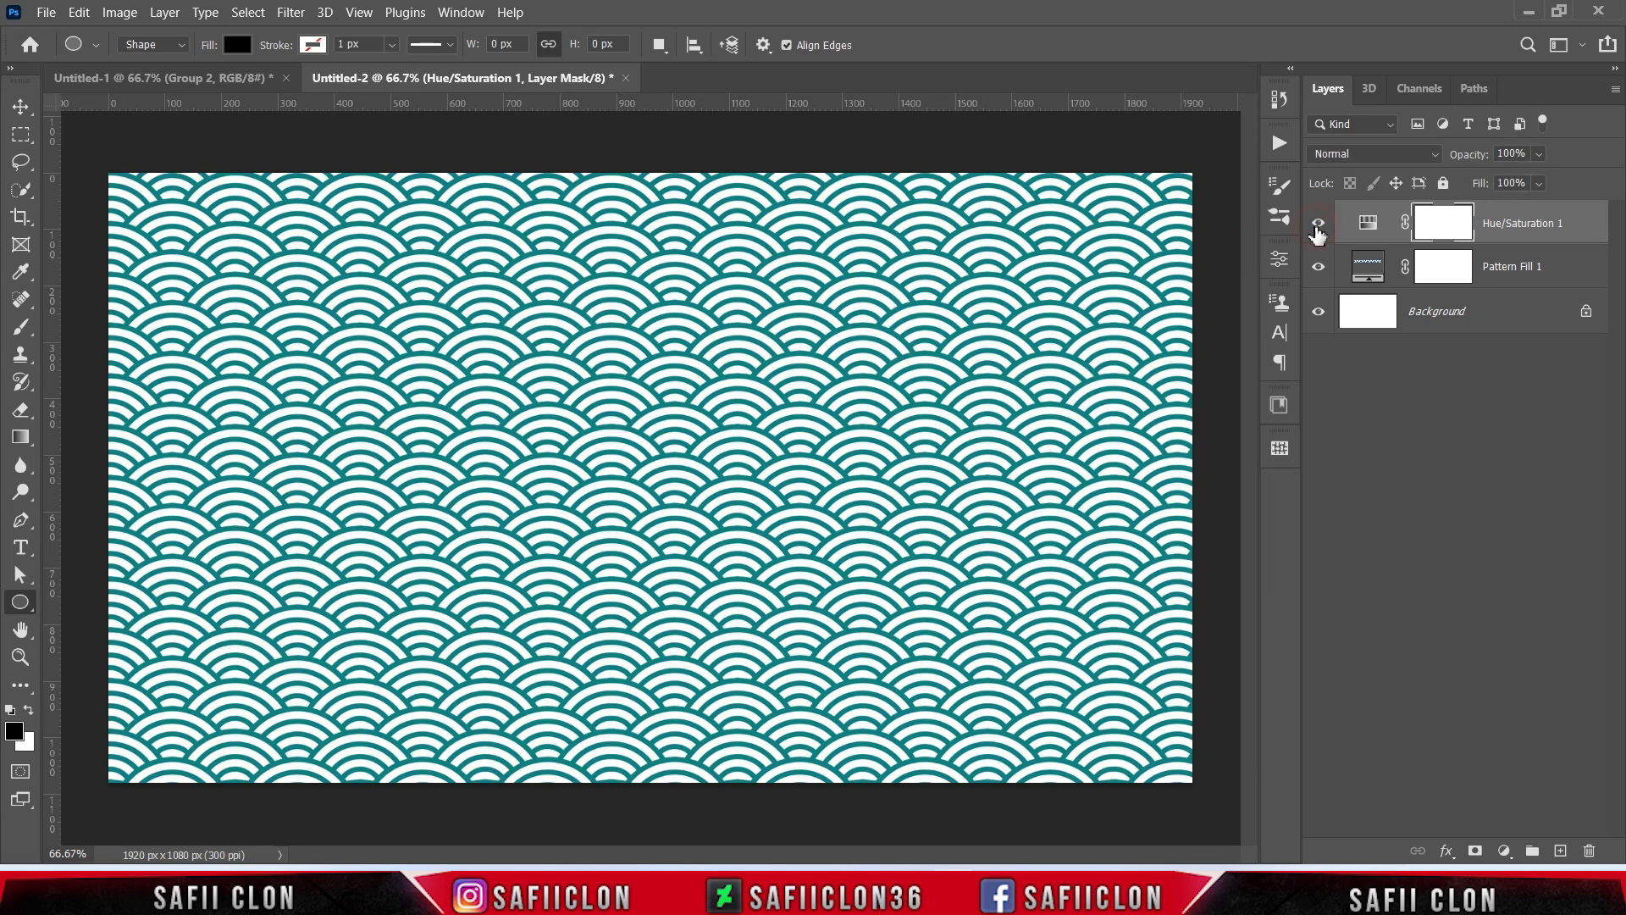
{"action": "left_click", "coordinate": [1317, 224]}
{"action": "left_click", "coordinate": [1317, 223]}
{"action": "left_click", "coordinate": [1317, 224]}
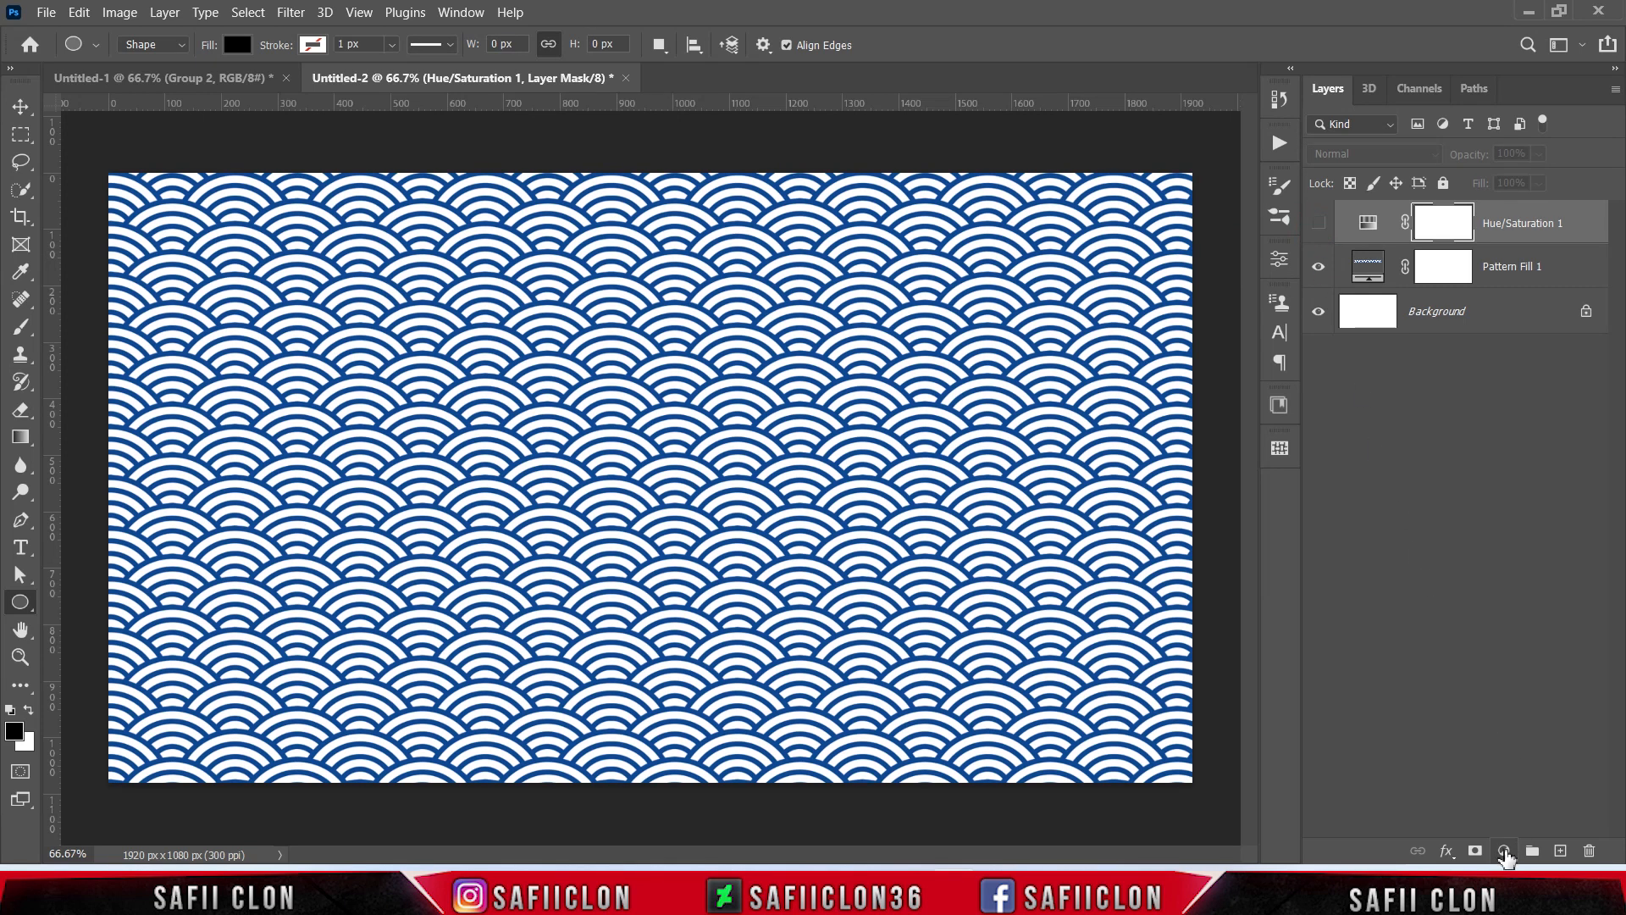
Add a Gradient Fill layer above the Hue/Saturation layer, starting from the Black, White preset in Basics
{"action": "left_click", "coordinate": [1505, 849]}
{"action": "left_click", "coordinate": [1496, 501]}
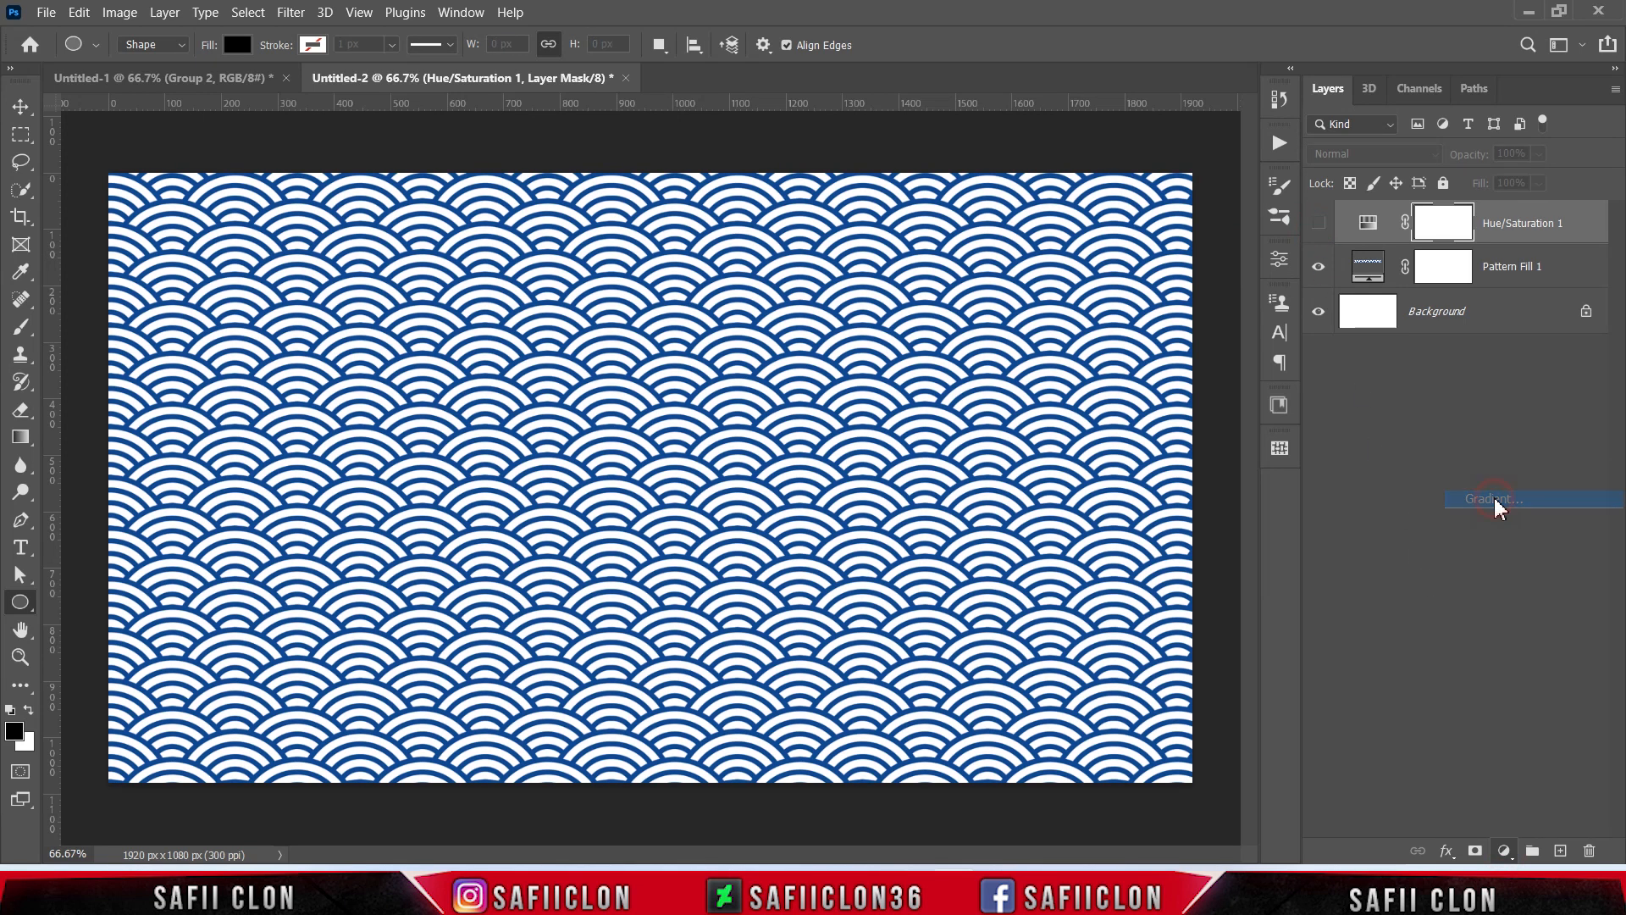
{"action": "left_click", "coordinate": [1180, 176]}
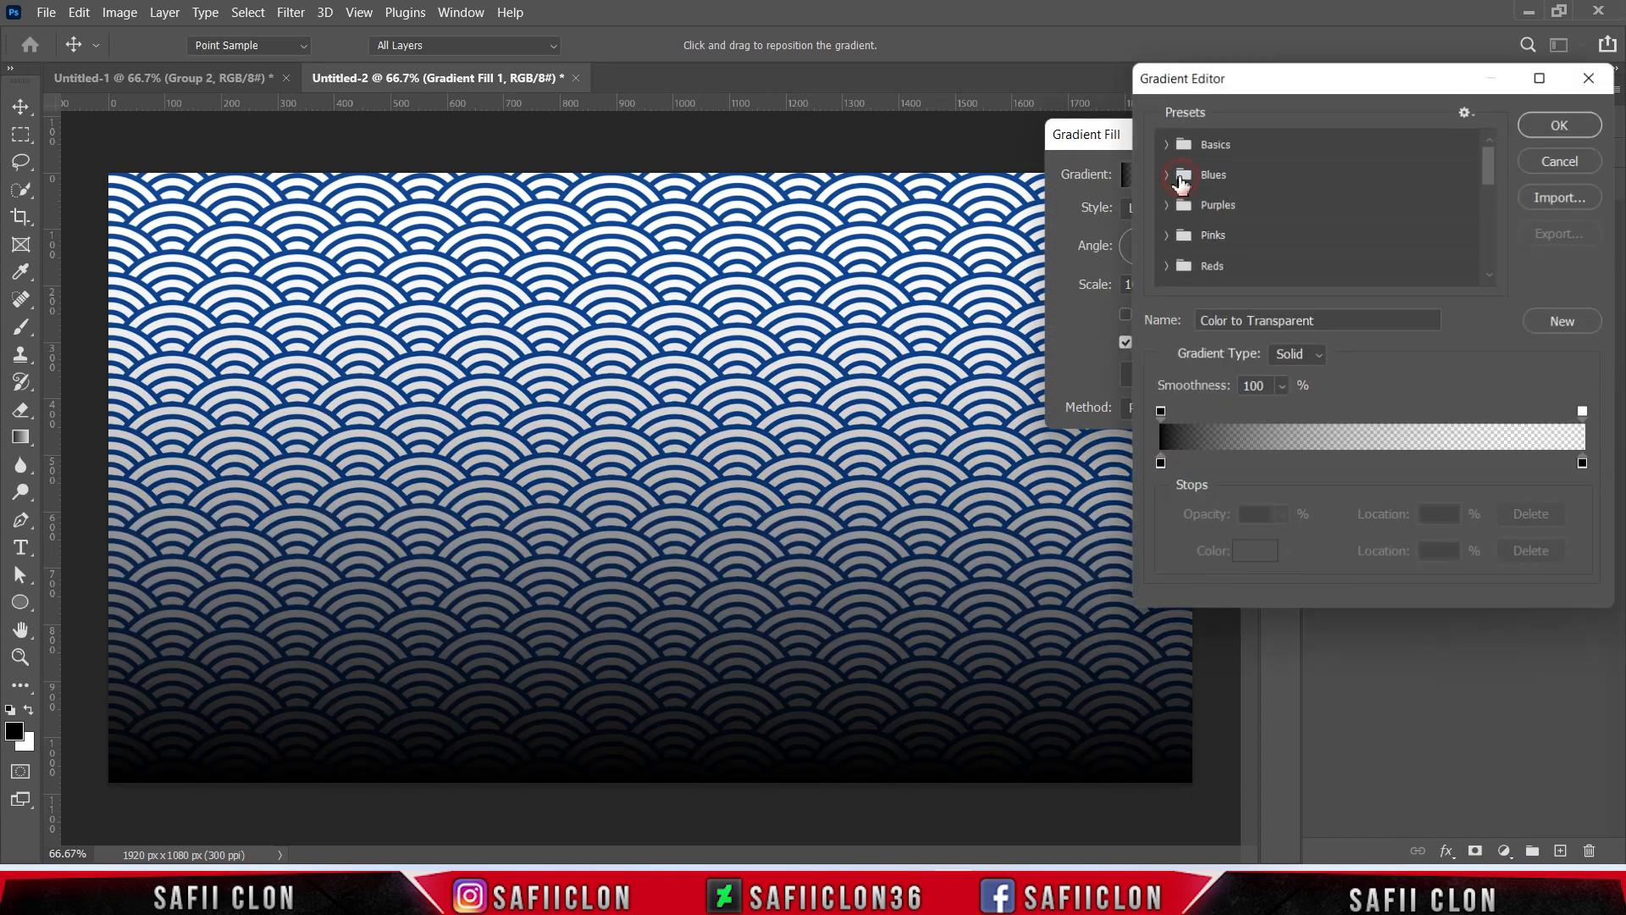
{"action": "left_click", "coordinate": [1162, 139]}
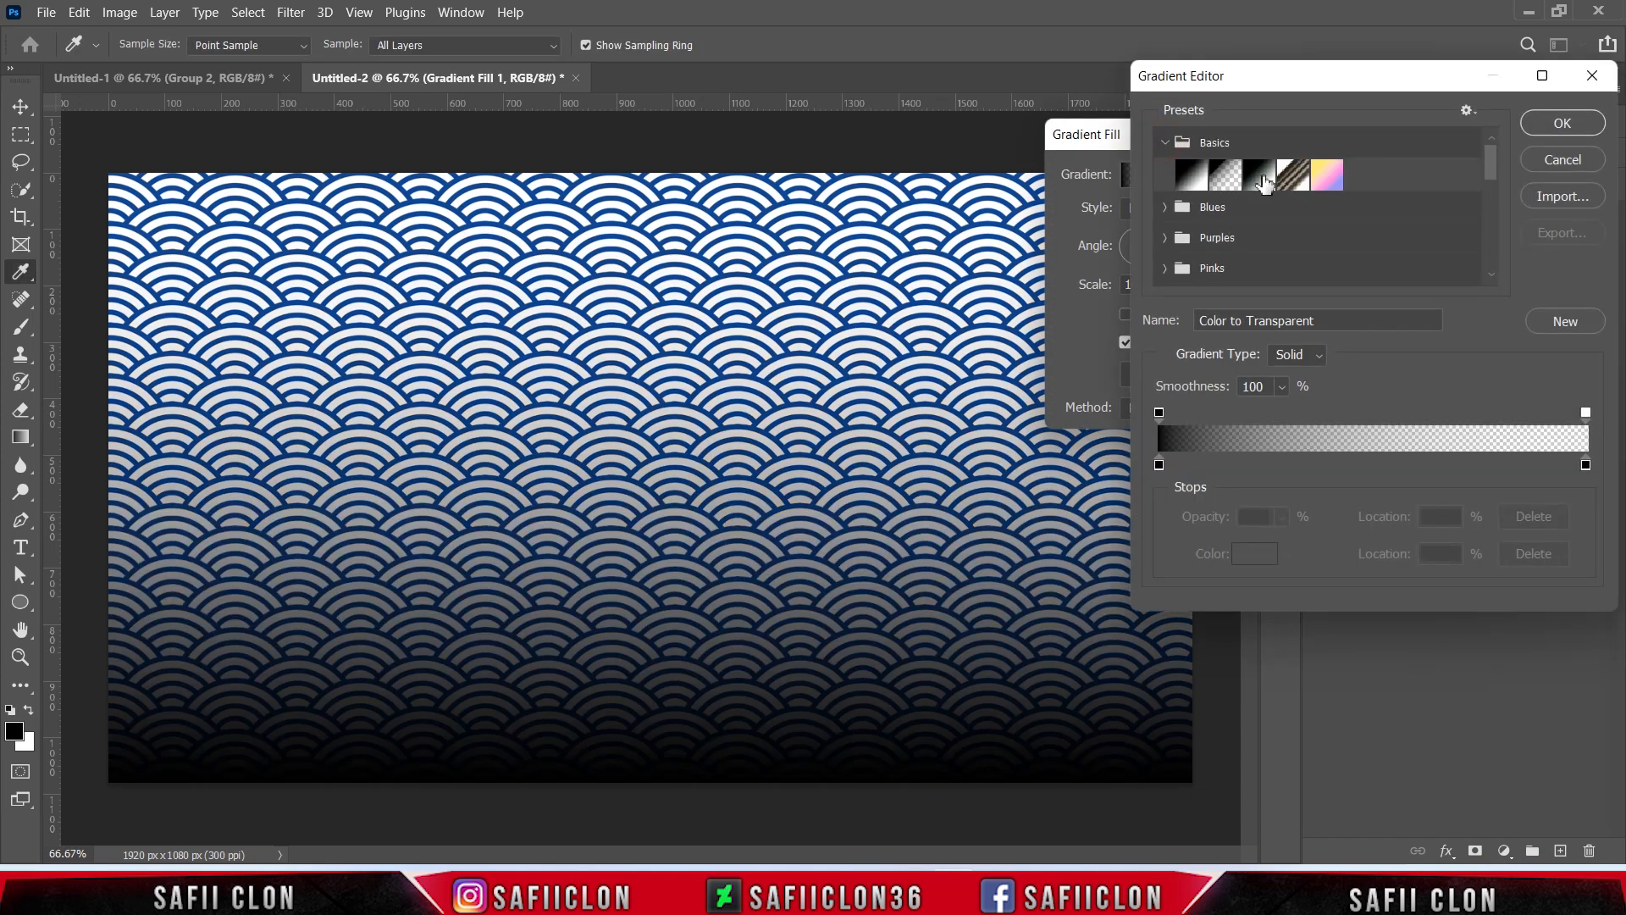
{"action": "left_click", "coordinate": [1259, 174]}
Set the gradient's starting color stop at location 0% to mint green #7affc2
{"action": "left_click", "coordinate": [1158, 465]}
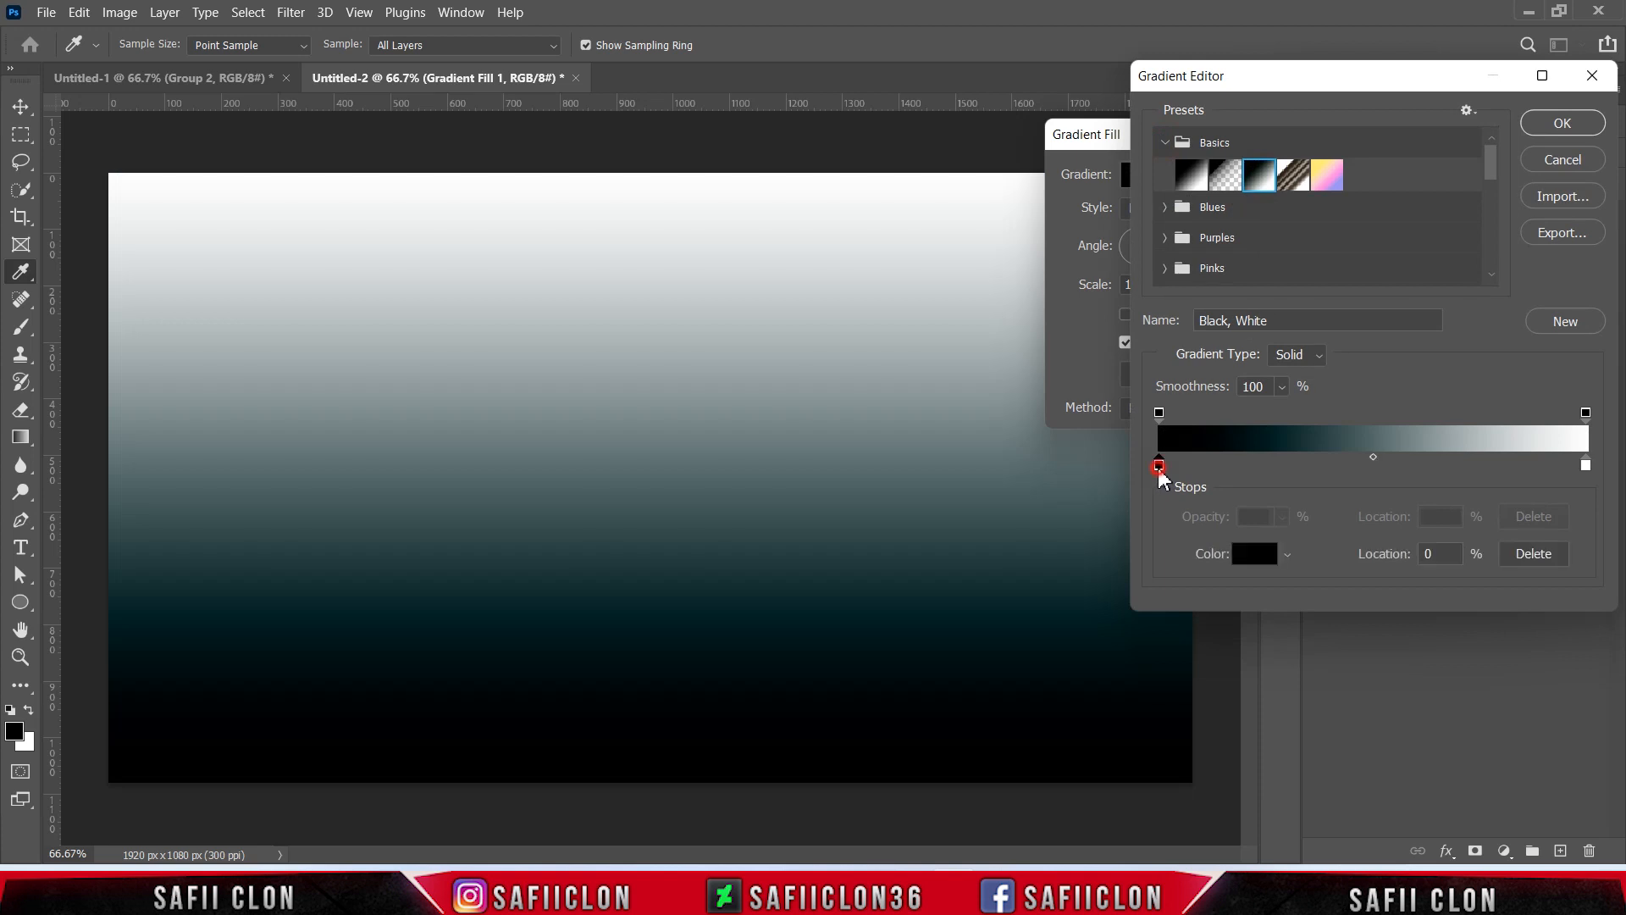
{"action": "left_click", "coordinate": [1254, 553]}
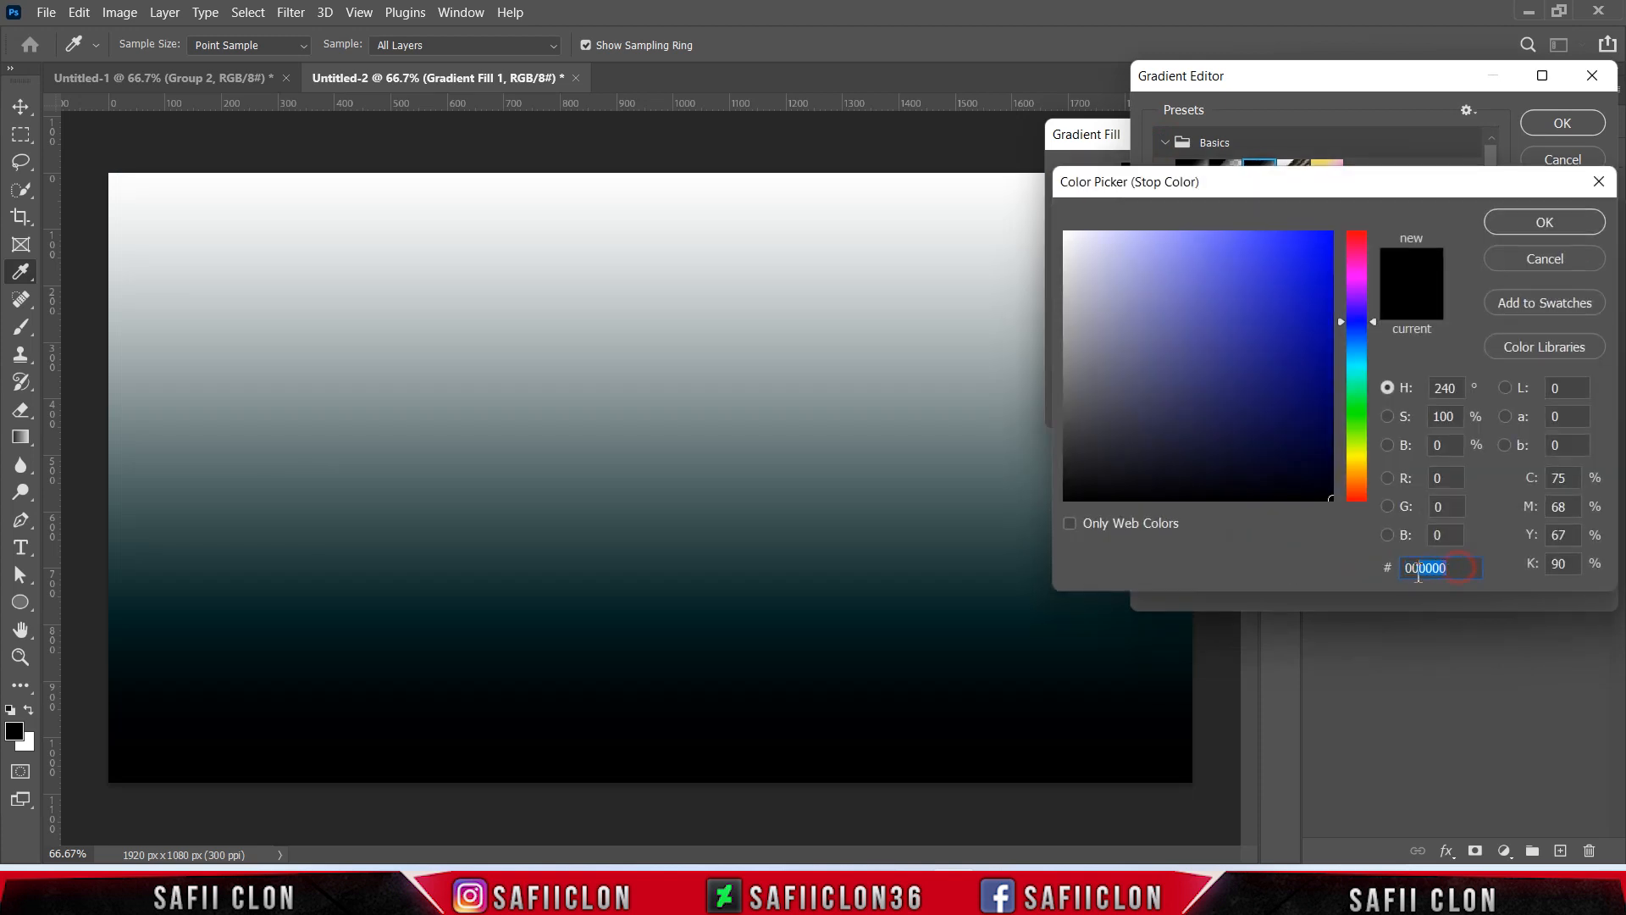
{"action": "type", "text": "7"}
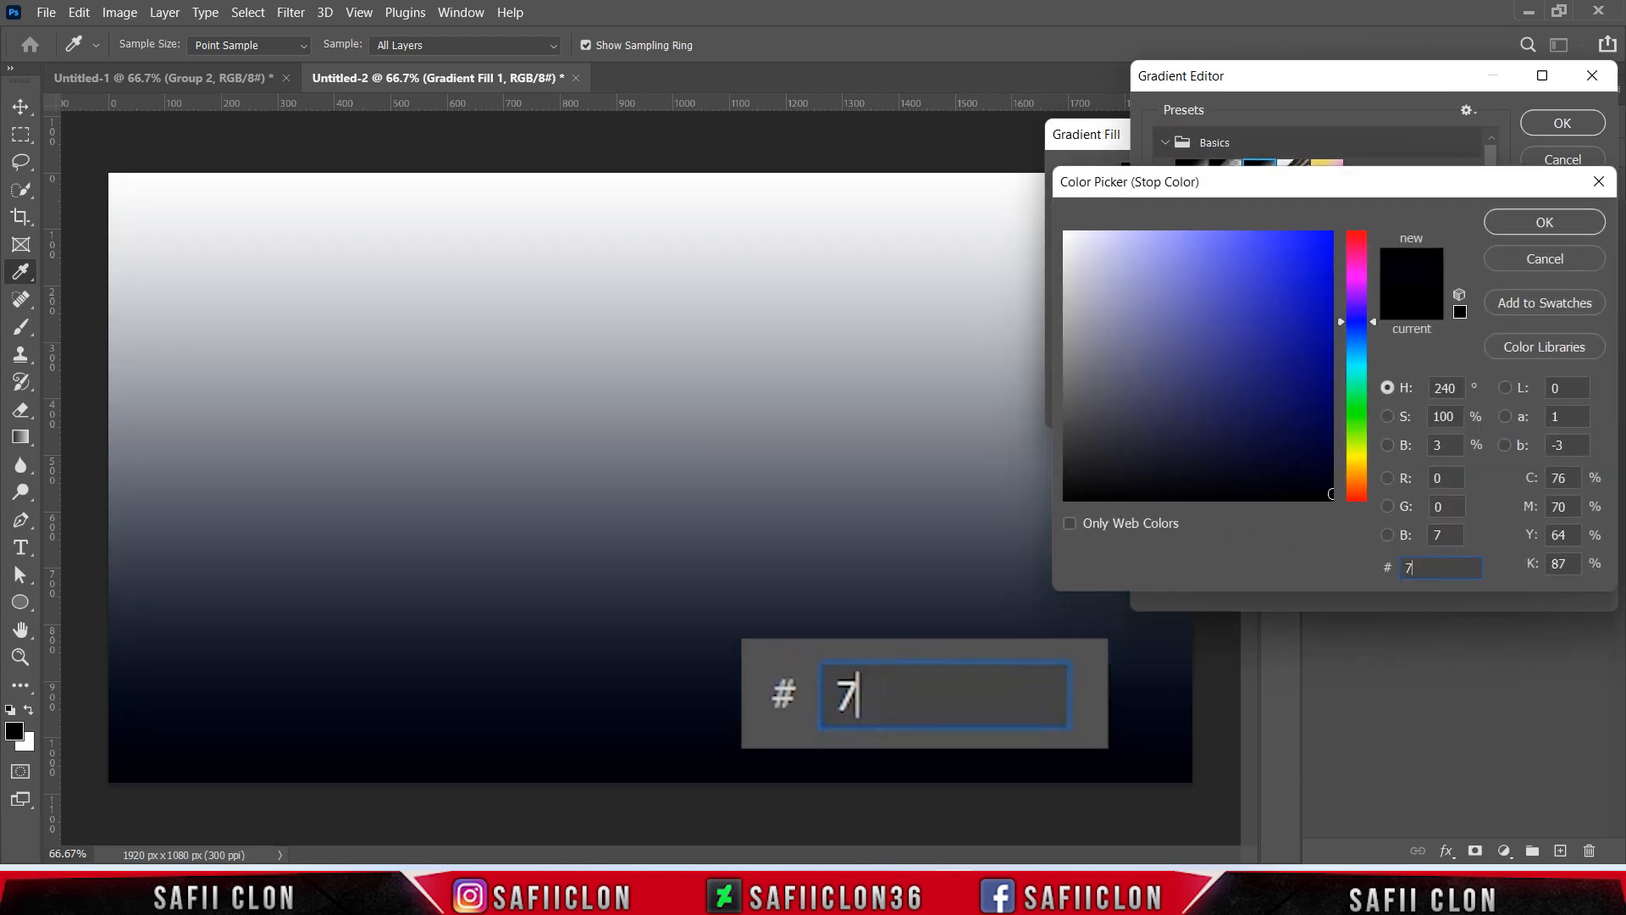
{"action": "type", "text": "affc2"}
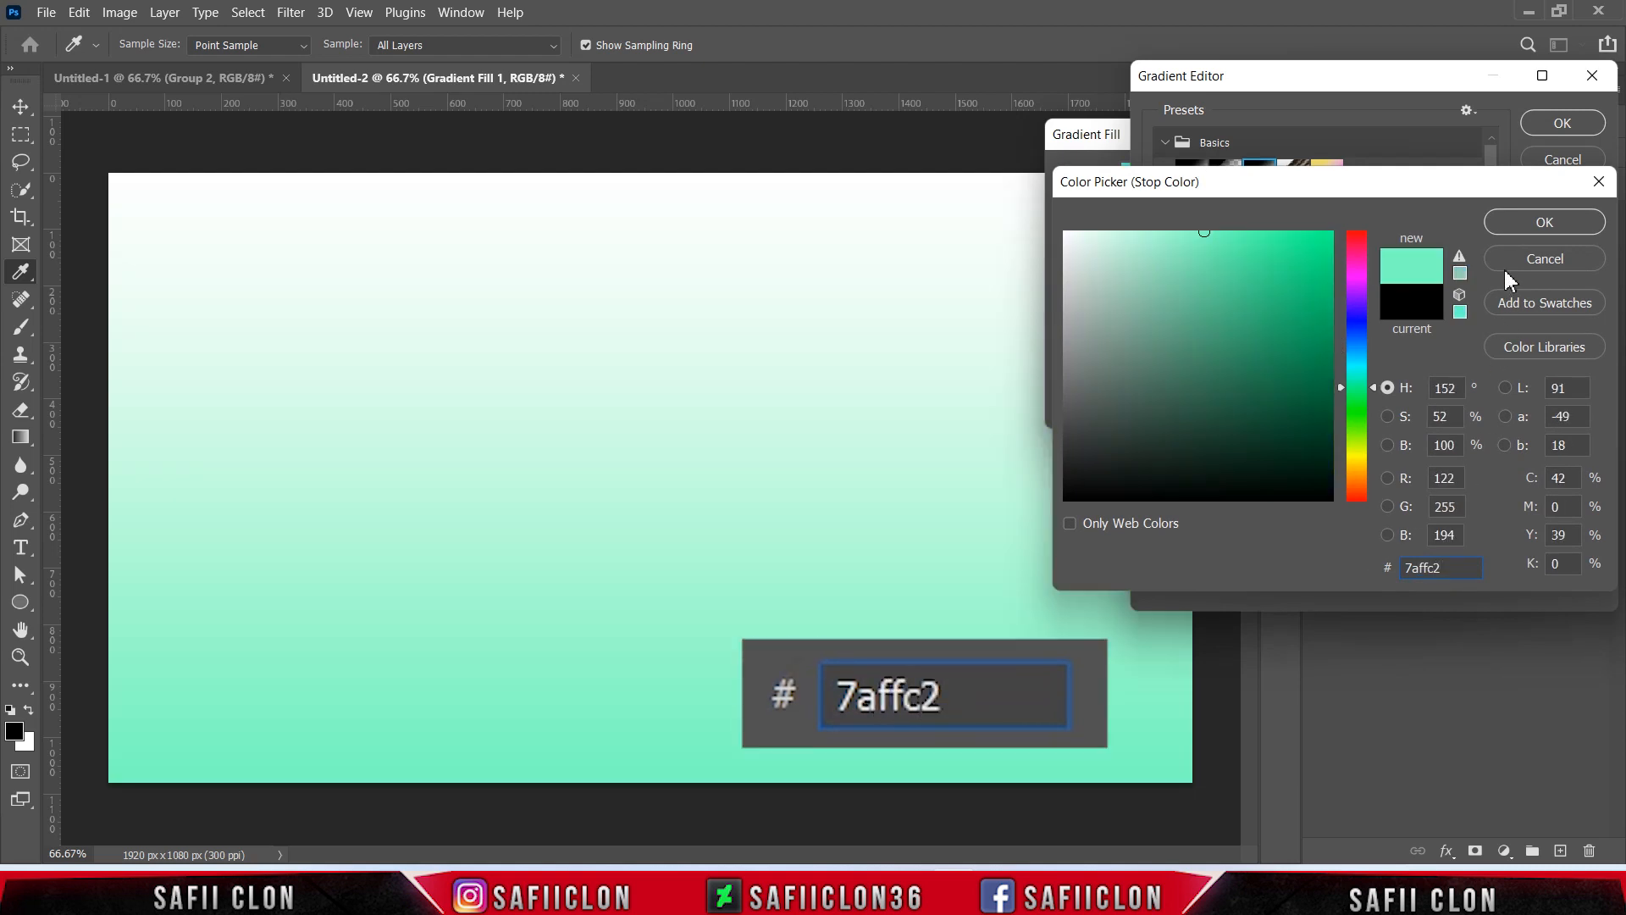
{"action": "left_click", "coordinate": [1520, 222]}
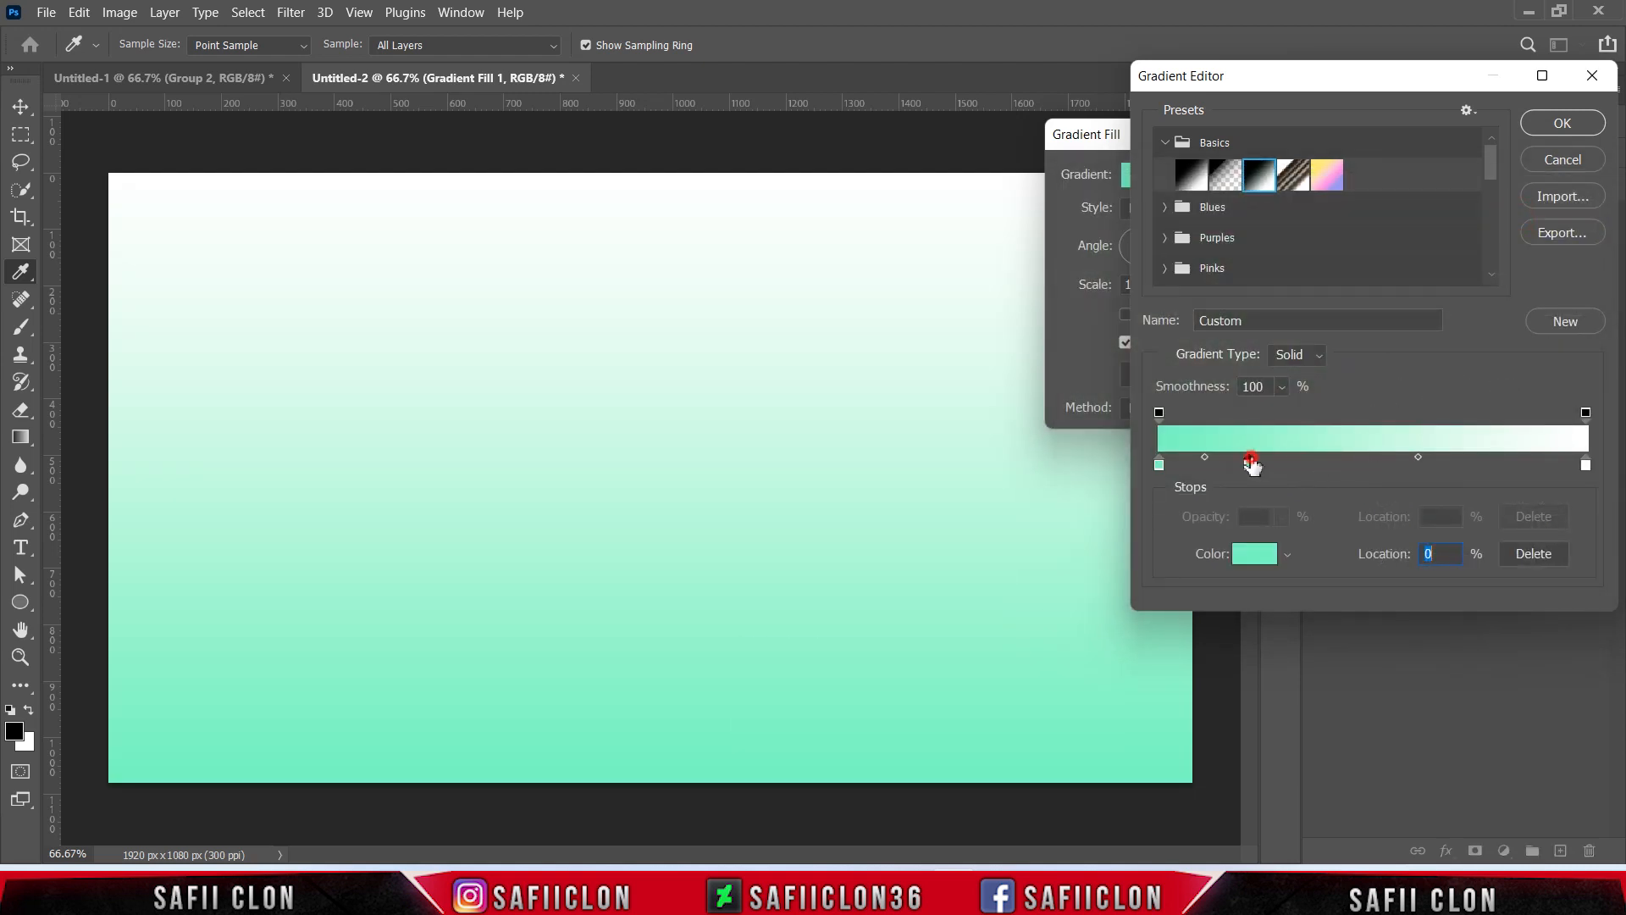
Add a color stop at 38% in the gradient and set its color to pale yellow #ffec95
{"action": "left_click_drag", "start_coordinate": [1252, 464], "coordinate": [1322, 465]}
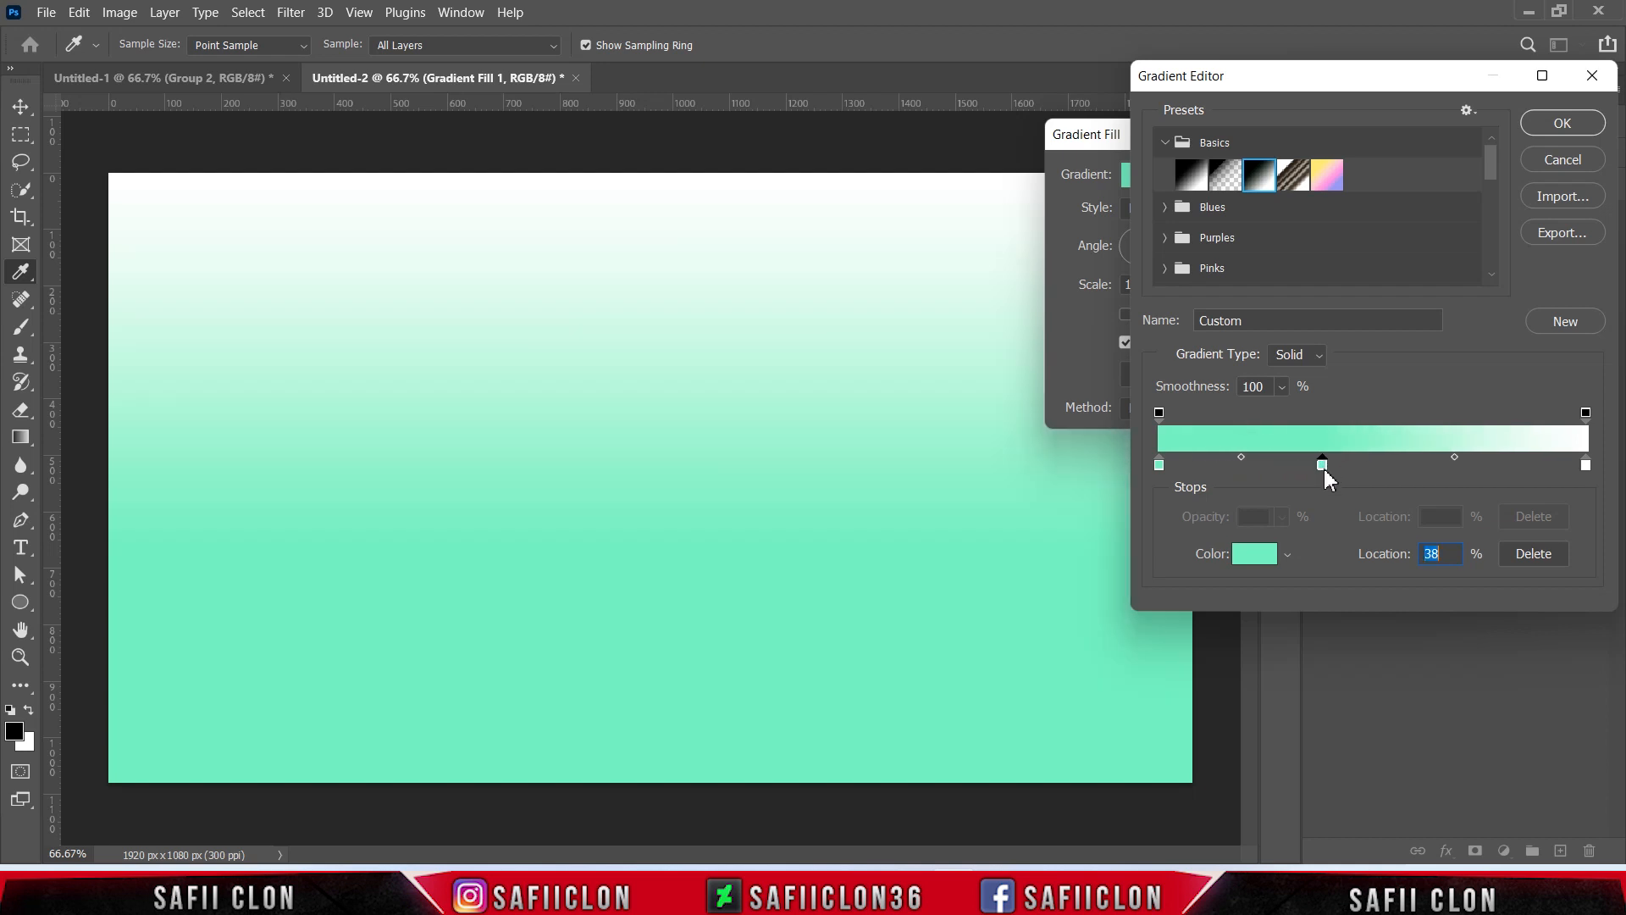
{"action": "left_click", "coordinate": [1262, 553]}
{"action": "double_click", "coordinate": [1439, 567]}
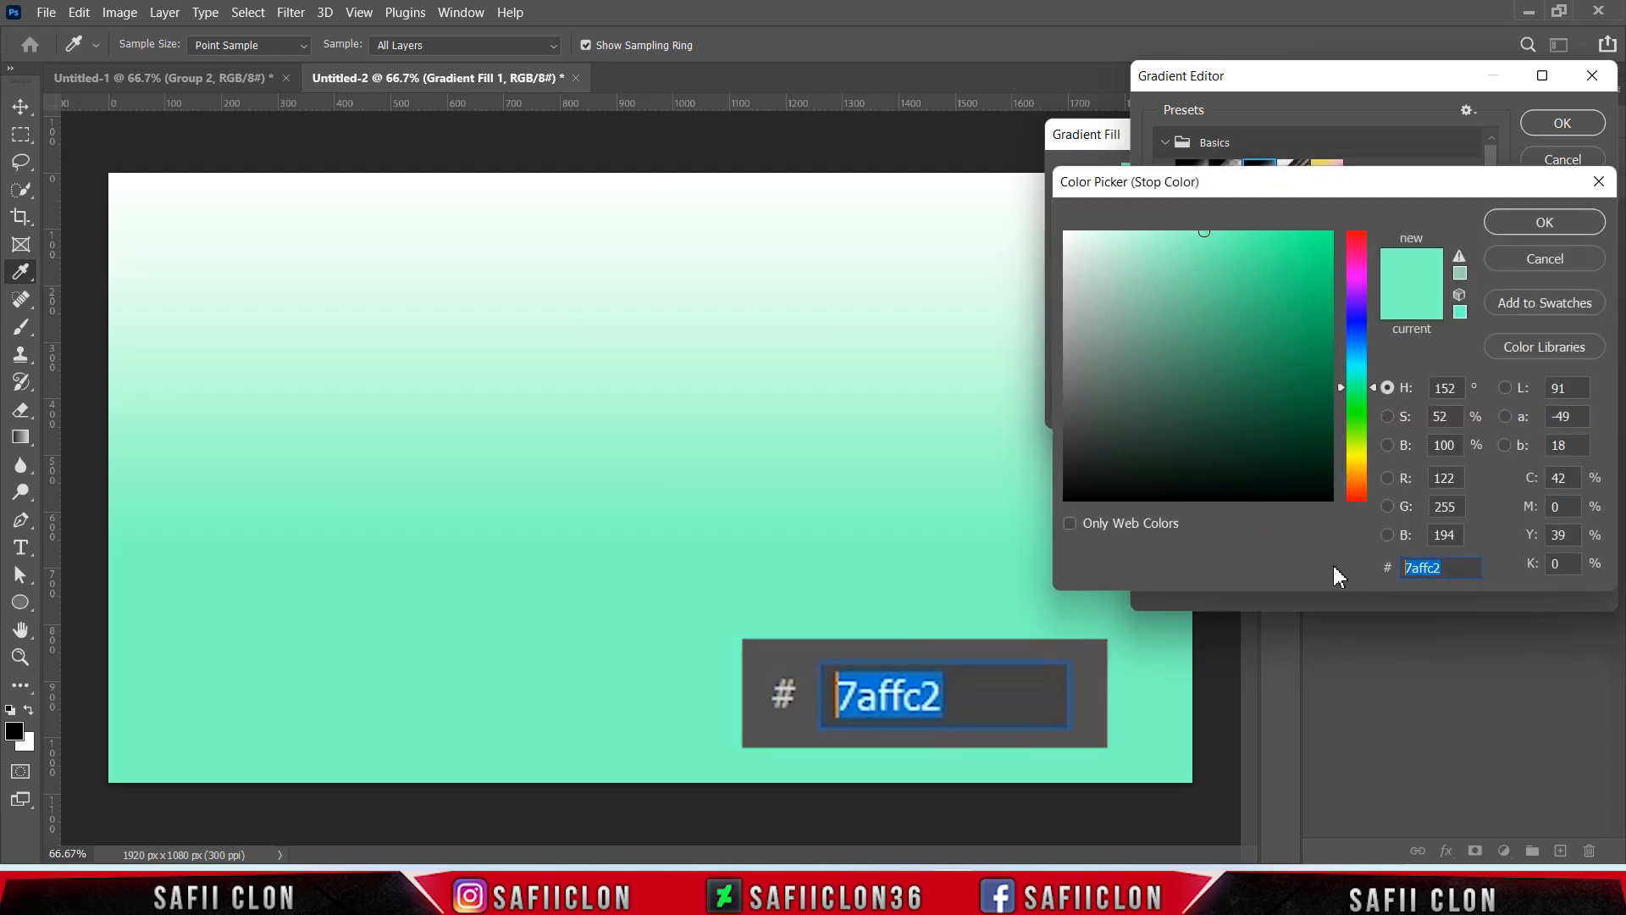
{"action": "type", "text": "ffed"}
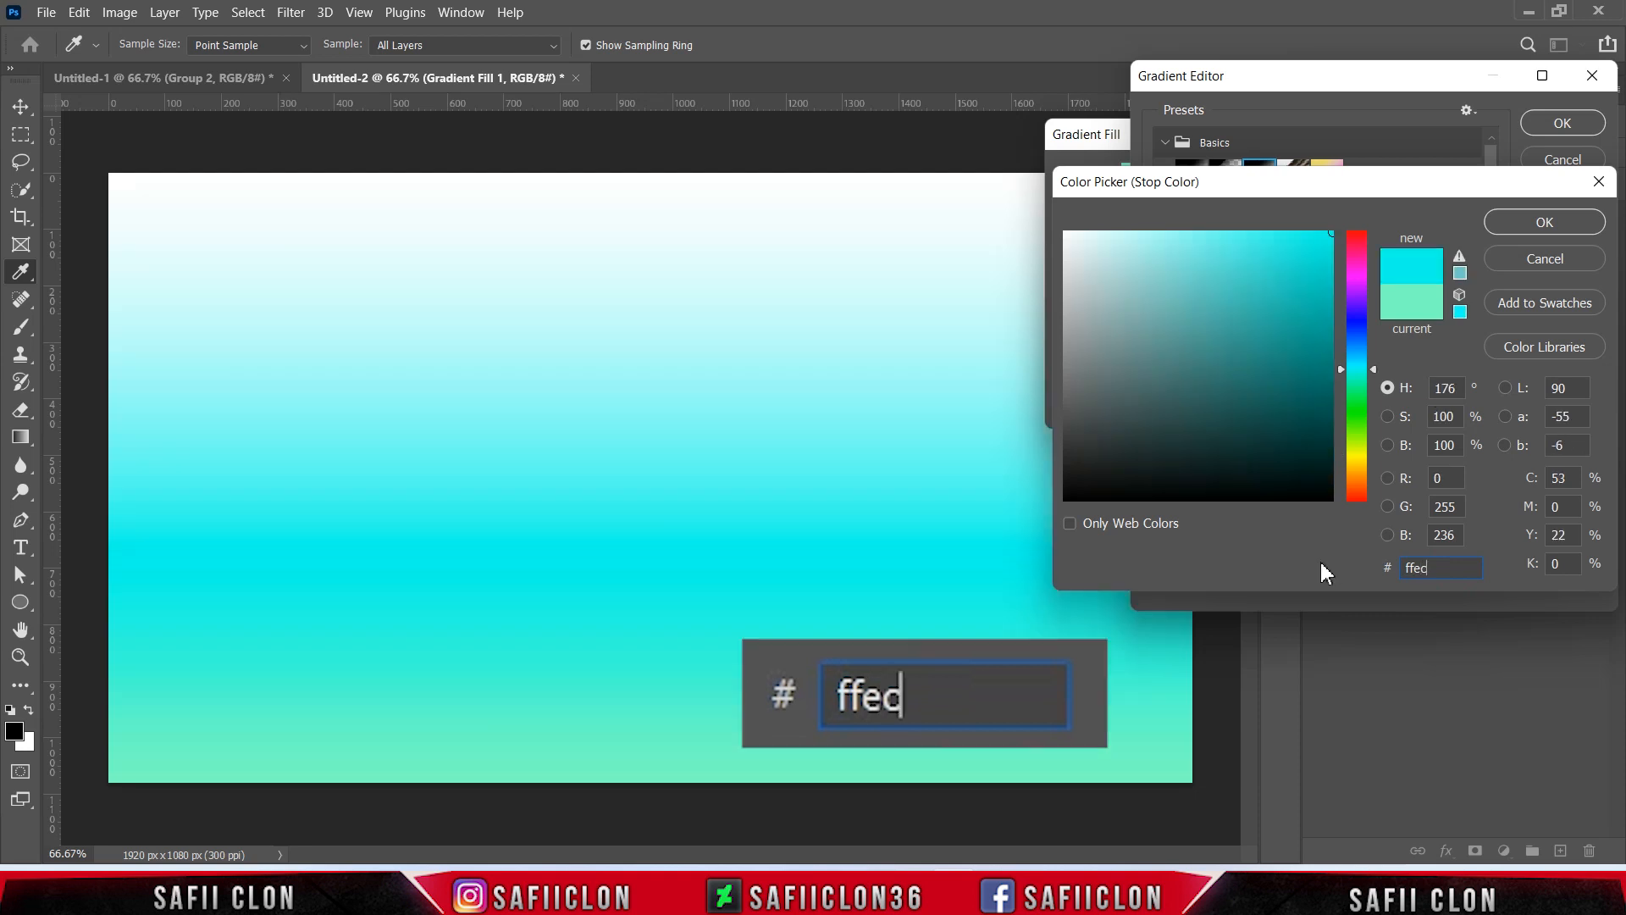
{"action": "type", "text": "95"}
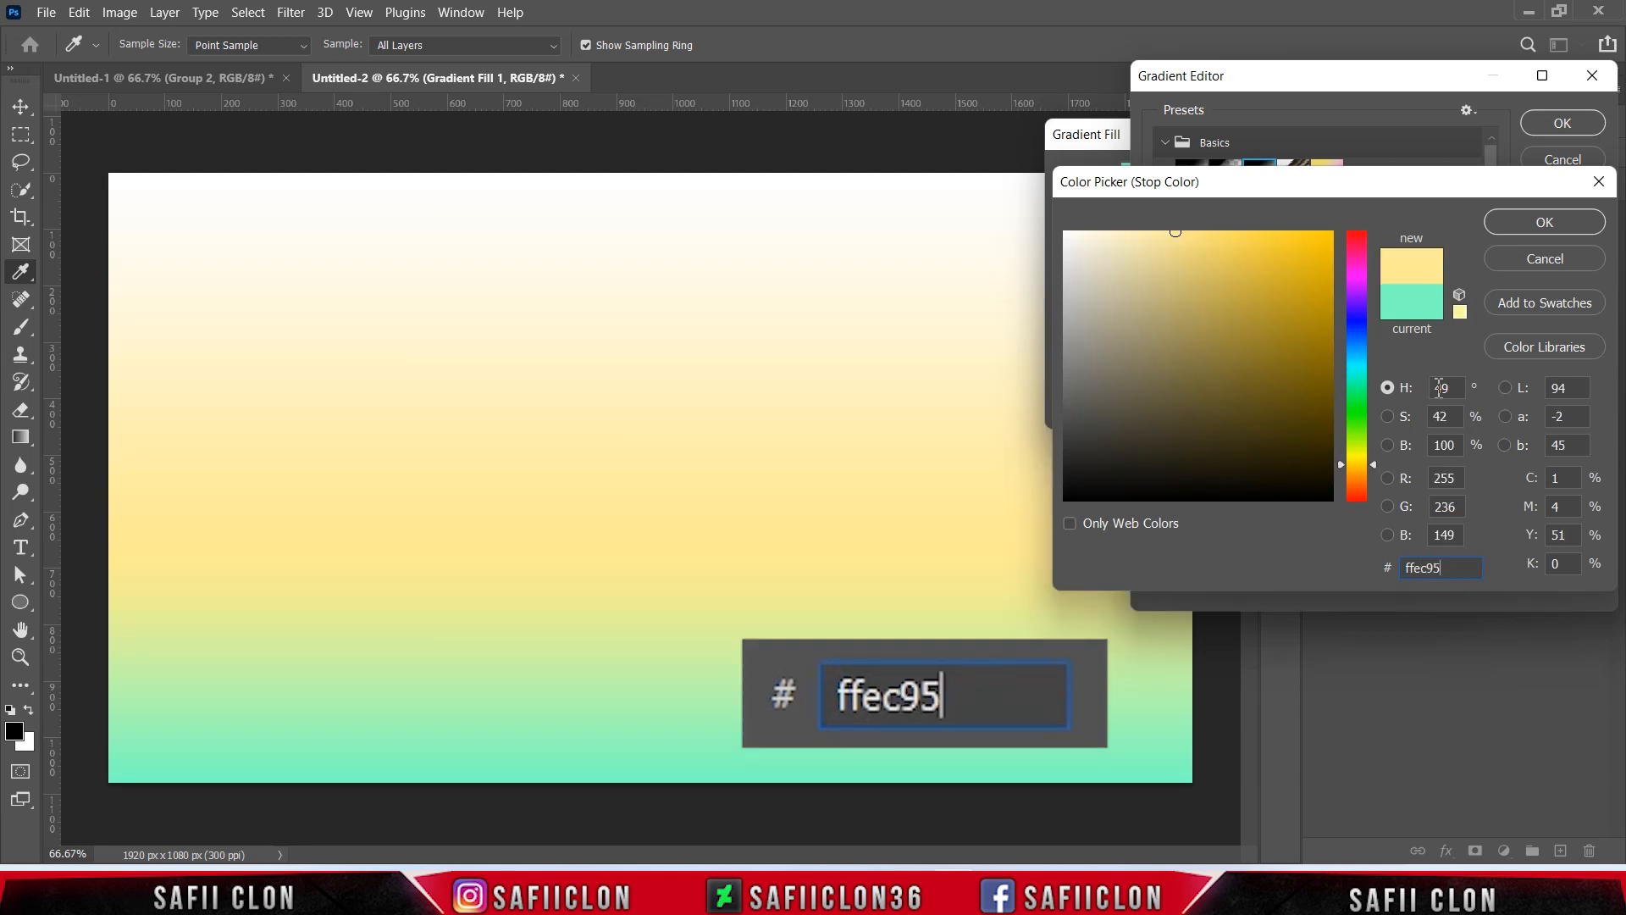
{"action": "left_click", "coordinate": [1545, 222]}
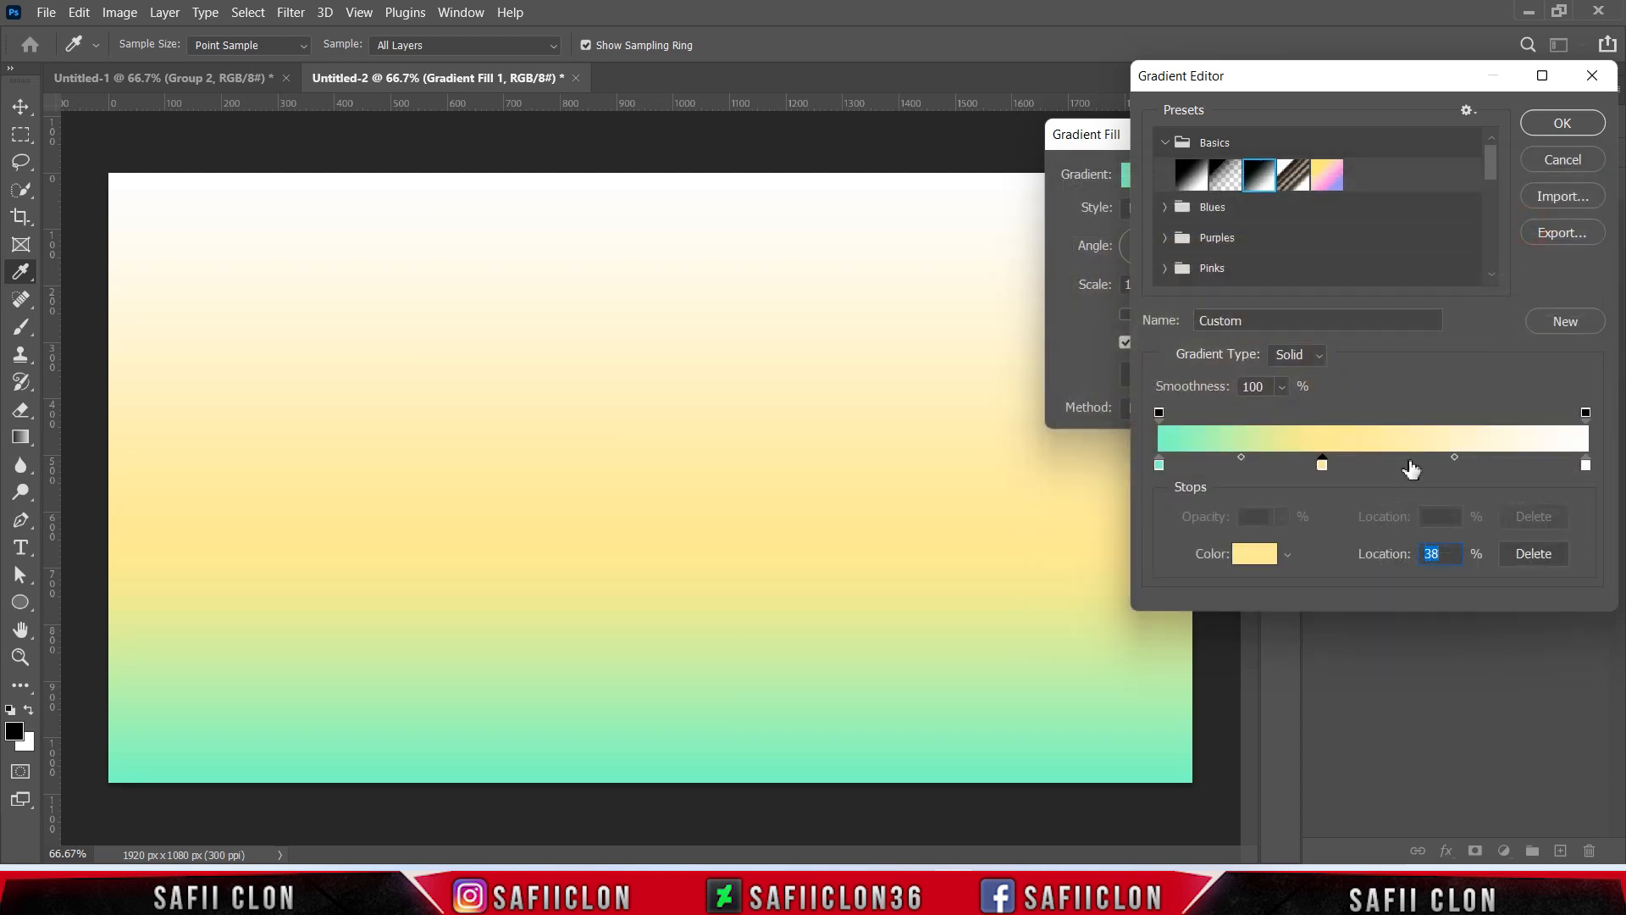
Add another color stop at 73% in the gradient and set its color to pink #ff87df
{"action": "left_click_drag", "start_coordinate": [1421, 467], "coordinate": [1472, 467]}
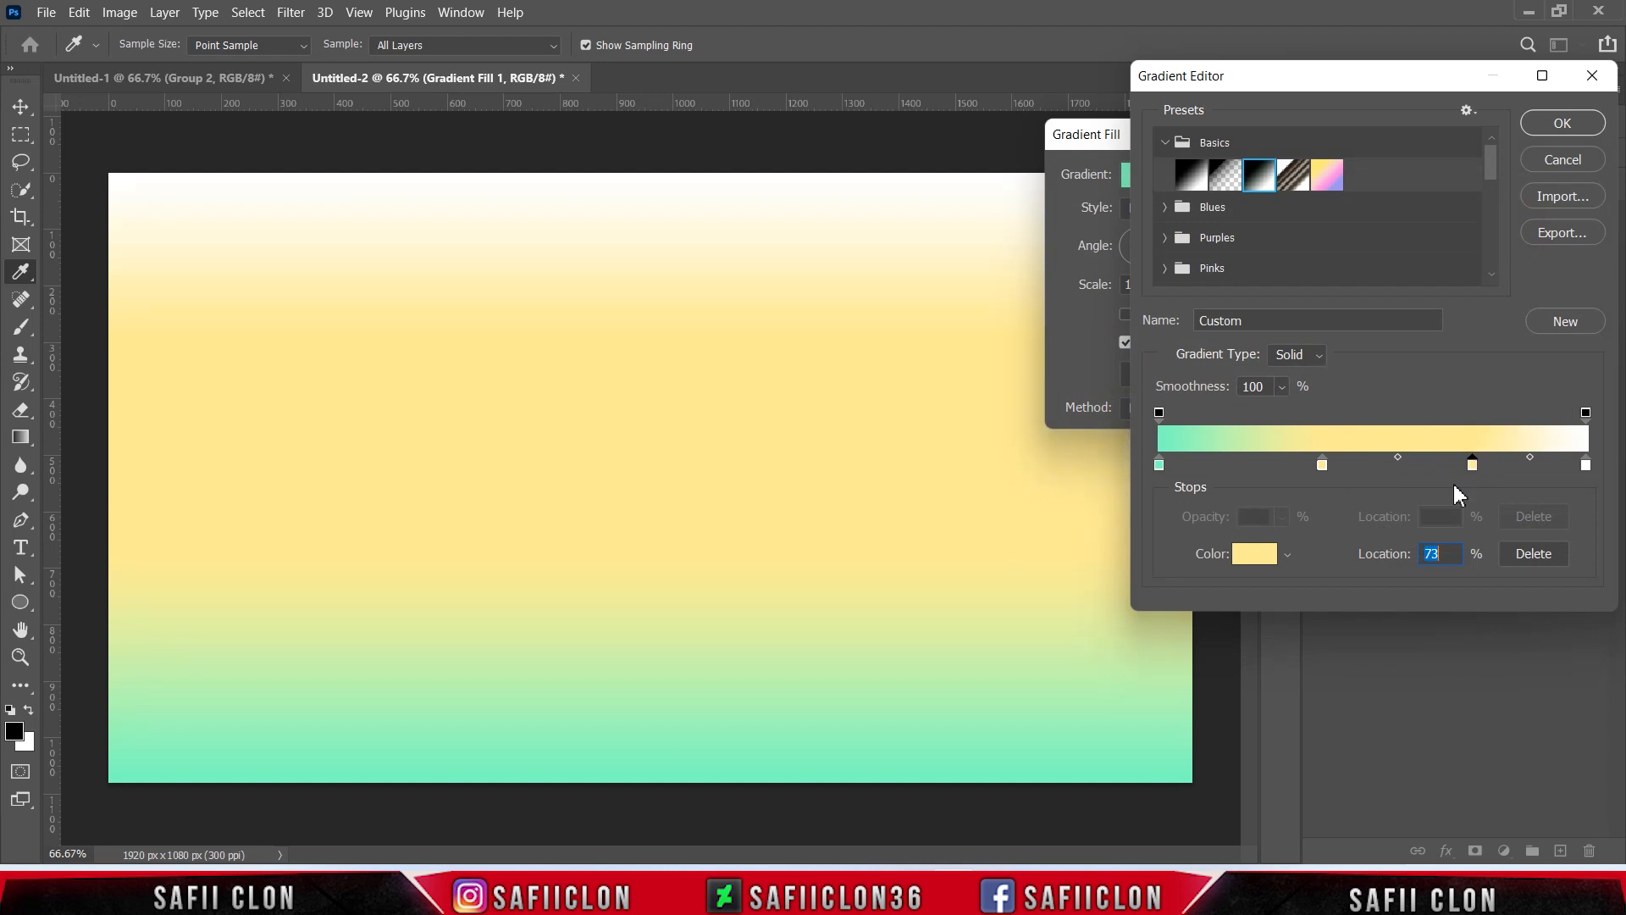
{"action": "left_click", "coordinate": [1247, 554]}
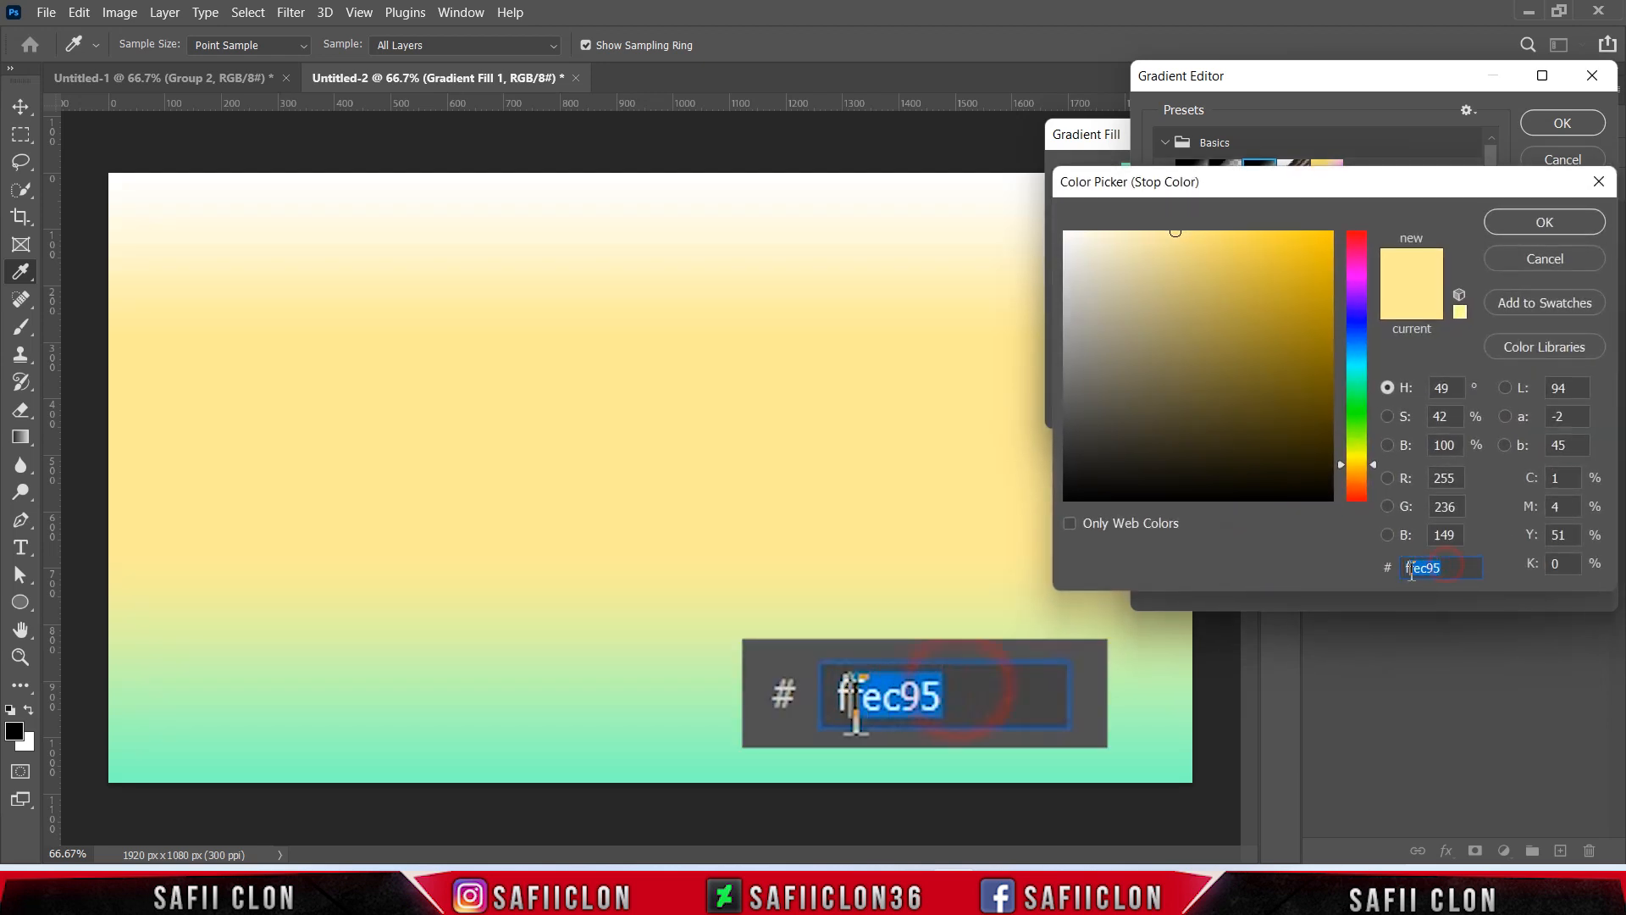
{"action": "type", "text": "ff8"}
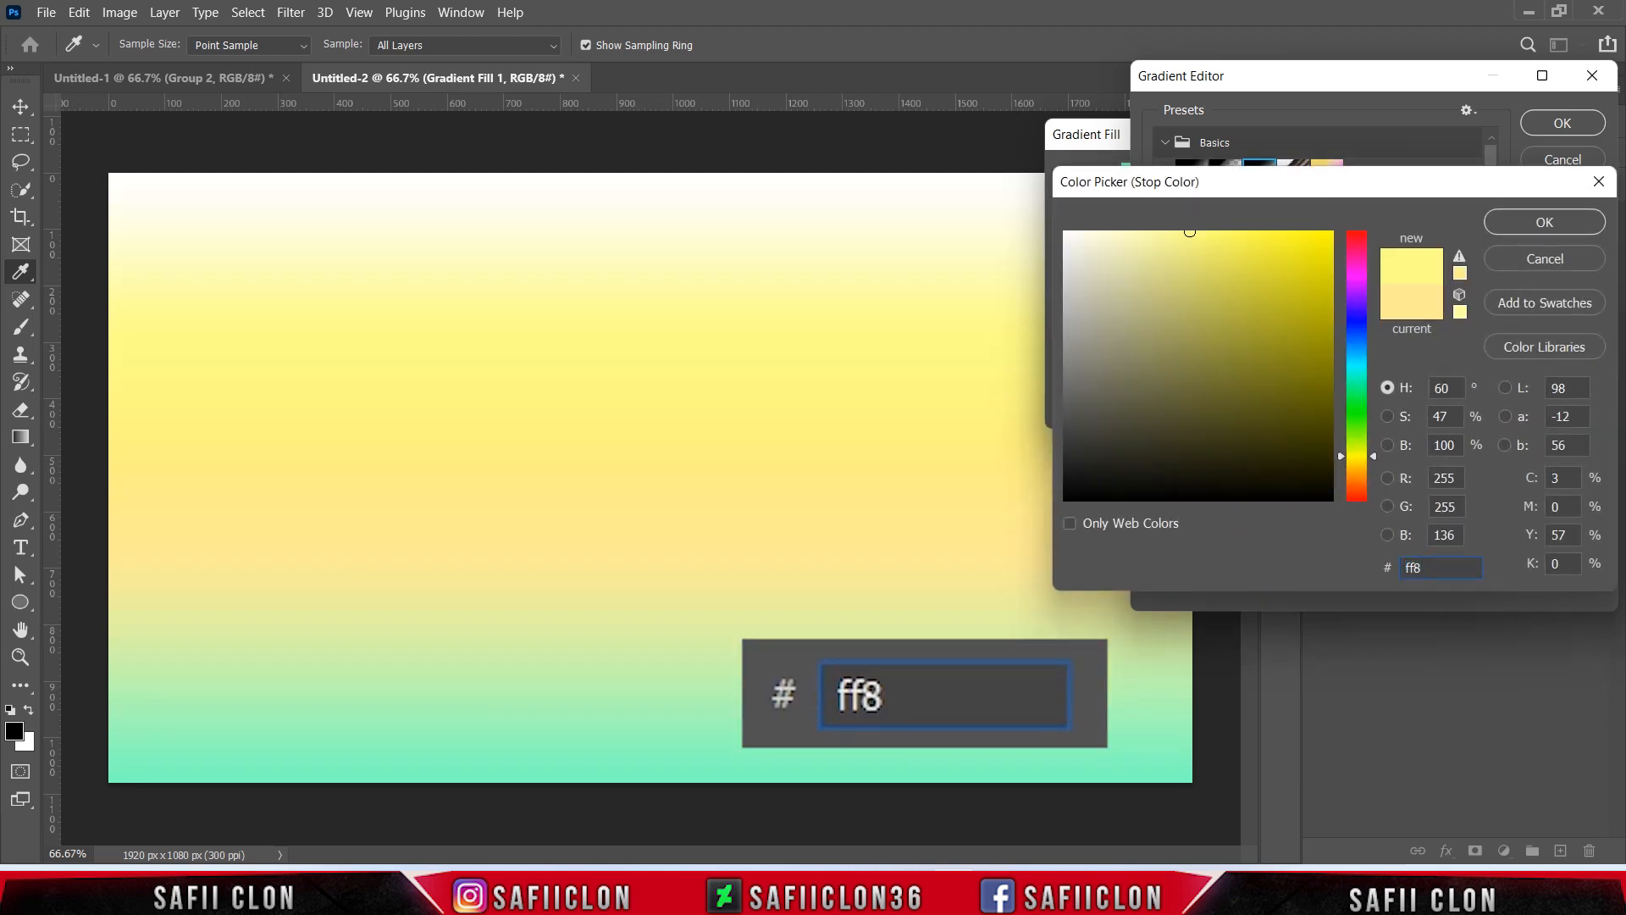
{"action": "type", "text": "7df"}
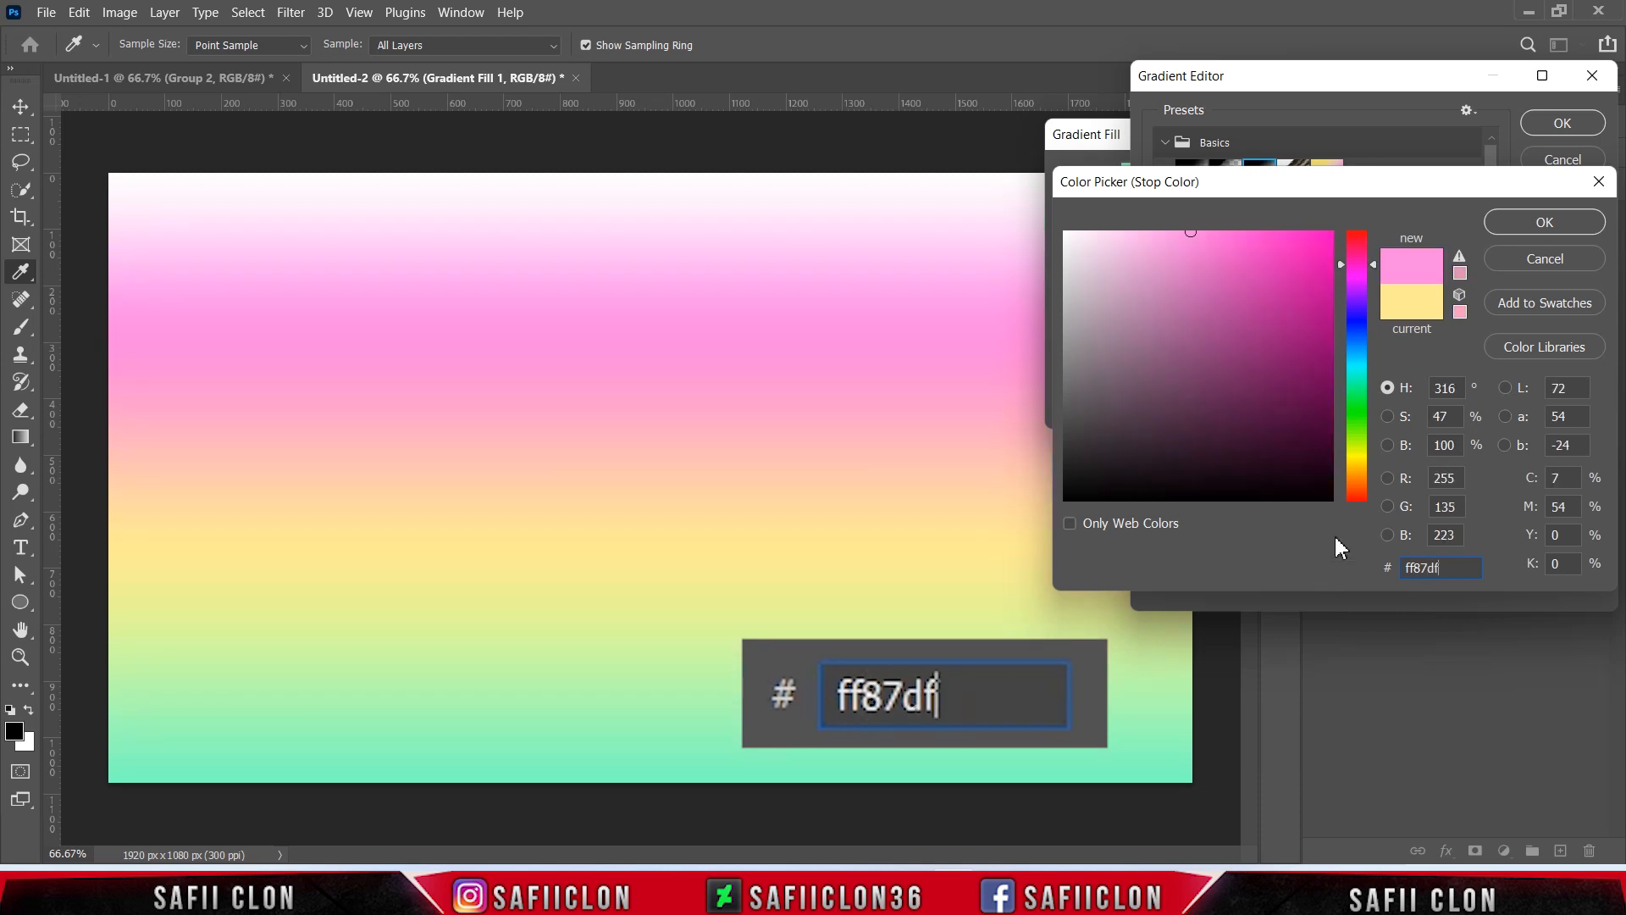
{"action": "left_click", "coordinate": [1540, 223]}
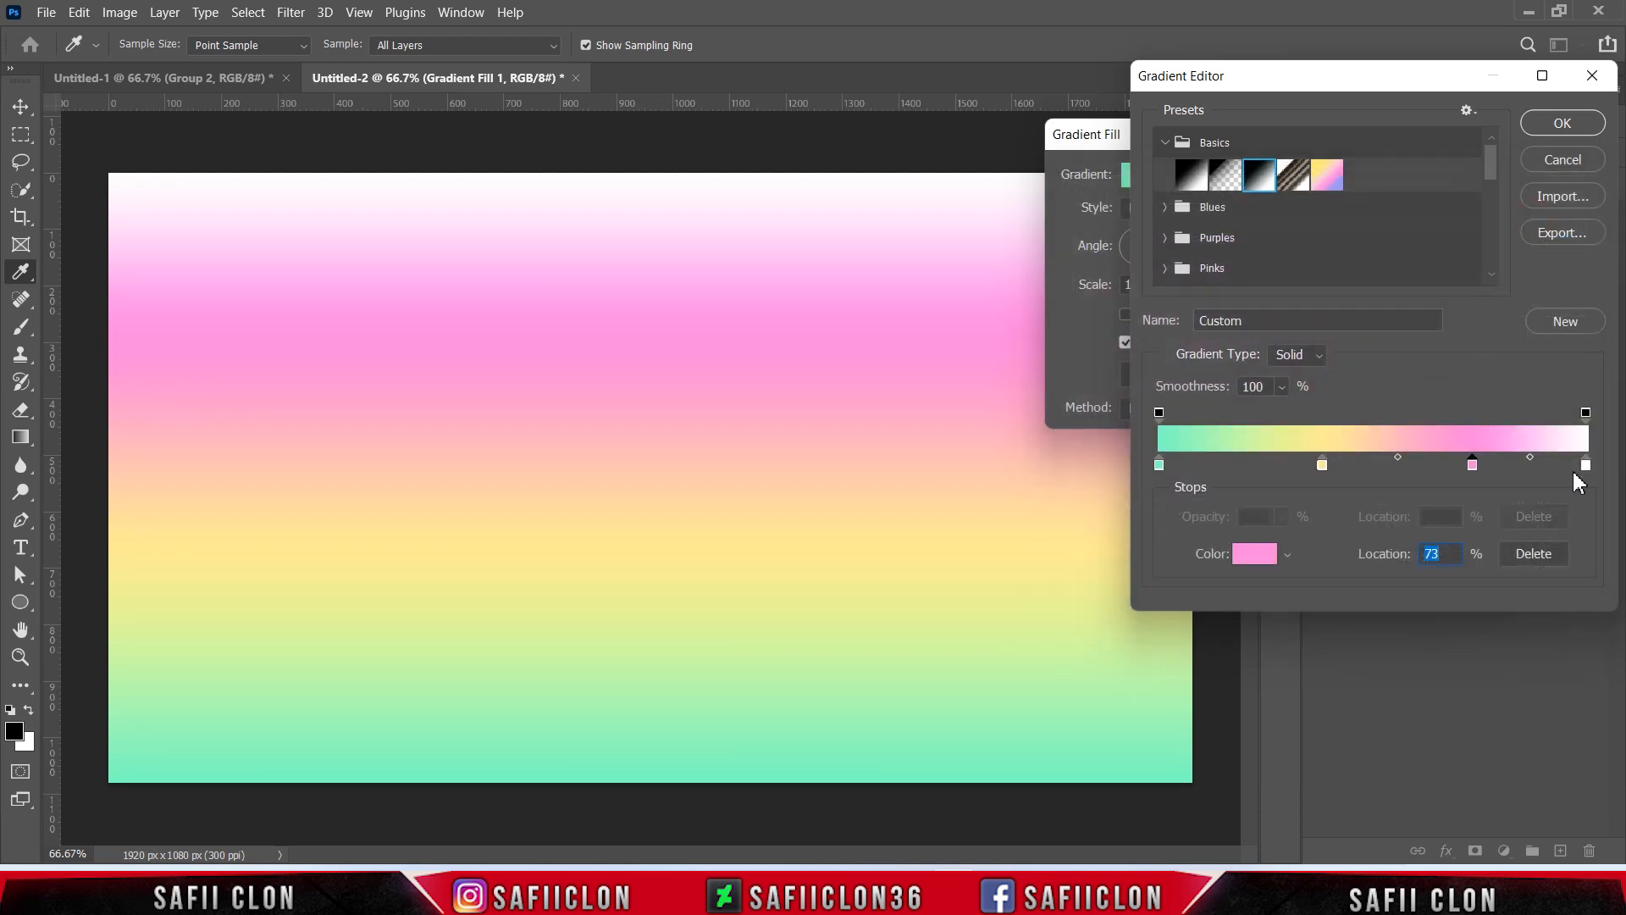
Set the gradient's ending color stop at location 100% to muted violet #6663aa
{"action": "left_click", "coordinate": [1586, 467]}
{"action": "left_click", "coordinate": [1248, 556]}
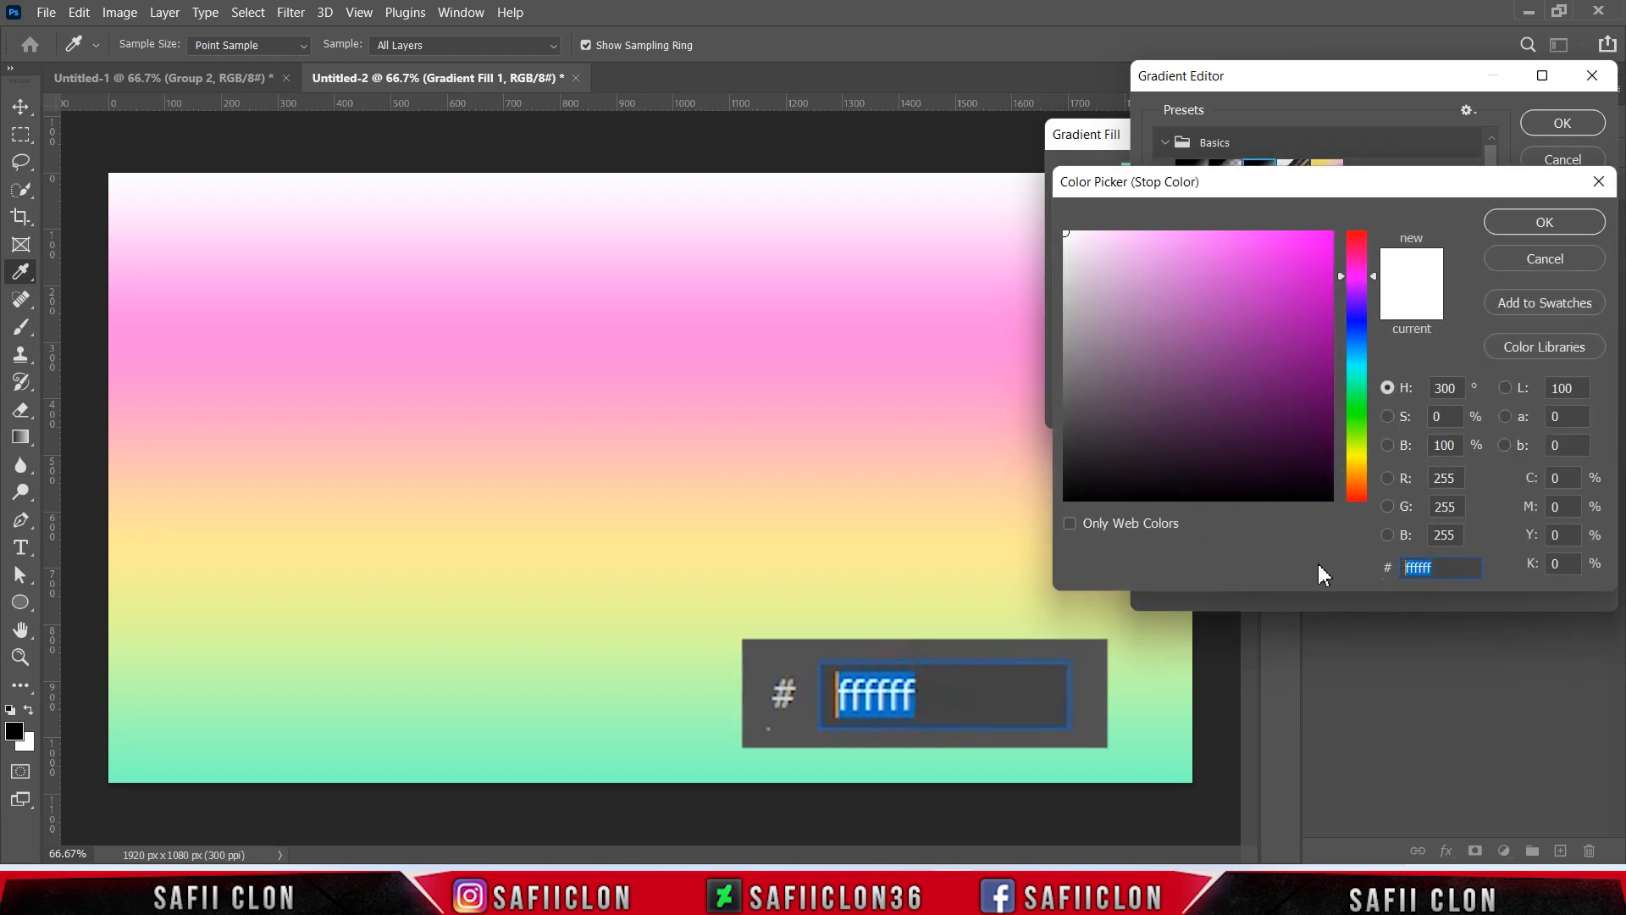
{"action": "type", "text": "666"}
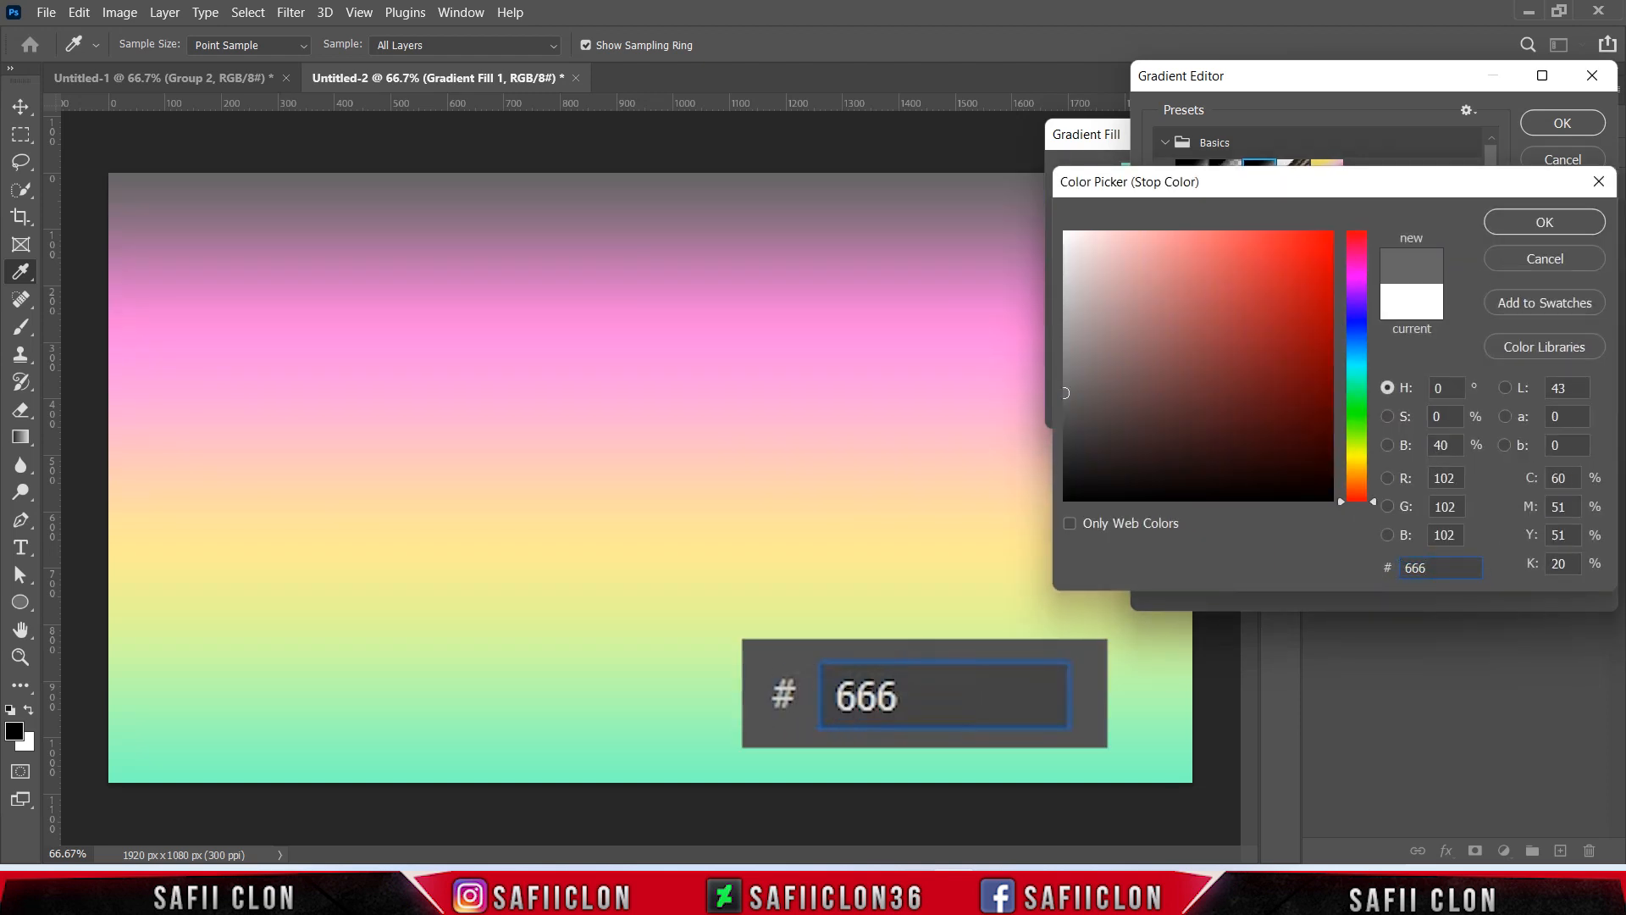
{"action": "type", "text": "3aa"}
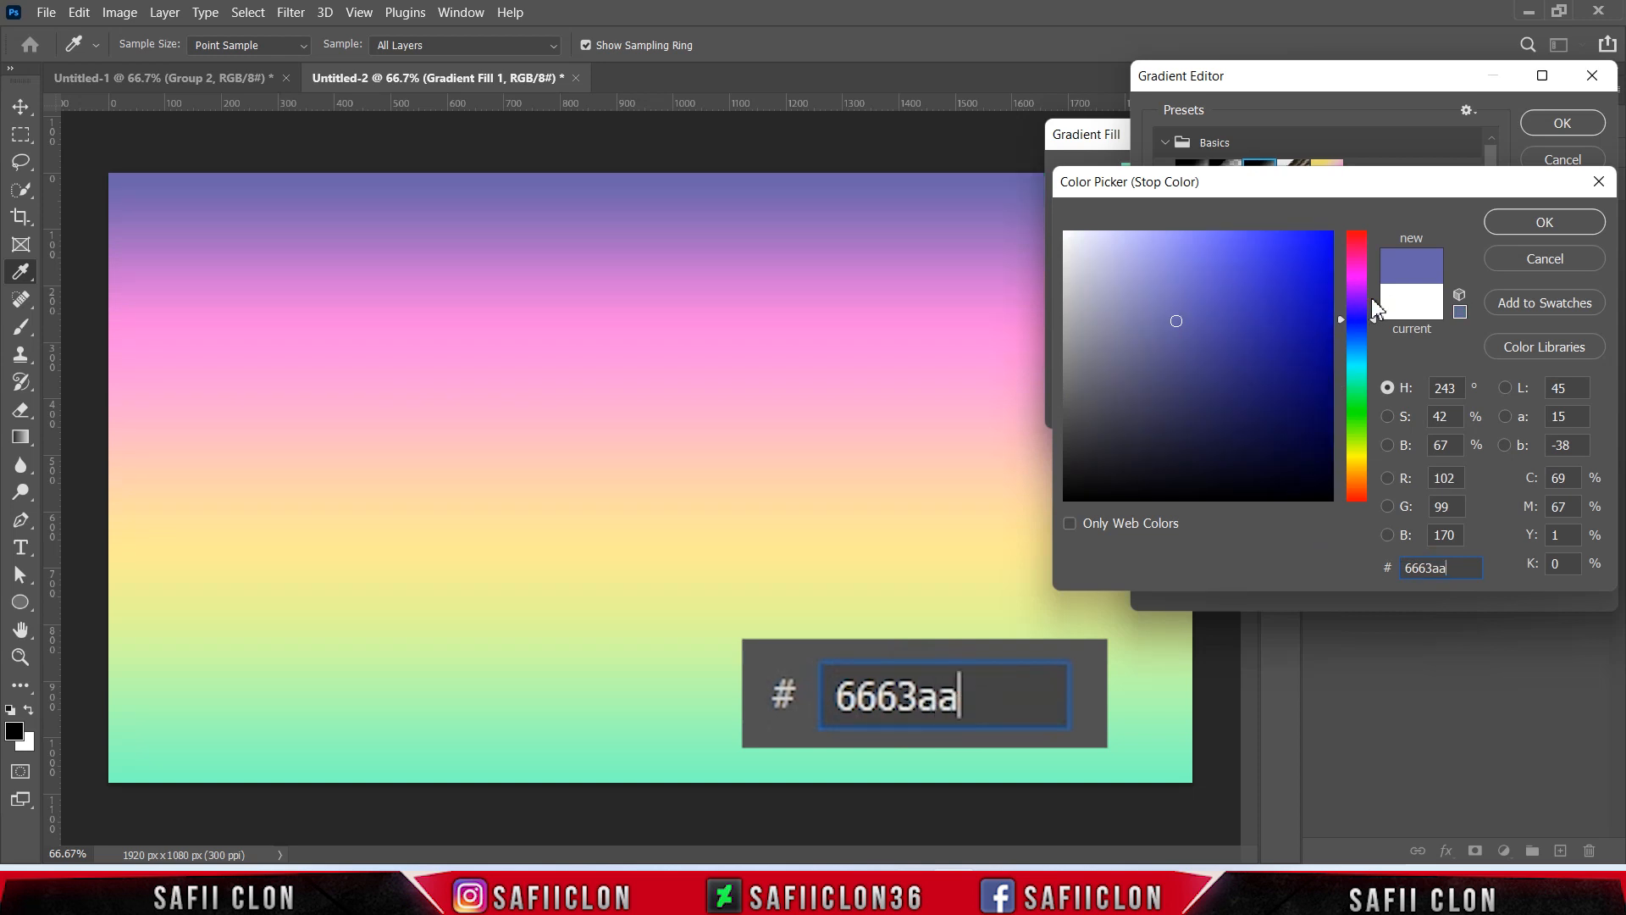
{"action": "left_click", "coordinate": [1545, 223]}
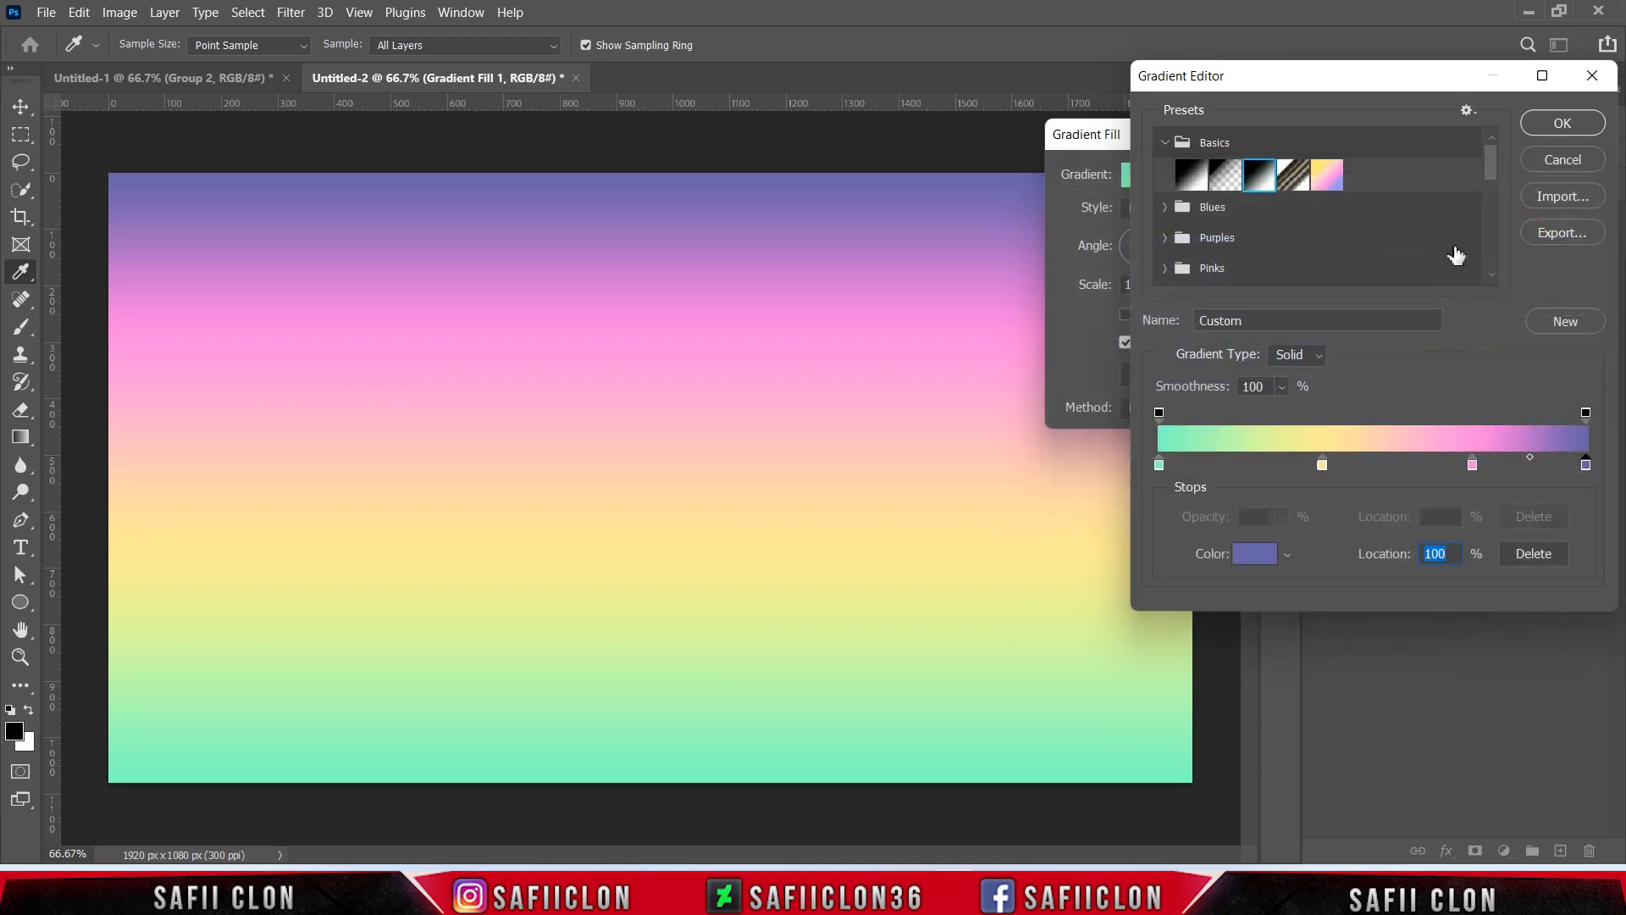
Apply the custom gradient fill and set its layer's blend mode to Multiply
{"action": "left_click", "coordinate": [1558, 125]}
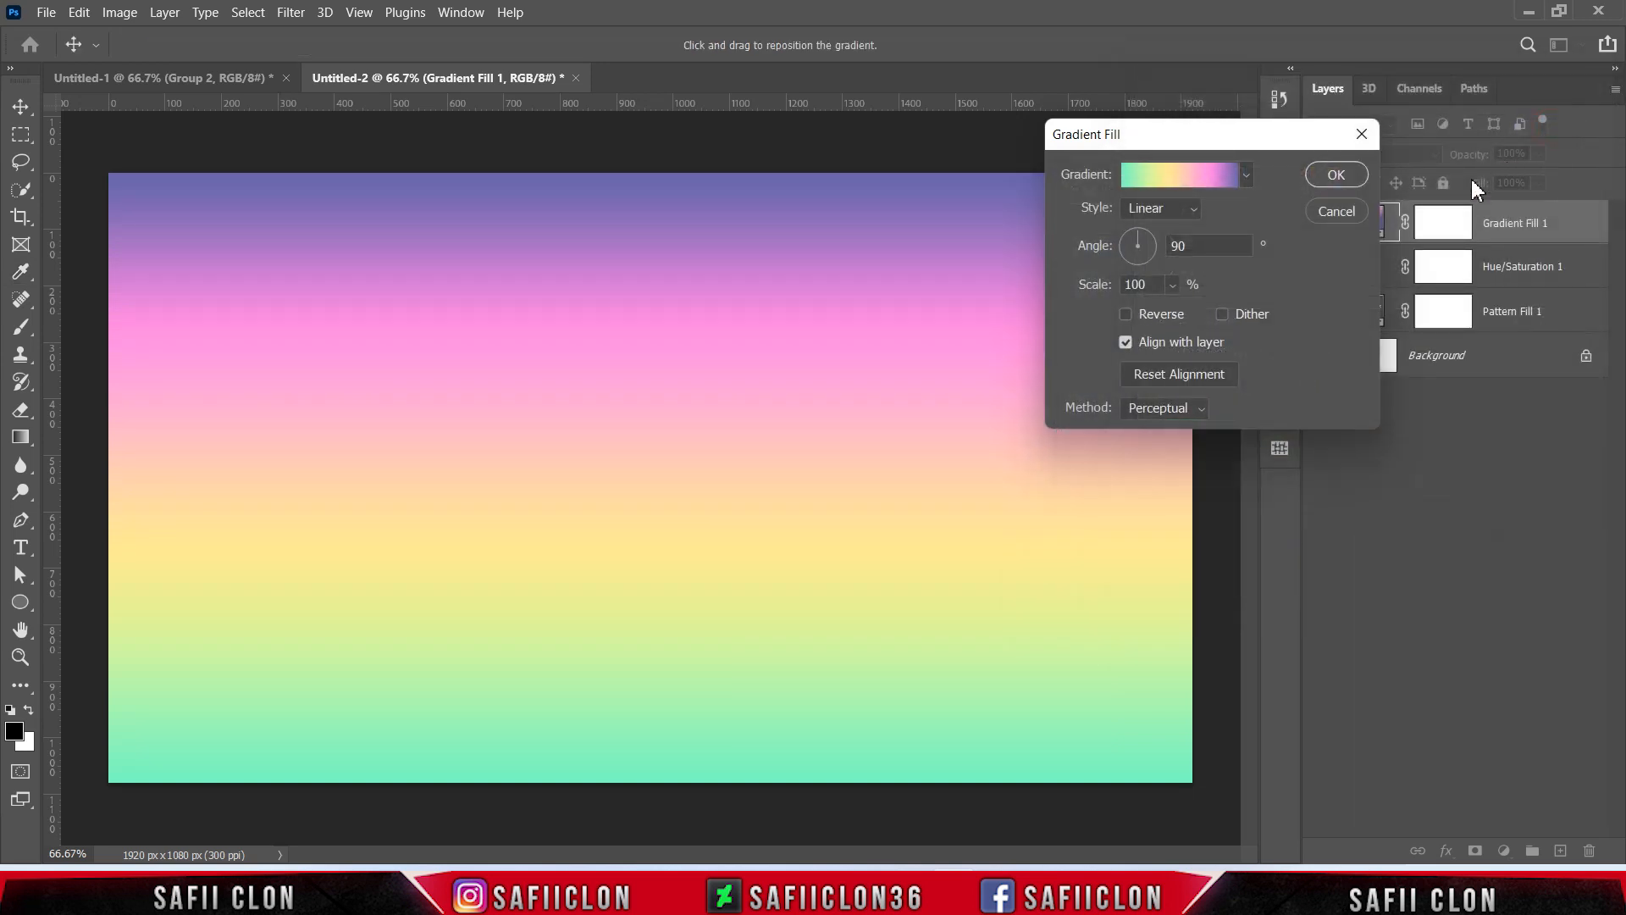
{"action": "left_click", "coordinate": [1335, 176]}
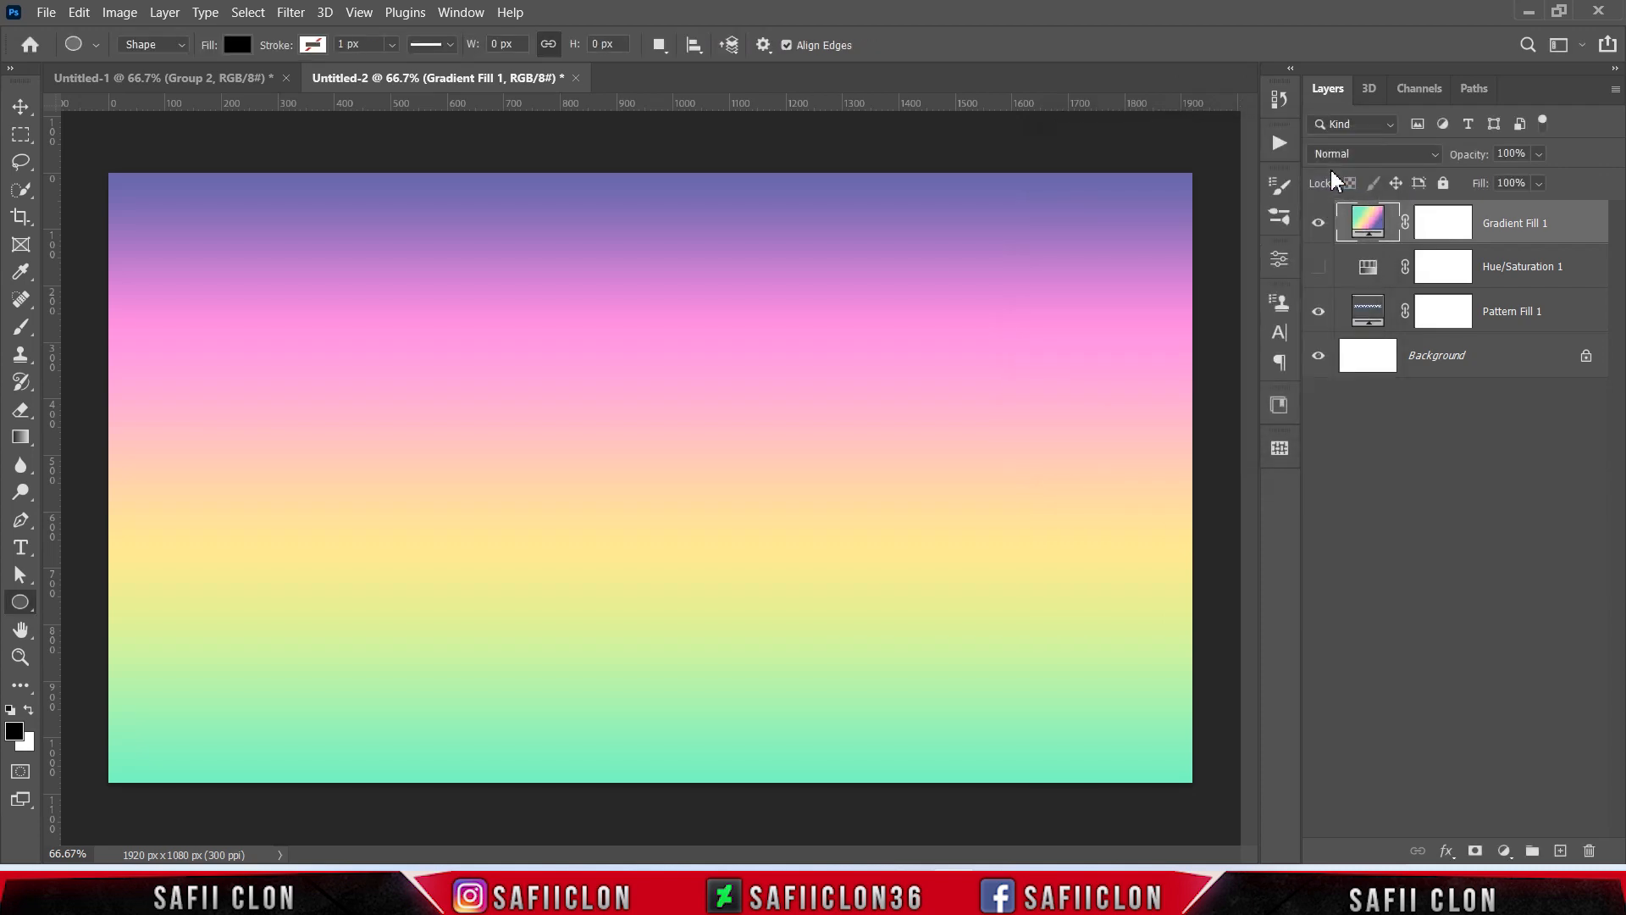
{"action": "left_click", "coordinate": [1425, 155]}
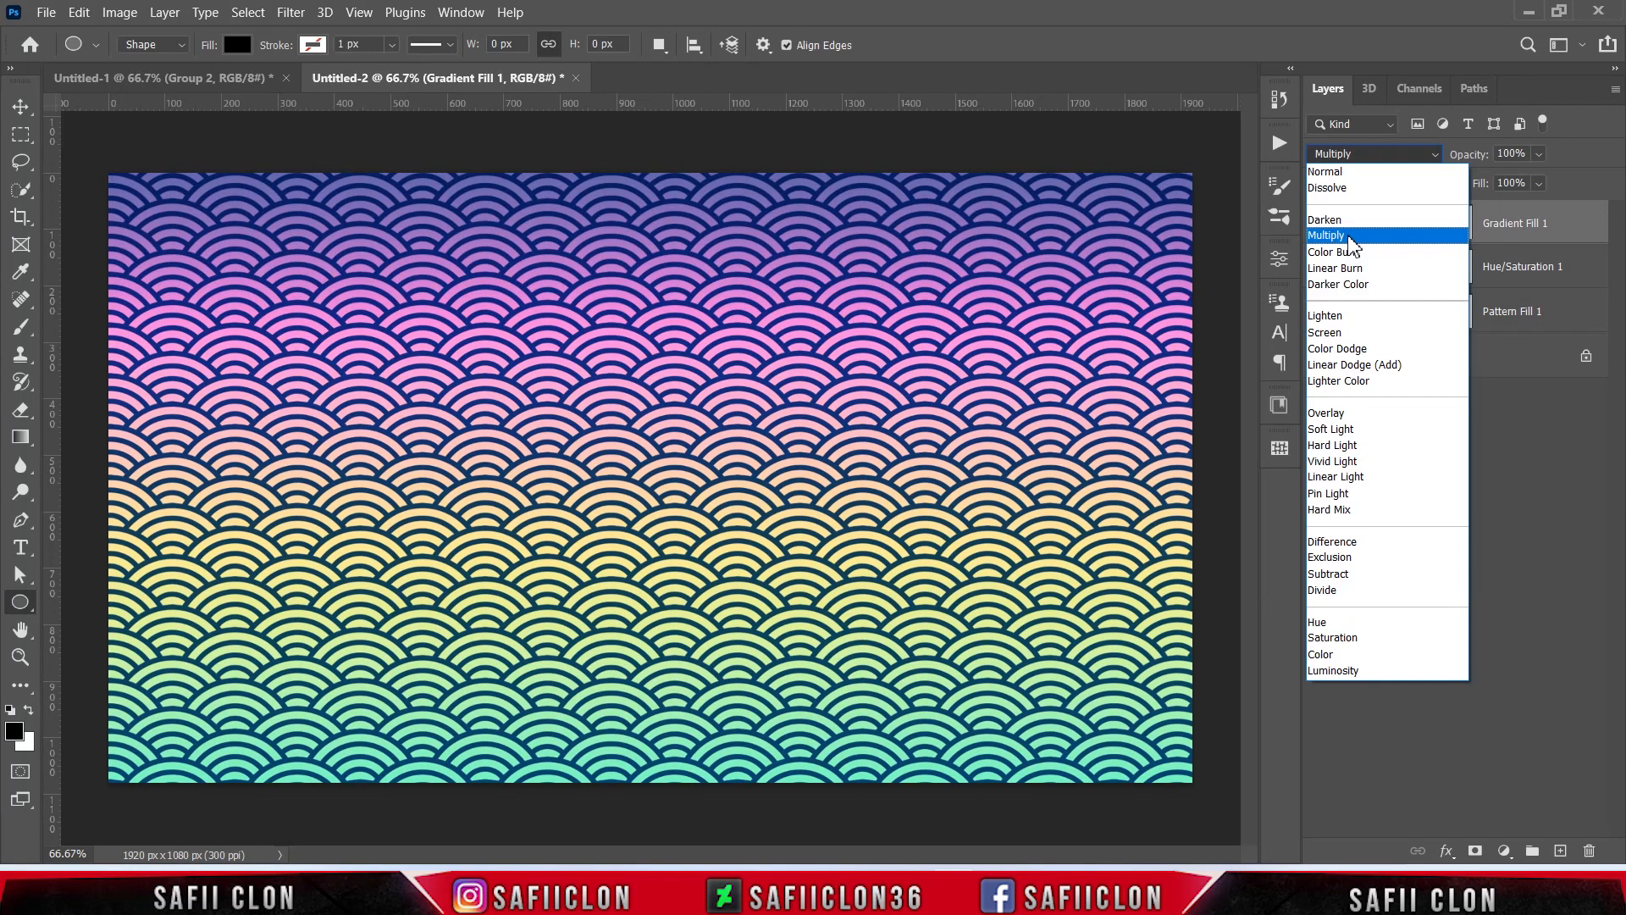
{"action": "left_click", "coordinate": [1346, 235]}
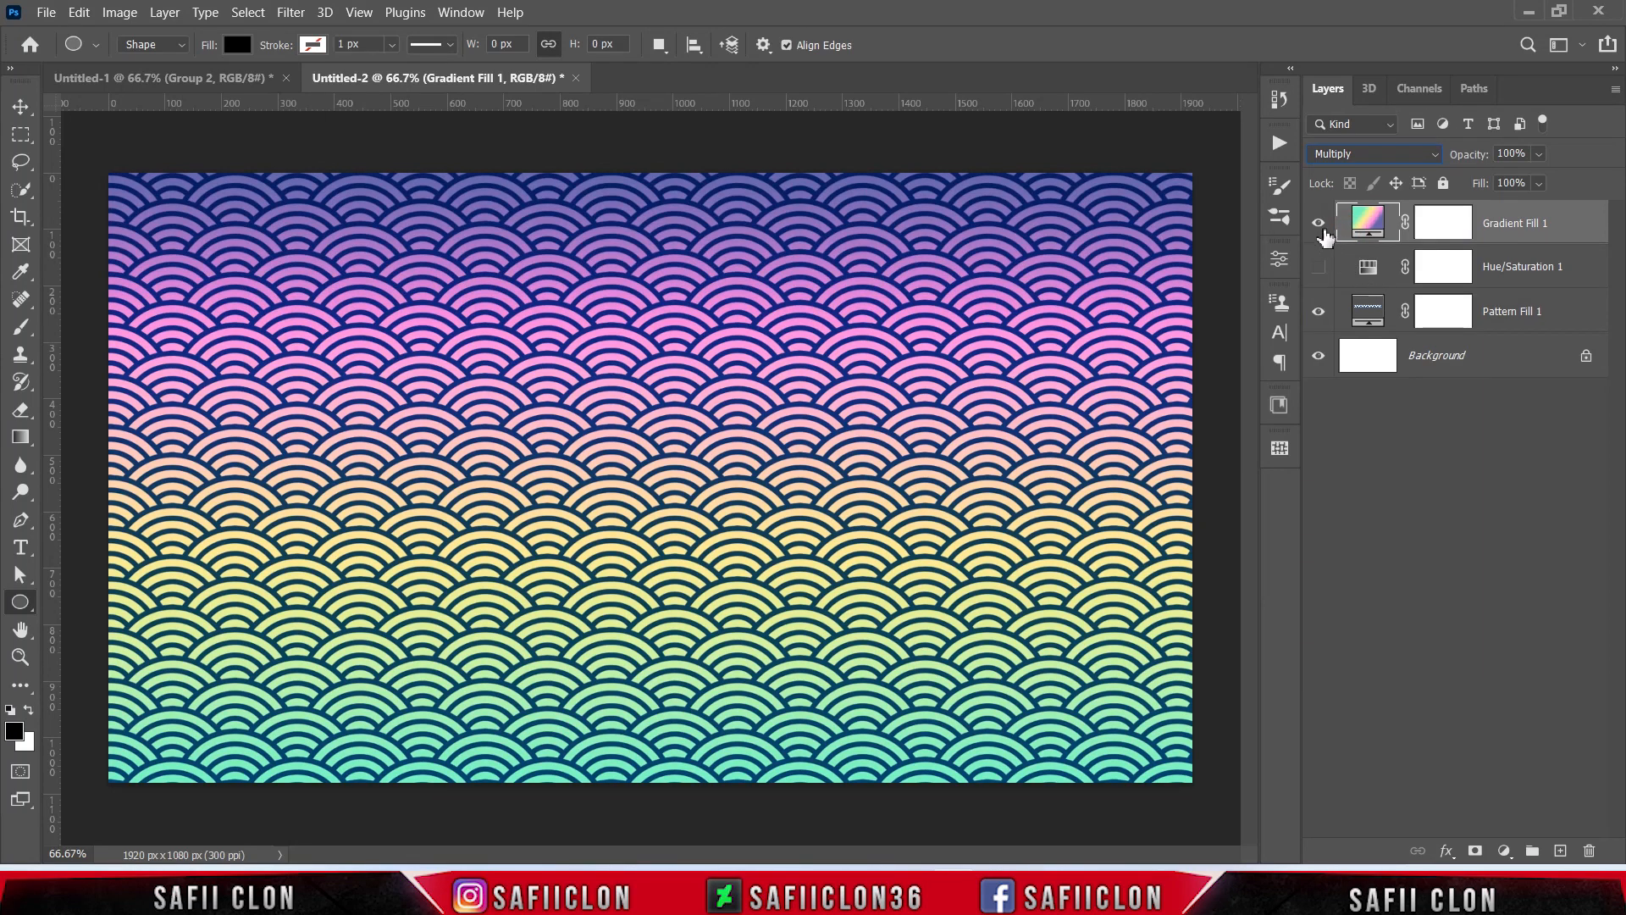
Toggle the Gradient Fill layer off and on to compare the wave pattern with and without the gradient
{"action": "left_click", "coordinate": [1319, 223]}
{"action": "left_click", "coordinate": [1318, 223]}
{"action": "left_click", "coordinate": [1319, 223]}
{"action": "left_click", "coordinate": [1318, 223]}
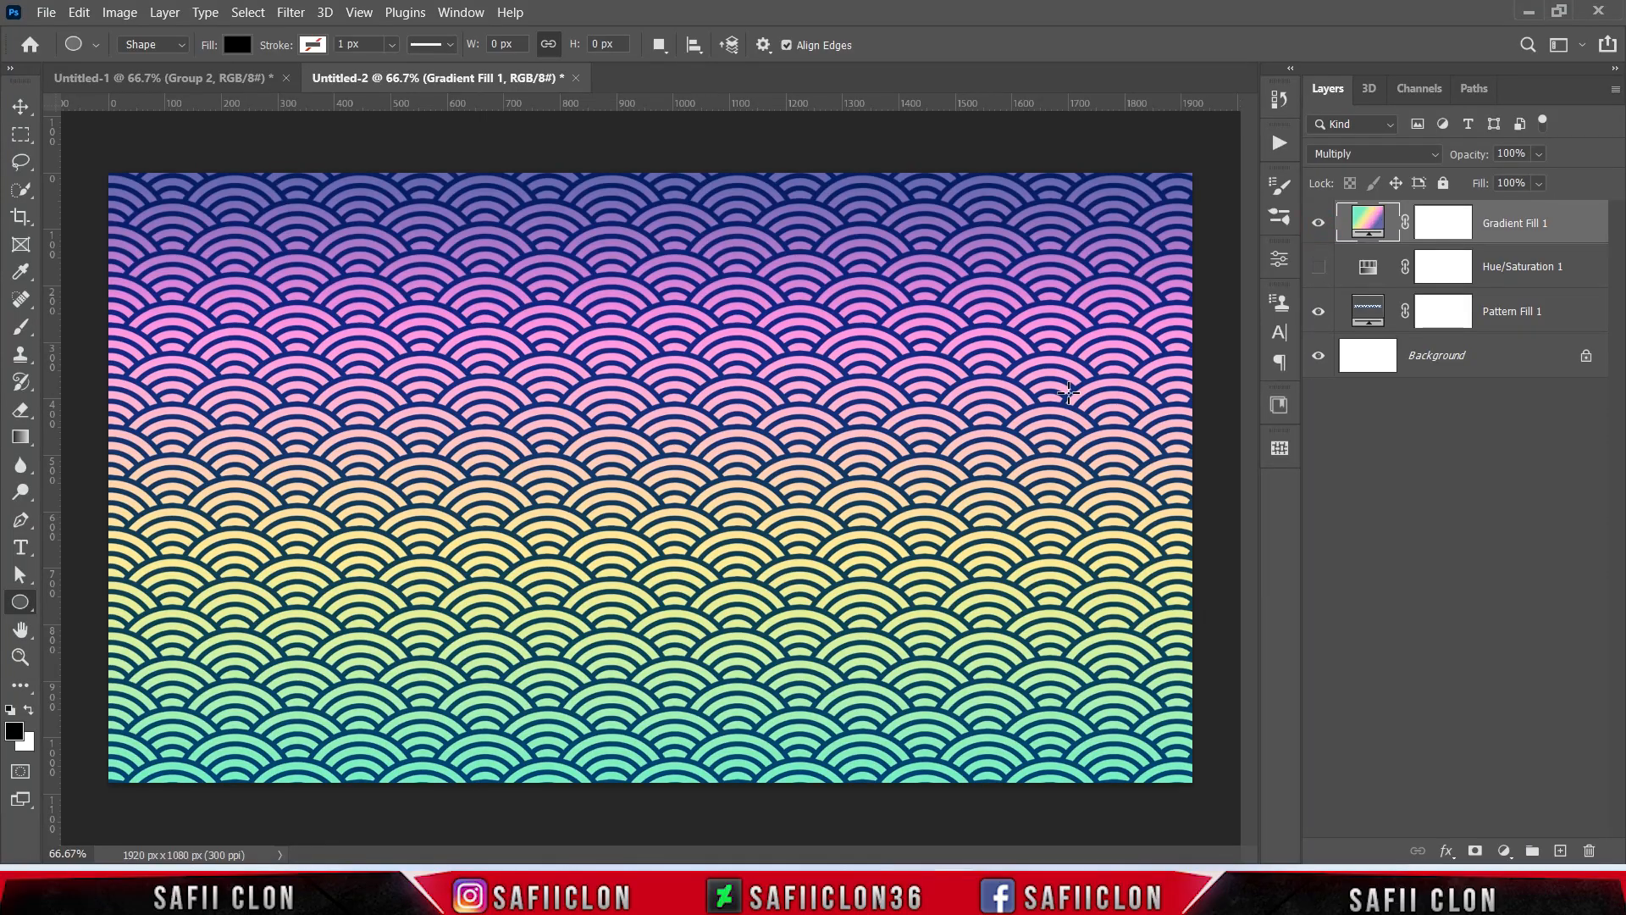
Examine the gradient-colored wave pattern at closer and wider magnifications
{"action": "key", "text": "ctrl+minus"}
{"action": "key", "text": "ctrl+minus"}
{"action": "key", "text": "ctrl+plus"}
{"action": "key", "text": "ctrl+plus"}
{"action": "key", "text": "ctrl+plus"}
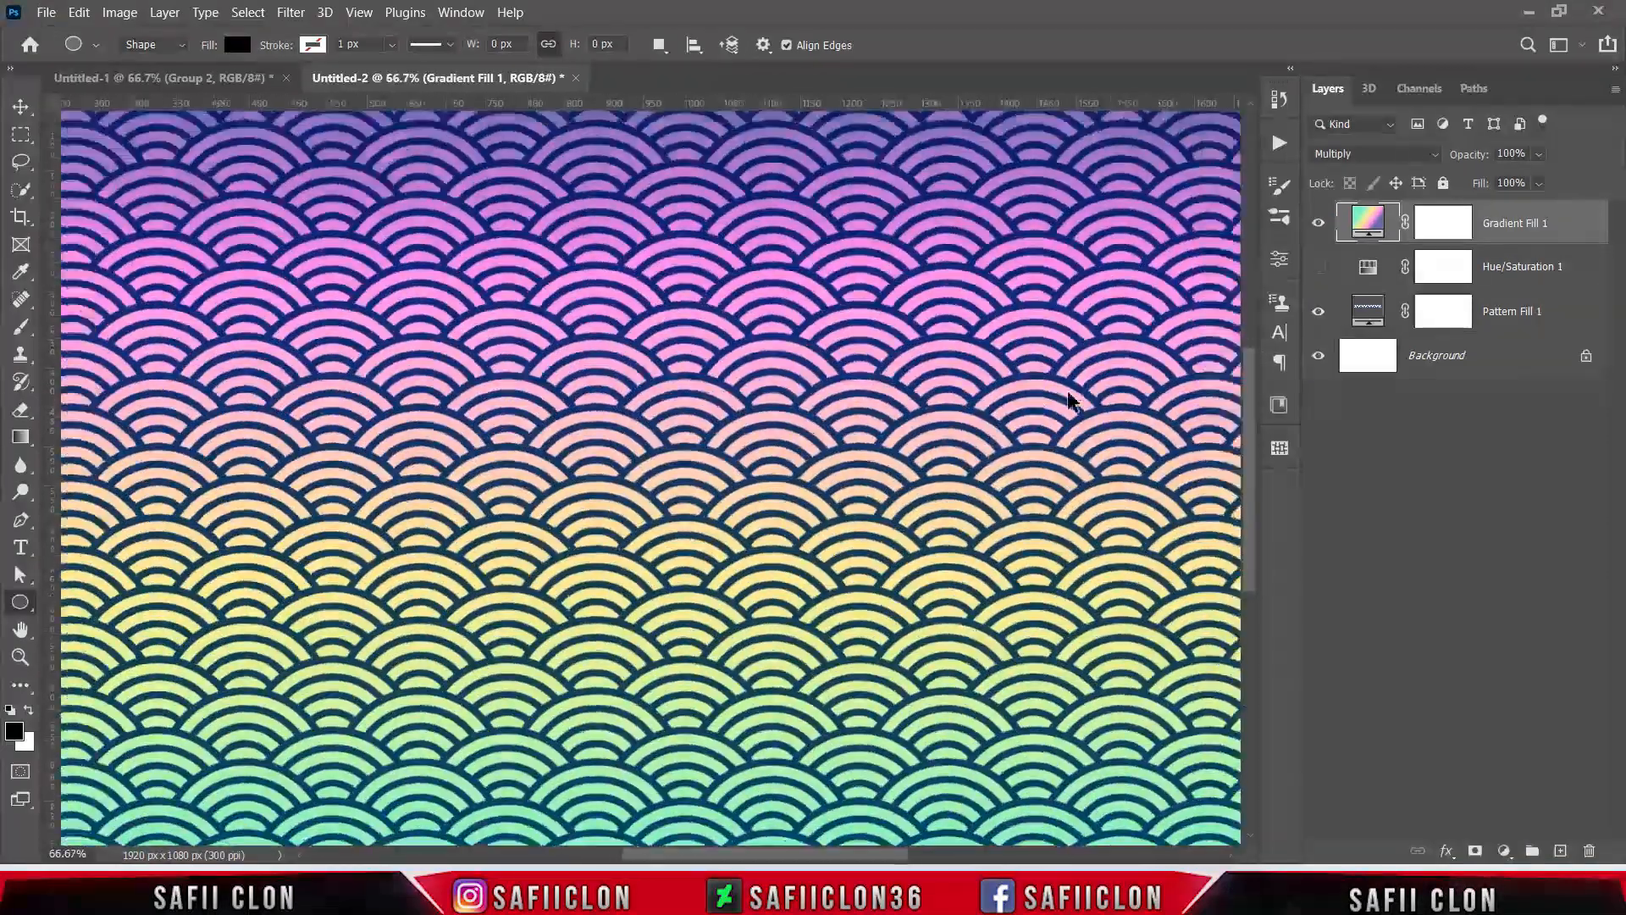
{"action": "key", "text": "ctrl+plus"}
{"action": "key", "text": "ctrl+minus"}
{"action": "key", "text": "ctrl+minus"}
{"action": "key", "text": "ctrl+minus"}
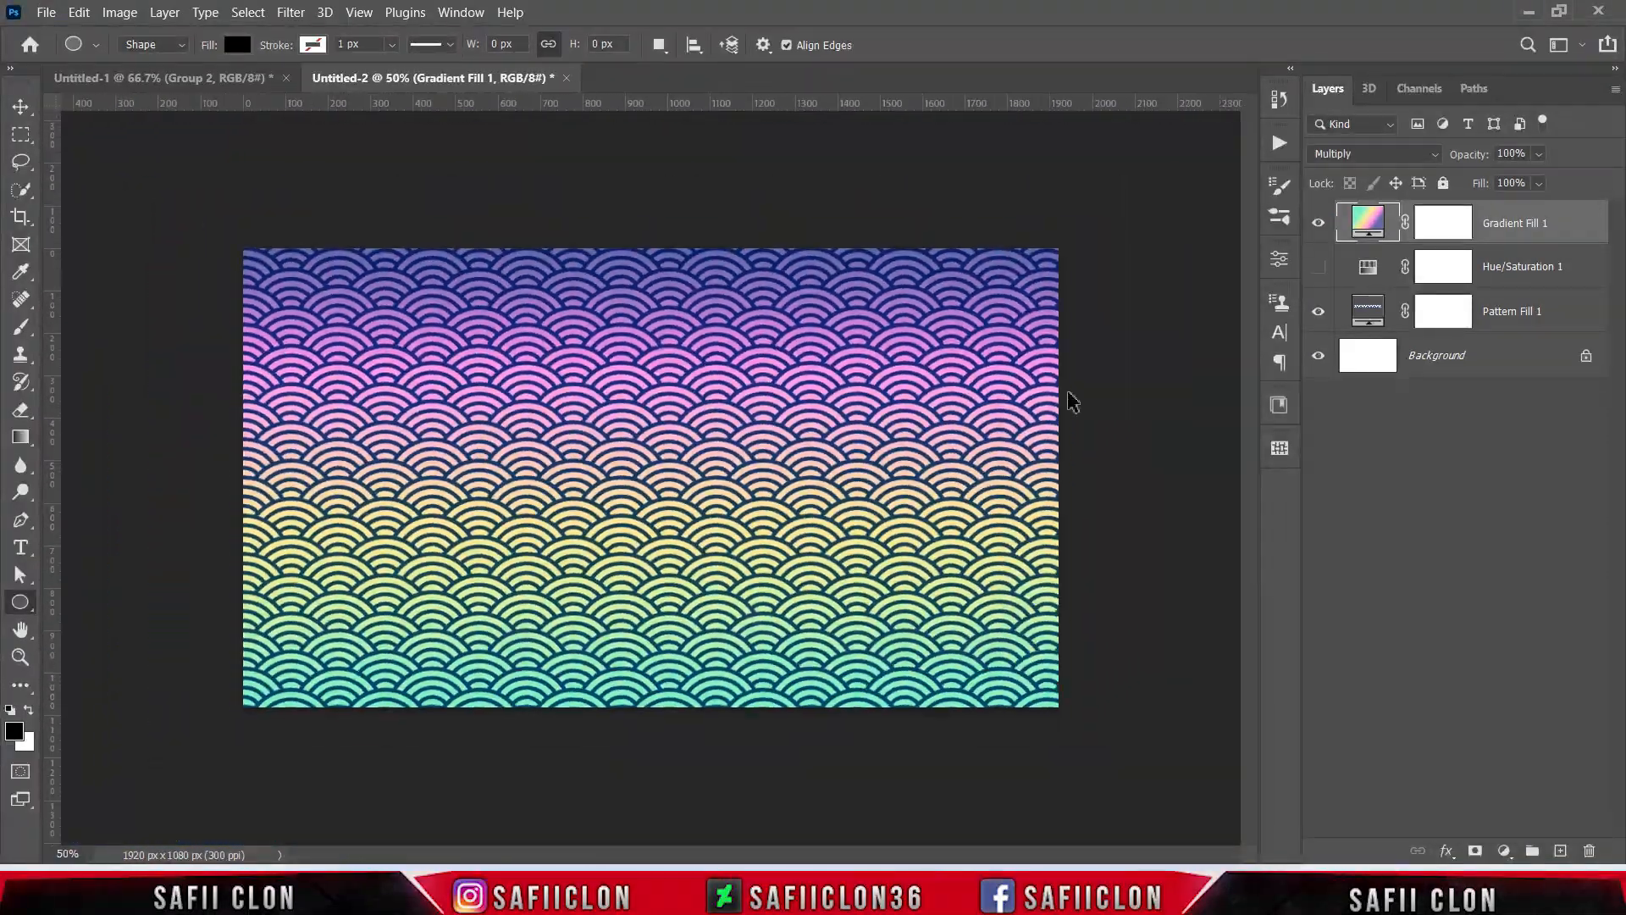
{"action": "key", "text": "ctrl+plus"}
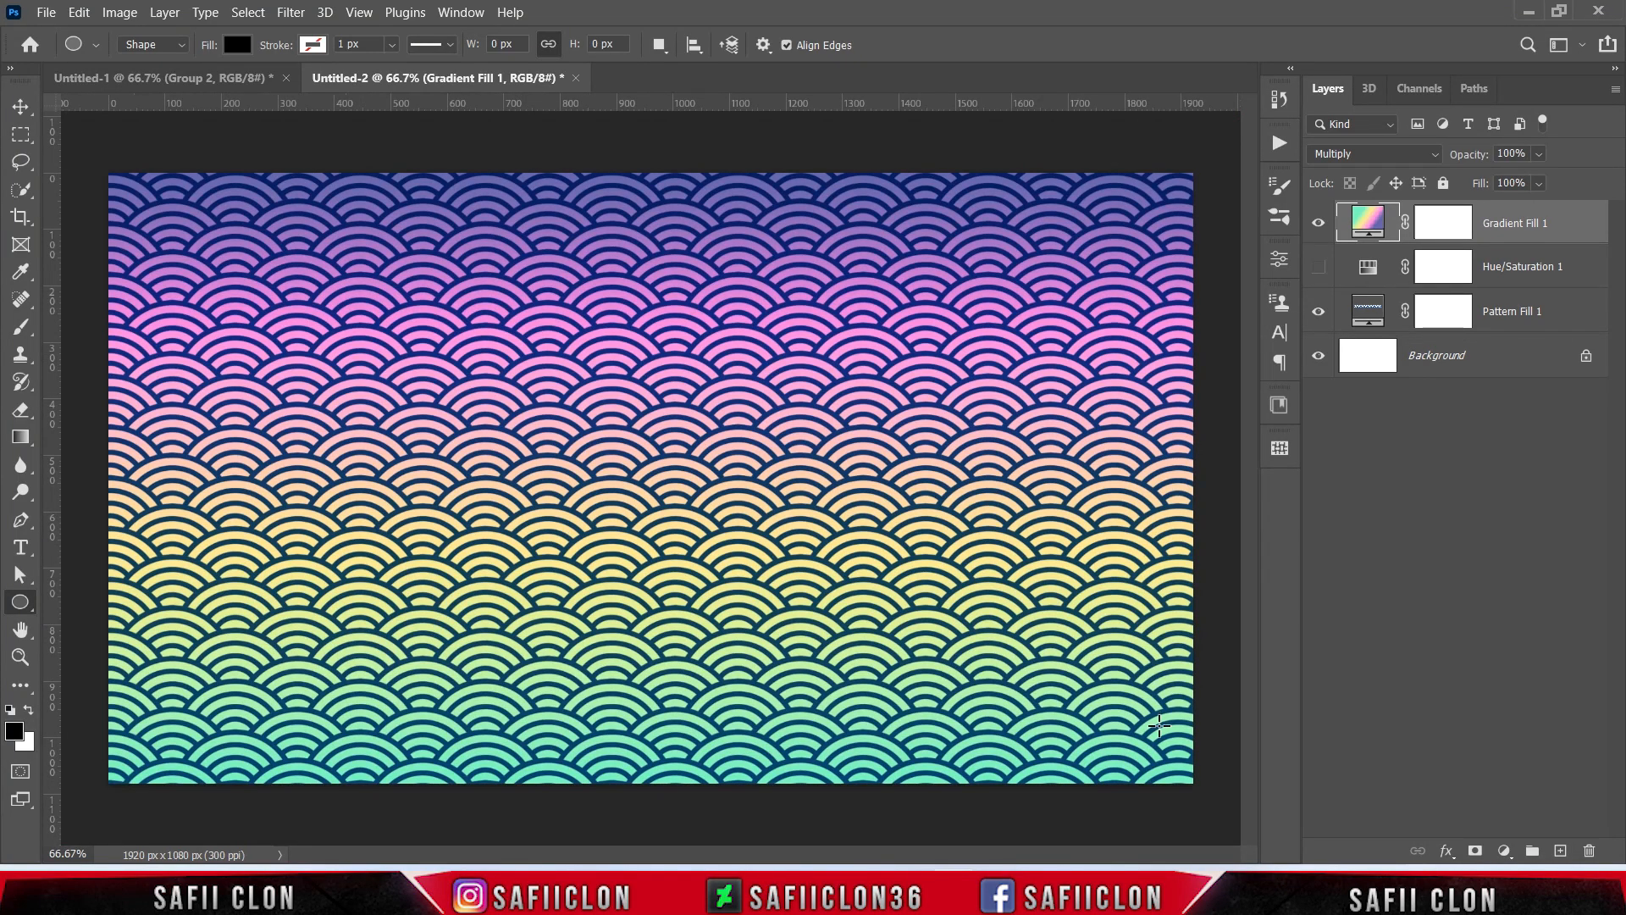